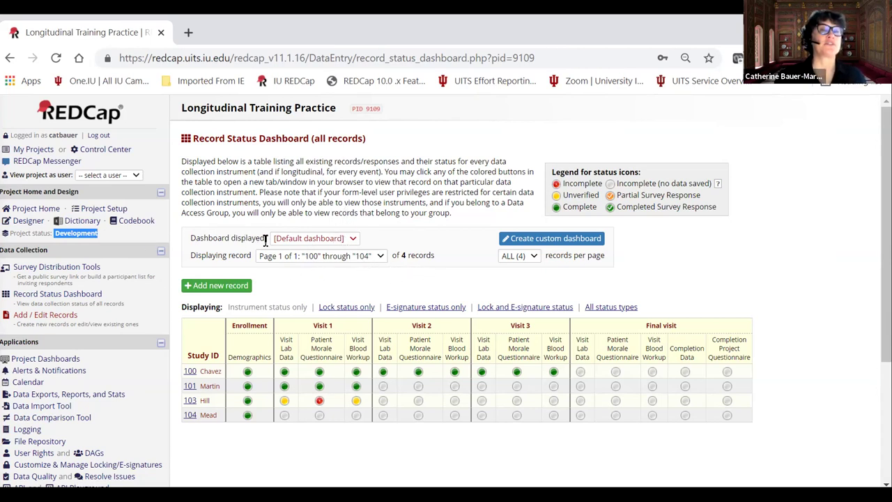
# Open the Longitudinal Training Practice Project Setup page and check that surveys and longitudinal collection are enabled.
pyautogui.click(103, 209)
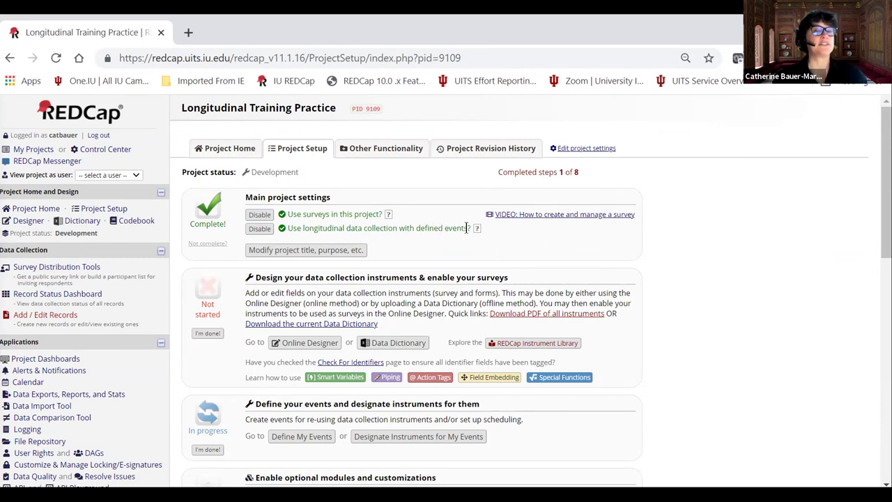
pyautogui.scroll(-1, 241, 416)
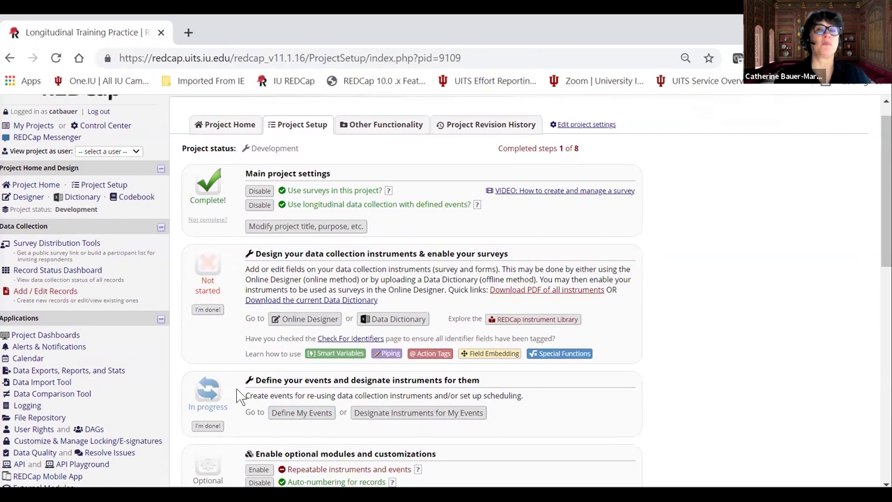
pyautogui.scroll(1, 362, 416)
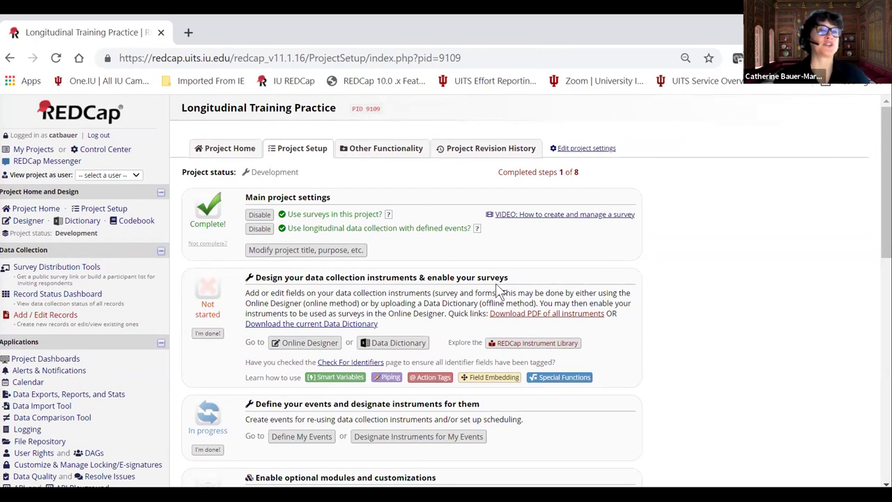
# In the Online Designer, open the Demographics instrument and scroll through its fields.
pyautogui.click(296, 345)
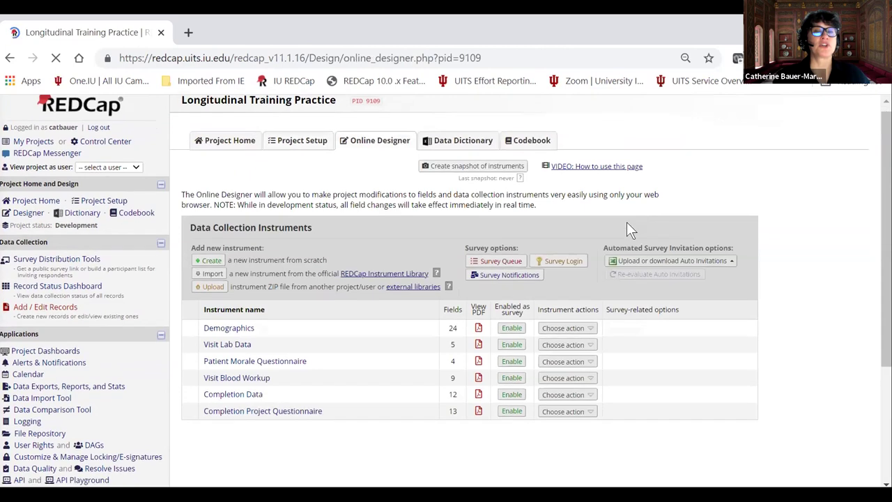
pyautogui.scroll(-1, 627, 222)
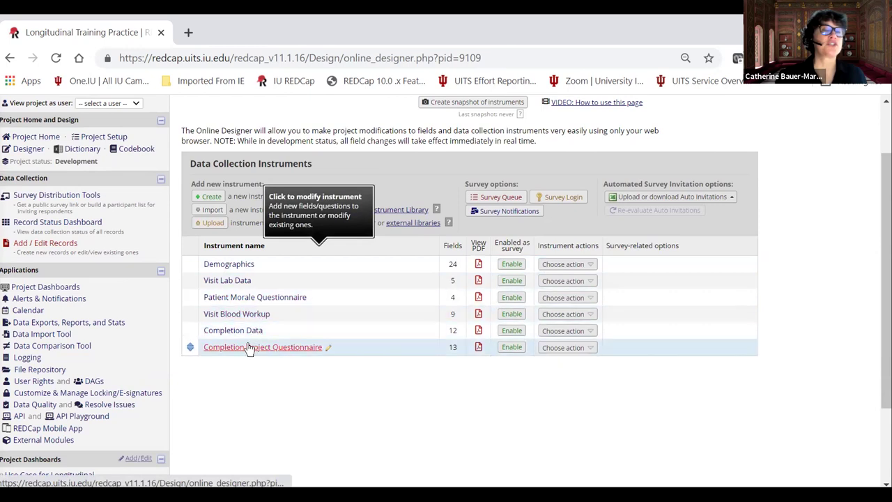
pyautogui.click(227, 266)
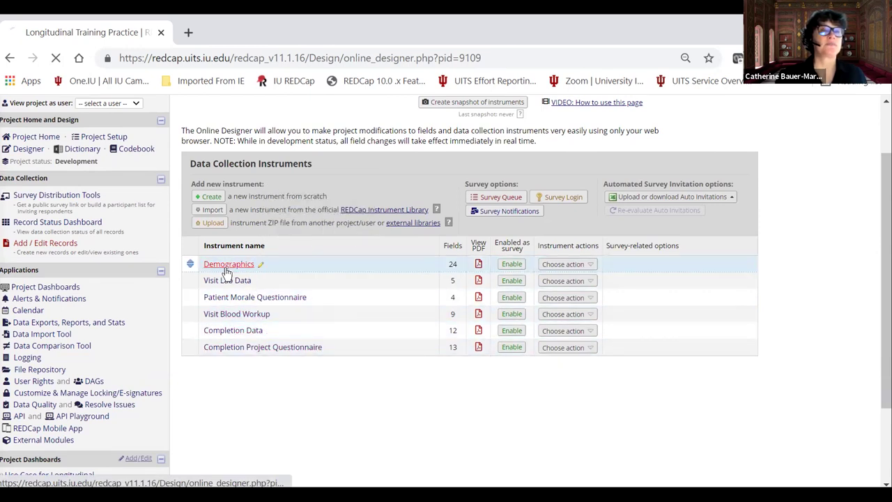
pyautogui.scroll(-2, 363, 286)
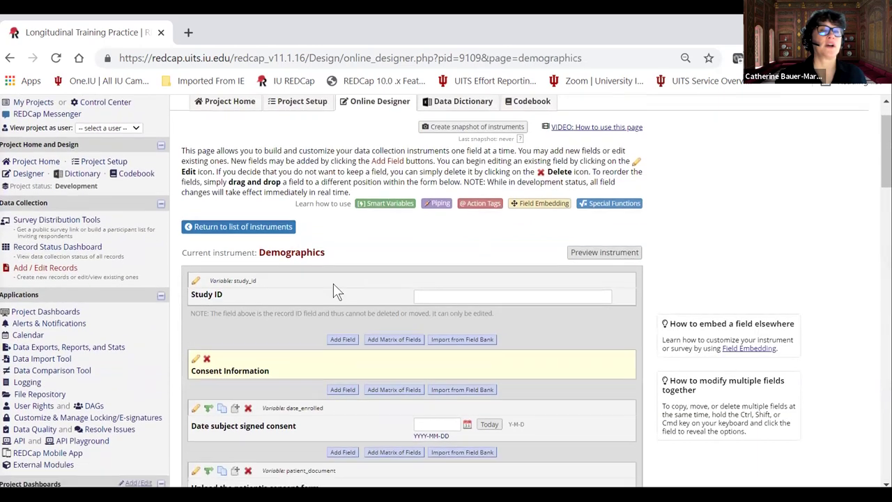
pyautogui.scroll(-2, 320, 286)
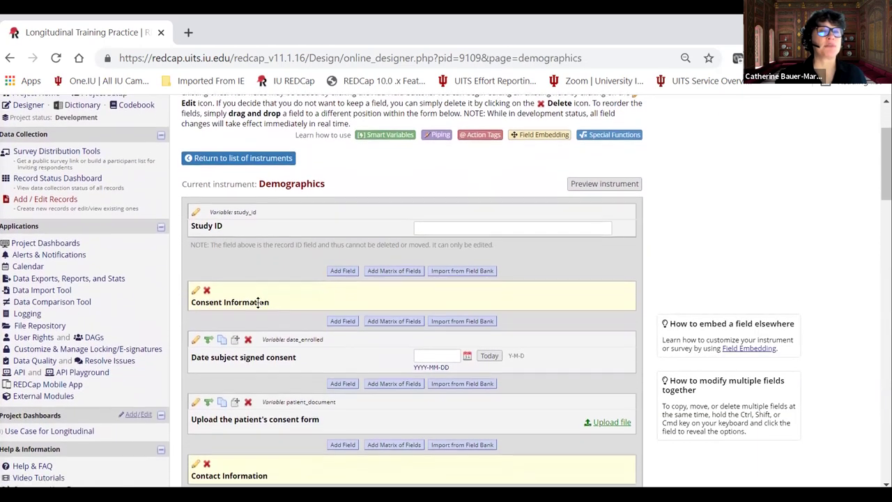
pyautogui.scroll(-1, 258, 302)
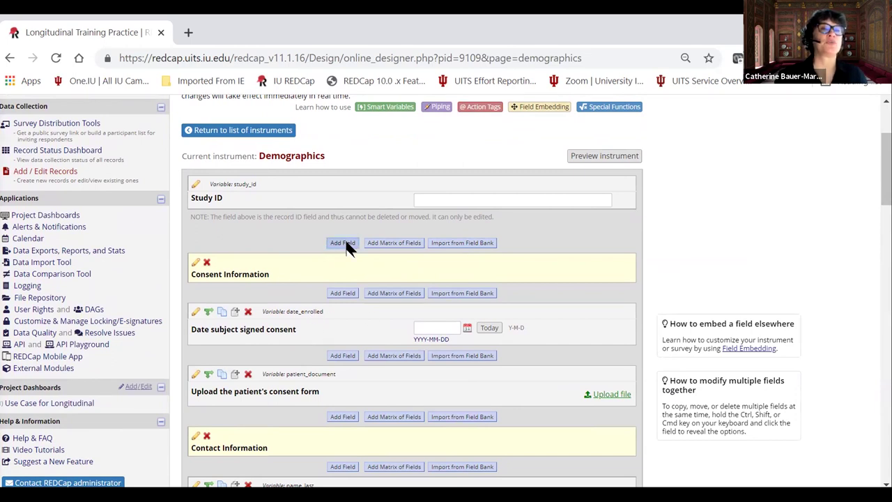
# Add a drop-down field below Study ID labelled 'What is your color?'.
pyautogui.click(345, 244)
pyautogui.click(286, 182)
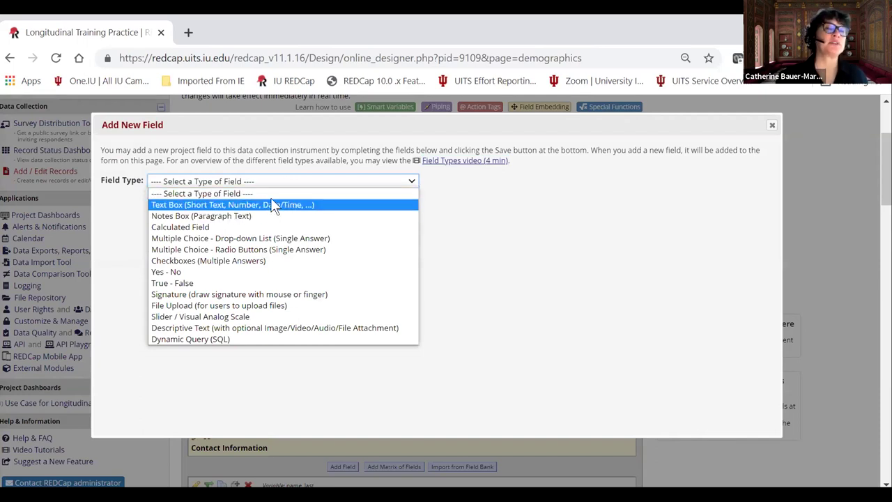
pyautogui.click(225, 239)
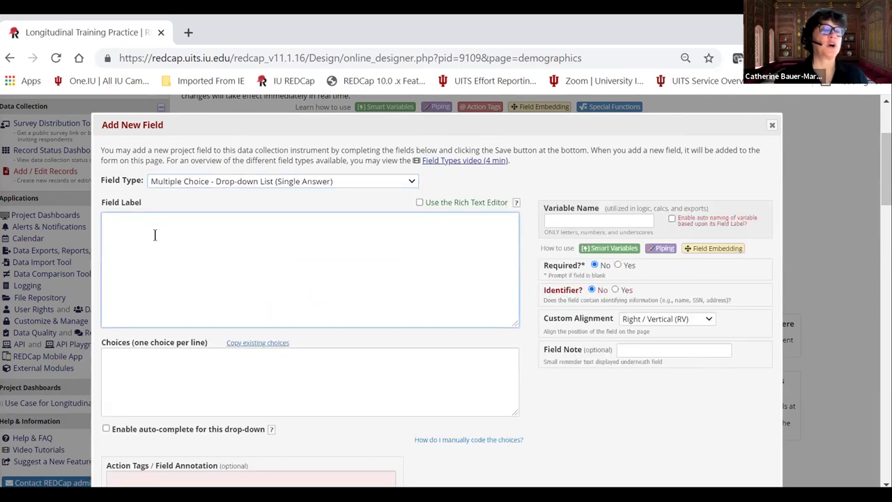
pyautogui.click(154, 234)
pyautogui.write('What is your color?')
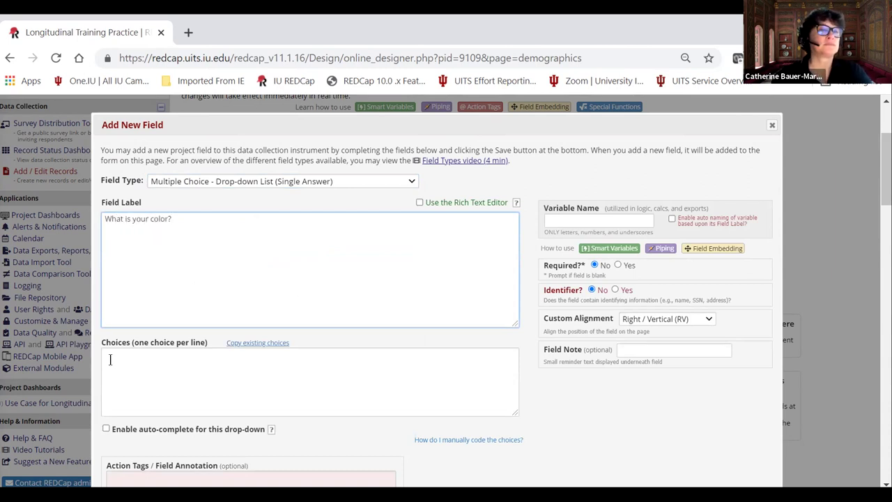
# Give it choices 1 Yellow, 2 Red, 3 Orange, variable name color, and make it required.
pyautogui.click(110, 359)
pyautogui.write('1, Yellow')
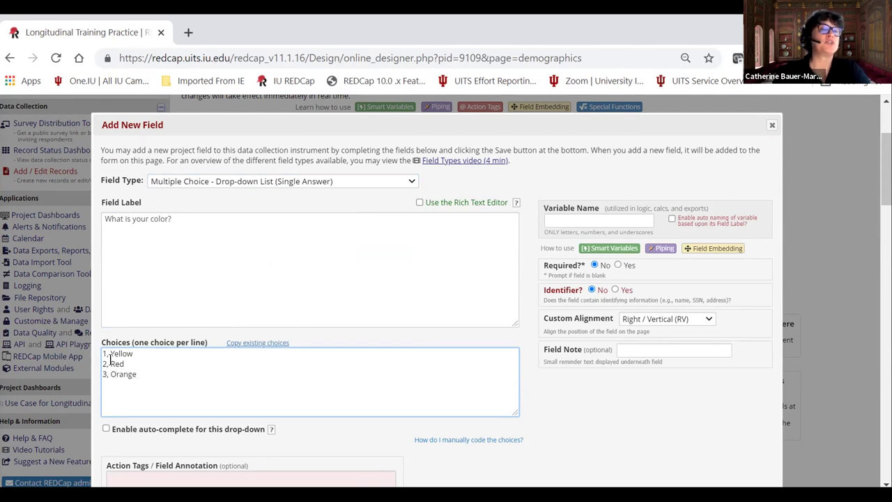
pyautogui.click(556, 221)
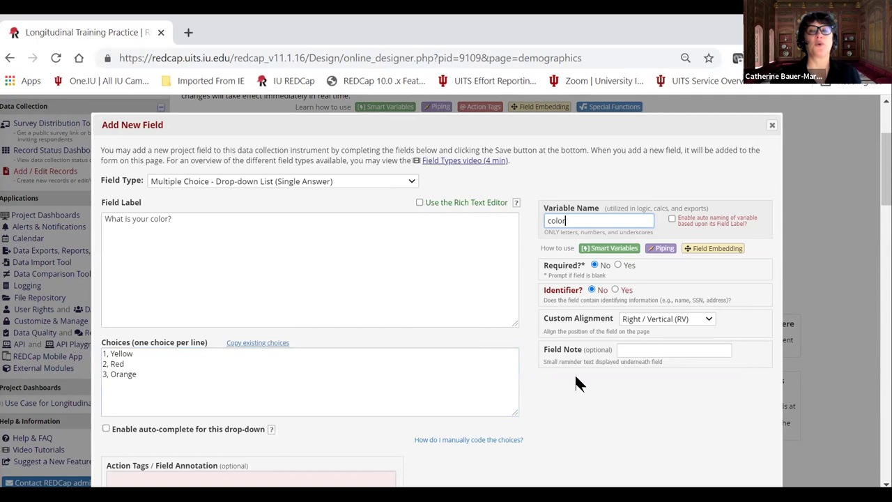
pyautogui.click(626, 265)
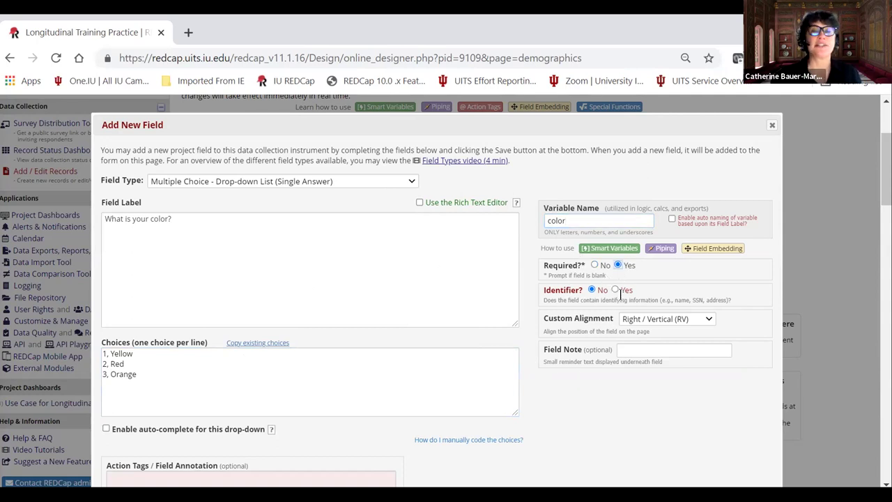
pyautogui.click(654, 325)
pyautogui.click(634, 354)
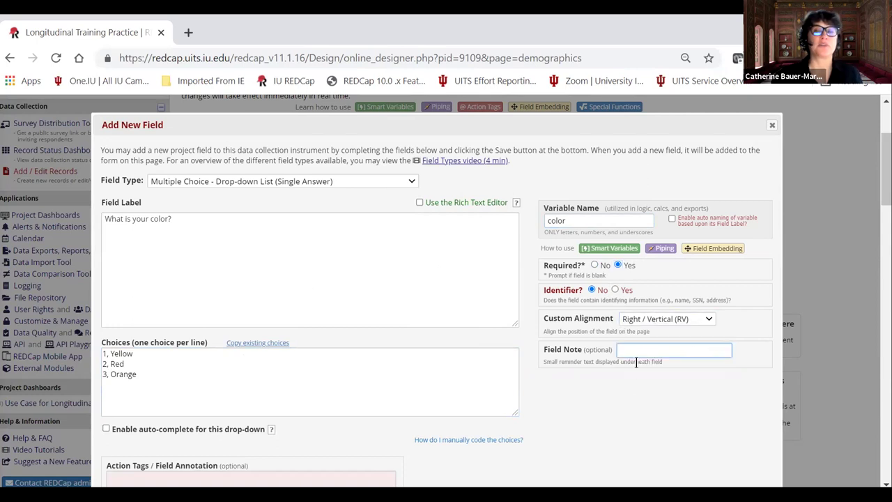
pyautogui.scroll(-1, 526, 370)
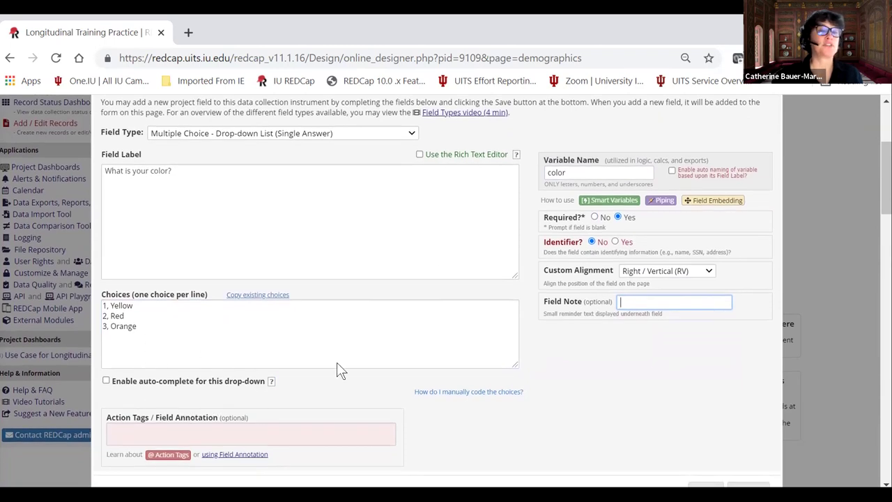
pyautogui.scroll(-1, 239, 399)
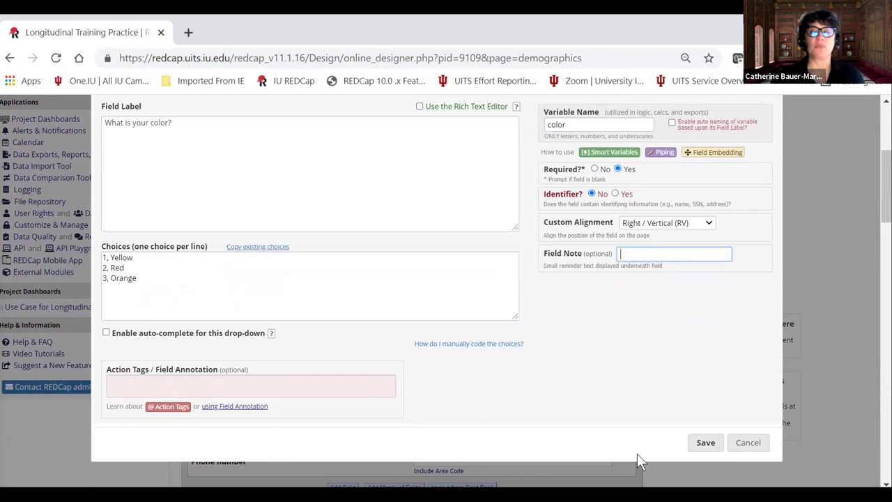
# Save the color field to Demographics and check its Yellow, Red, Orange choices.
pyautogui.click(702, 443)
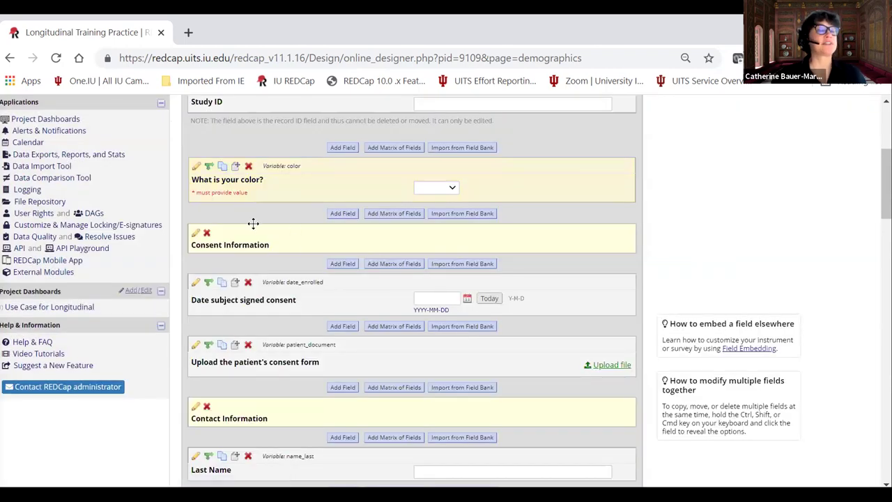
pyautogui.scroll(1, 258, 223)
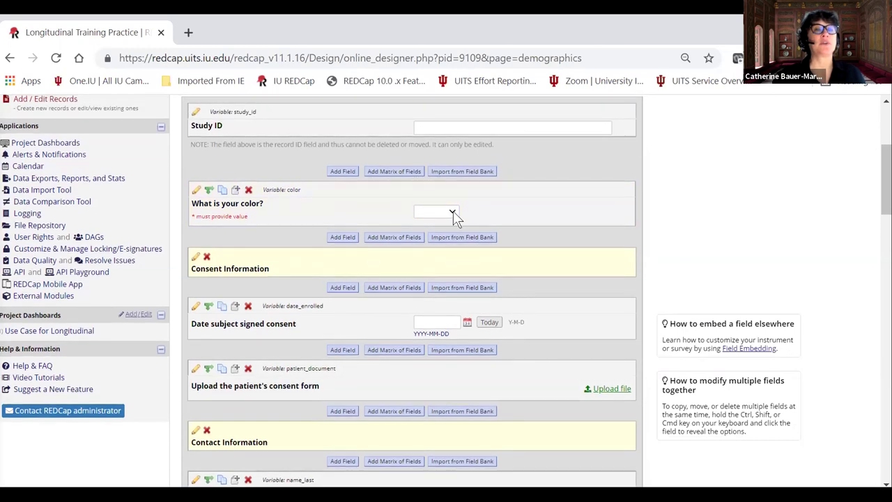
pyautogui.click(453, 210)
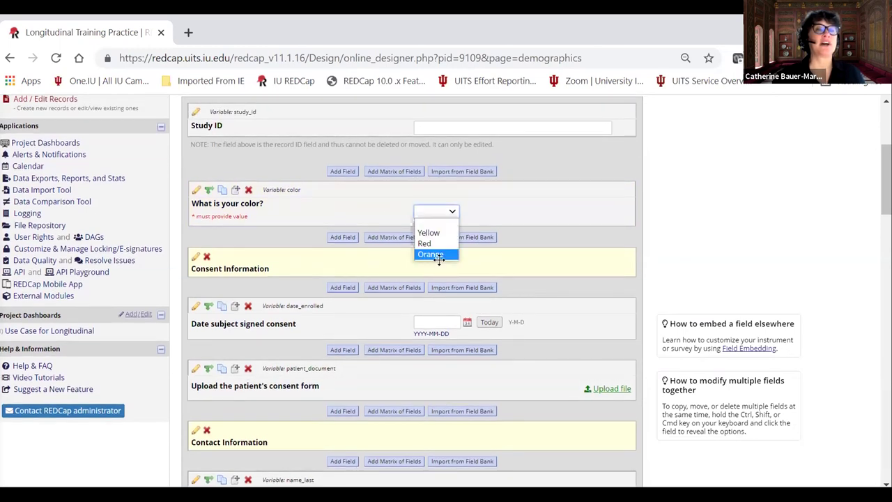
pyautogui.click(490, 208)
# Go back to the instrument list and then to the Project Setup checklist.
pyautogui.scroll(3, 287, 235)
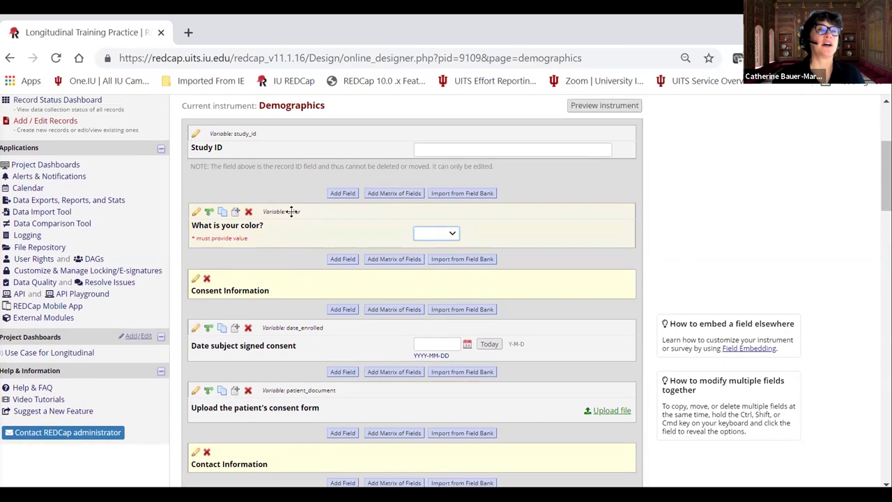
pyautogui.scroll(1, 300, 165)
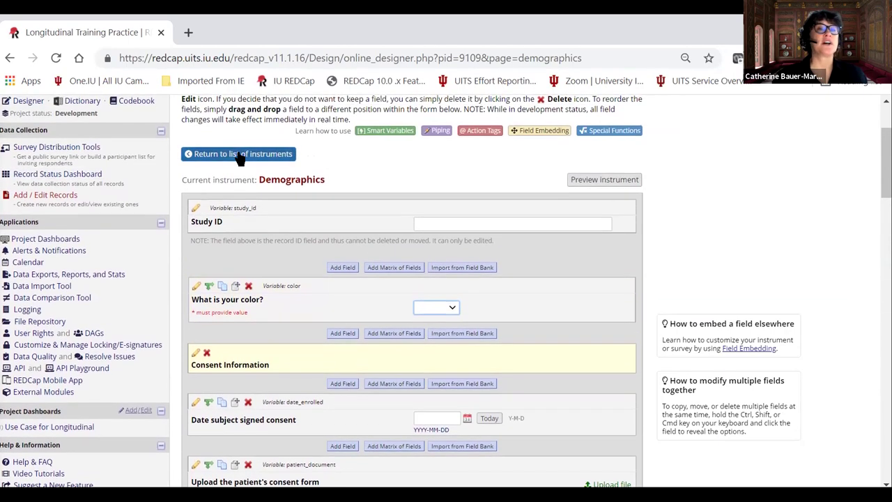
pyautogui.click(240, 152)
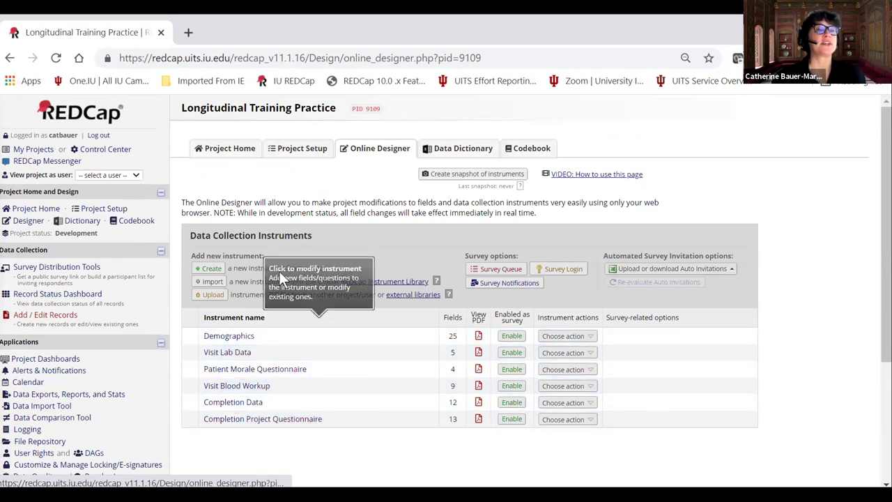
pyautogui.click(294, 155)
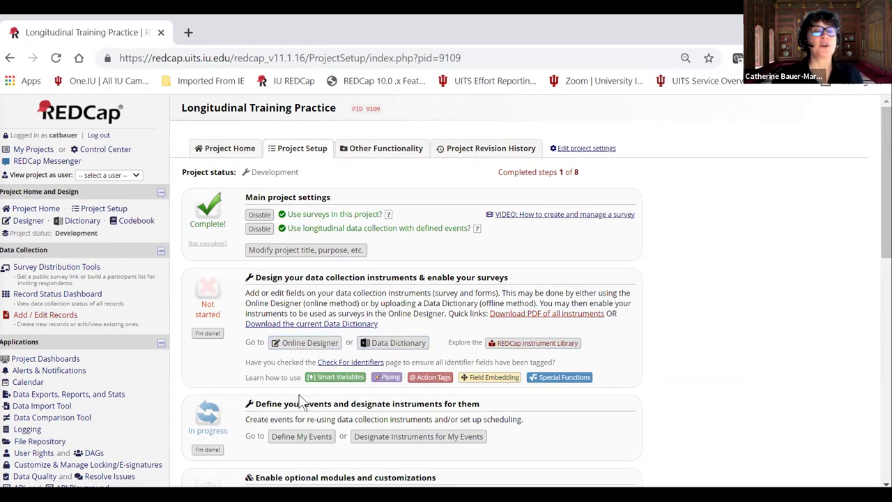
pyautogui.scroll(-1, 301, 402)
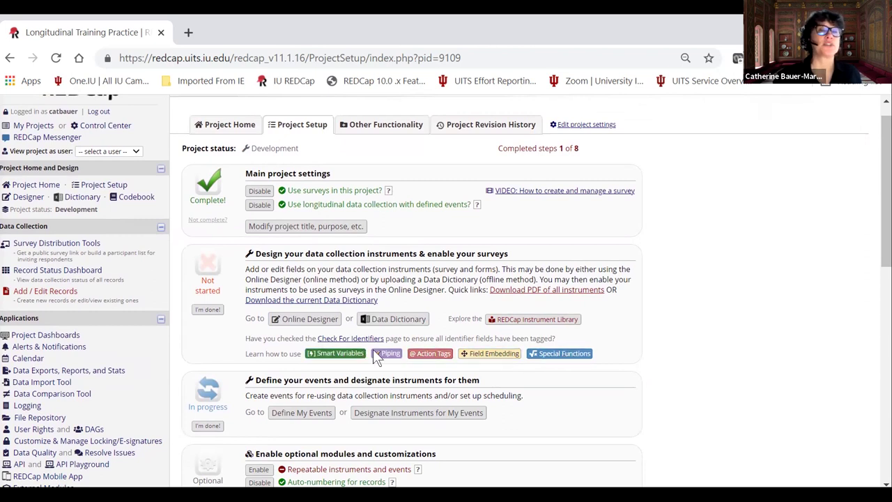
# Mark the instrument design step complete and open the Define My Events page.
pyautogui.click(208, 311)
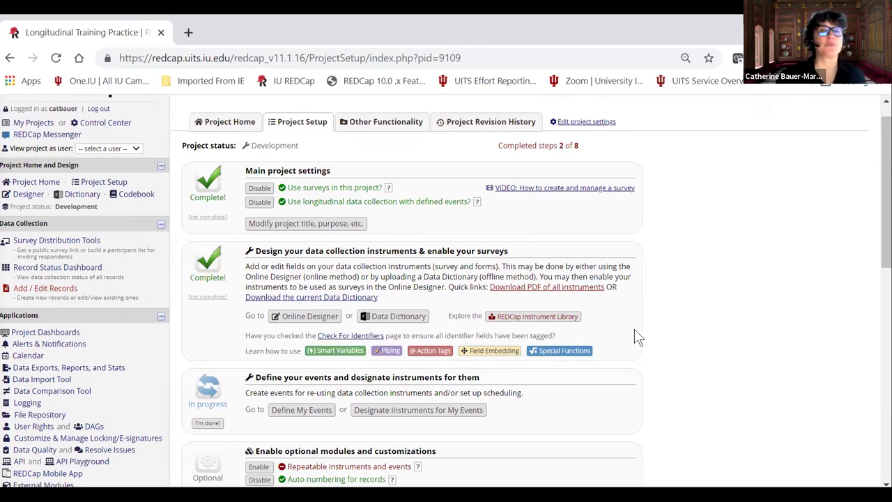
pyautogui.scroll(-1, 635, 337)
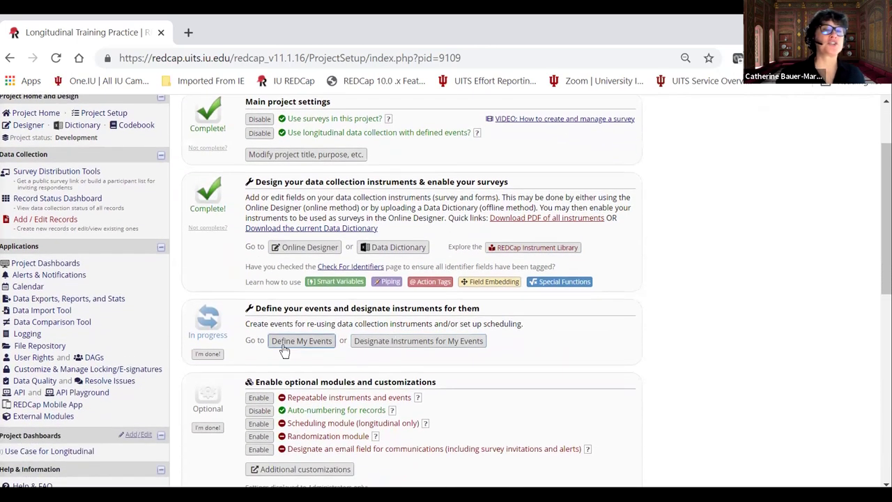
pyautogui.click(284, 347)
pyautogui.scroll(-1, 540, 282)
pyautogui.scroll(-1, 294, 323)
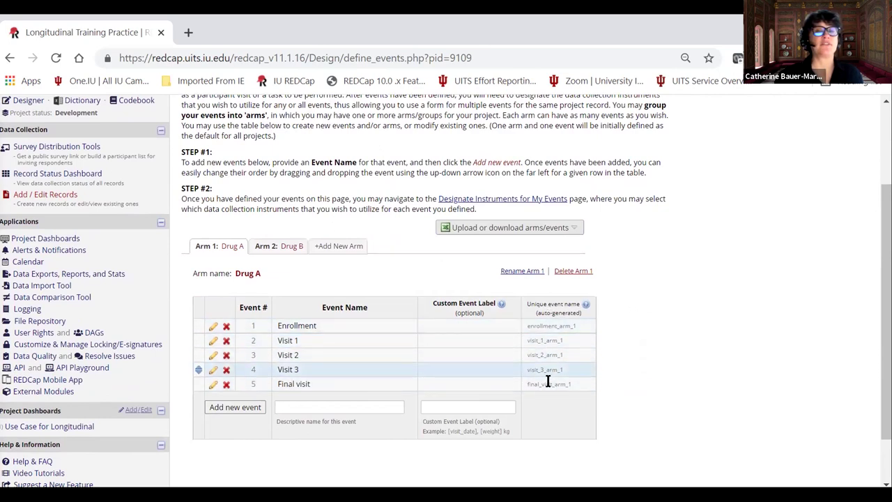
pyautogui.scroll(3, 658, 301)
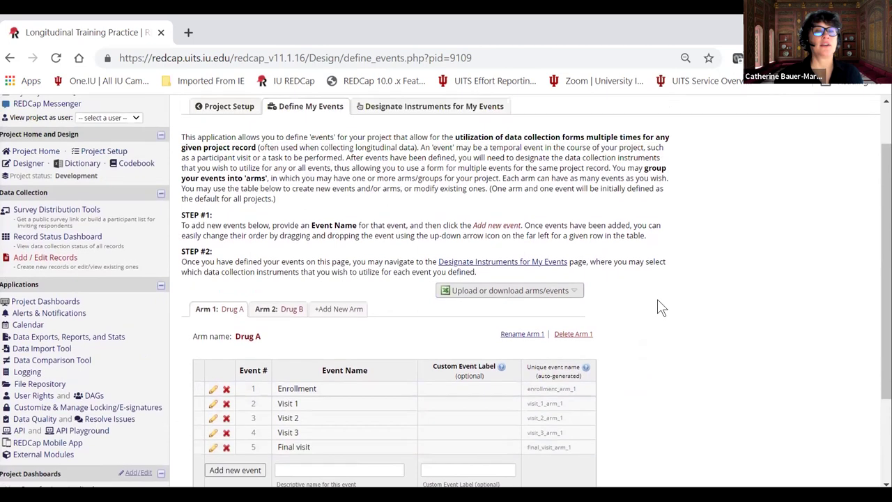
# Show the Designate Instruments grid mapping instruments to the Drug A arm events.
pyautogui.click(428, 163)
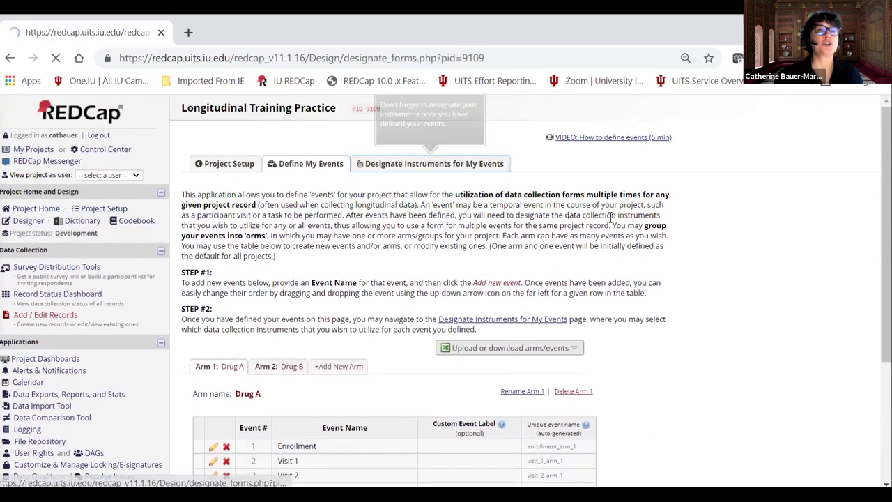
pyautogui.scroll(-2, 613, 251)
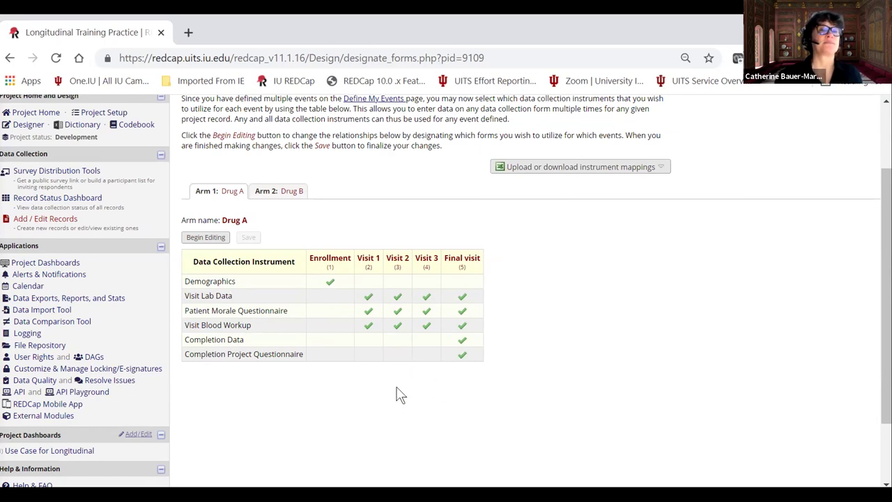
pyautogui.scroll(3, 396, 390)
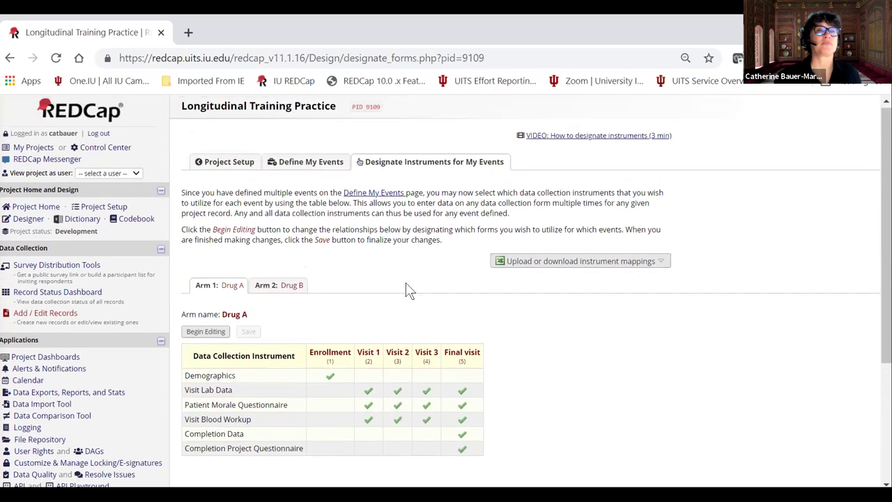
pyautogui.scroll(-1, 126, 219)
# Return to Project Setup and mark the events-and-instruments step as done.
pyautogui.click(98, 137)
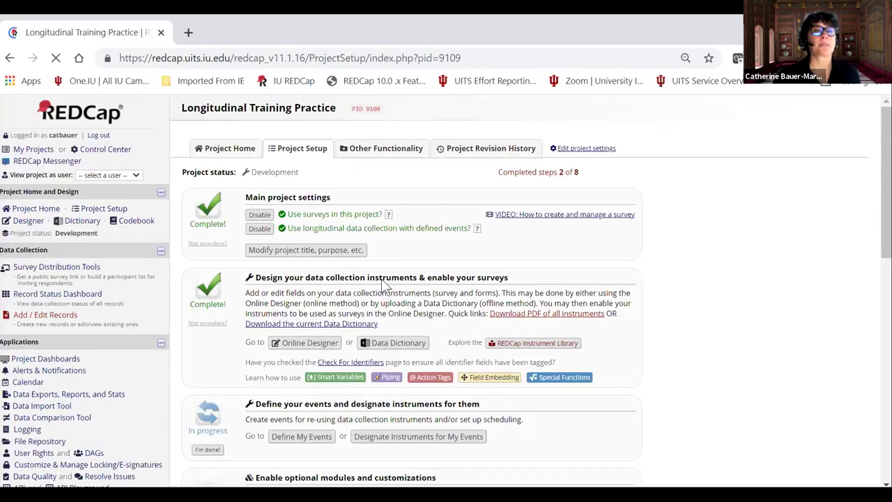
pyautogui.scroll(-1, 352, 354)
pyautogui.scroll(-1, 352, 354)
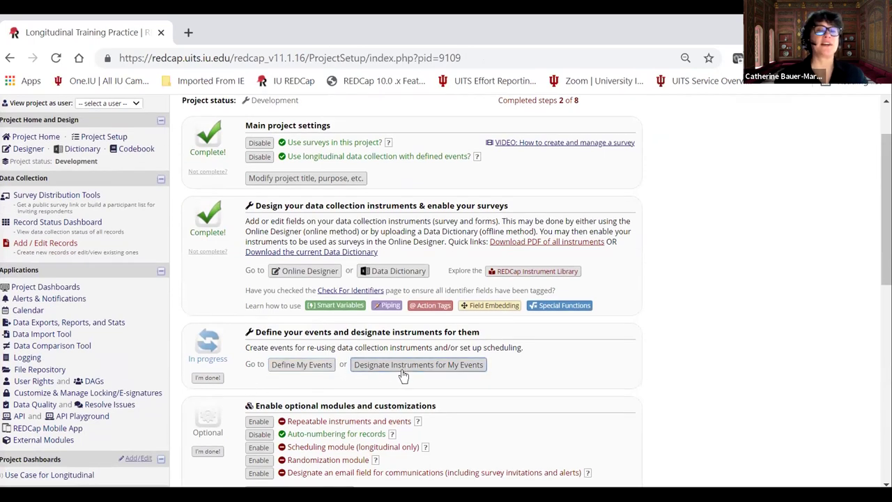
pyautogui.click(205, 379)
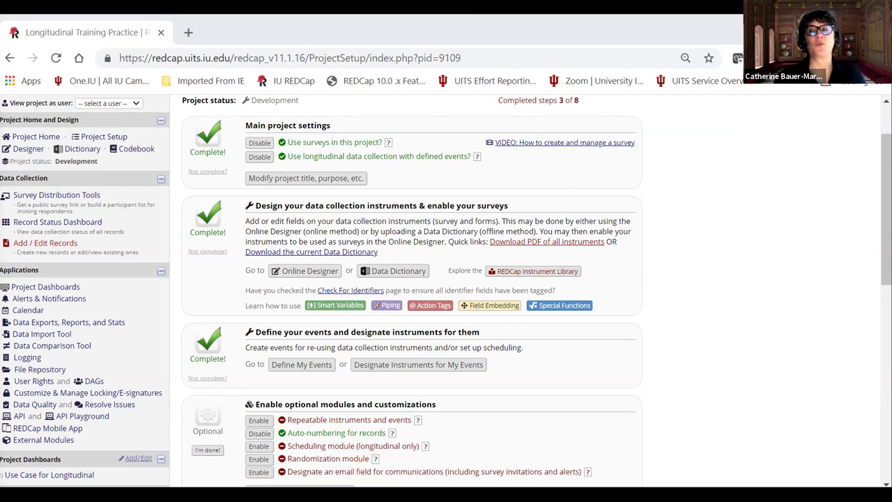
# Read the help on repeatable instruments and events, then open Additional customizations.
pyautogui.scroll(-1, 446, 279)
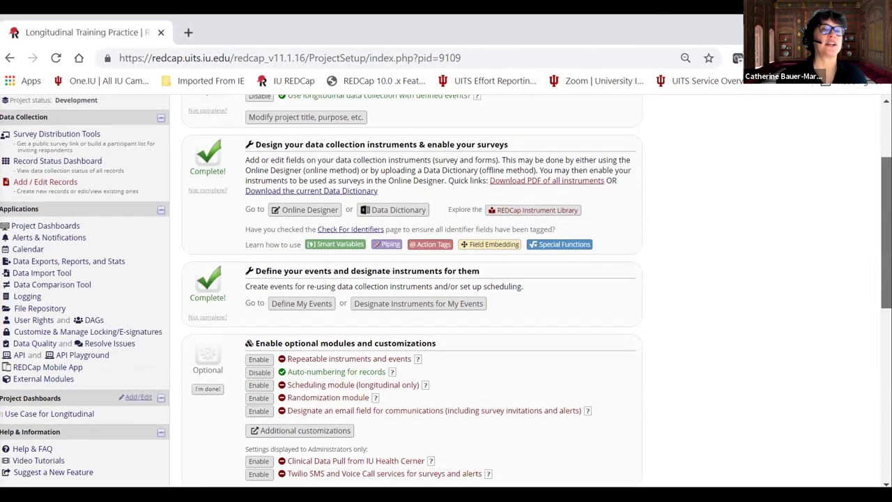
pyautogui.scroll(1, 446, 291)
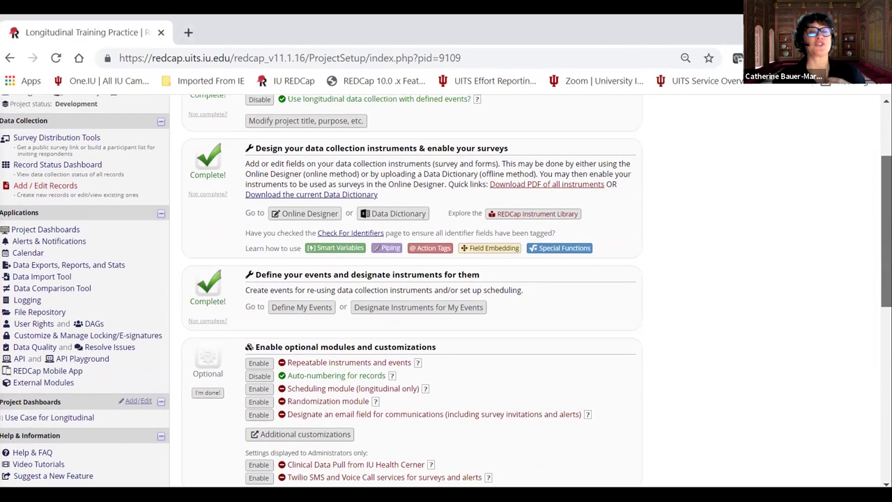
pyautogui.scroll(-1, 592, 171)
pyautogui.scroll(3, 592, 171)
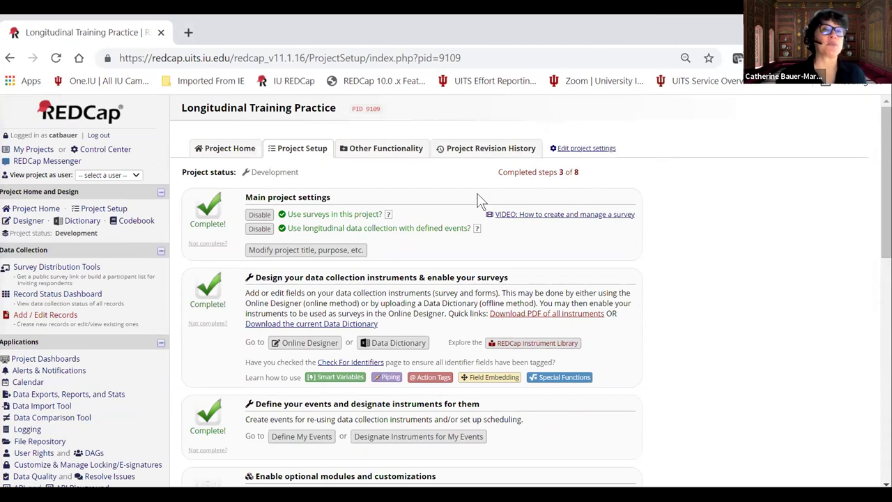
pyautogui.scroll(-3, 449, 202)
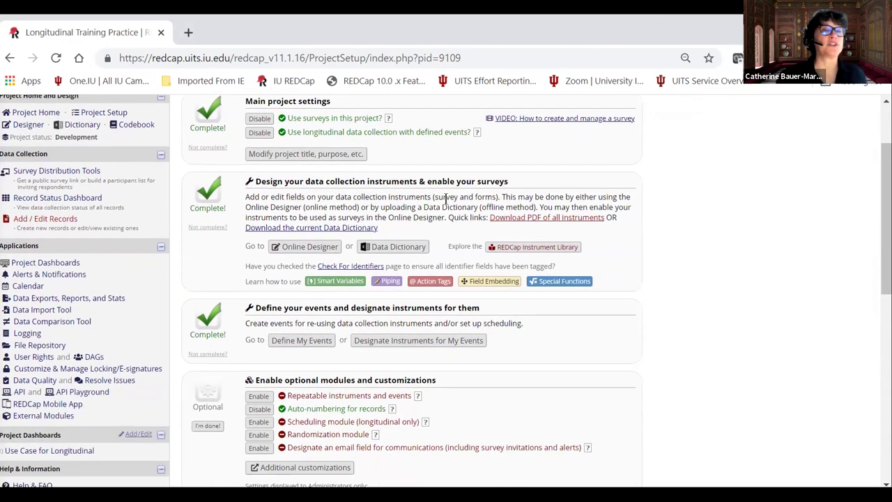
pyautogui.scroll(3, 428, 203)
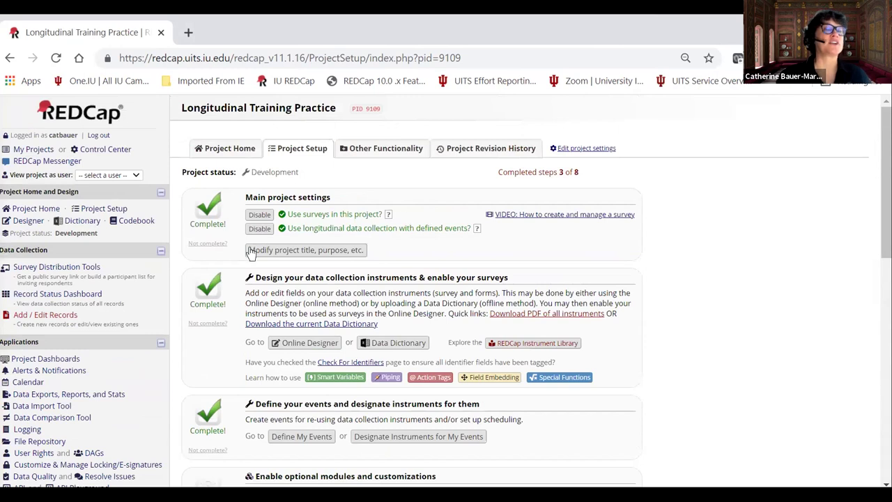
pyautogui.scroll(-7, 333, 293)
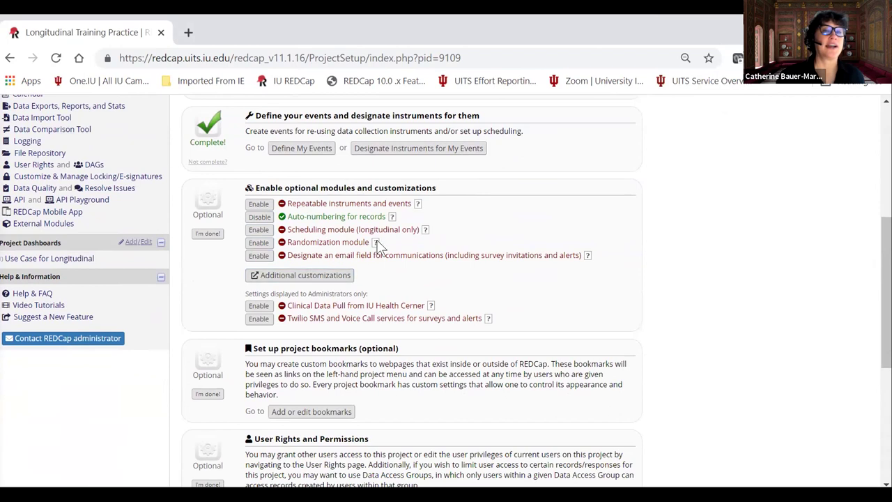
pyautogui.click(418, 205)
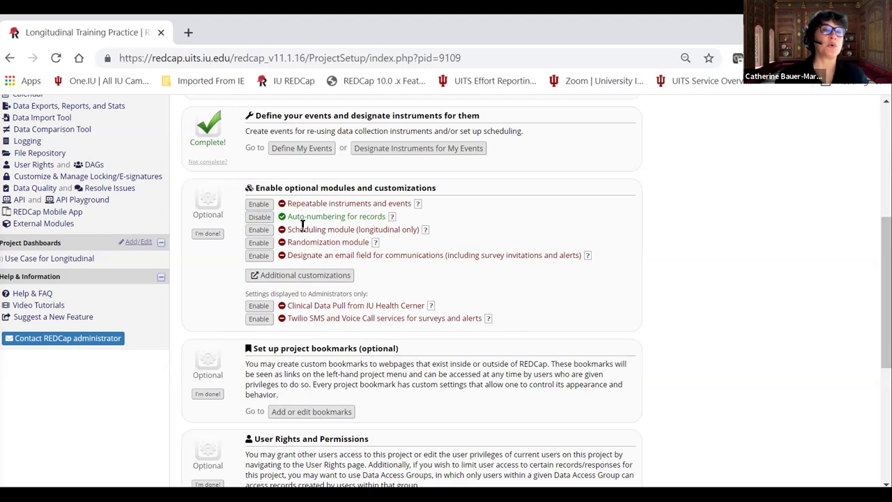
pyautogui.click(281, 278)
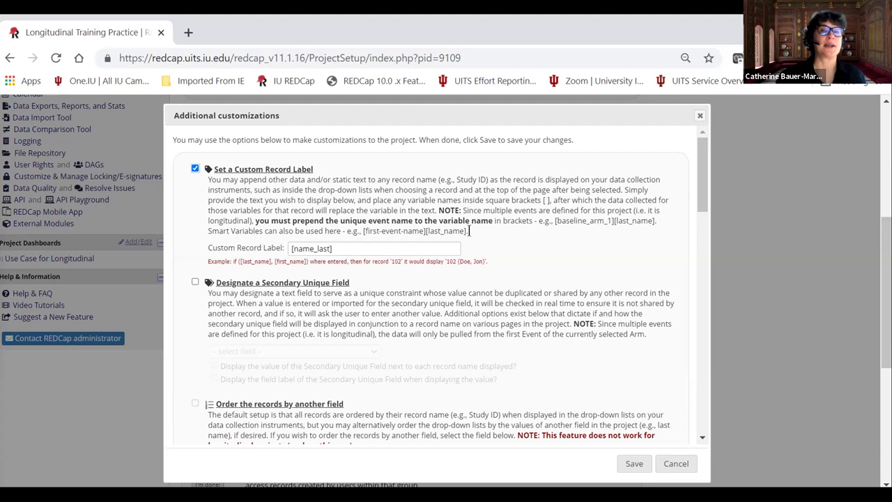
# Keep the custom record label [name_last] enabled and save the Additional customizations dialog.
pyautogui.moveTo(699, 150); pyautogui.dragTo(633, 120)
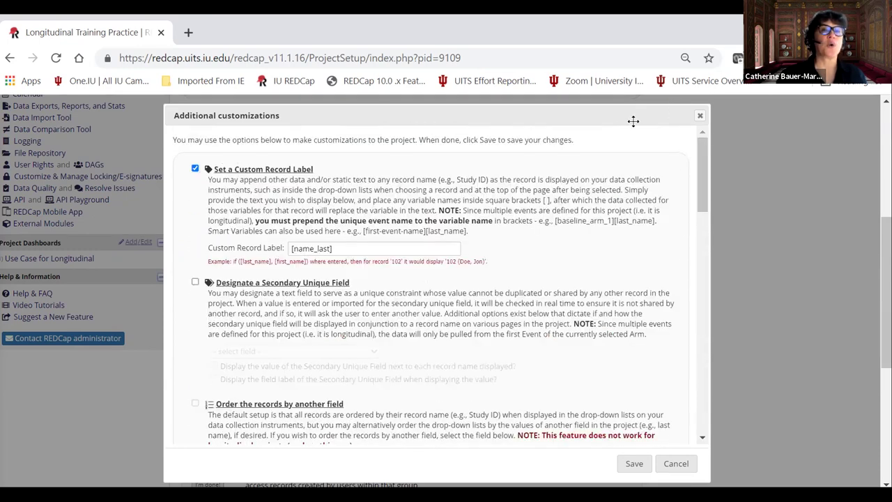
pyautogui.click(633, 465)
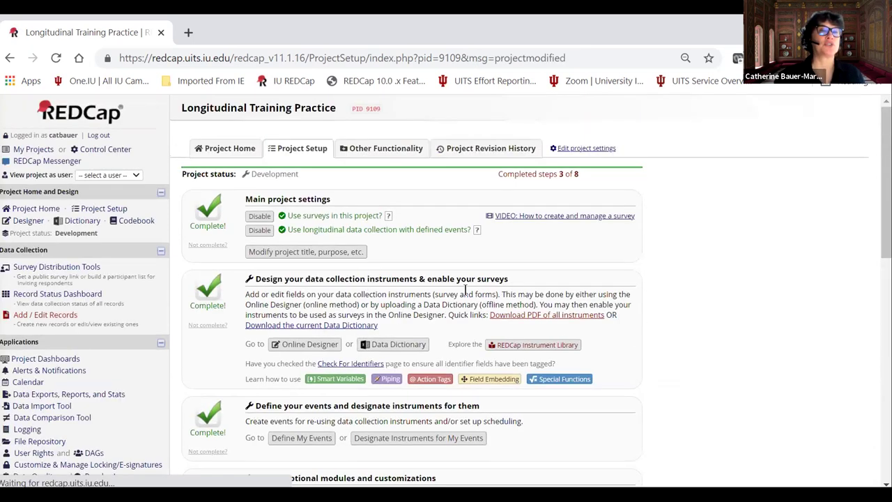
# Mark the Enable optional modules and customizations step as done.
pyautogui.scroll(-5, 279, 300)
pyautogui.scroll(-1, 277, 301)
pyautogui.click(208, 240)
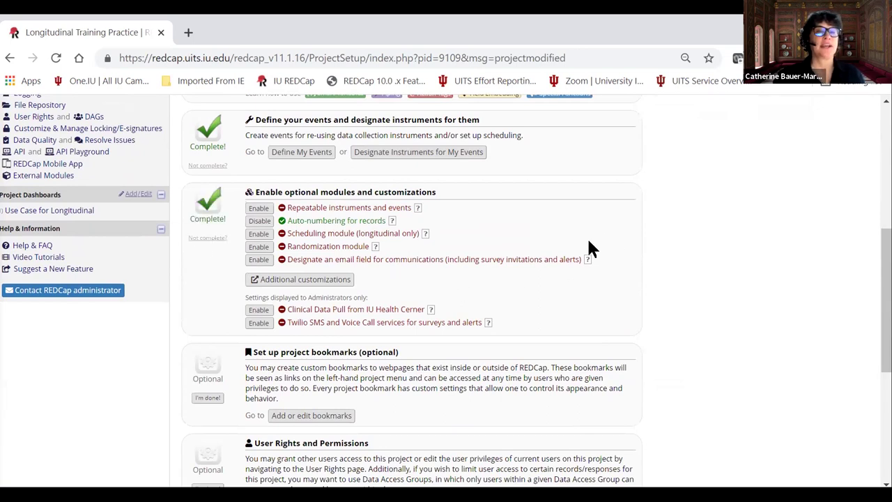
# Mark the Set up project bookmarks step as done.
pyautogui.scroll(-3, 590, 247)
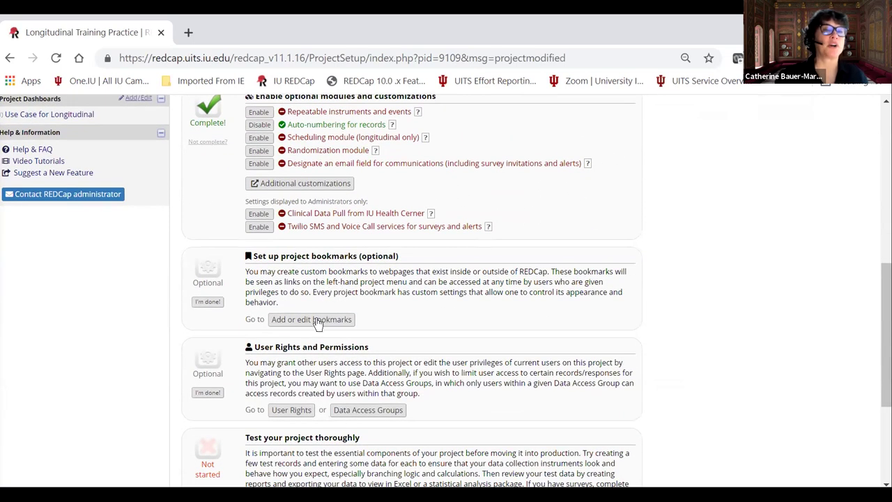
pyautogui.scroll(-2, 363, 323)
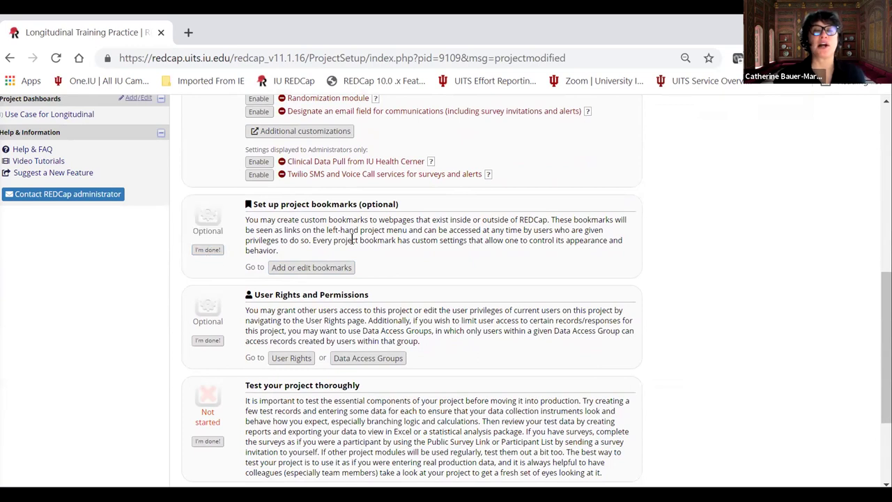
pyautogui.scroll(1, 410, 238)
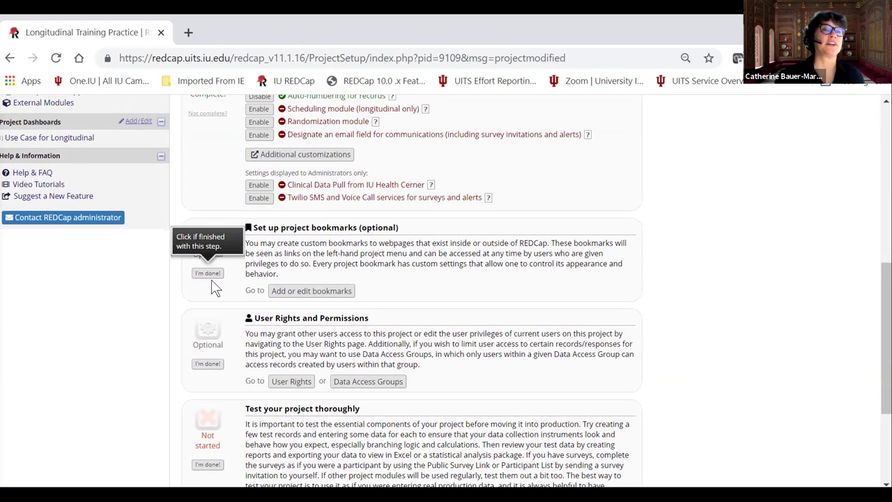
pyautogui.click(208, 276)
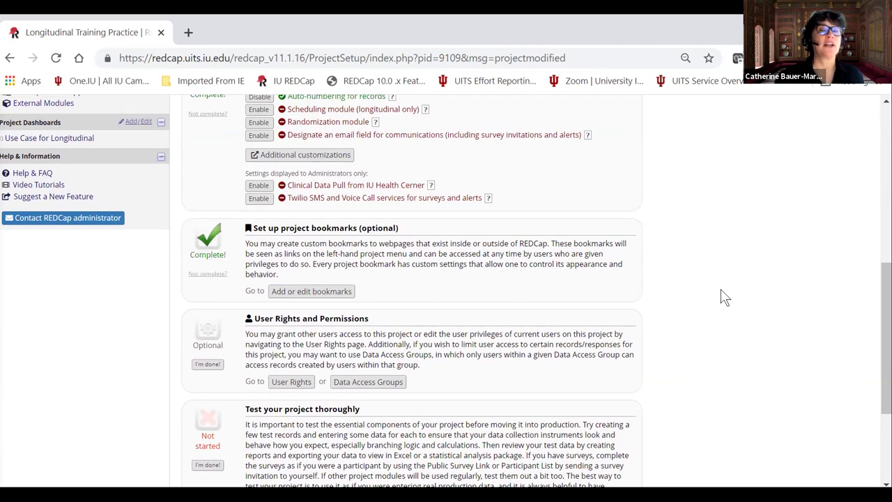
pyautogui.scroll(-2, 620, 289)
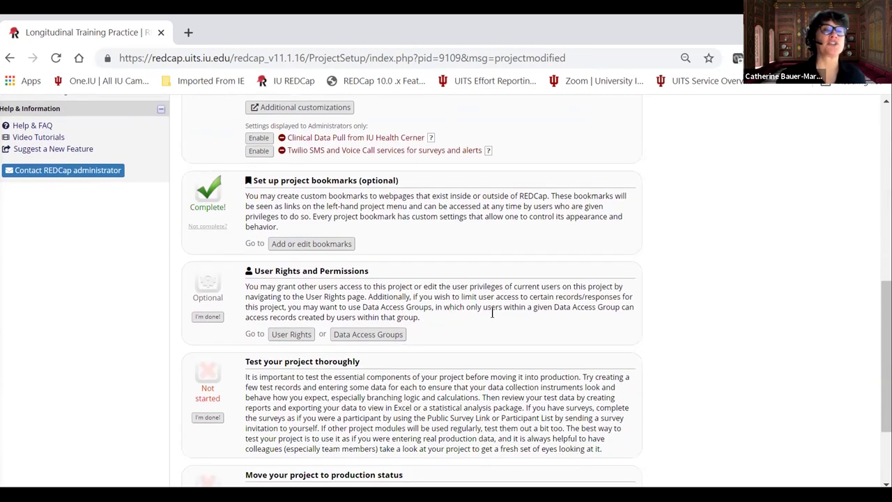
pyautogui.scroll(1, 488, 313)
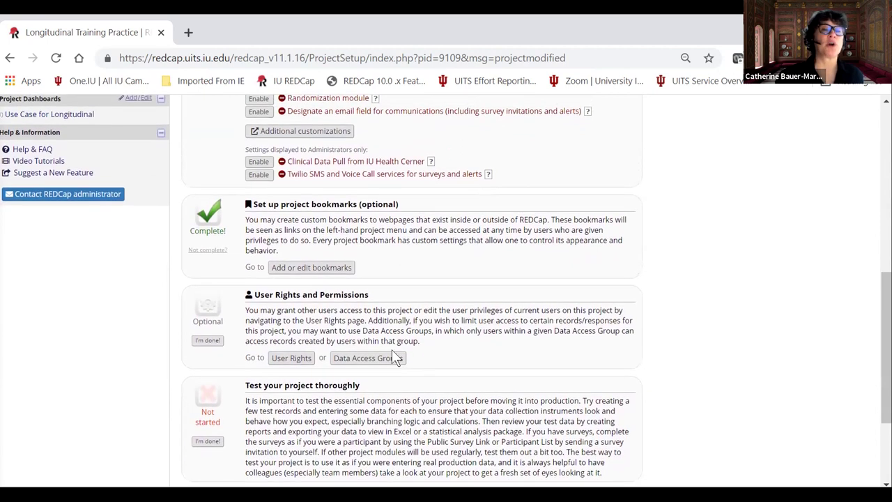
# Go to User Rights and bring up the actions for the other project user.
pyautogui.click(294, 363)
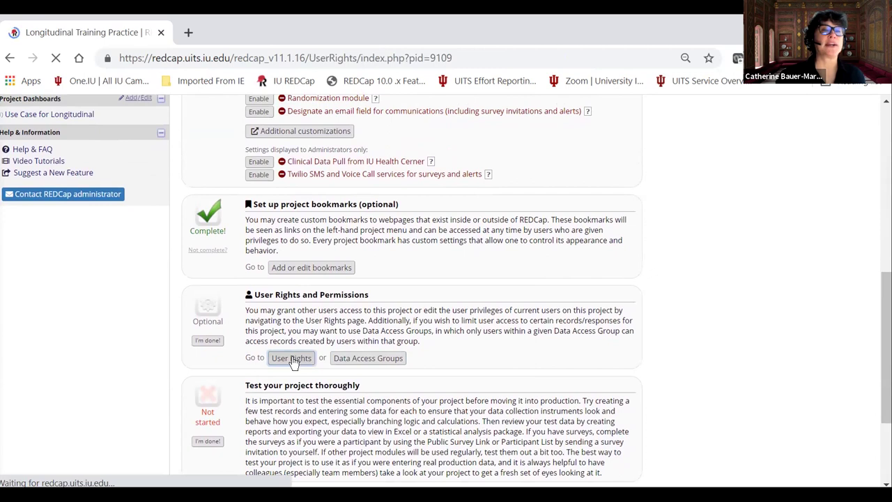
pyautogui.scroll(-2, 484, 264)
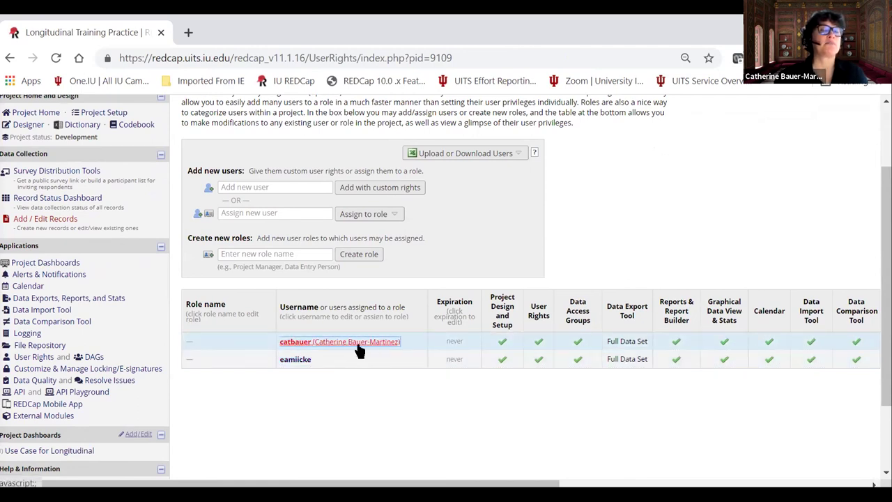
pyautogui.click(292, 363)
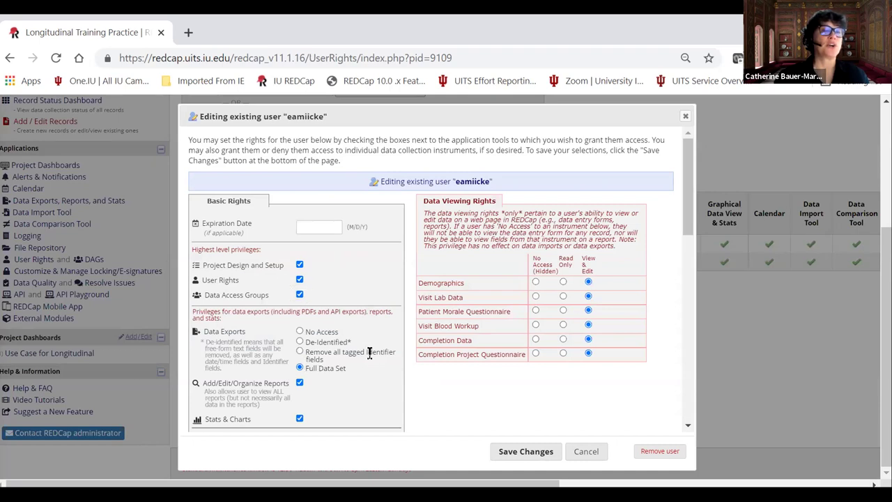
# Review that user's privileges: Full Data Set exports and View & Edit on every instrument.
pyautogui.scroll(-3, 341, 349)
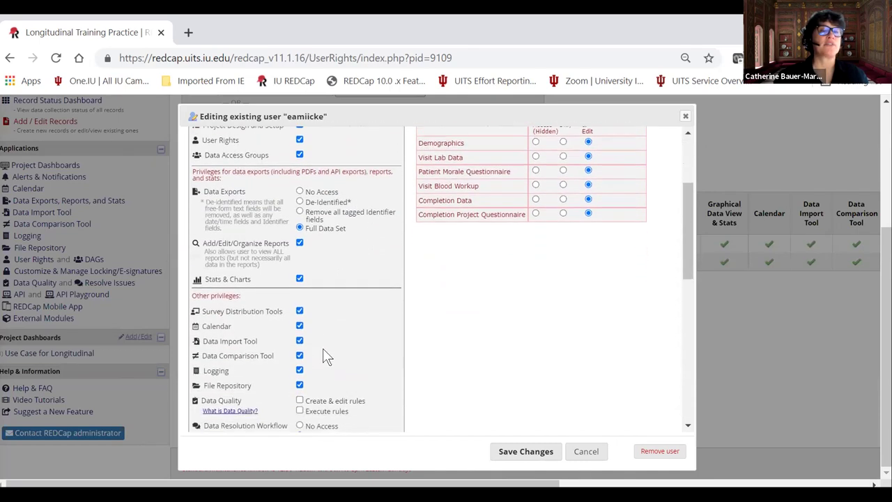
pyautogui.scroll(-2, 332, 358)
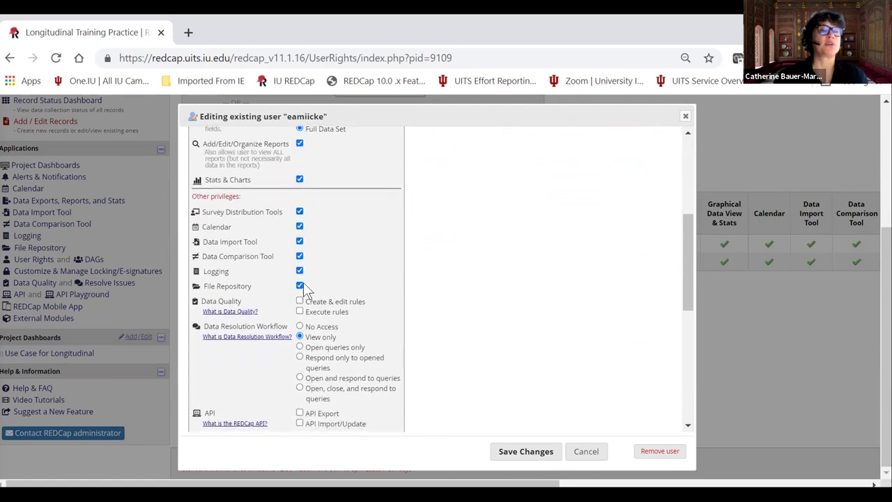
pyautogui.scroll(-4, 340, 306)
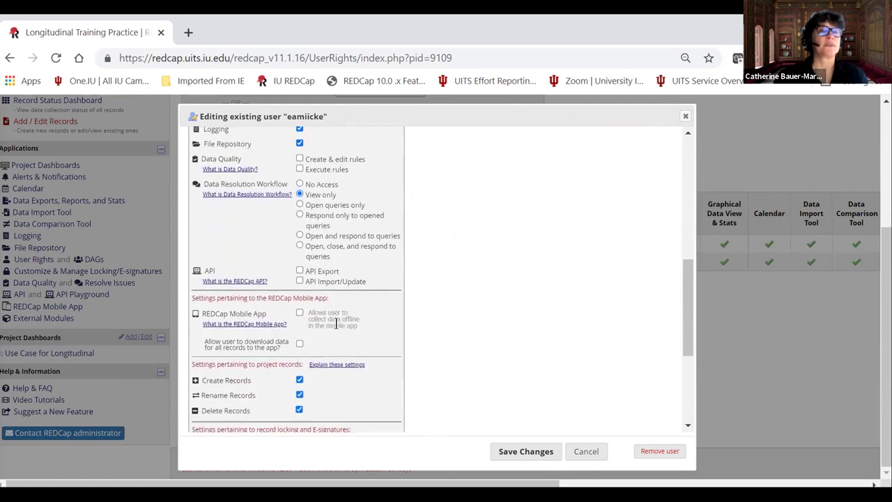
pyautogui.scroll(10, 335, 323)
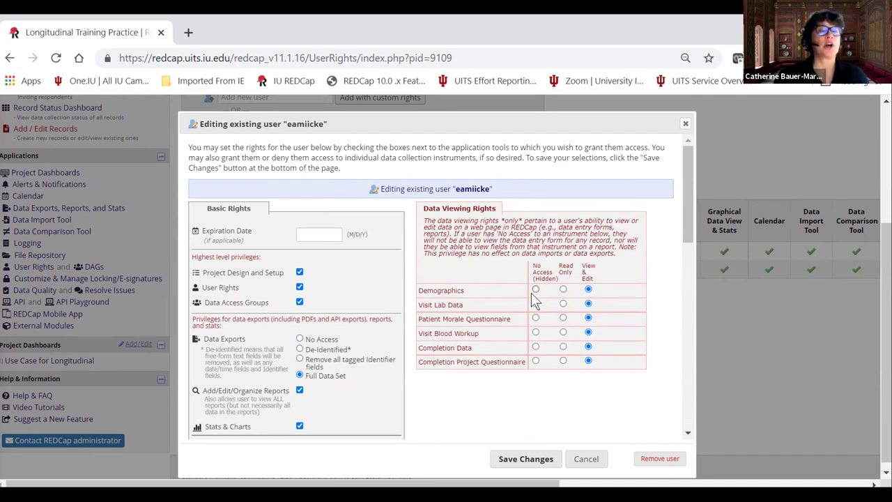
pyautogui.scroll(-3, 467, 315)
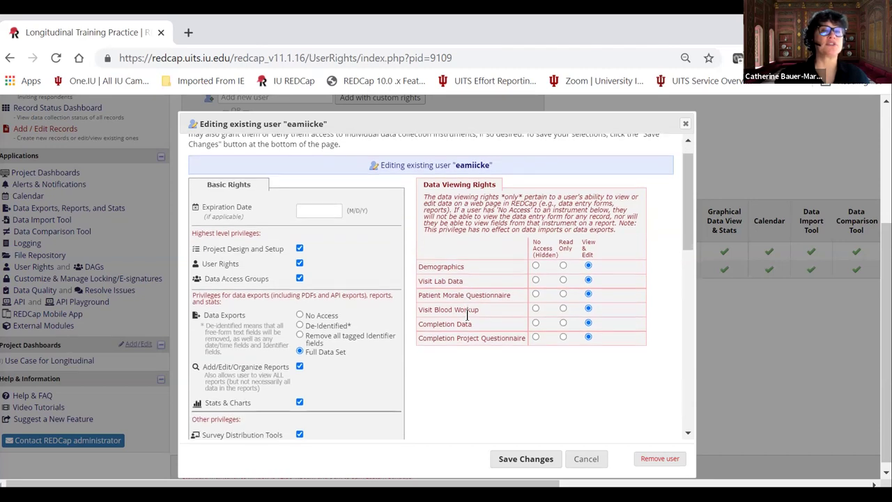
pyautogui.scroll(5, 354, 329)
pyautogui.scroll(-6, 432, 317)
pyautogui.scroll(6, 505, 293)
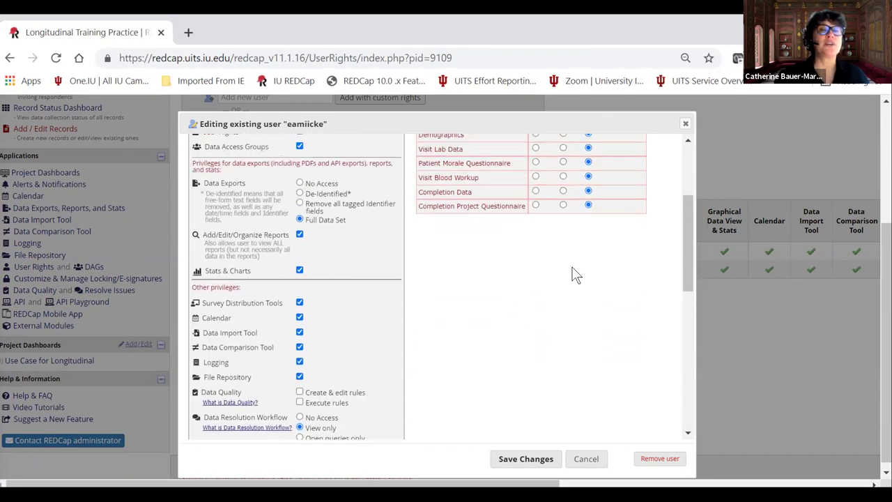
# Close the rights editor unsaved, then remove the second user from the project.
pyautogui.click(685, 125)
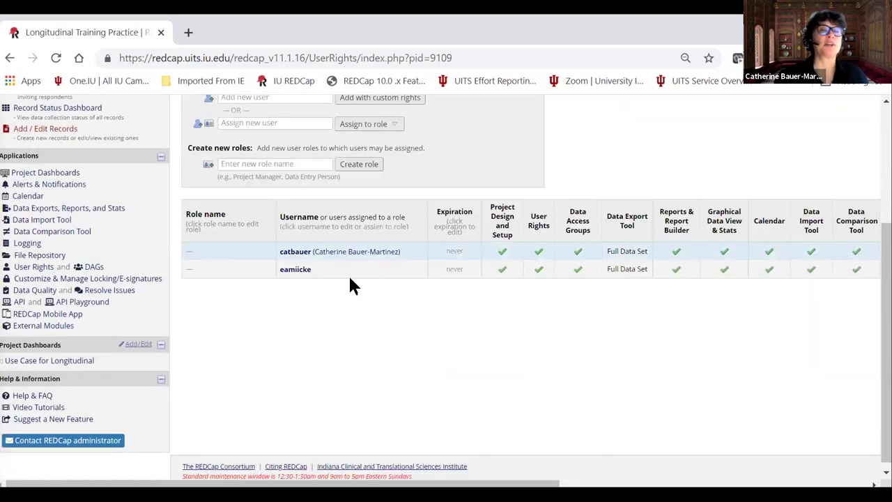
pyautogui.click(295, 271)
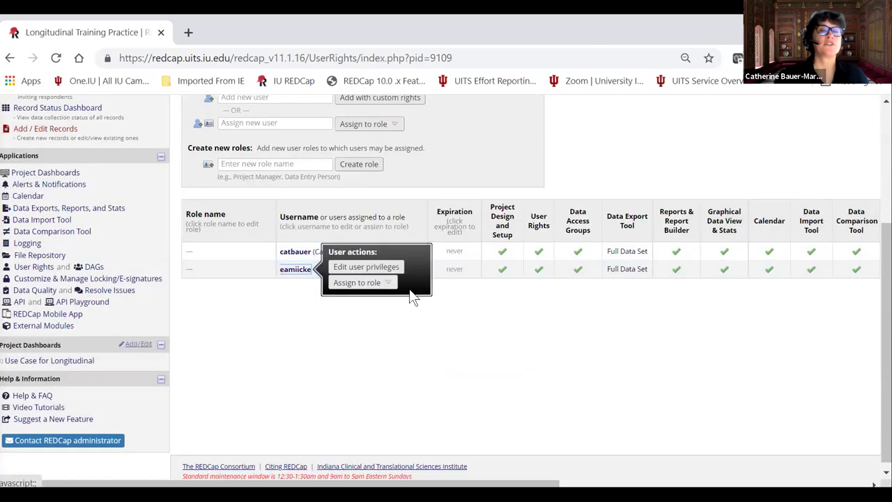
pyautogui.click(365, 266)
pyautogui.scroll(-3, 631, 349)
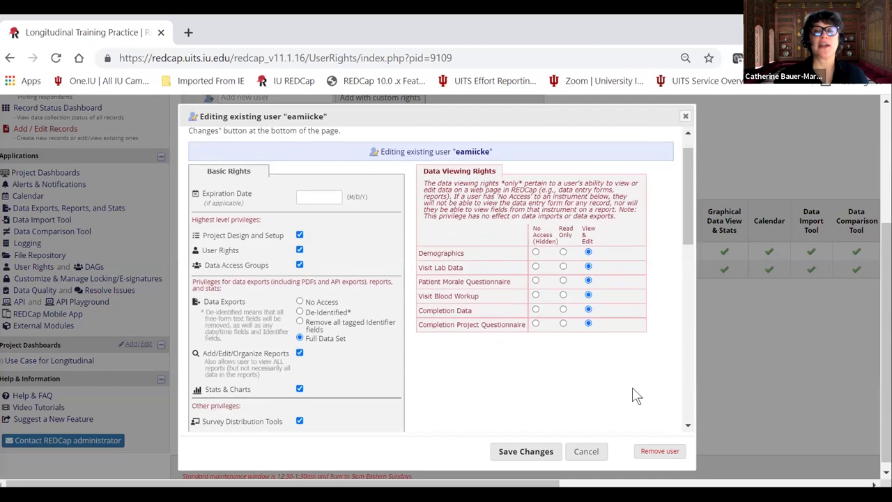
pyautogui.click(652, 451)
pyautogui.click(521, 318)
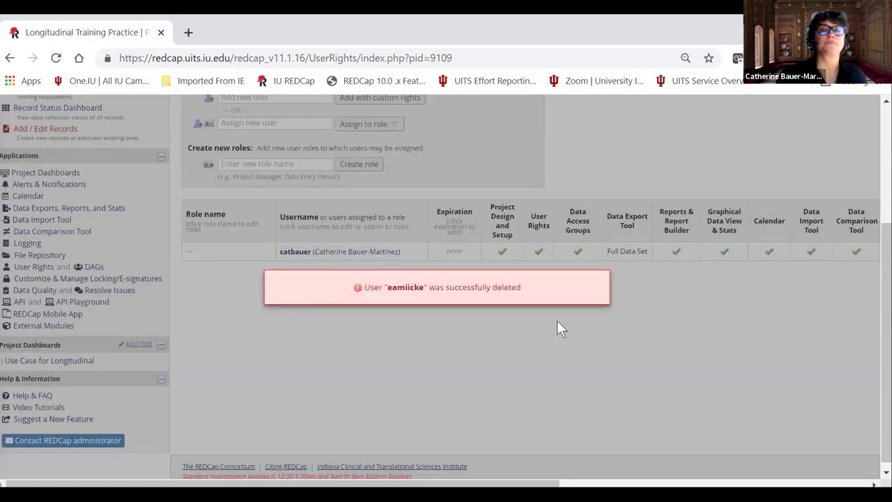
# Try assigning a user to a role, dismiss the no-roles notice, and review User Rights.
pyautogui.scroll(1, 528, 331)
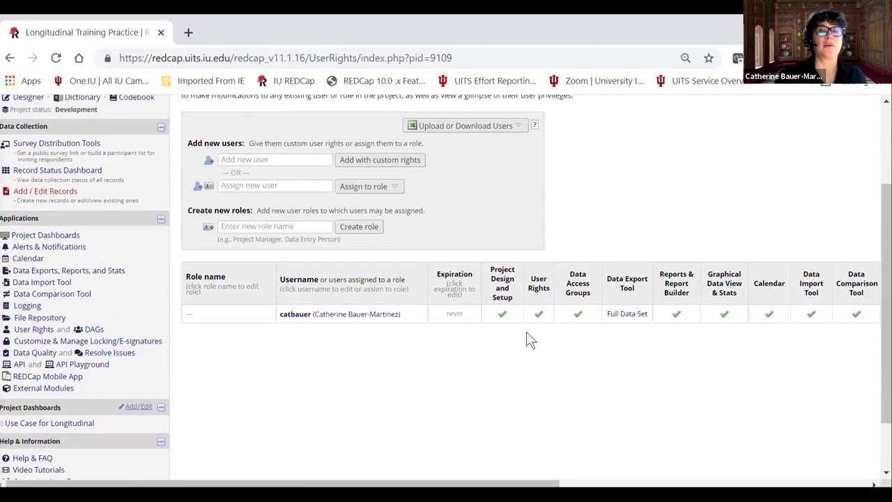
pyautogui.scroll(1, 528, 340)
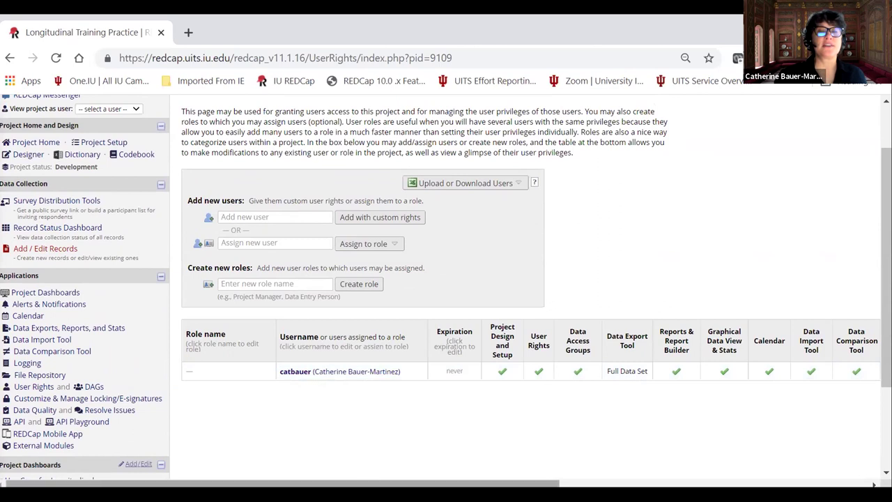
pyautogui.moveTo(381, 484); pyautogui.dragTo(775, 469)
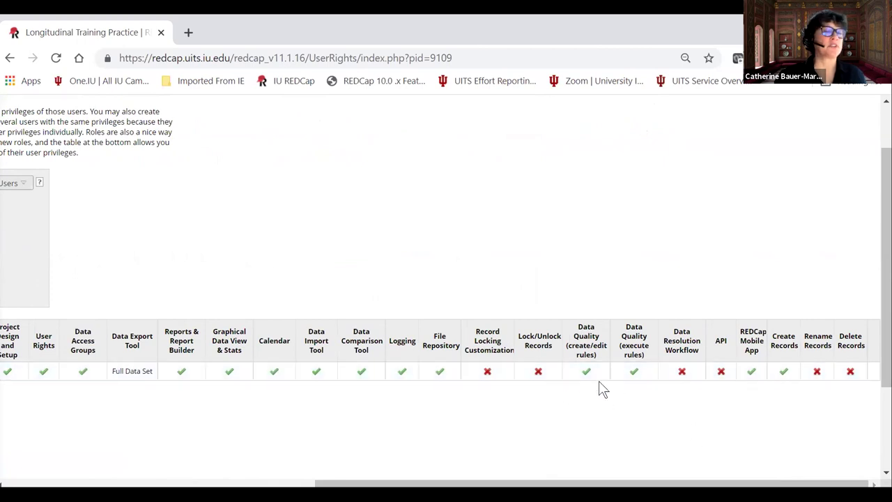
pyautogui.hscroll(-10, 325, 317)
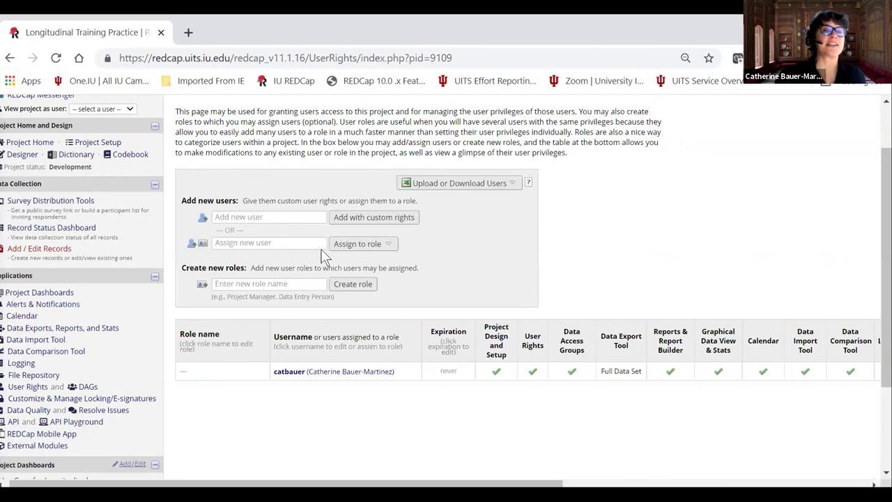
pyautogui.click(270, 244)
pyautogui.click(348, 248)
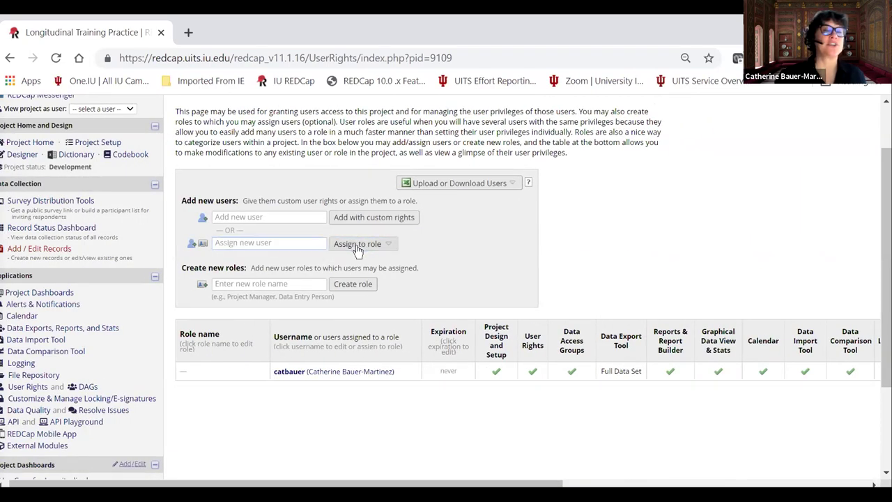
pyautogui.click(547, 320)
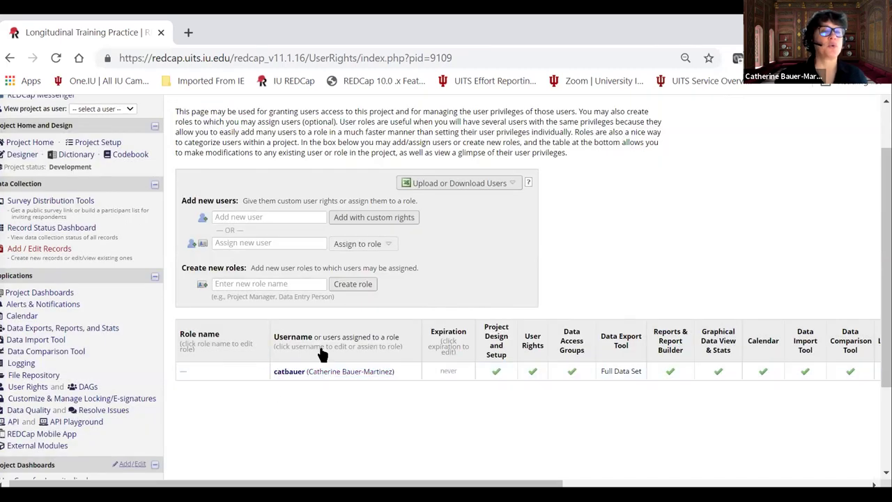
pyautogui.scroll(-1, 323, 351)
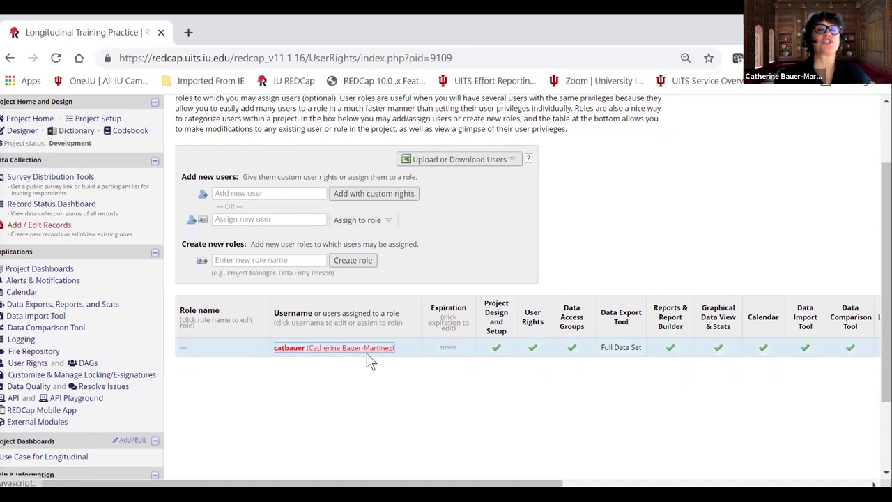
pyautogui.scroll(2, 322, 392)
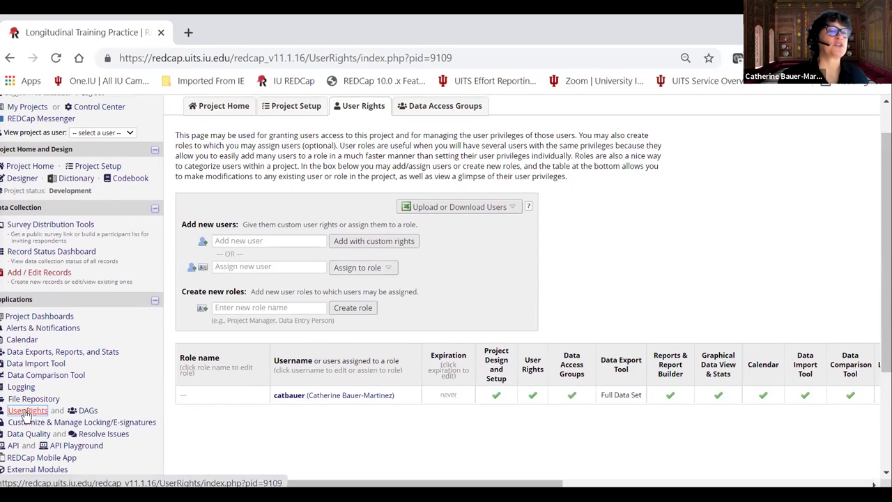
# Mark User Rights and Permissions as complete in the Project Setup checklist, reaching 6 of 8 steps.
pyautogui.click(26, 412)
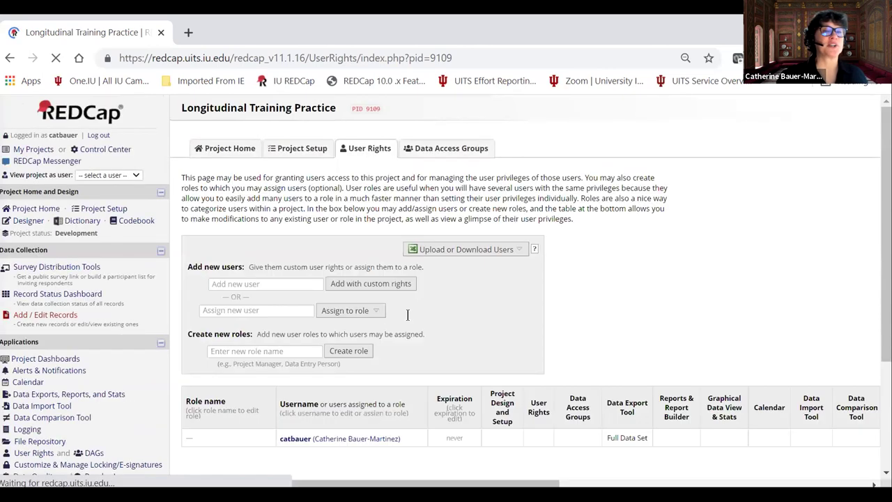
pyautogui.click(101, 208)
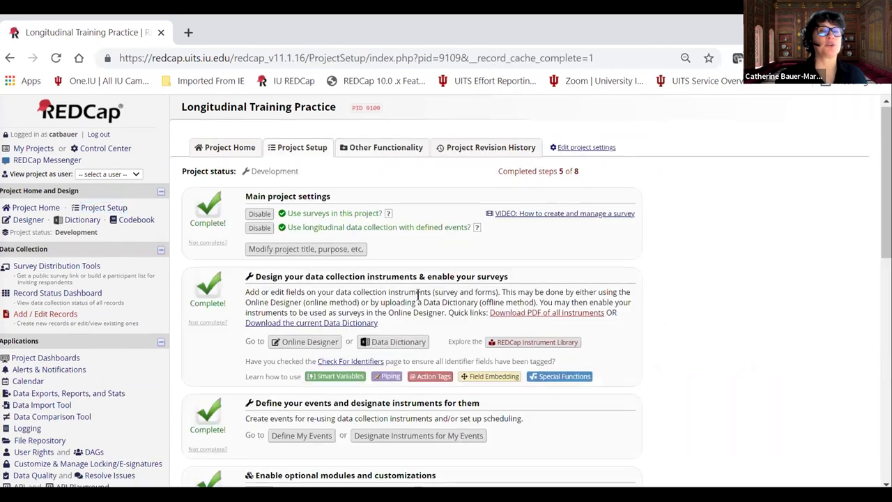
pyautogui.scroll(-1, 398, 301)
pyautogui.scroll(-8, 399, 301)
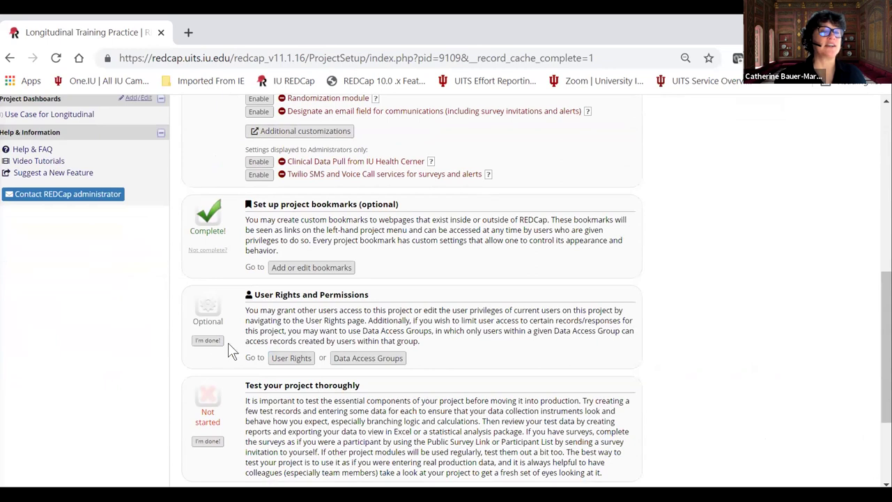
pyautogui.click(207, 340)
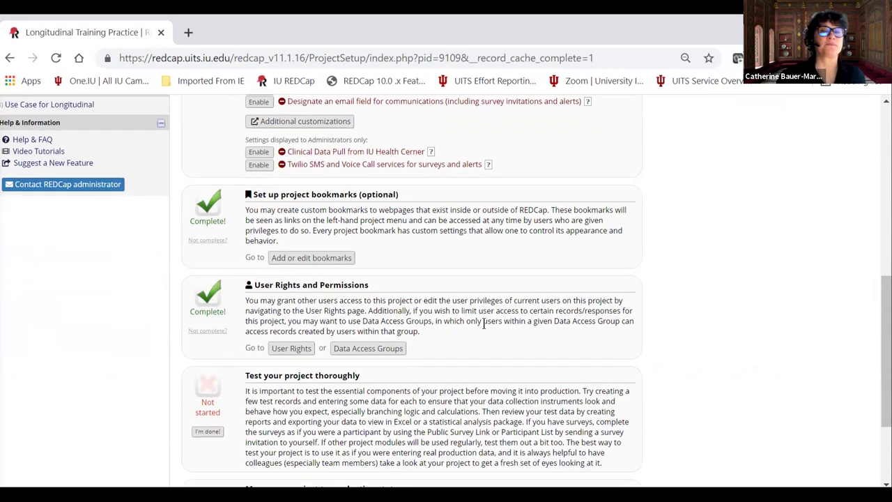
pyautogui.scroll(-3, 481, 318)
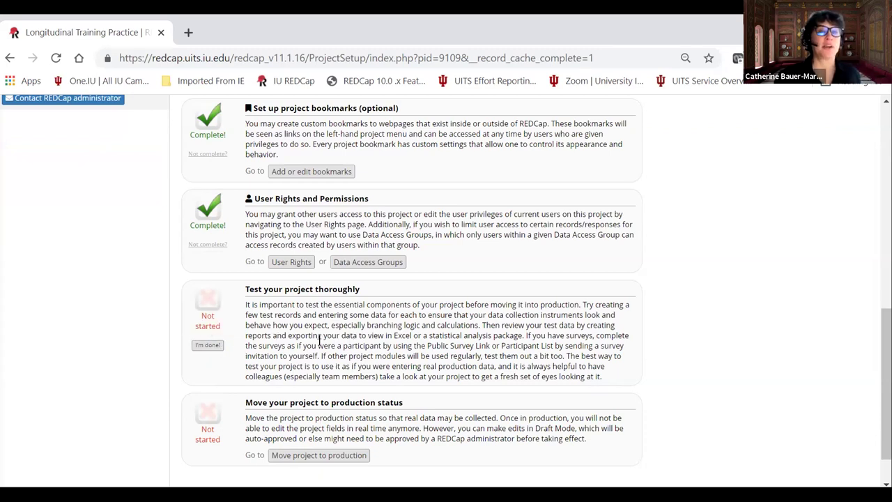
pyautogui.scroll(10, 331, 338)
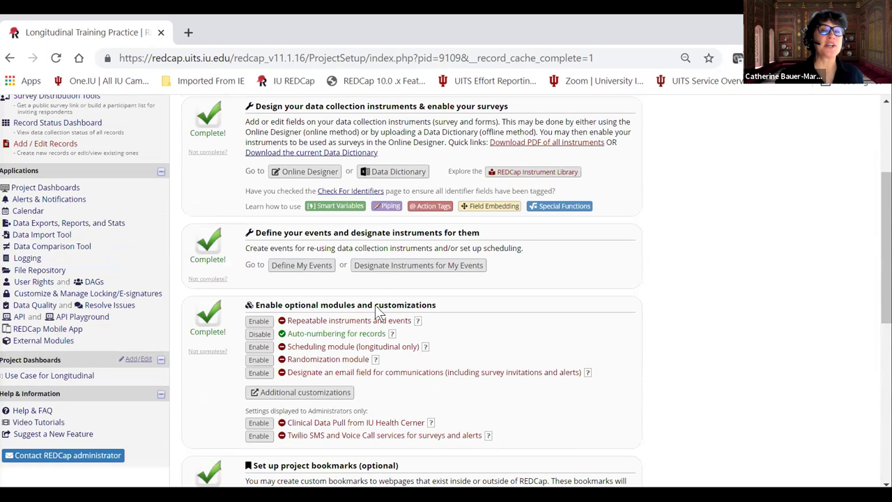
pyautogui.scroll(1, 336, 299)
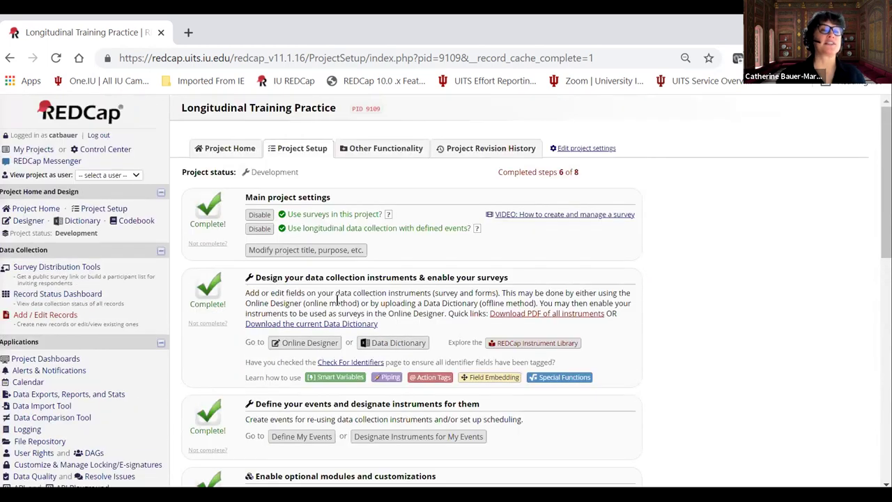
# View the Record Status Dashboard showing form status for the four existing records.
pyautogui.click(37, 313)
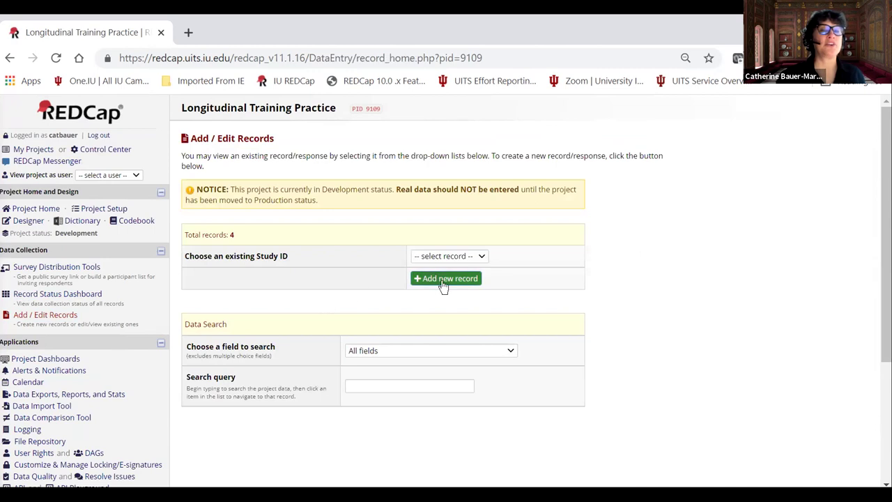
pyautogui.click(72, 296)
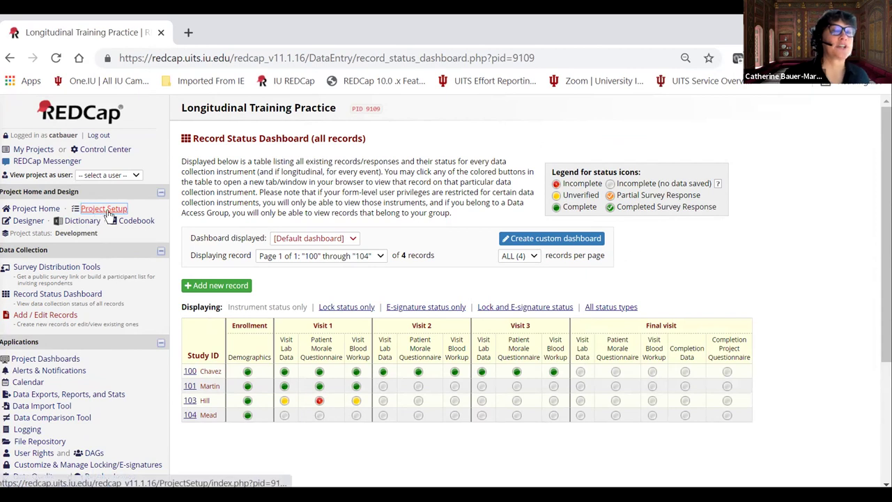
pyautogui.click(106, 211)
# Start a new record with Study ID 105 from Add / Edit Records.
pyautogui.scroll(-3, 395, 265)
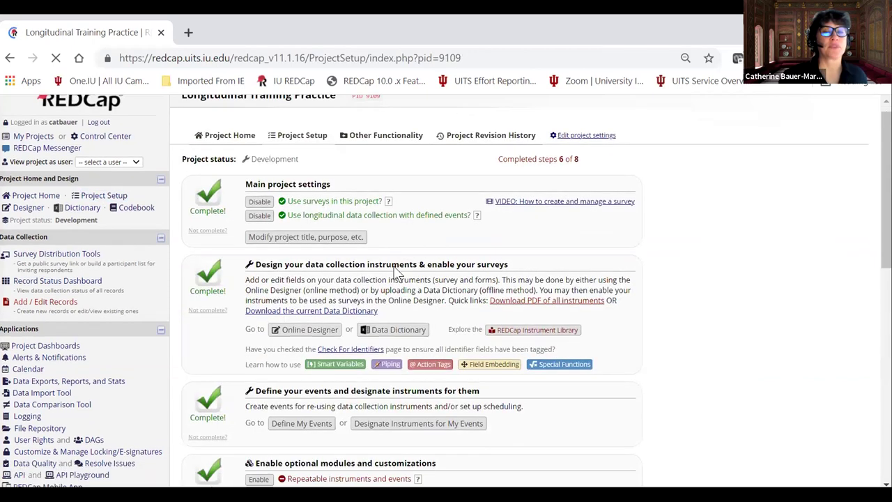
pyautogui.scroll(-1, 323, 297)
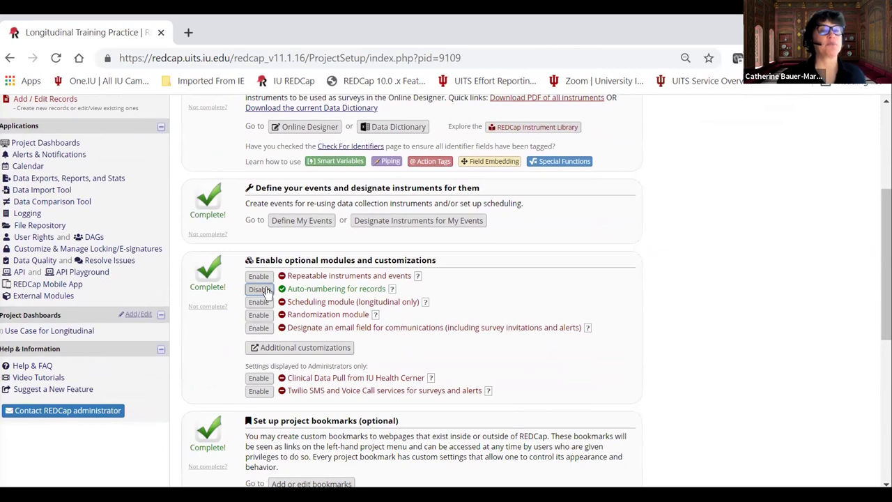
pyautogui.scroll(3, 360, 321)
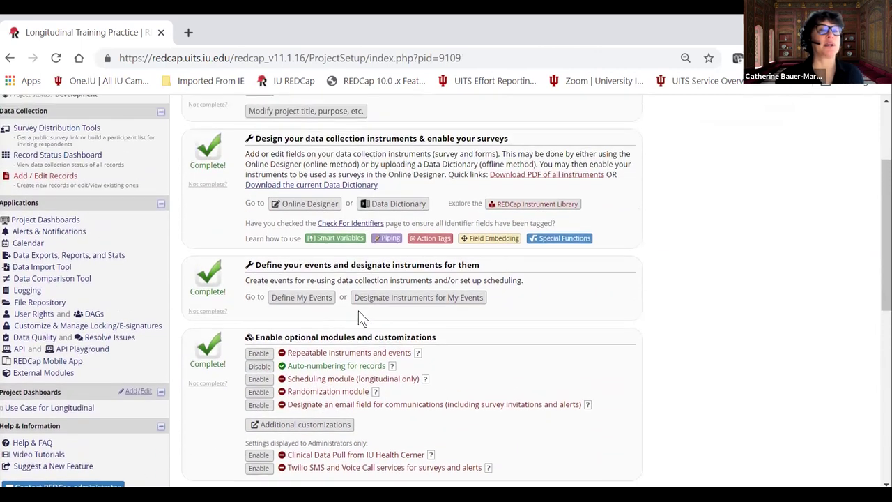
pyautogui.click(61, 315)
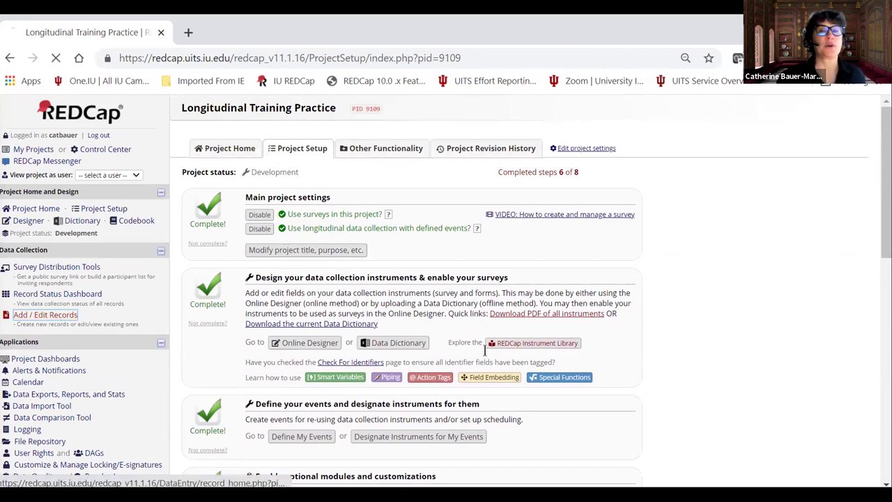
pyautogui.click(444, 278)
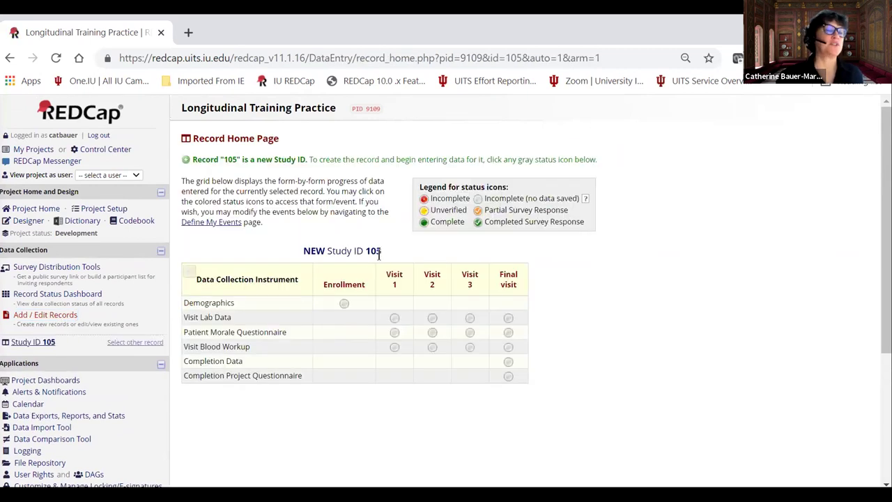
# Go back to the Longitudinal Training Practice Project Setup checklist.
pyautogui.click(99, 213)
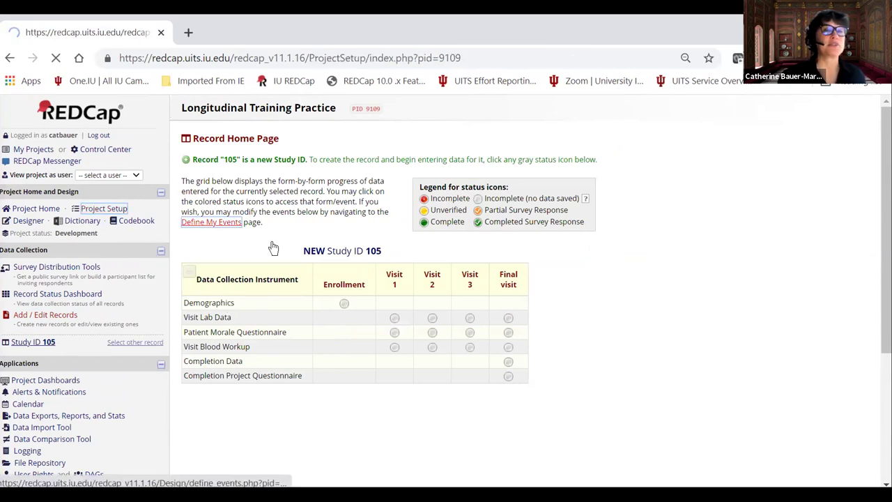
pyautogui.scroll(-4, 338, 262)
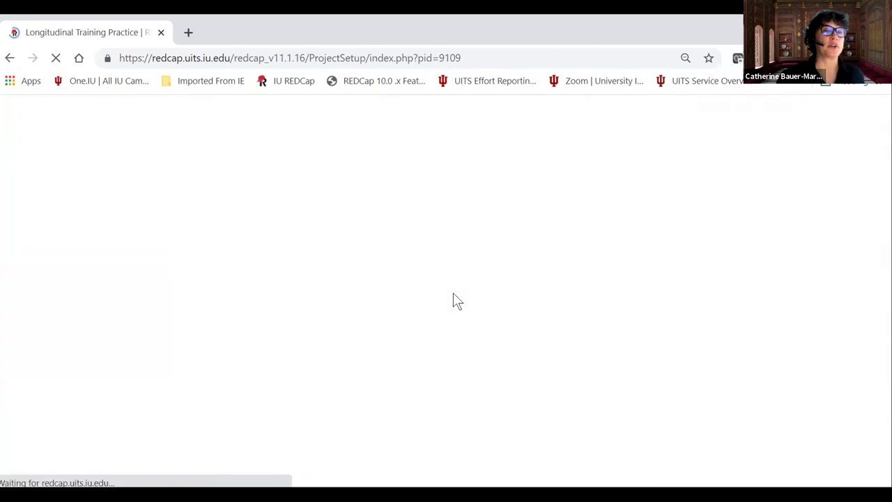
pyautogui.scroll(3, 449, 305)
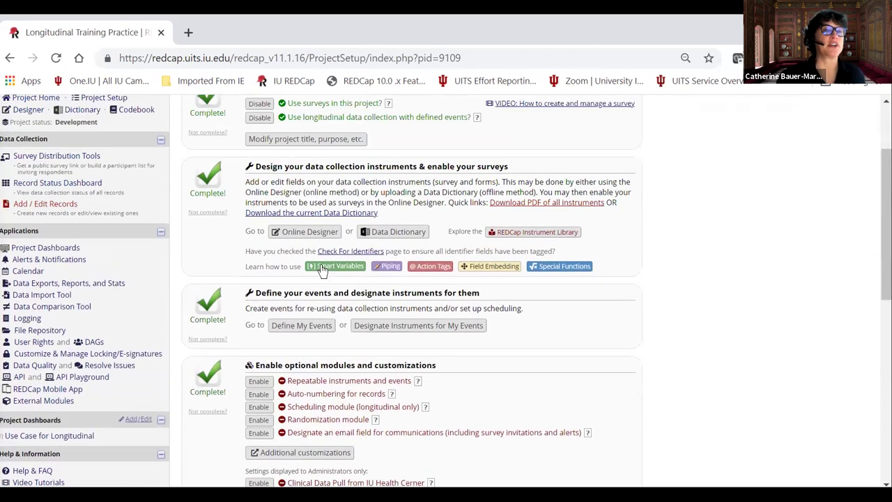
# Create record Study ID 102 and open its Demographics form for the Enrollment event.
pyautogui.click(44, 267)
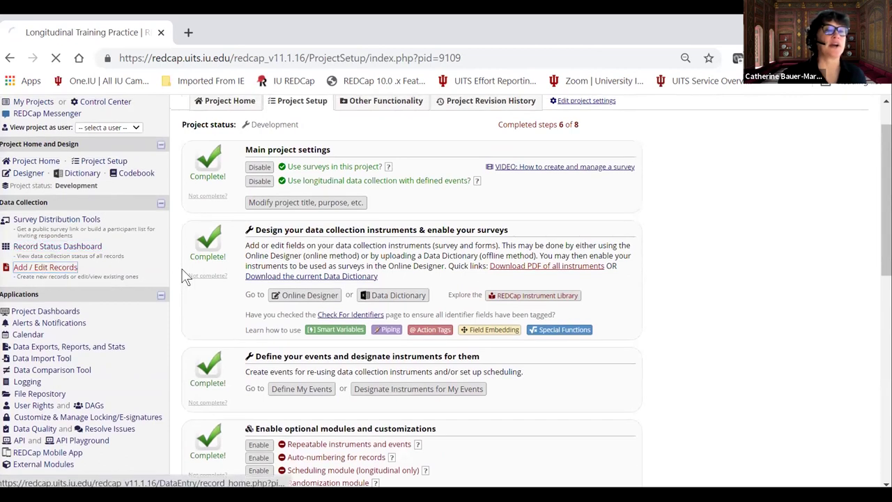
pyautogui.click(383, 287)
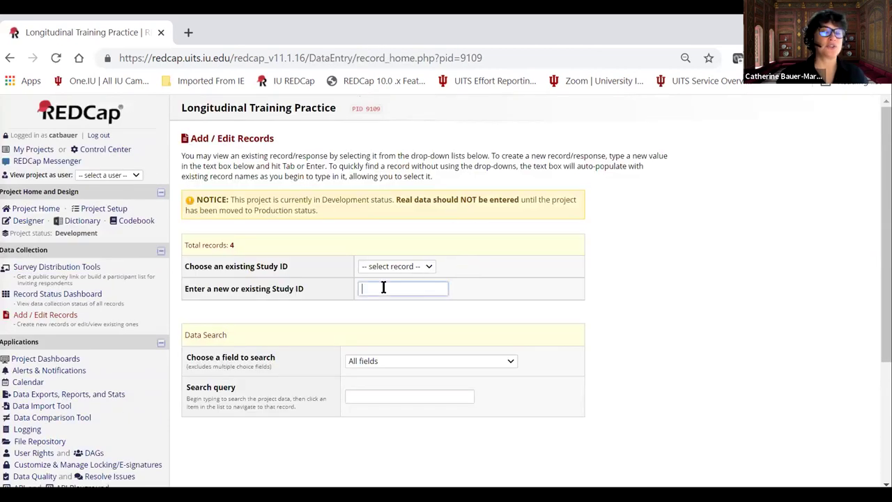
pyautogui.write('102')
pyautogui.press('Tab')
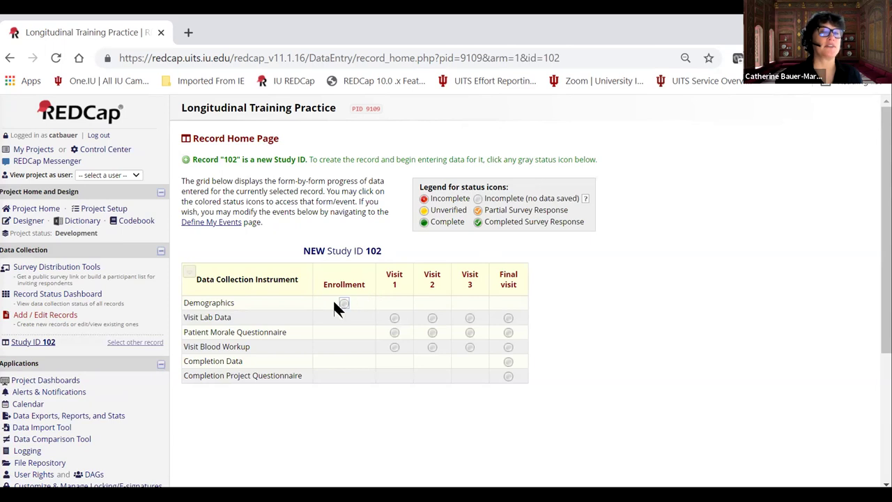
pyautogui.click(343, 303)
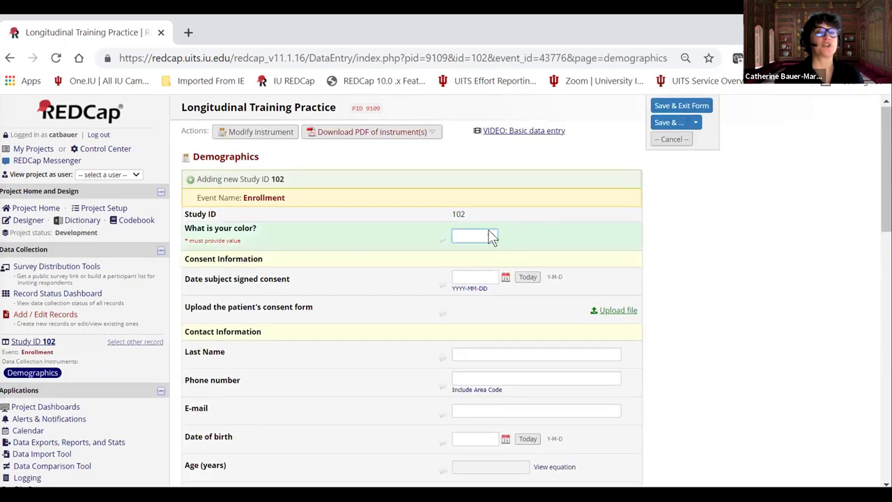
# Answer Yellow for colour, set consent date to today (2021-11-11), and cancel the file upload.
pyautogui.click(491, 237)
pyautogui.click(482, 262)
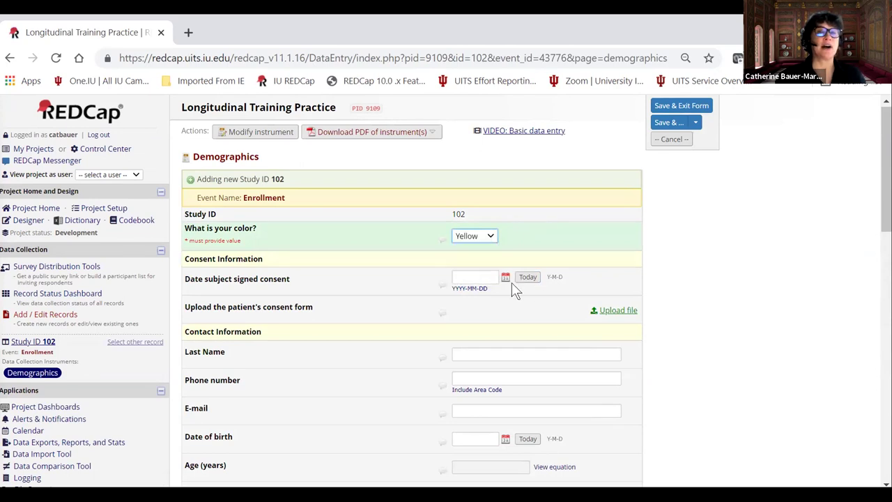
pyautogui.click(527, 277)
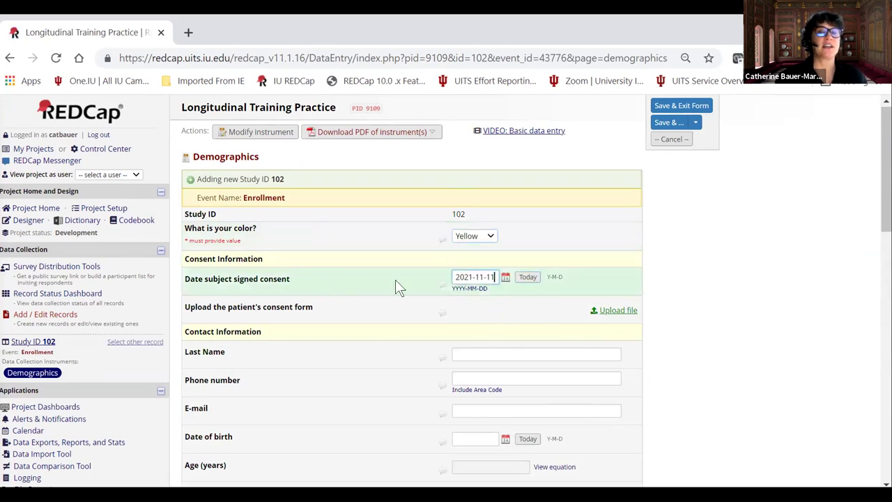
pyautogui.click(618, 310)
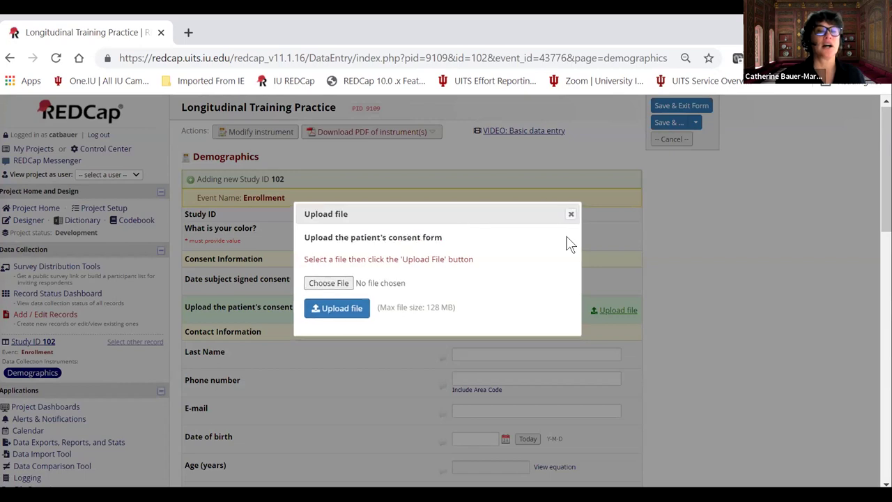
pyautogui.click(570, 214)
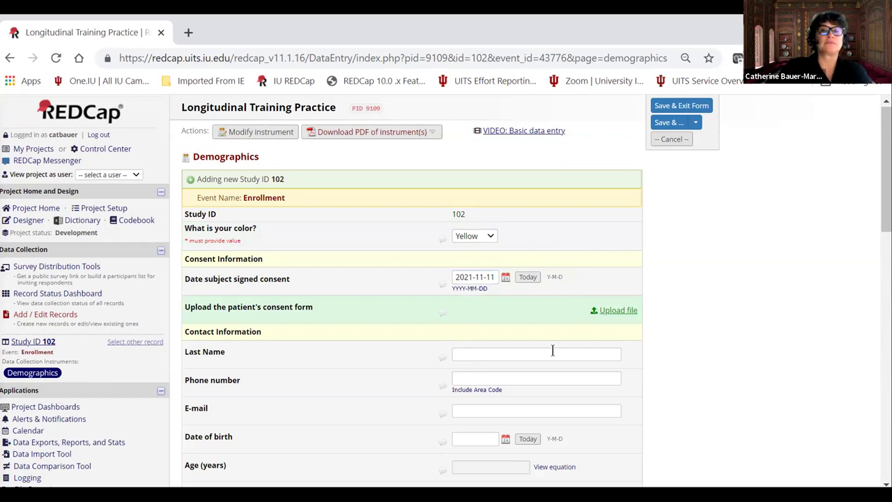
# Enter a last name and the invalid phone text 'adfadf d' to trigger validation.
pyautogui.click(471, 354)
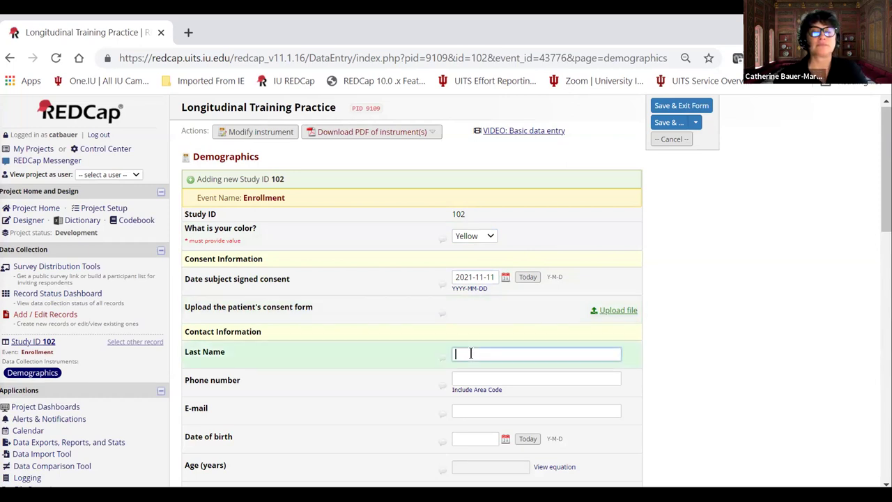
pyautogui.write('Firnis')
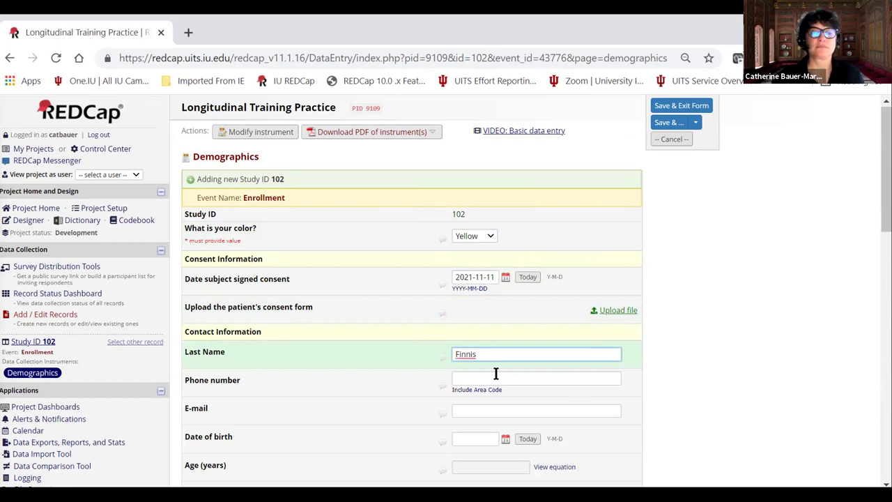
pyautogui.write('h')
pyautogui.press('Tab')
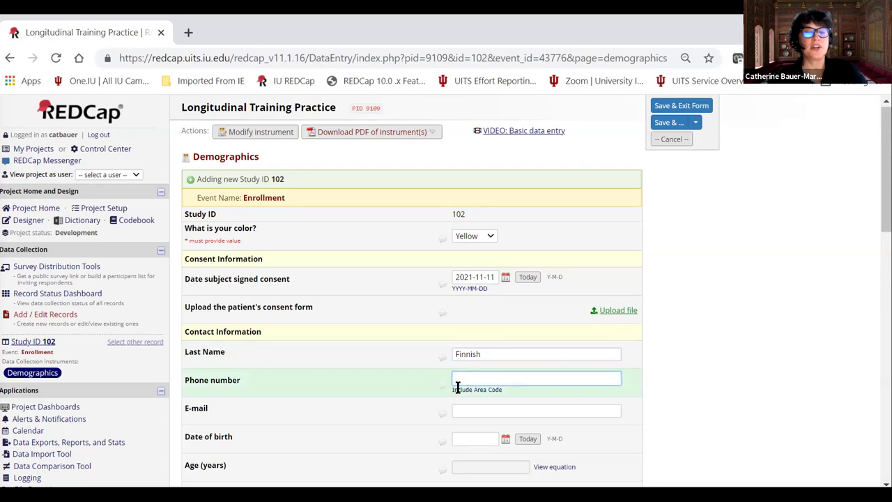
pyautogui.write('adfadf d')
pyautogui.press('Tab')
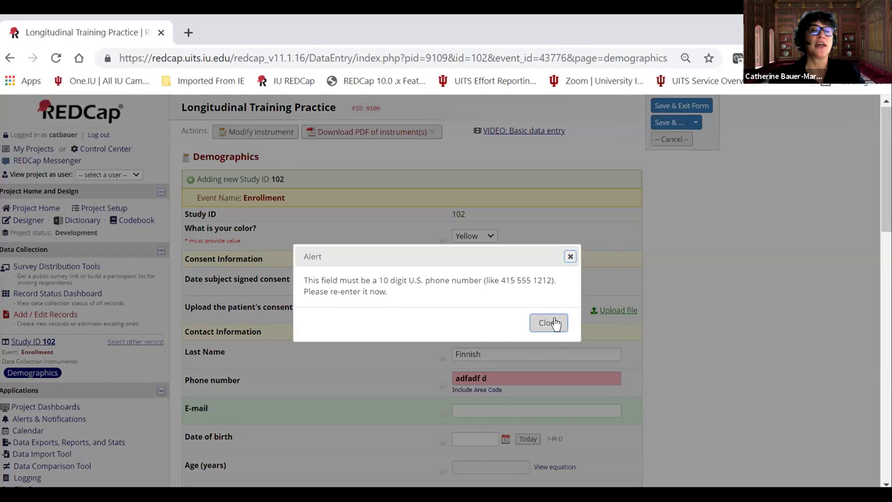
# Replace the rejected phone entry with a valid 10-digit number including area code.
pyautogui.click(549, 322)
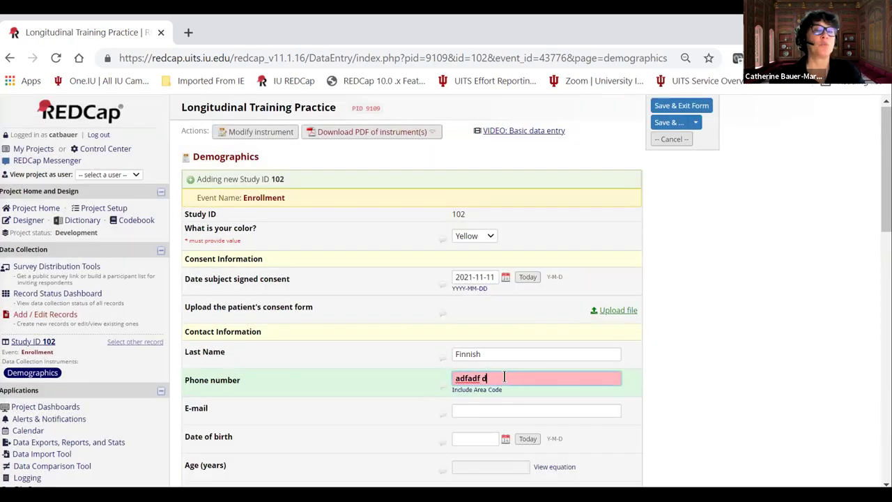
pyautogui.moveTo(501, 377); pyautogui.dragTo(448, 379)
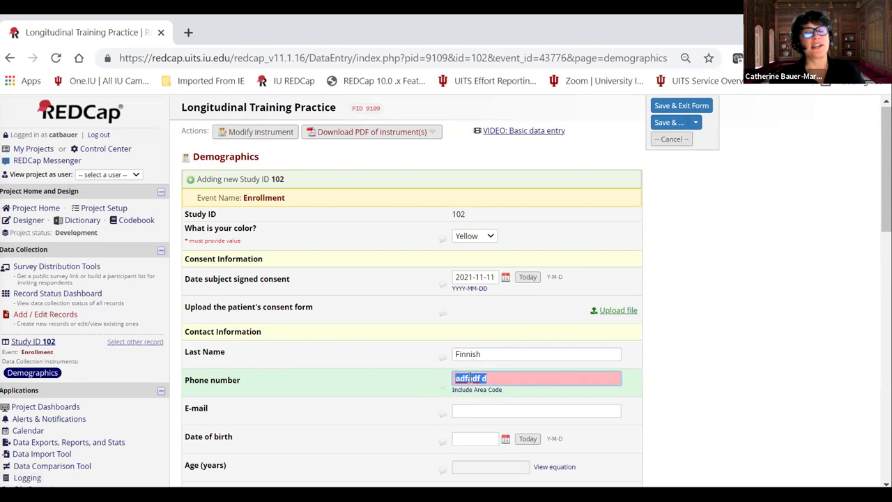
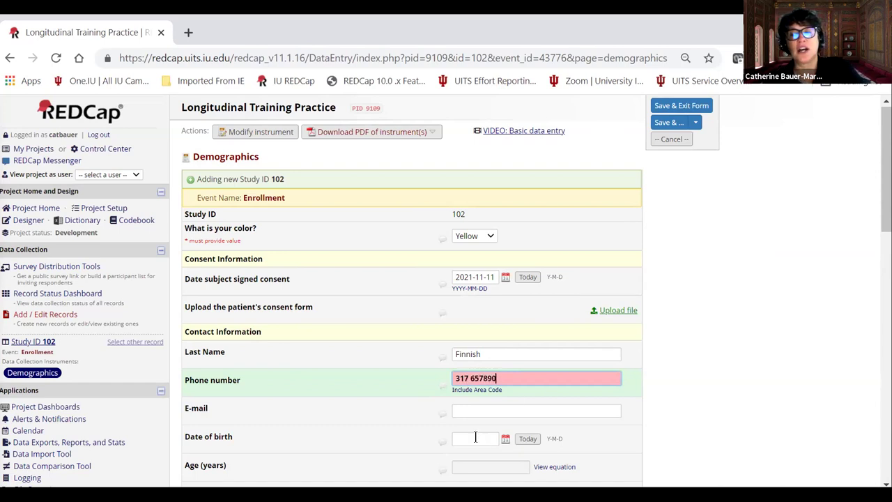
pyautogui.click(457, 410)
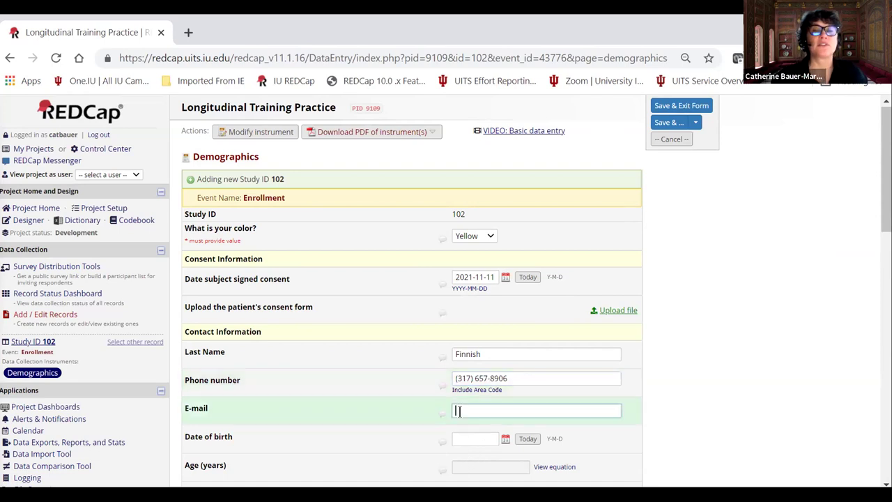
# Enter invalid e-mail text, then a malformed address, triggering e-mail validation alerts.
pyautogui.write('dfa dfjsadkl')
pyautogui.press('Tab')
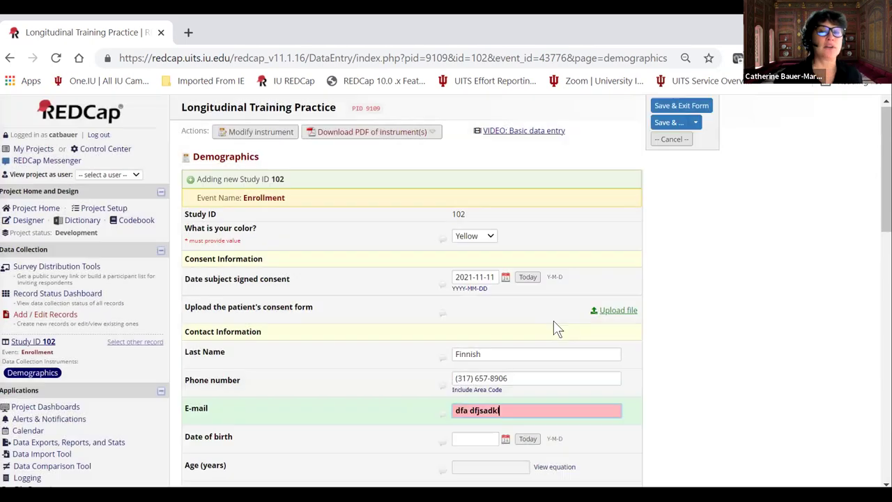
pyautogui.click(554, 323)
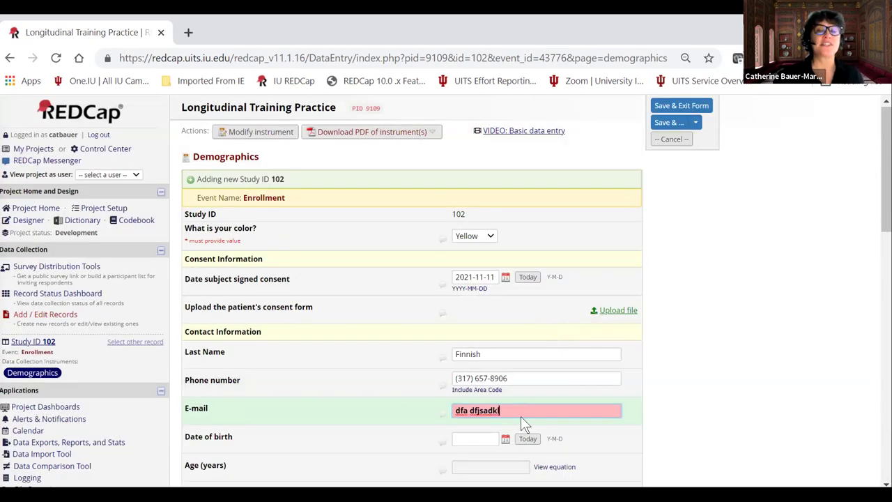
pyautogui.moveTo(509, 411); pyautogui.dragTo(438, 411)
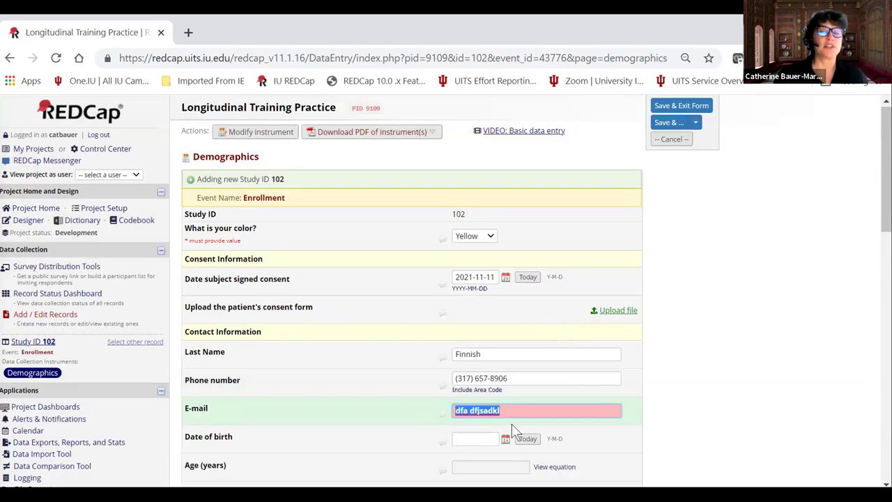
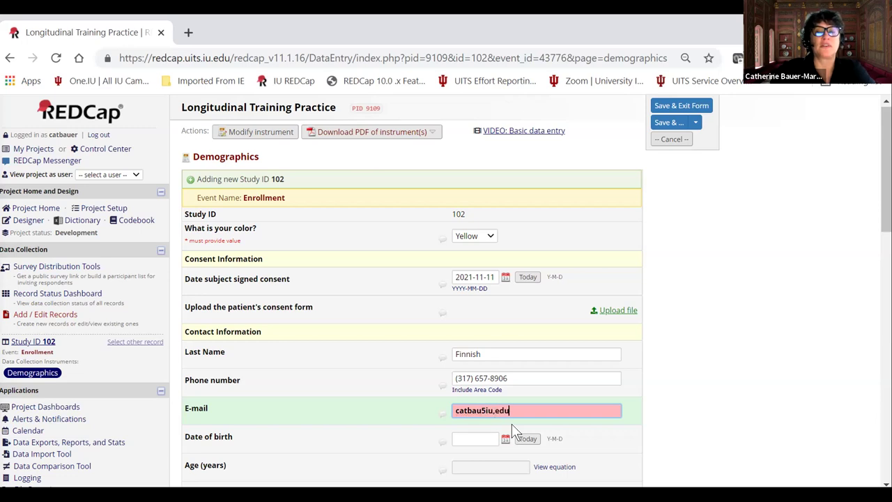
pyautogui.click(338, 450)
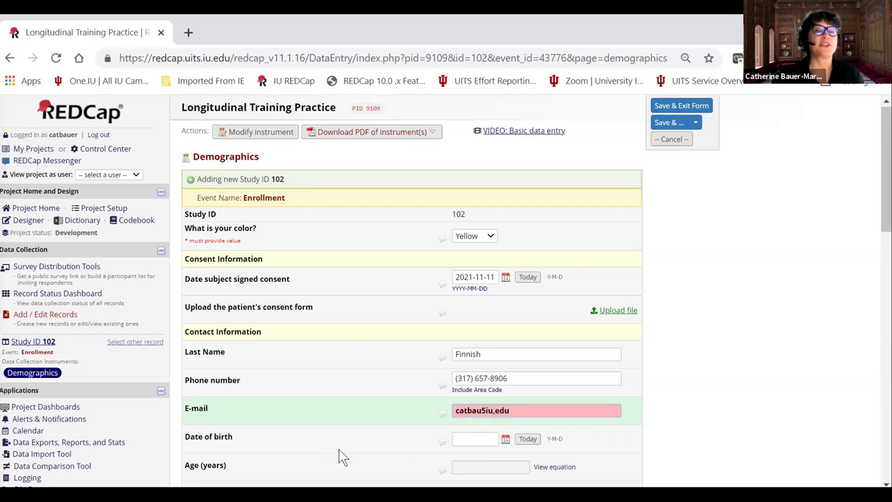
pyautogui.click(542, 324)
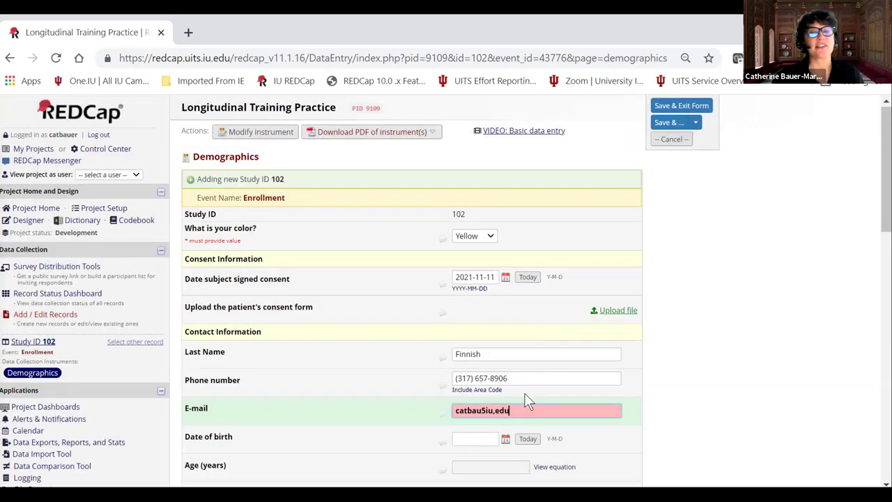
# Retype the e-mail as a properly formatted address with an iu.edu domain.
pyautogui.press('BackSpace')
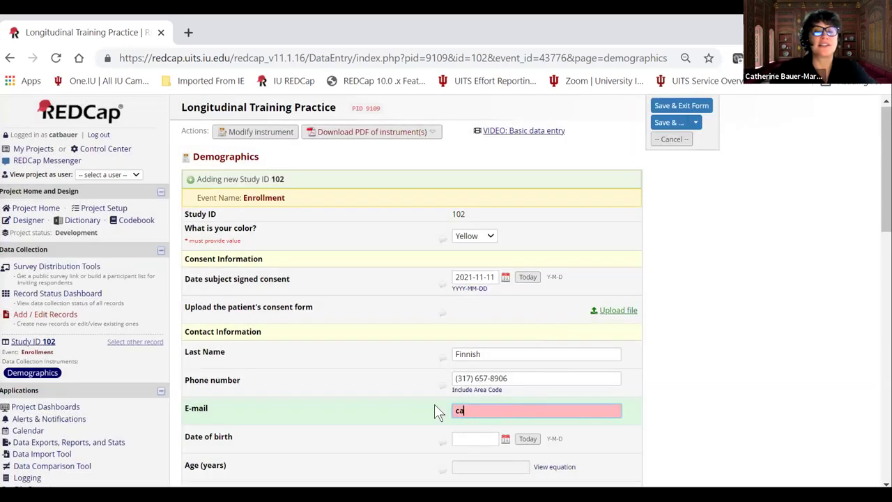
pyautogui.press('BackSpace')
pyautogui.press('BackSpace')
pyautogui.press('BackSpace')
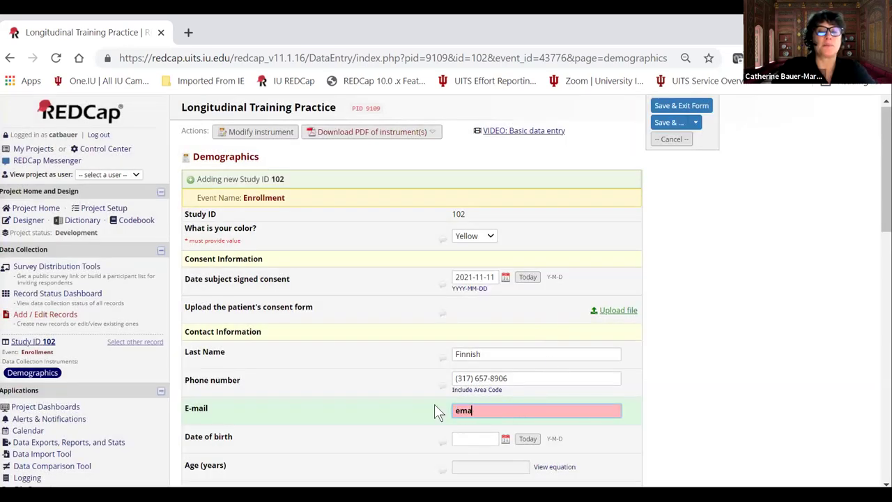
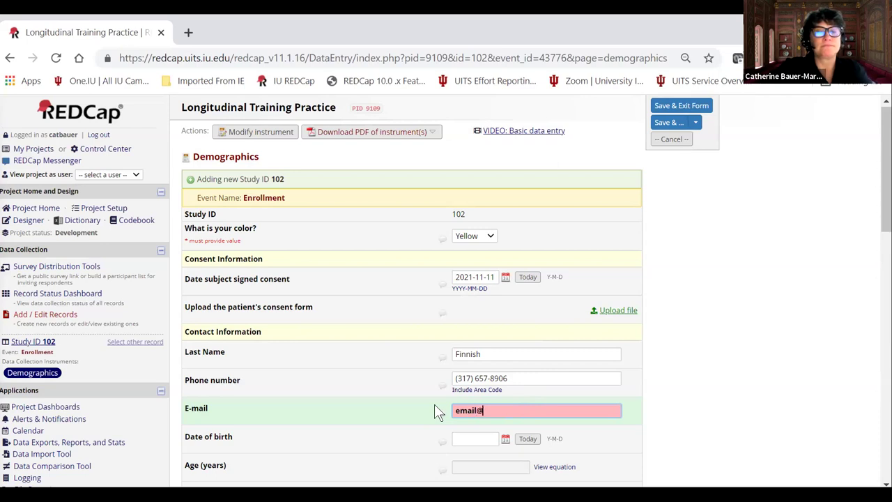
pyautogui.press('BackSpace')
pyautogui.press('BackSpace')
pyautogui.press('BackSpace')
pyautogui.press('BackSpace')
pyautogui.press('BackSpace')
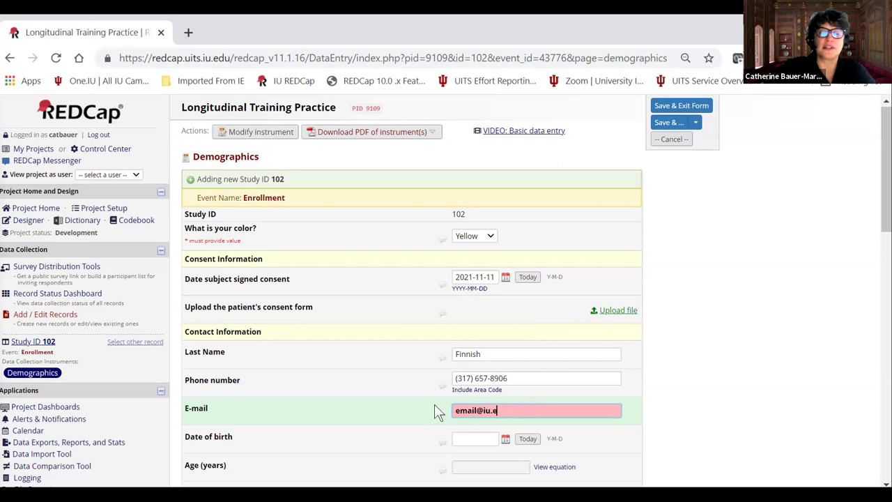
# Set the date of birth to 1968-11-03 with the calendar picker.
pyautogui.scroll(-2, 433, 385)
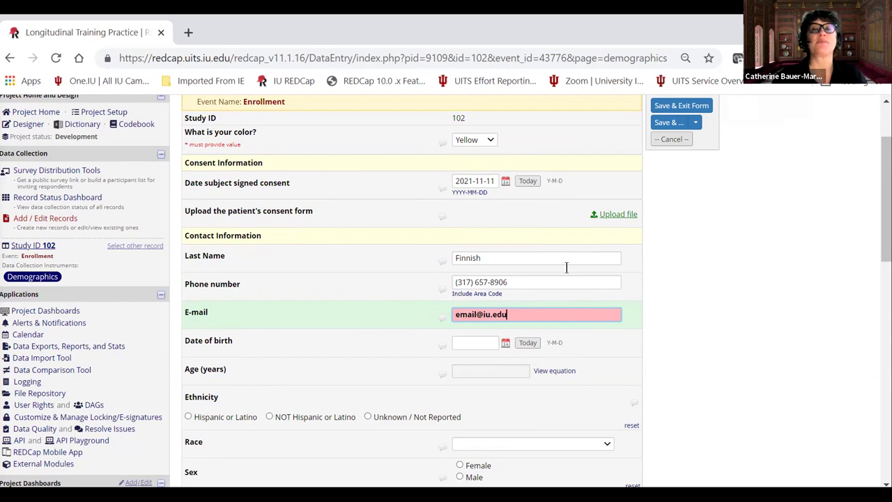
pyautogui.click(506, 344)
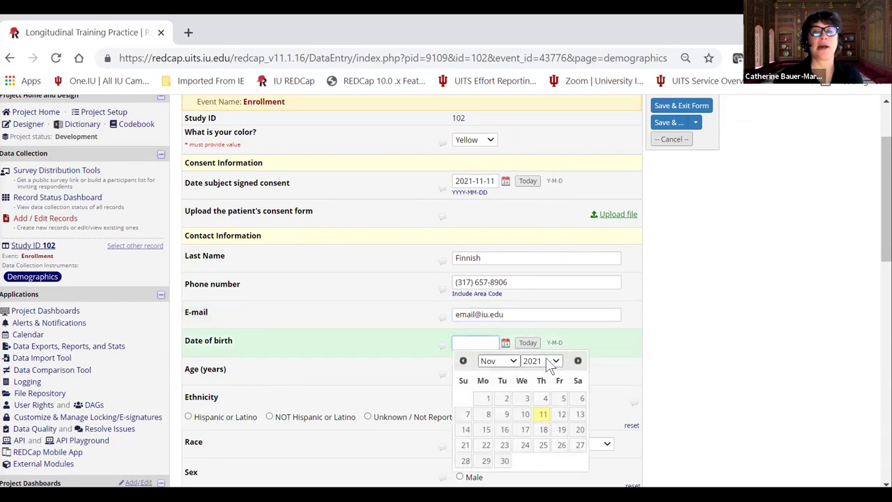
pyautogui.click(512, 361)
pyautogui.click(541, 361)
pyautogui.moveTo(555, 300); pyautogui.dragTo(550, 218)
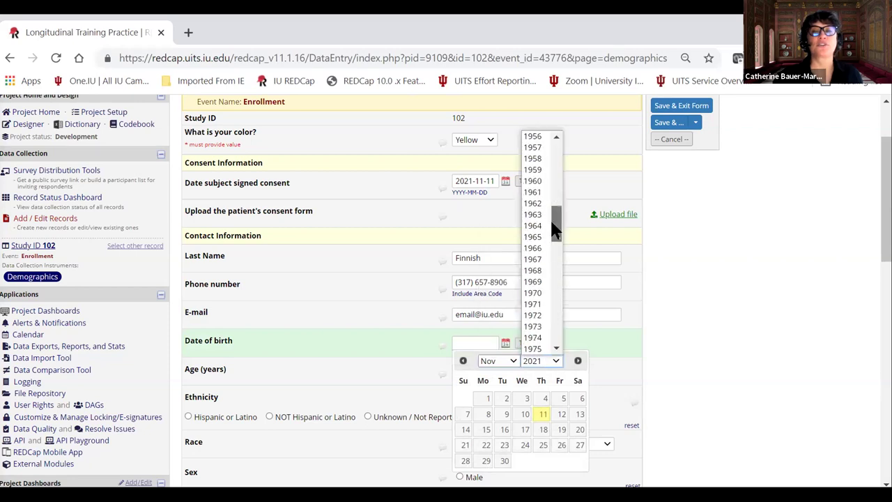
pyautogui.click(532, 271)
pyautogui.click(464, 414)
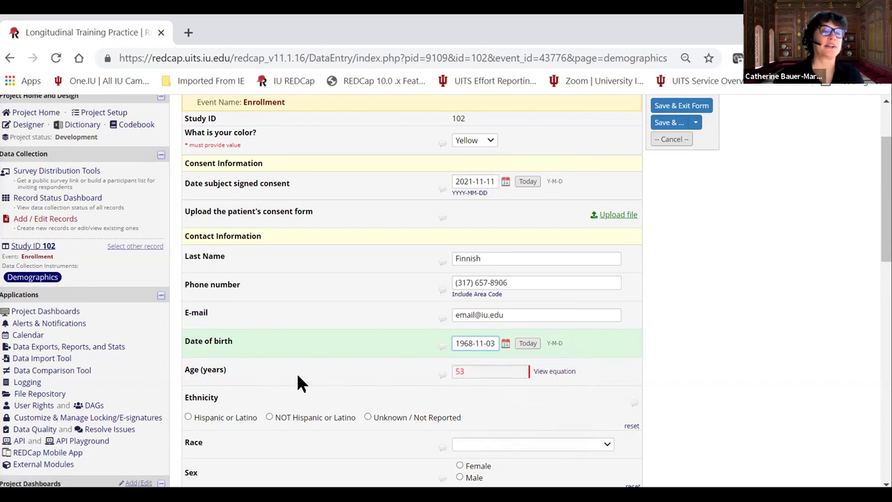
# Review the Age calculation equation, now showing 53, and close it.
pyautogui.click(548, 375)
pyautogui.click(541, 371)
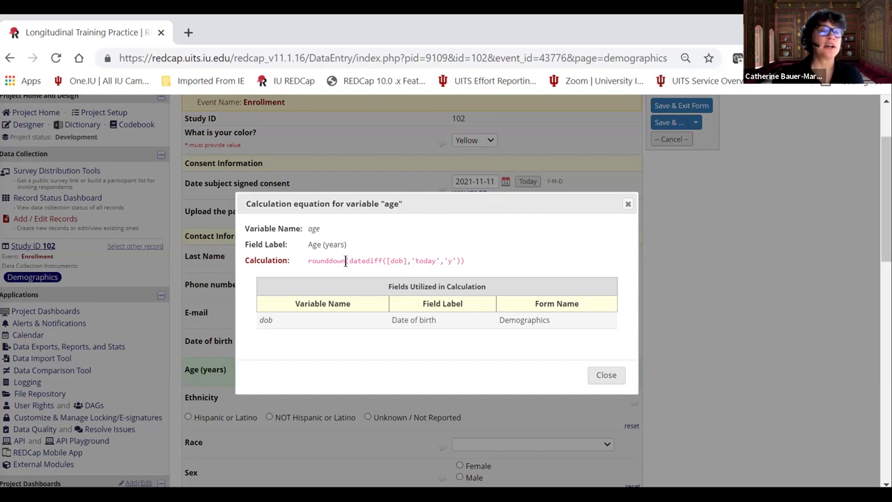
pyautogui.click(616, 378)
pyautogui.scroll(-1, 518, 344)
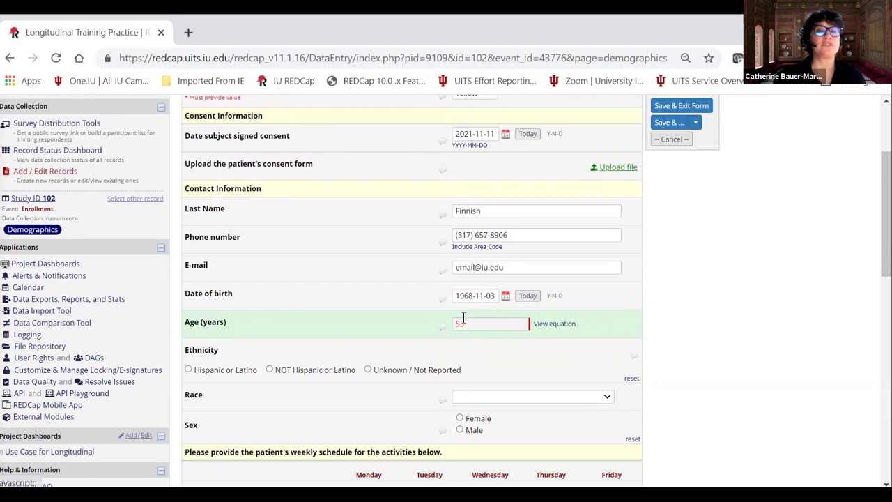
# Record Hispanic or Latino, Asian race, Female, Yes to given birth, and 5 births.
pyautogui.scroll(-1, 230, 279)
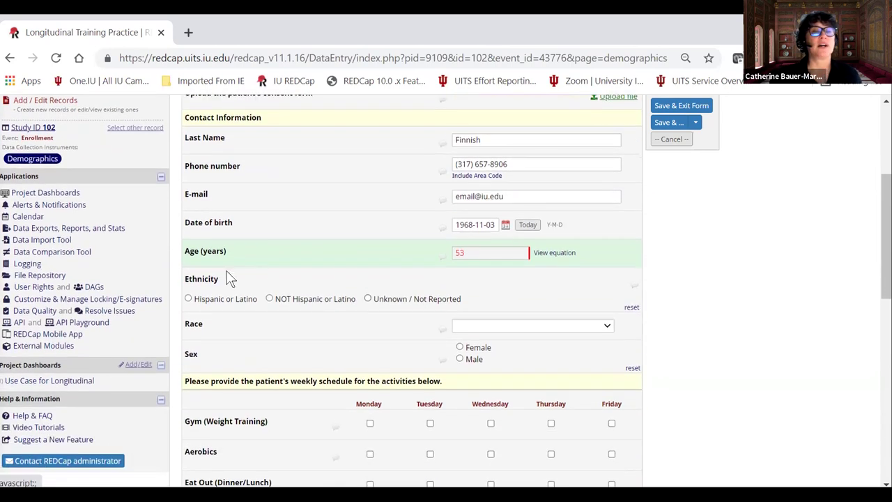
pyautogui.click(189, 298)
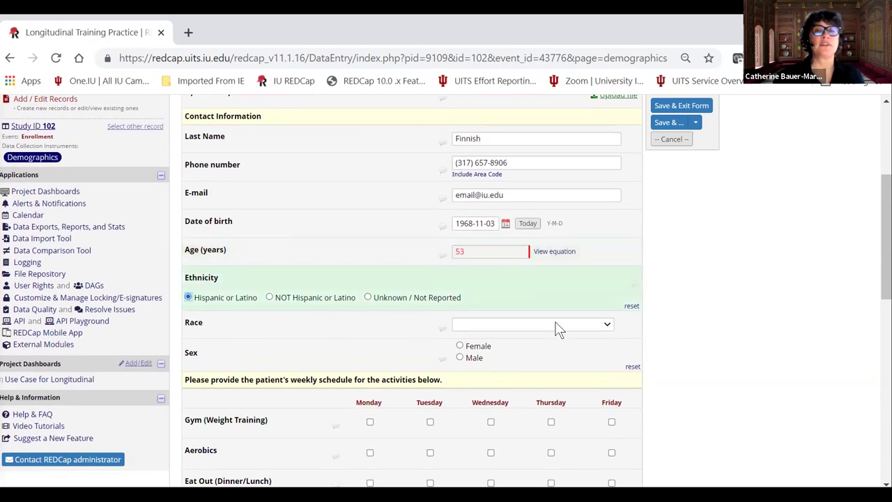
pyautogui.click(533, 324)
pyautogui.click(535, 356)
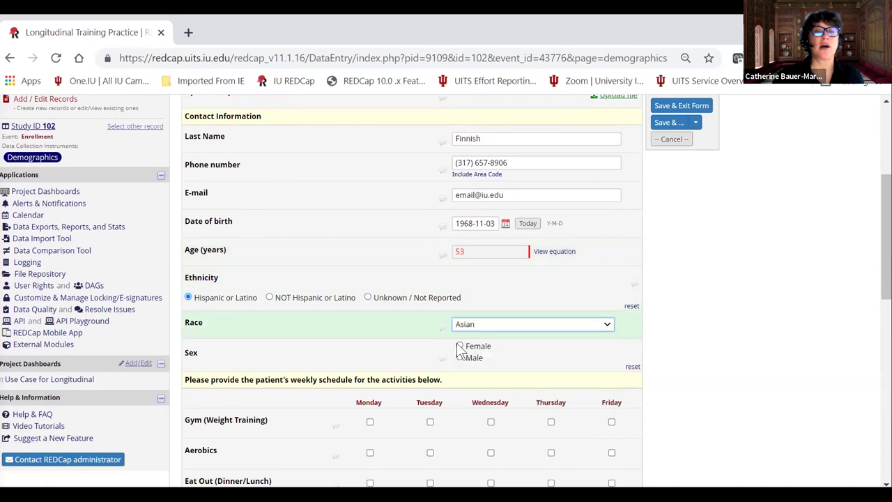
pyautogui.click(460, 346)
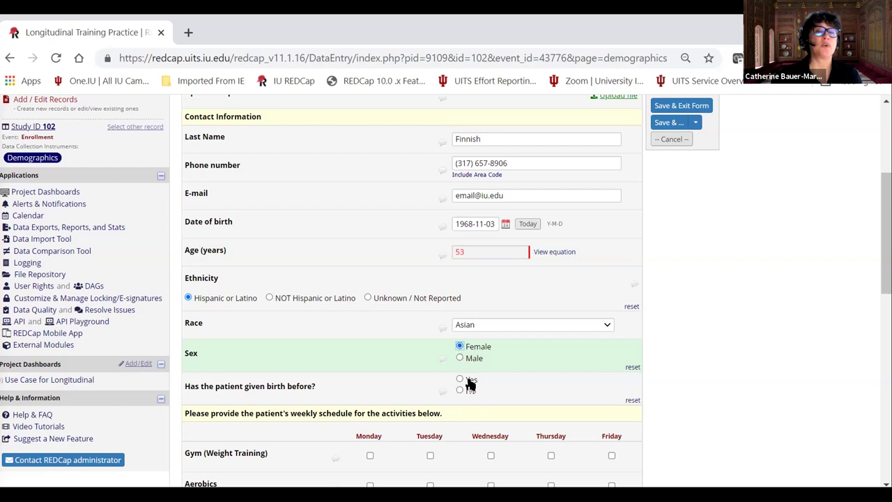
pyautogui.click(460, 380)
pyautogui.click(465, 418)
pyautogui.write('5')
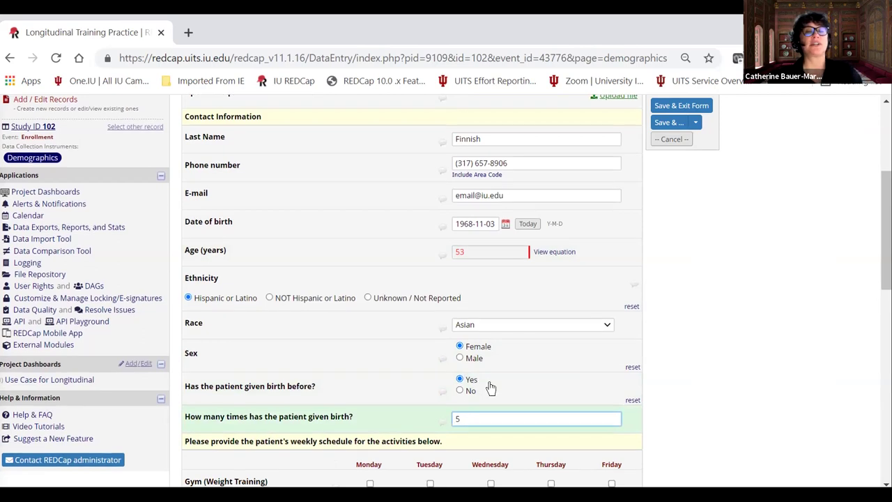
# Lower the mood slider toward Very sad and tick Lexapro, Celexa and Prozac.
pyautogui.scroll(-1, 488, 390)
pyautogui.scroll(-1, 462, 407)
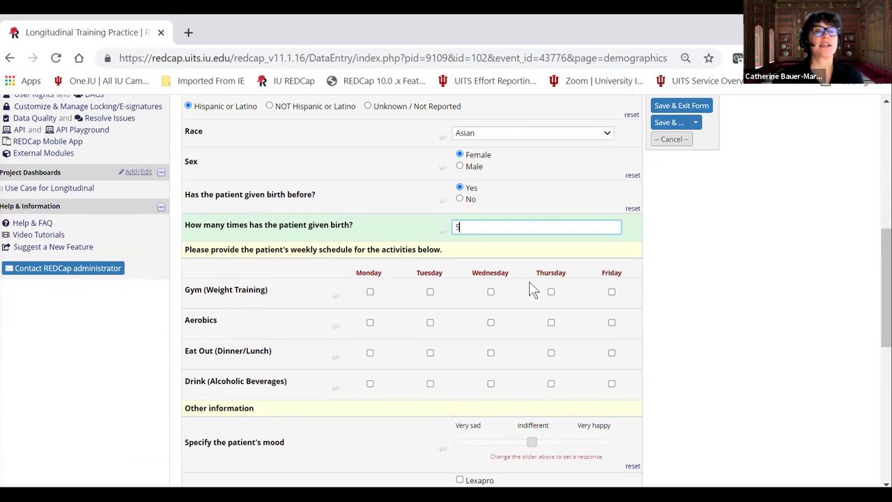
pyautogui.scroll(-3, 460, 306)
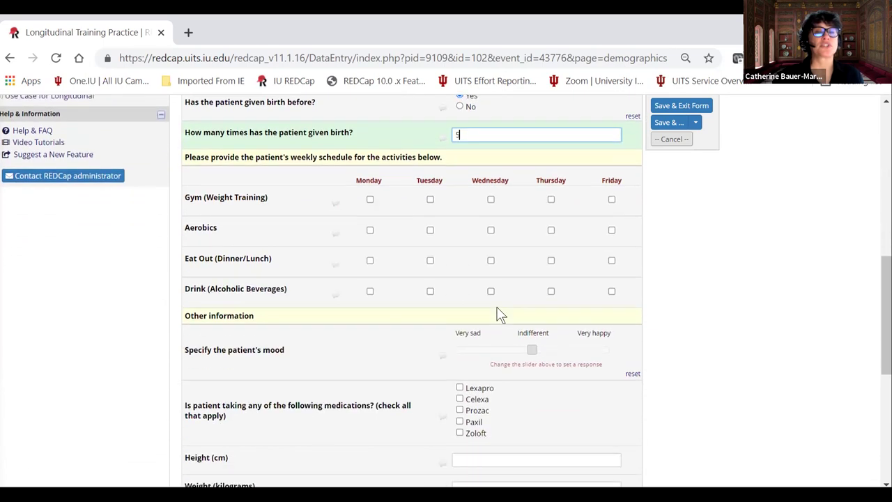
pyautogui.moveTo(533, 299); pyautogui.dragTo(506, 308)
pyautogui.click(459, 347)
pyautogui.click(460, 358)
pyautogui.click(459, 369)
pyautogui.scroll(-5, 514, 368)
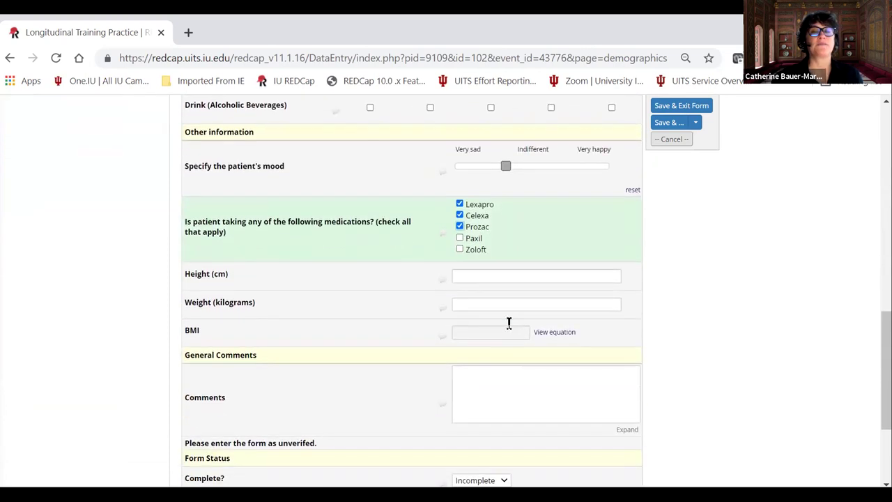
pyautogui.click(467, 203)
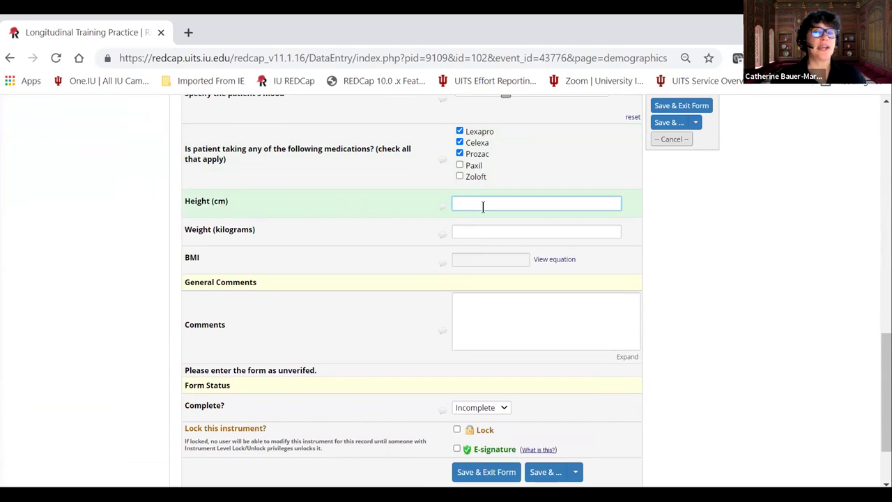
# Enter height 160 cm and weight 123 kg, dismissing the out-of-range height warnings.
pyautogui.write('999')
pyautogui.click(463, 232)
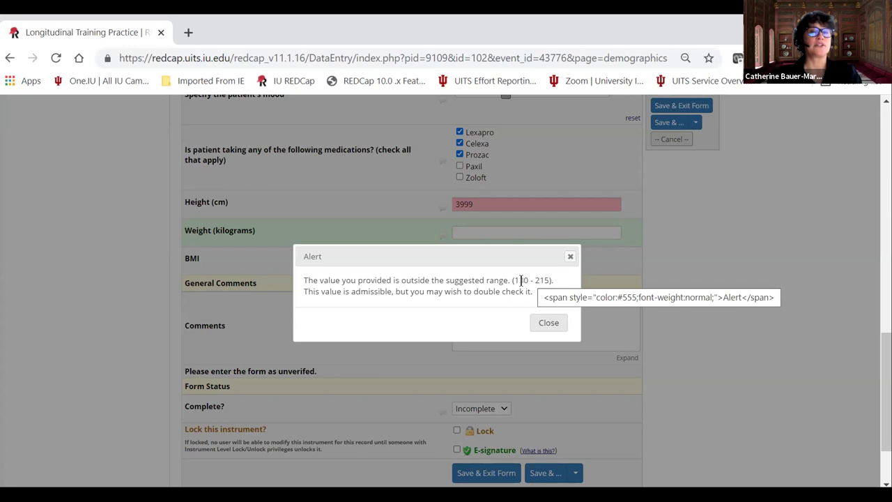
pyautogui.click(548, 322)
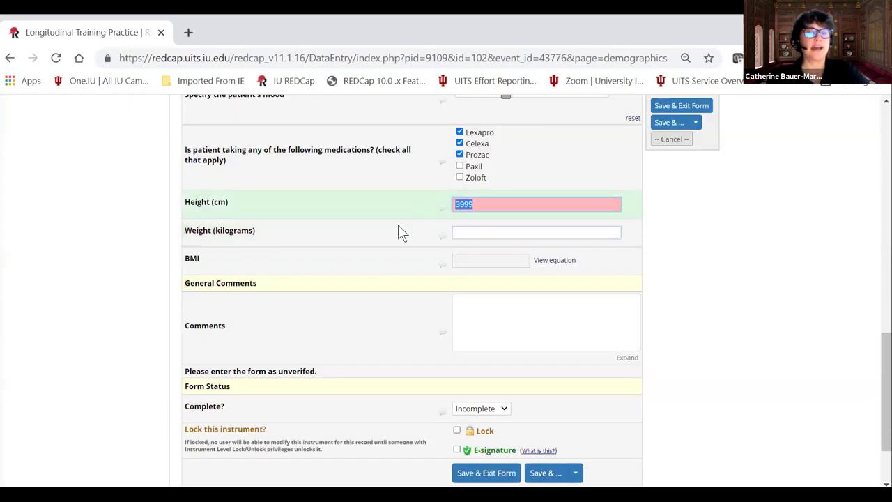
pyautogui.write('123')
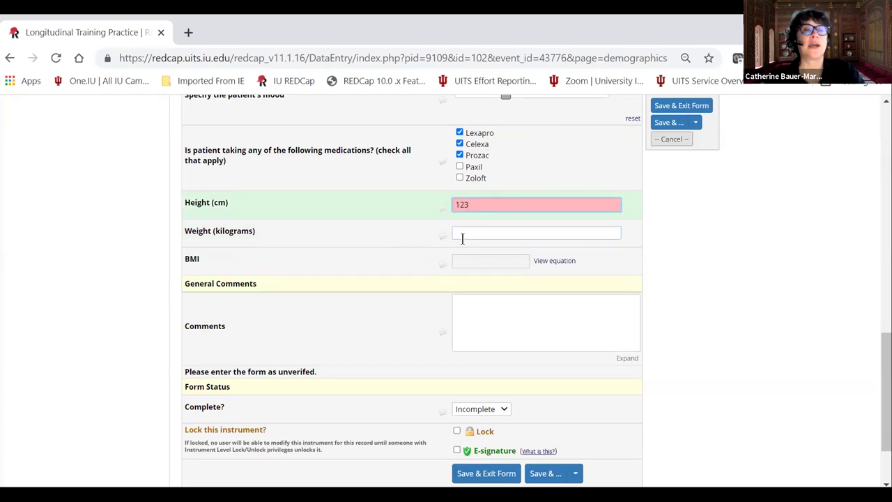
pyautogui.click(462, 238)
pyautogui.click(548, 322)
pyautogui.moveTo(470, 203); pyautogui.dragTo(453, 204)
pyautogui.write('160')
pyautogui.click(472, 233)
pyautogui.write('123')
pyautogui.click(498, 262)
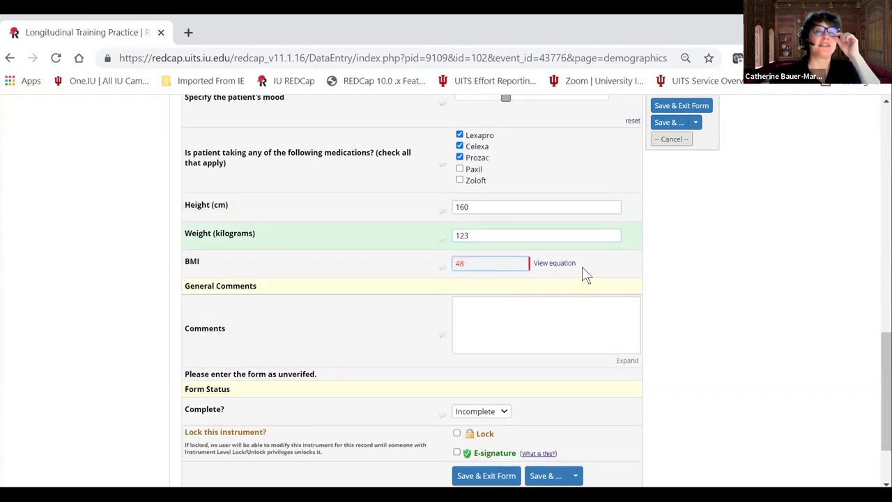
# Review the BMI equation (result 48) and set the form status to Complete.
pyautogui.click(556, 264)
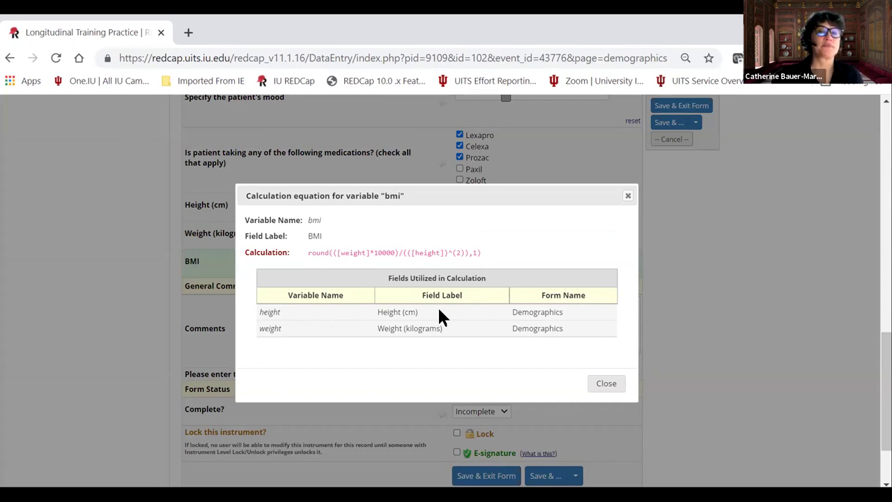
pyautogui.click(593, 380)
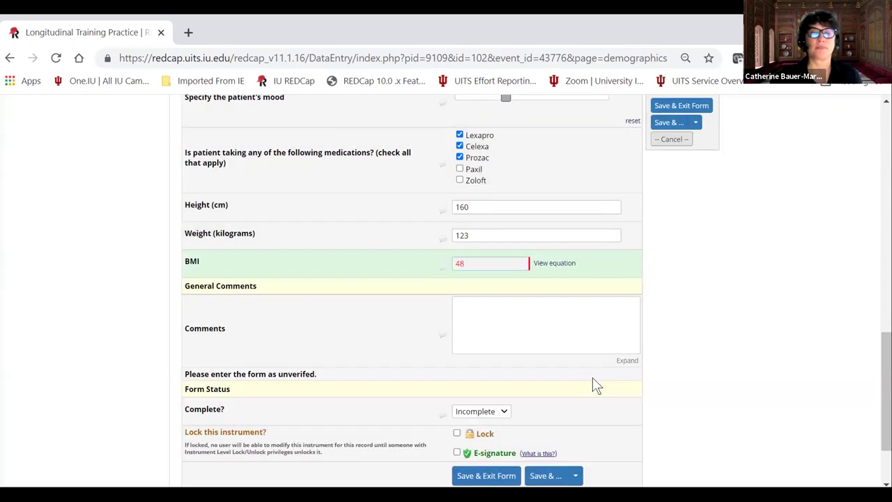
pyautogui.scroll(-2, 499, 289)
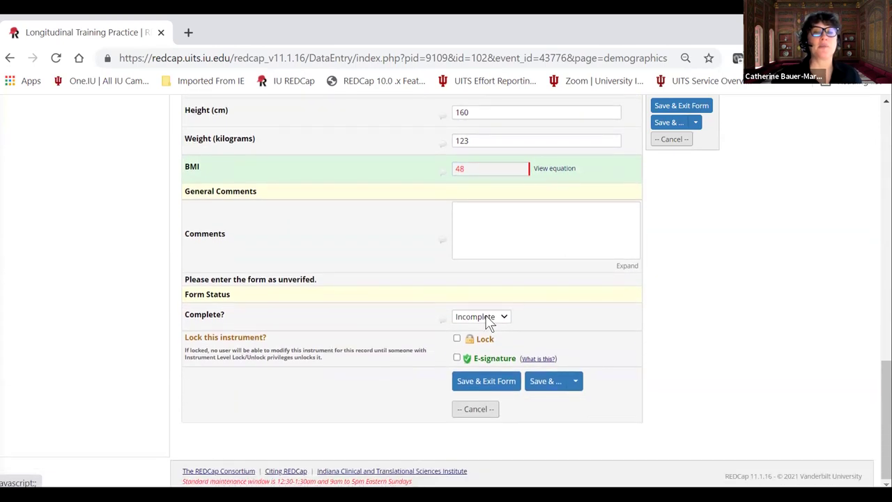
pyautogui.click(489, 318)
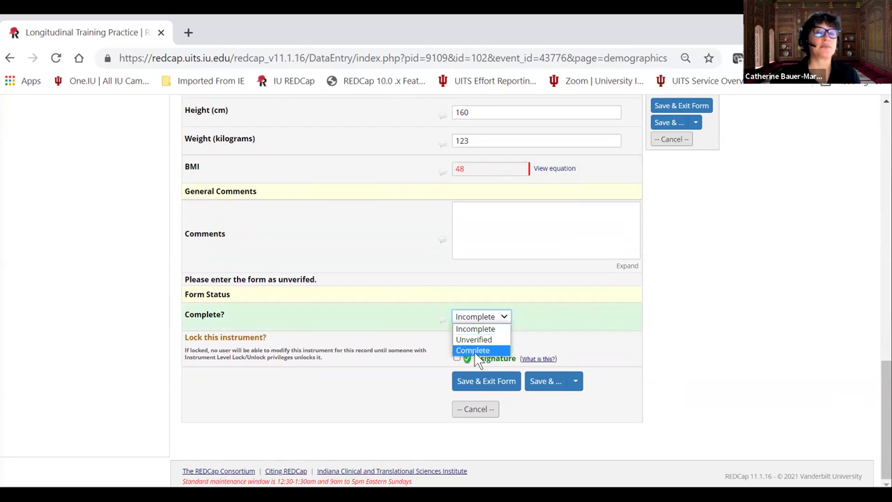
pyautogui.click(474, 351)
# Save Study ID 102's Demographics and browse the Visit 1 Lab Data and Patient Morale Questionnaire forms.
pyautogui.click(465, 380)
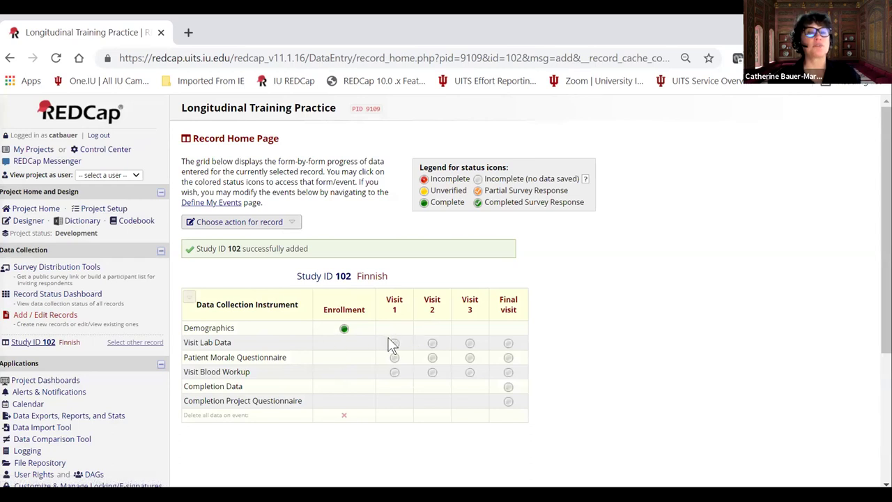
pyautogui.click(394, 342)
pyautogui.scroll(-1, 529, 271)
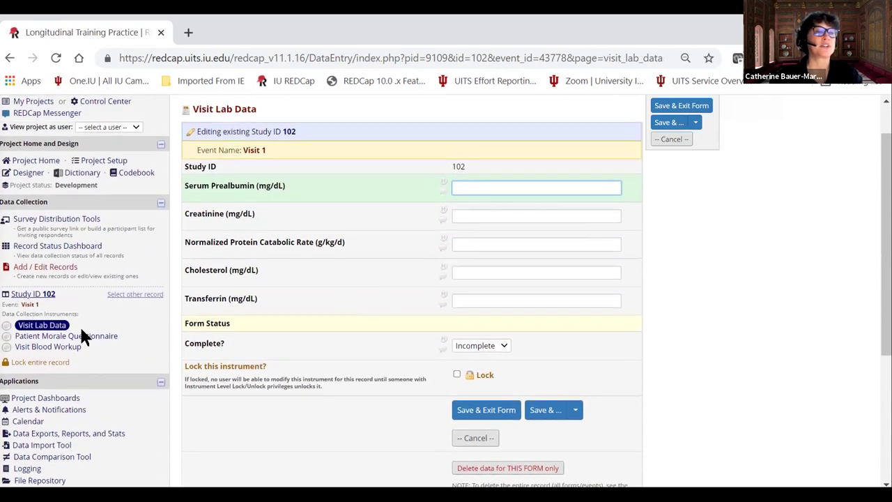
pyautogui.click(82, 336)
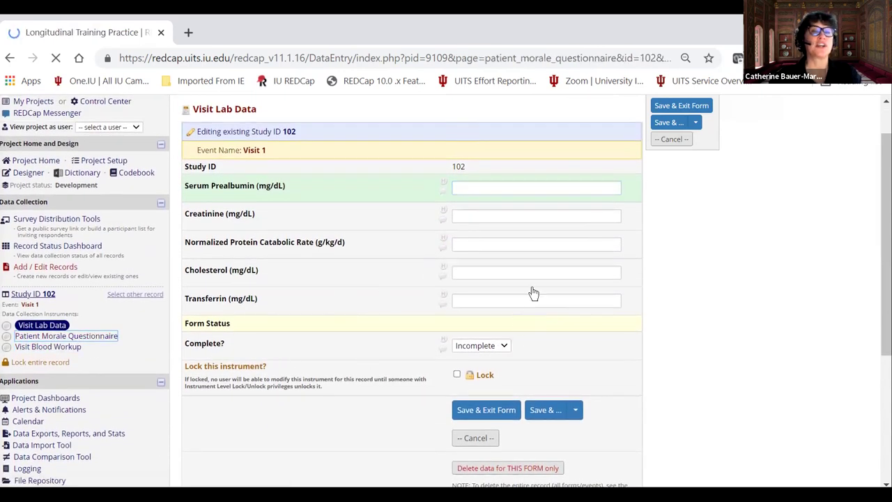
pyautogui.click(493, 236)
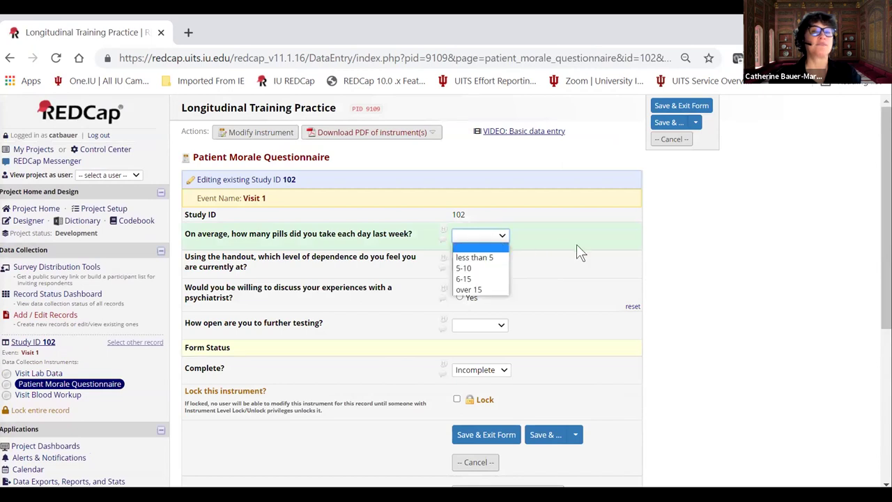
pyautogui.click(501, 345)
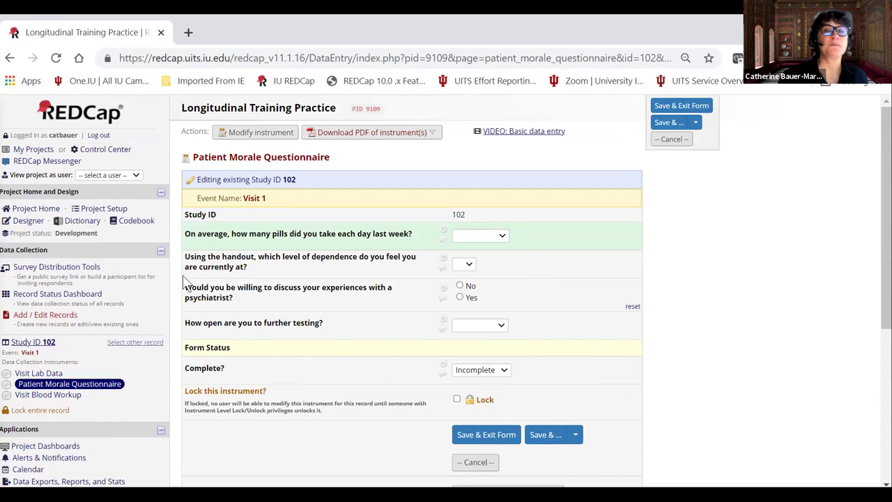
pyautogui.click(95, 212)
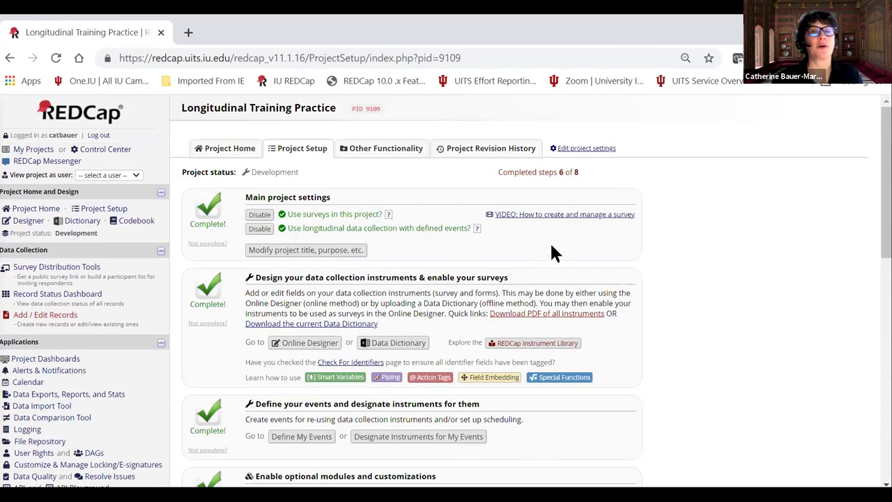
# Mark the 'Test your project thoroughly' setup step as done.
pyautogui.scroll(-1, 552, 238)
pyautogui.scroll(-5, 556, 231)
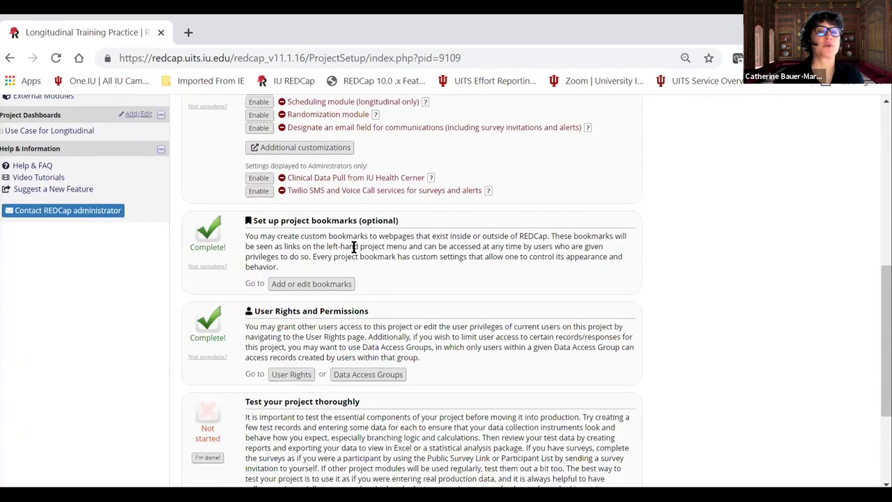
pyautogui.scroll(-2, 354, 247)
pyautogui.scroll(1, 373, 337)
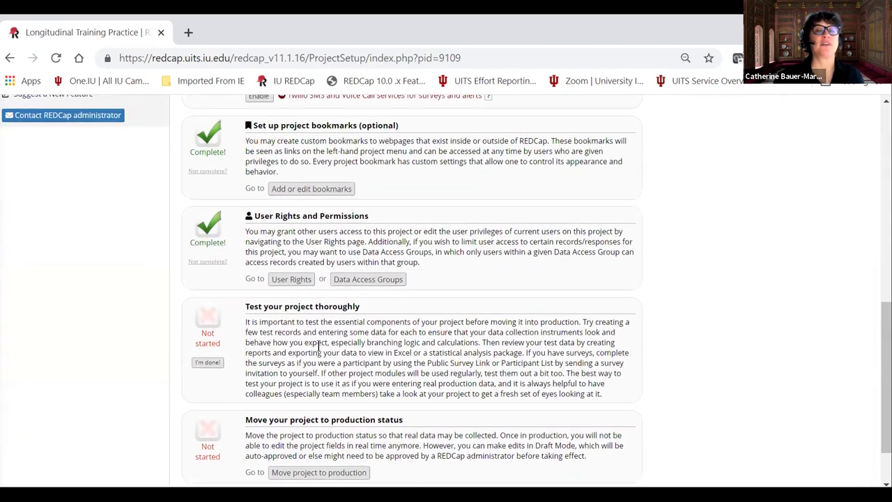
pyautogui.scroll(3, 347, 348)
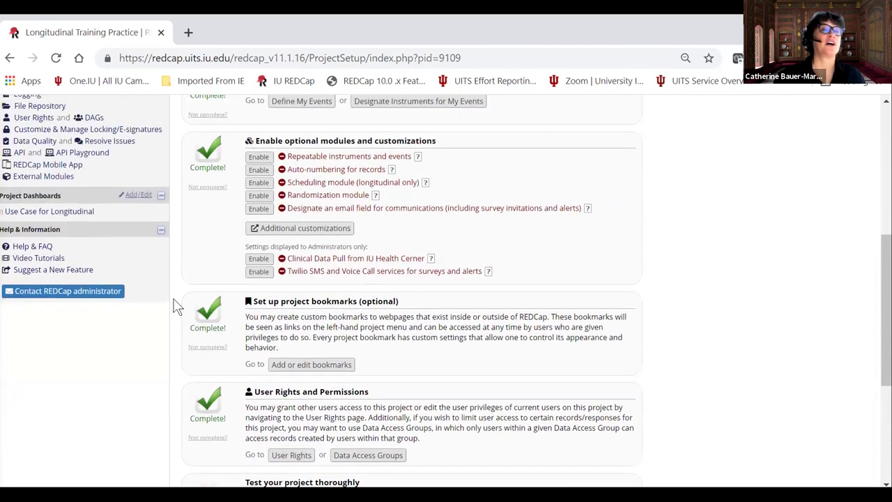
pyautogui.scroll(1, 225, 271)
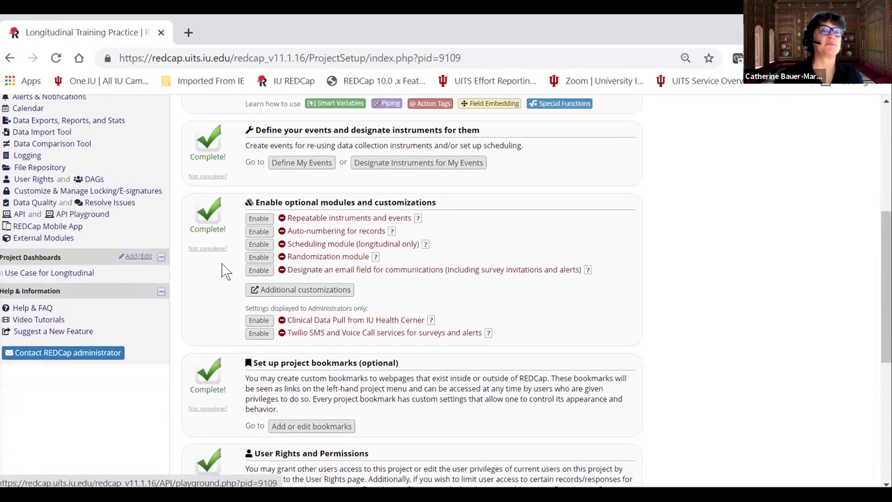
pyautogui.scroll(-2, 360, 306)
pyautogui.scroll(-4, 360, 307)
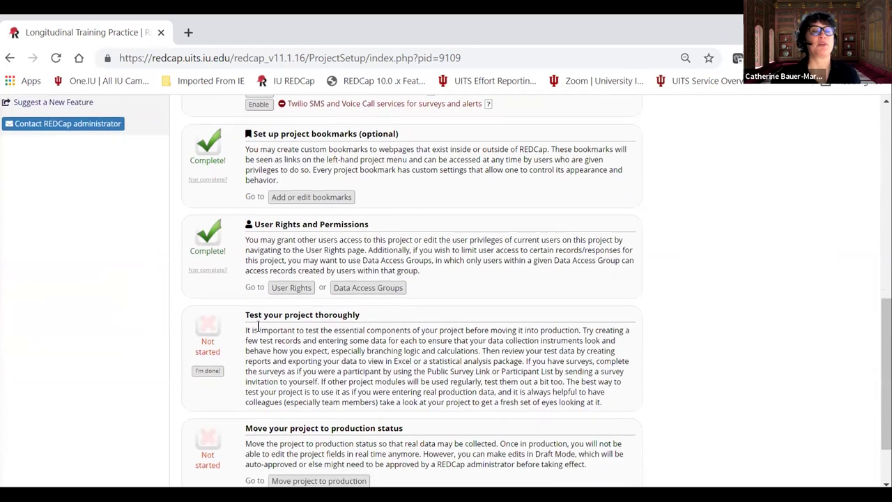
pyautogui.click(209, 297)
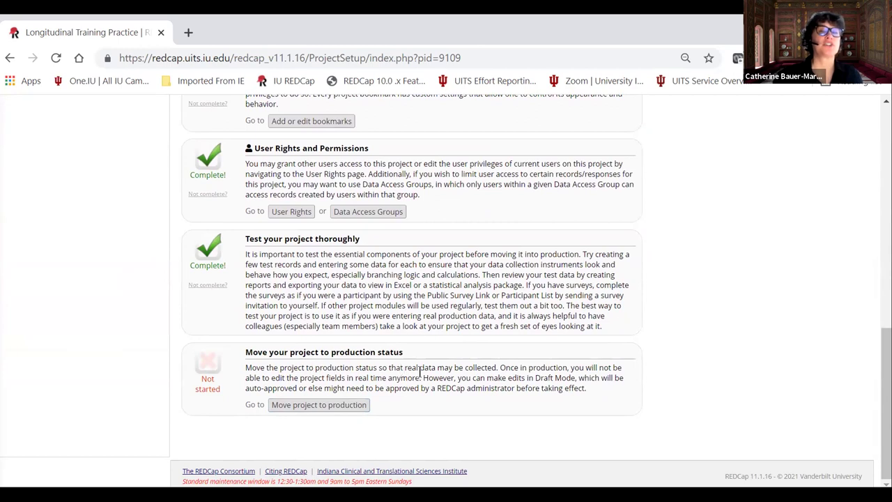
# Start moving the project to production, then cancel so it stays in Development.
pyautogui.click(314, 405)
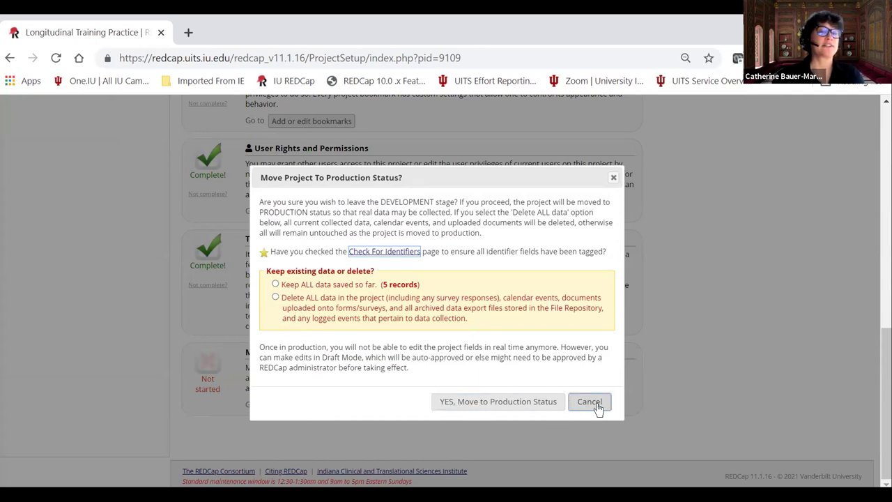
pyautogui.click(589, 401)
pyautogui.scroll(5, 623, 273)
pyautogui.scroll(5, 836, 161)
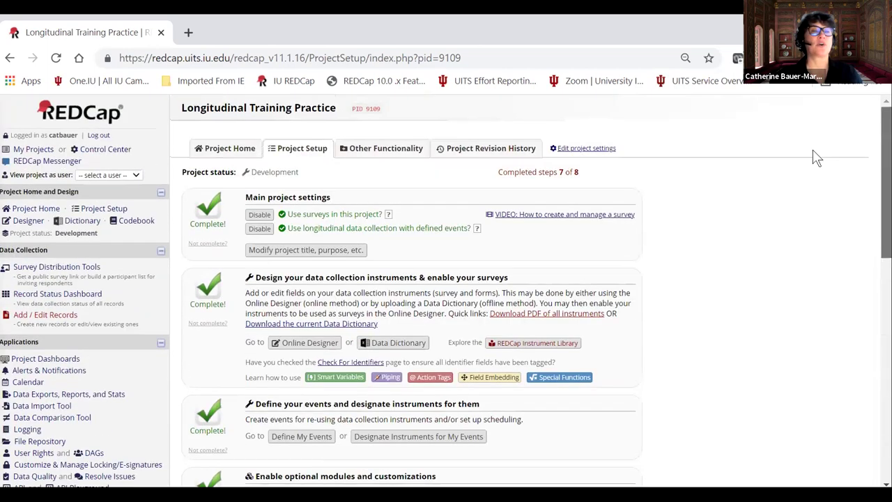
# Review the five records on the Record Status Dashboard, then go back to Project Setup.
pyautogui.click(50, 296)
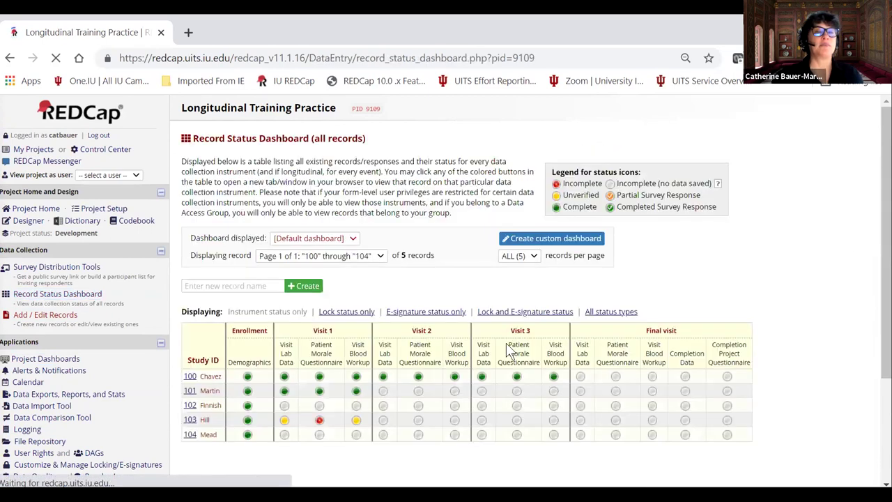
pyautogui.scroll(-2, 295, 331)
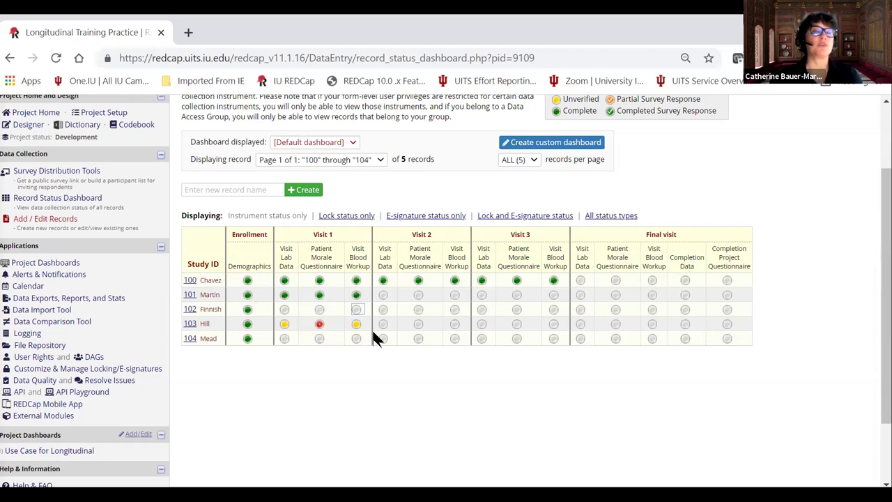
pyautogui.scroll(2, 398, 388)
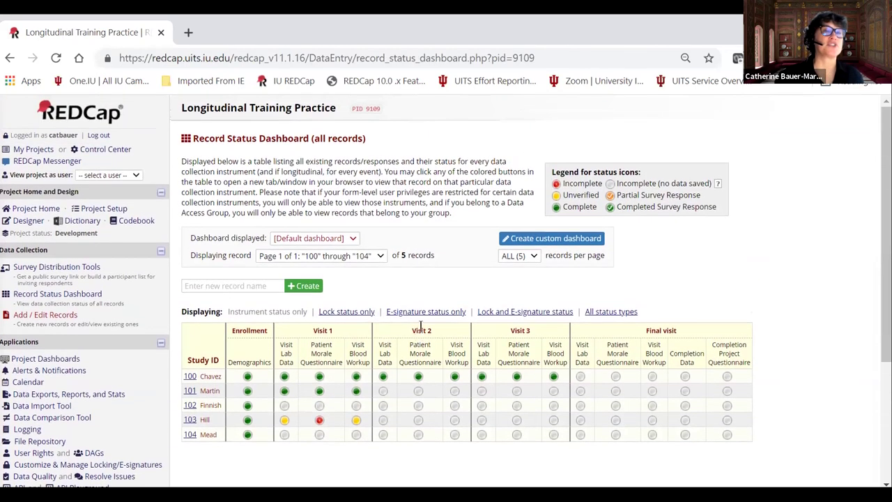
pyautogui.scroll(-1, 393, 290)
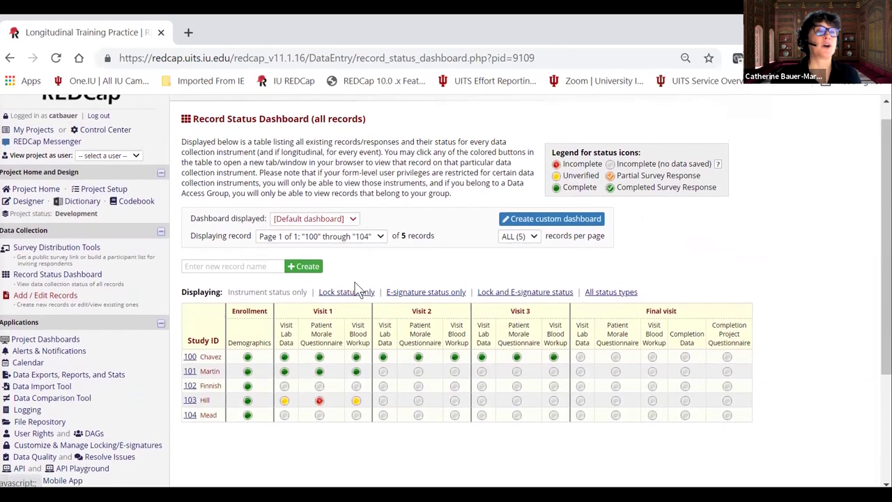
pyautogui.scroll(1, 356, 287)
pyautogui.click(105, 208)
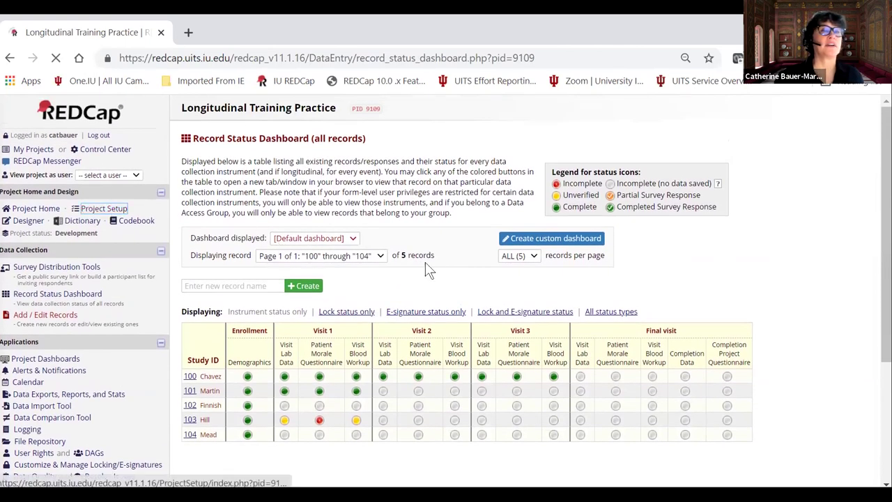
# Move the project to production with all data deleted and confirm no records remain.
pyautogui.scroll(-5, 462, 271)
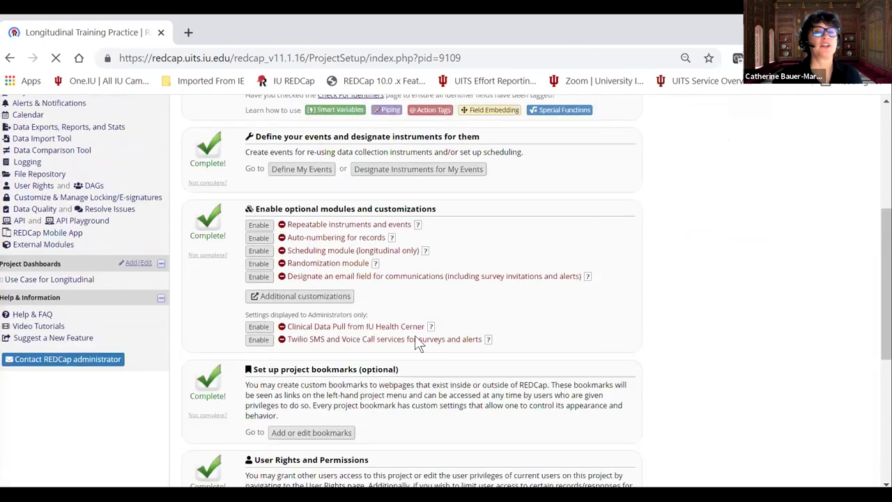
pyautogui.scroll(-5, 416, 337)
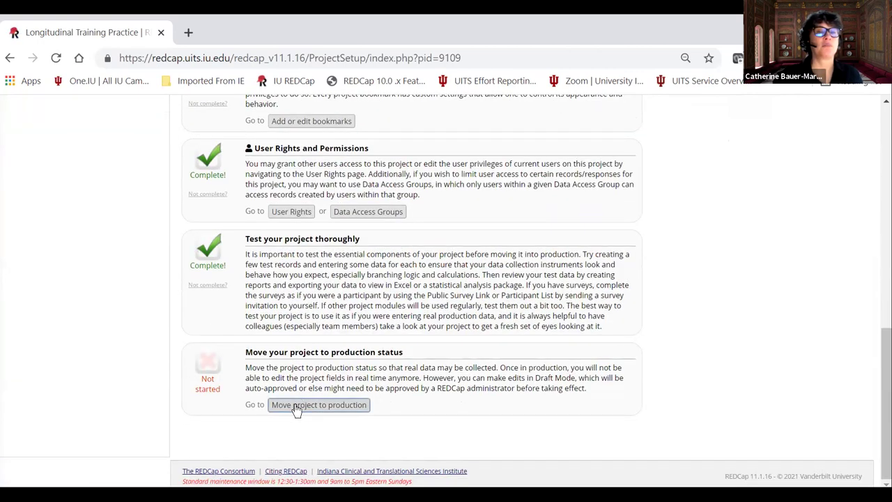
pyautogui.click(296, 408)
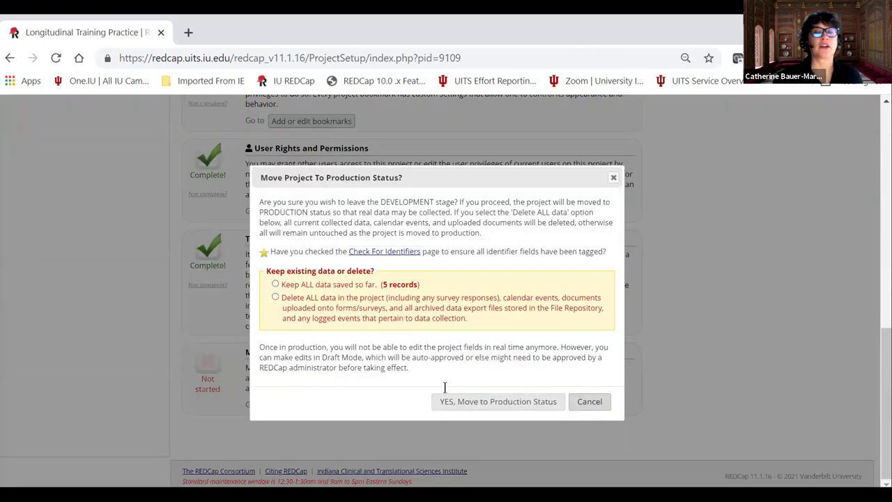
pyautogui.press('Escape')
pyautogui.click(298, 407)
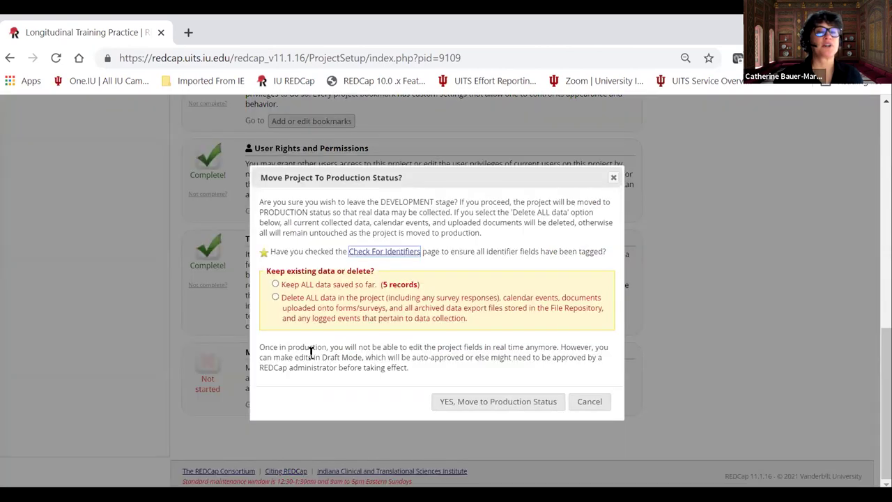
pyautogui.click(275, 297)
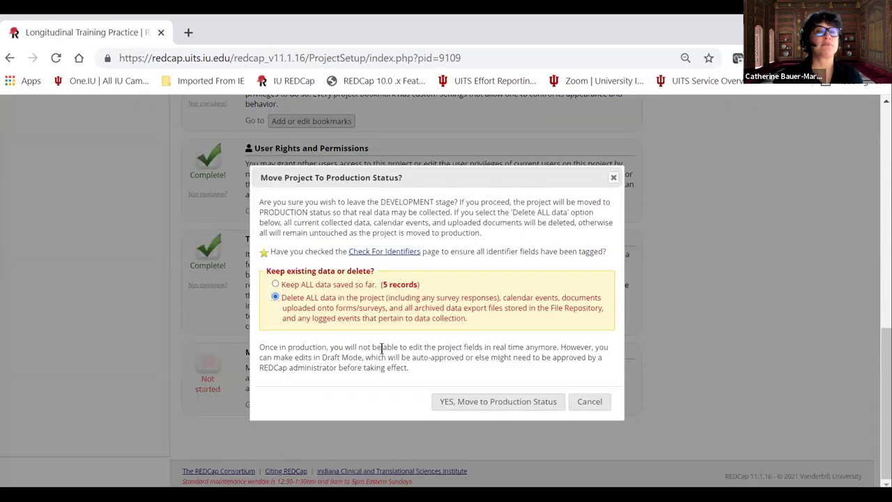
pyautogui.click(472, 408)
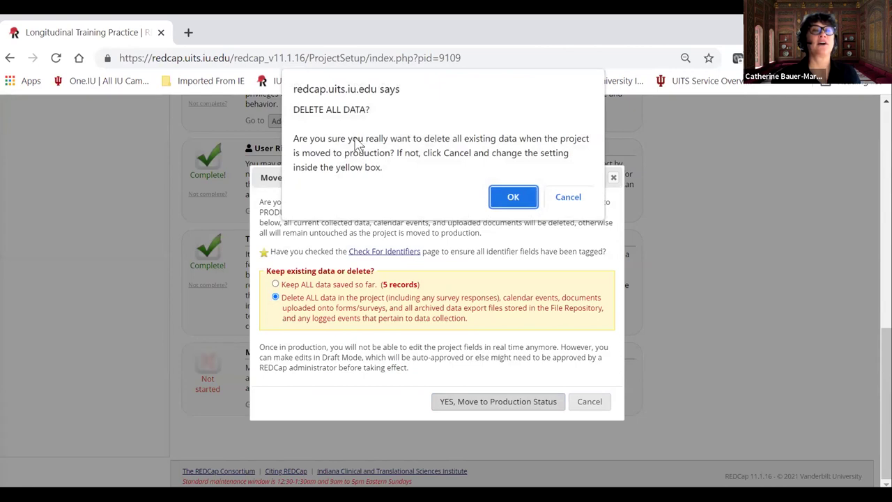
pyautogui.click(513, 199)
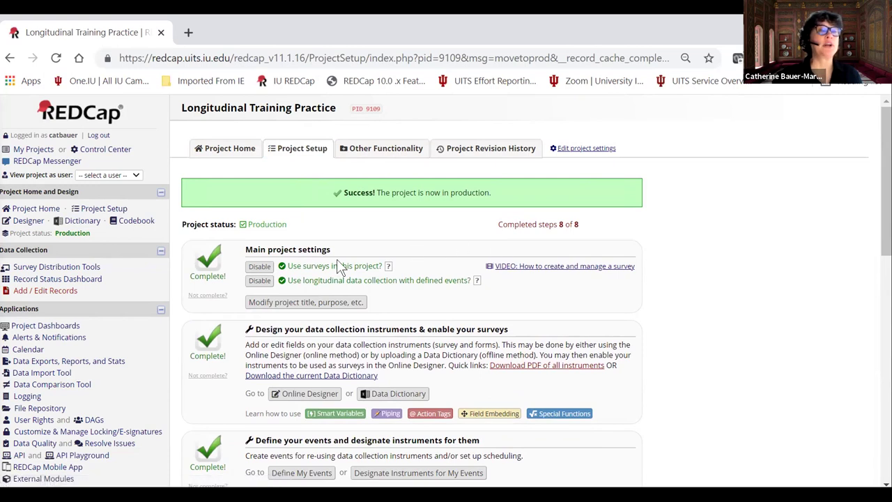
pyautogui.click(86, 279)
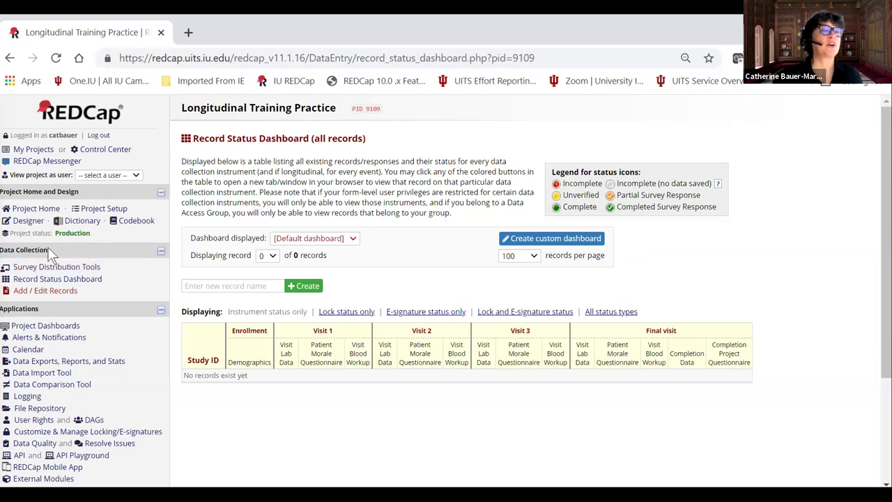
pyautogui.click(26, 221)
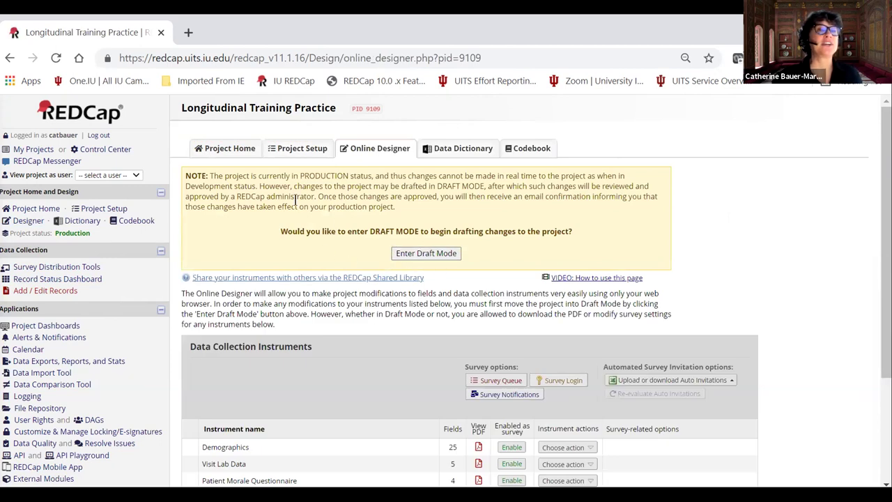
# In Draft Mode, edit the choices of the Demographics 'What is your color?' field and save.
pyautogui.click(432, 262)
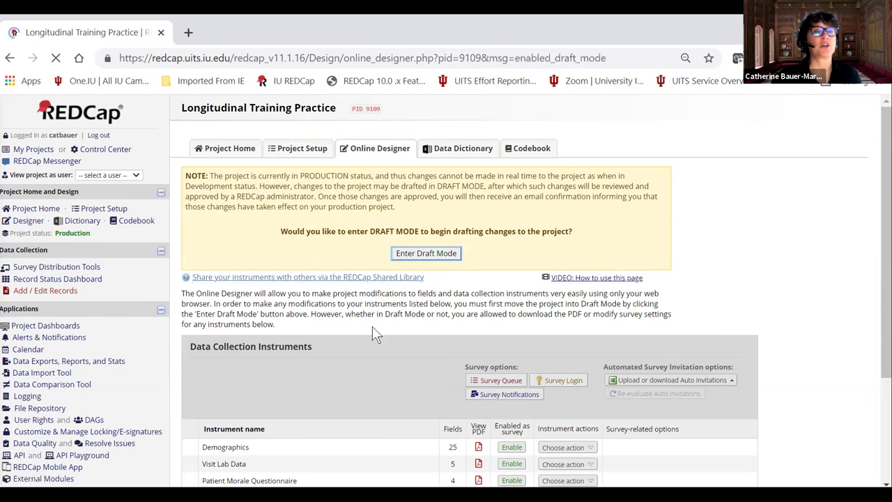
pyautogui.scroll(-1, 313, 348)
pyautogui.scroll(-2, 267, 362)
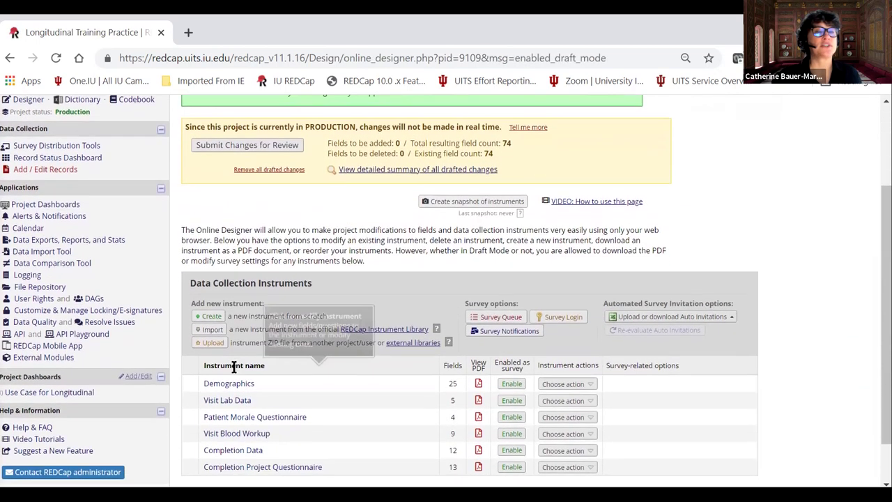
pyautogui.click(237, 338)
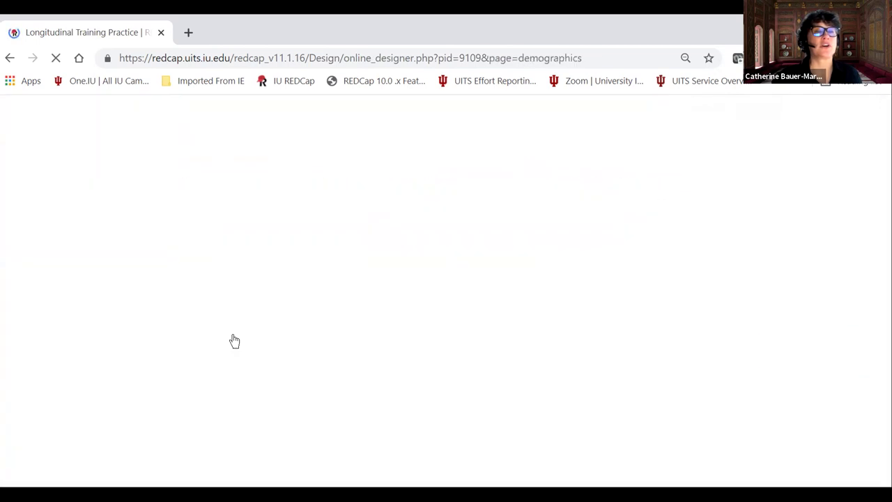
pyautogui.scroll(-3, 201, 357)
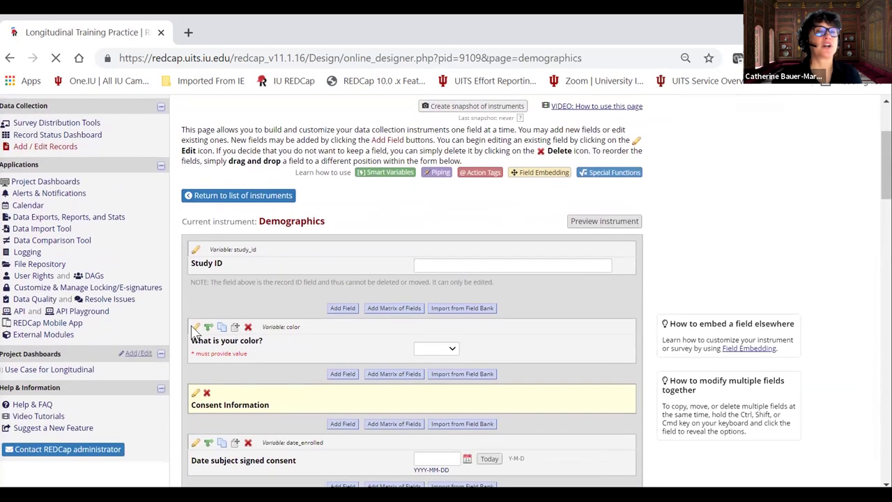
pyautogui.click(192, 326)
pyautogui.click(143, 366)
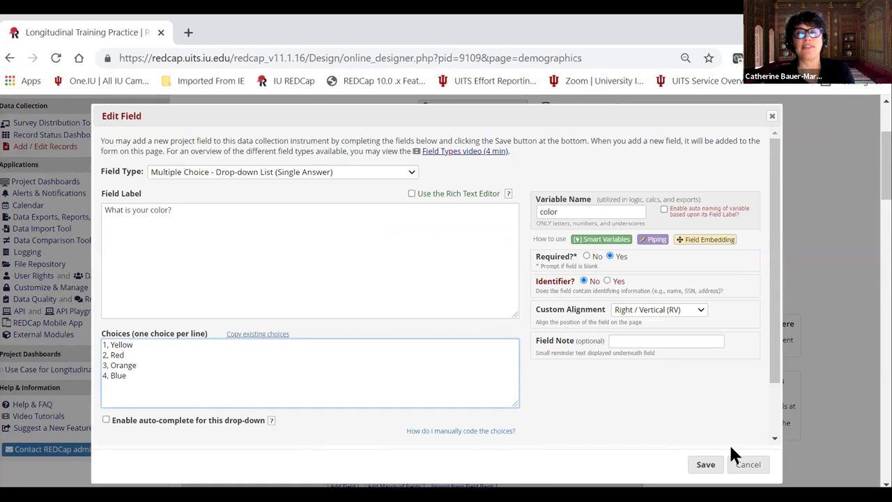
pyautogui.click(703, 465)
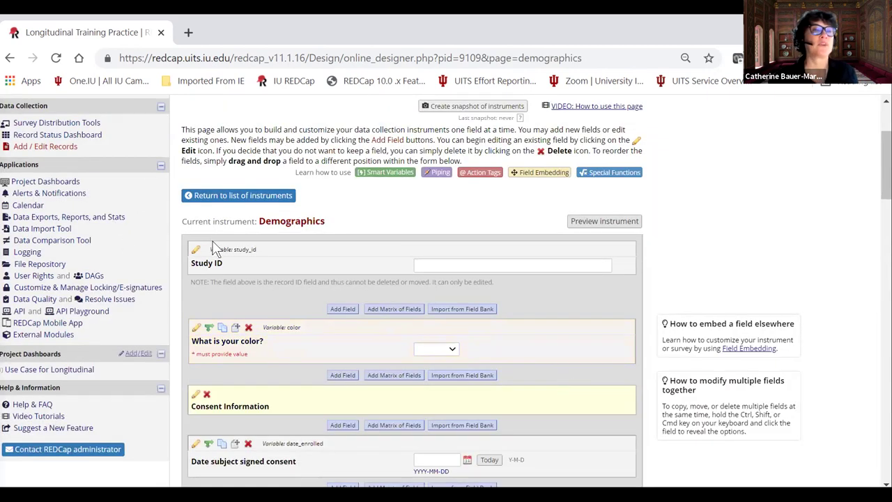
# Submit the drafted changes, accept the automatic approval, and return to My Projects.
pyautogui.scroll(3, 138, 213)
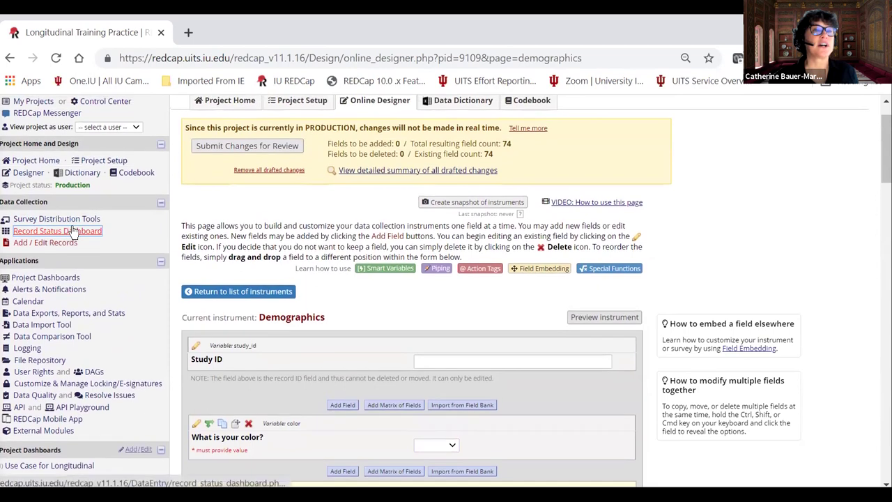
pyautogui.click(250, 148)
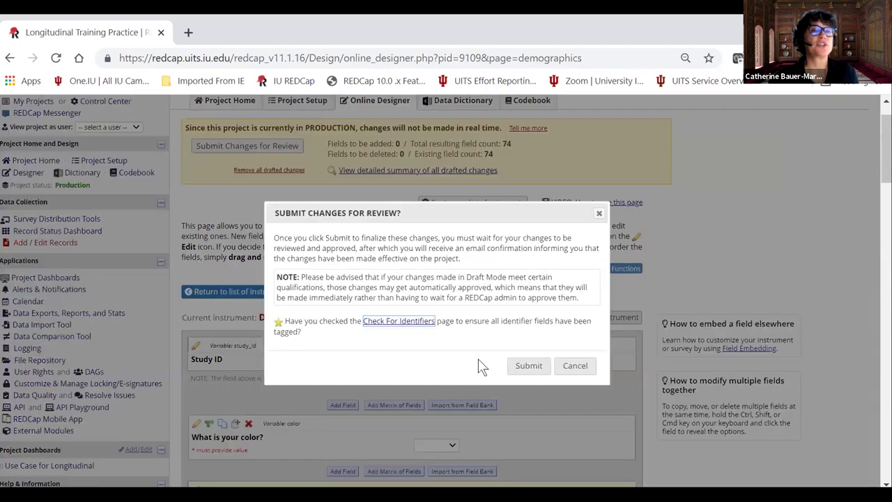
pyautogui.click(528, 366)
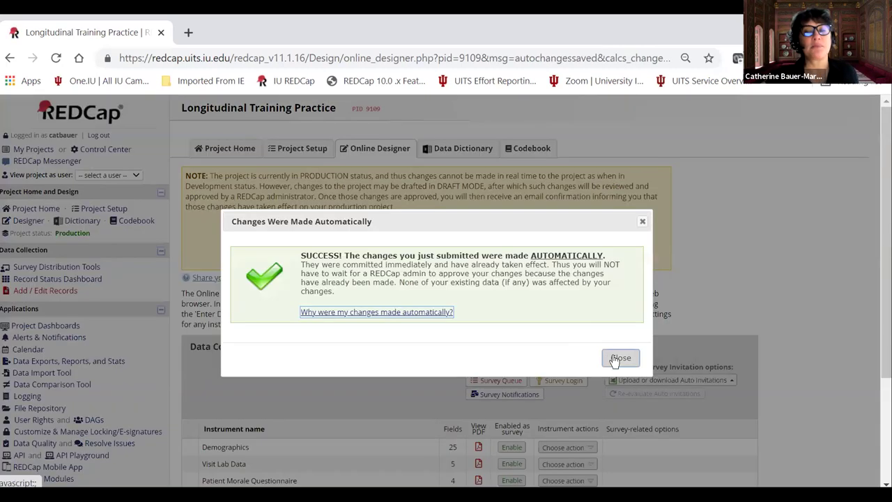
pyautogui.click(620, 359)
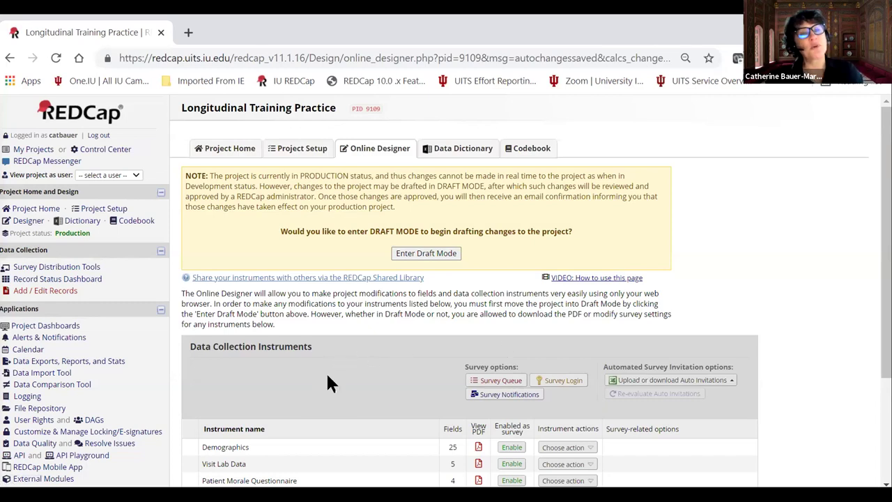
pyautogui.scroll(-1, 380, 335)
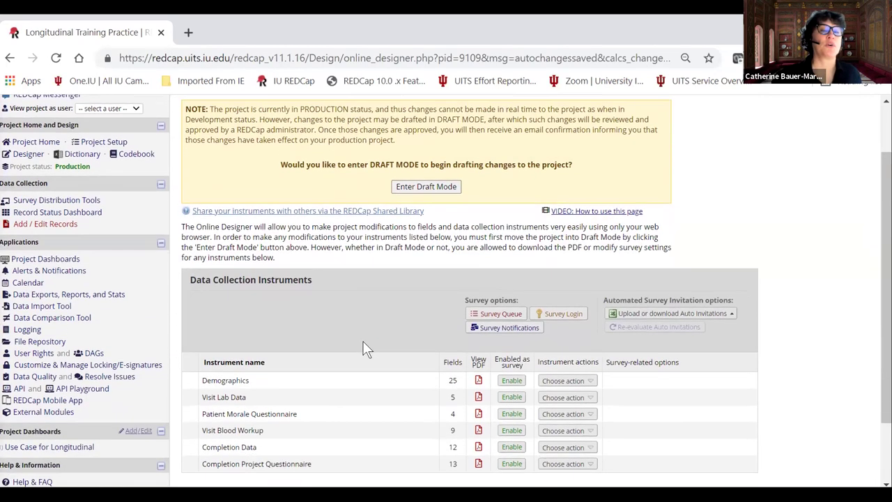
pyautogui.scroll(1, 365, 348)
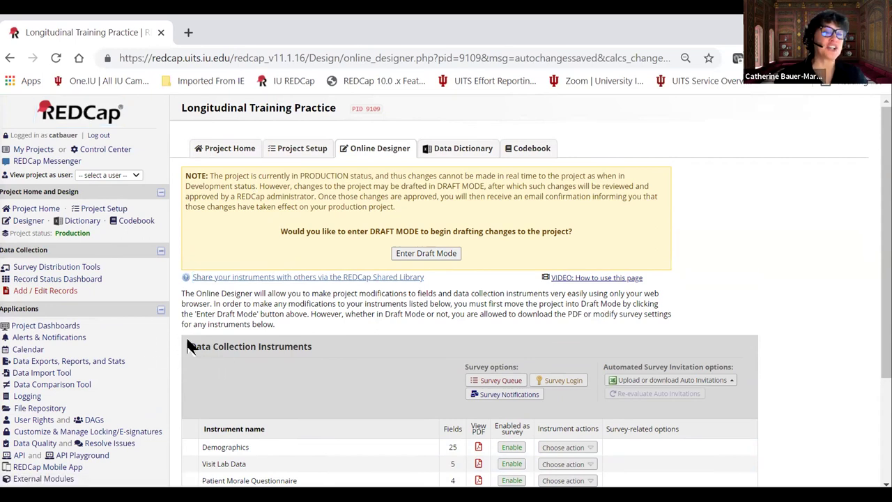
pyautogui.click(89, 124)
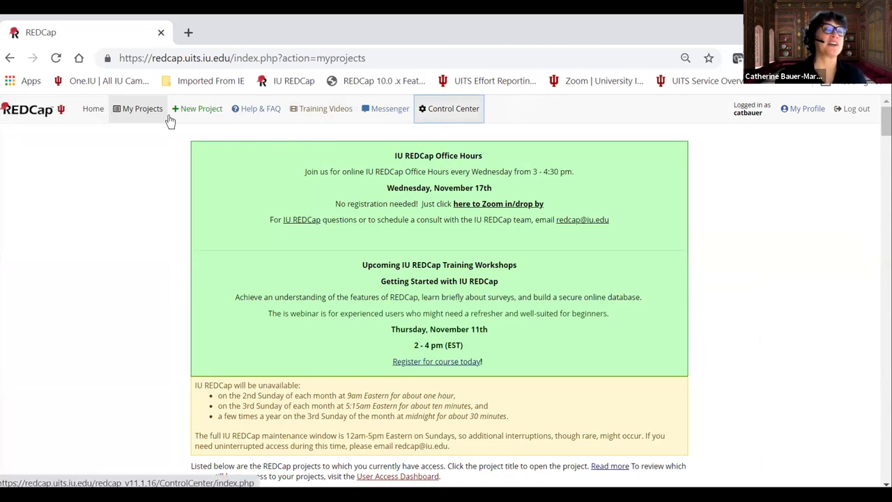
# Start a new project titled 'Getting Started with IU REDCap 11.11.2021', initially purpose Research.
pyautogui.click(200, 113)
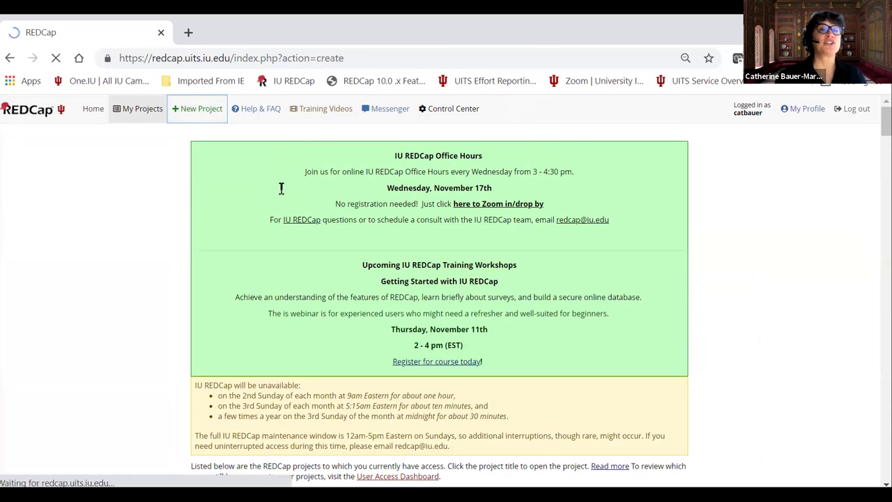
pyautogui.write('Getting Sta')
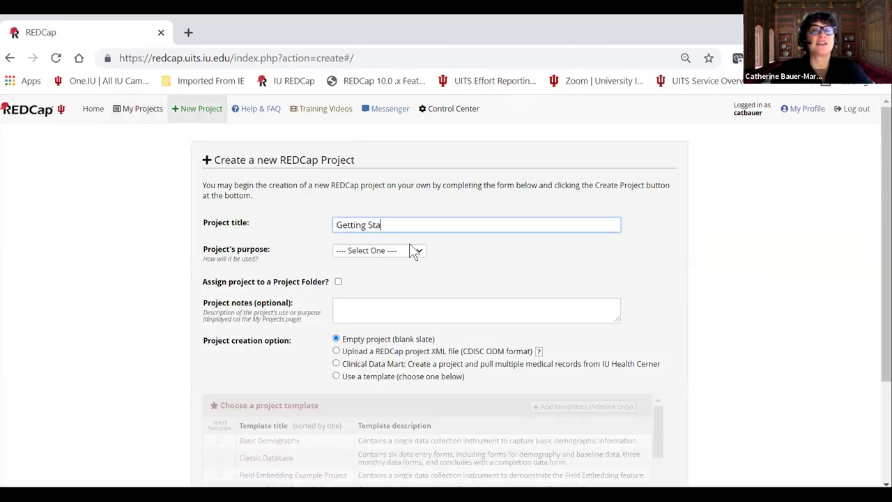
pyautogui.write('rted with IU ')
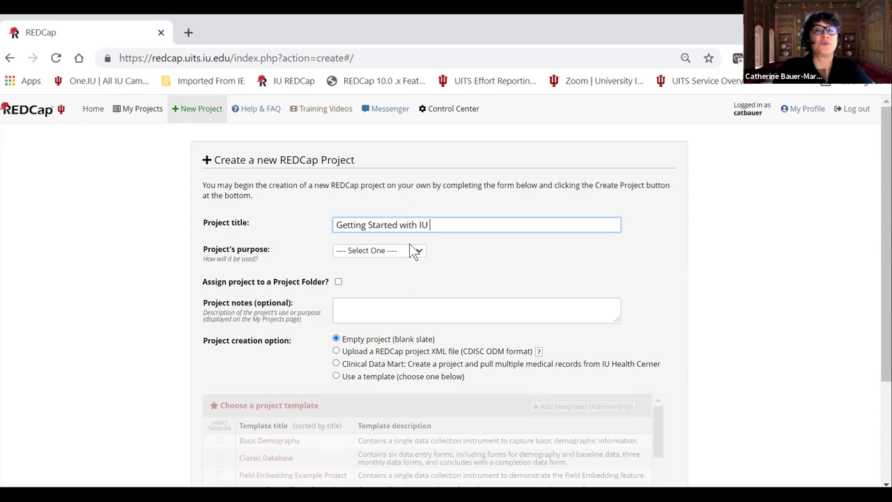
pyautogui.write('REDCap 11.')
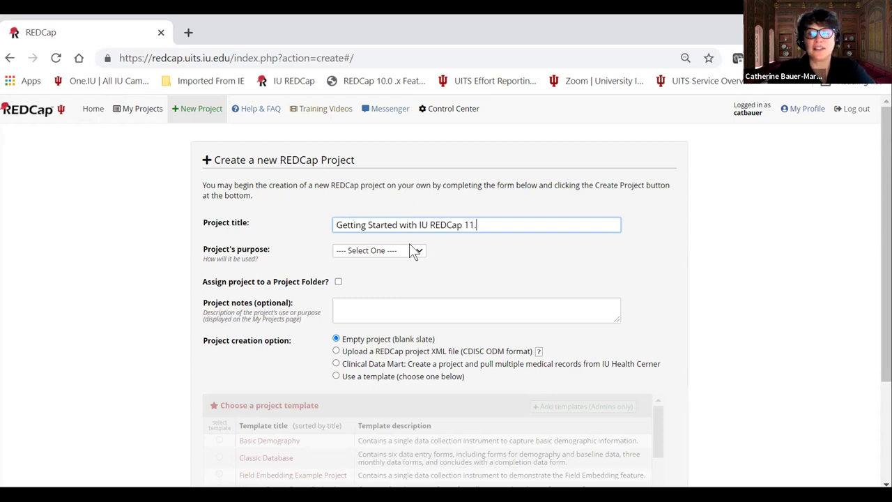
pyautogui.write('11.2021')
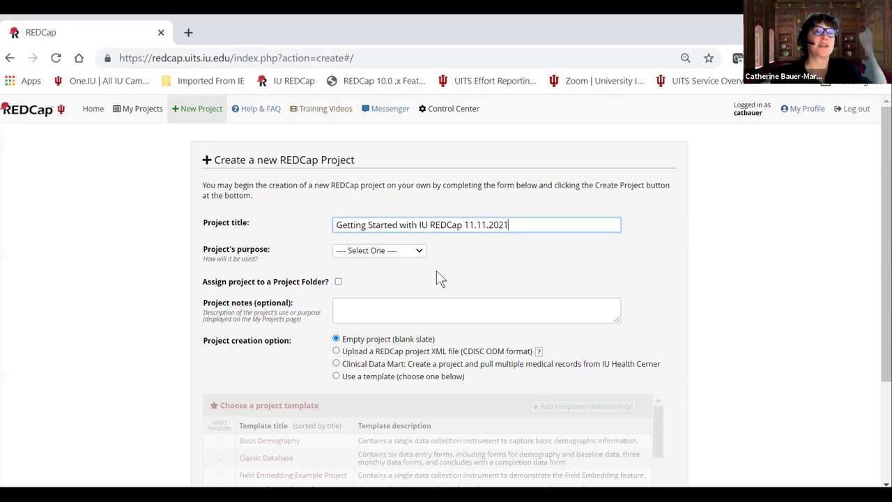
pyautogui.click(411, 251)
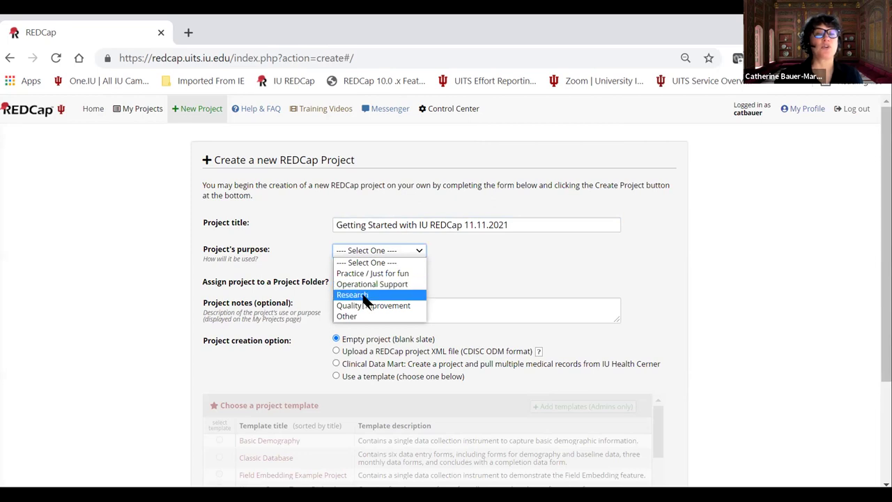
pyautogui.click(365, 294)
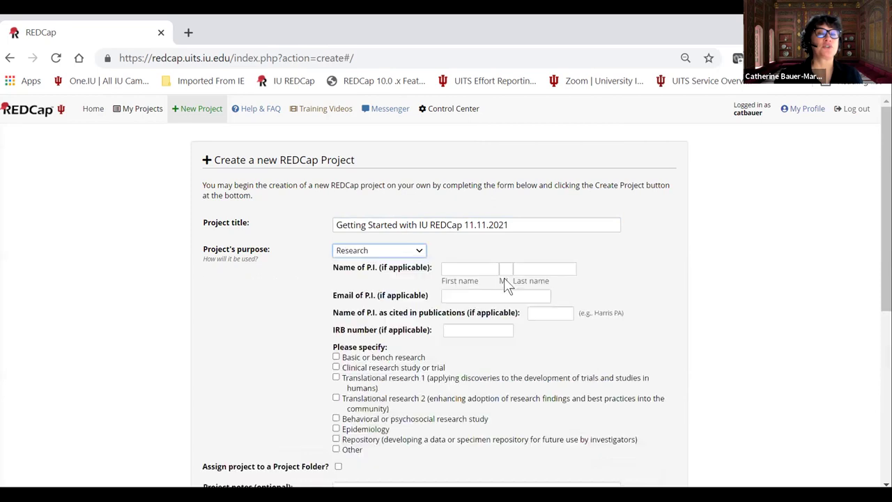
pyautogui.scroll(-1, 434, 301)
pyautogui.scroll(-1, 434, 301)
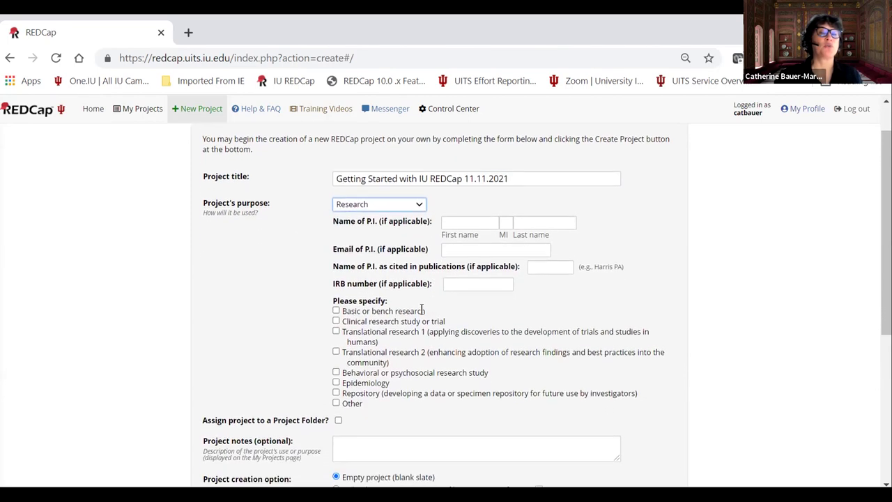
# Compare the purpose options and settle on Quality Improvement.
pyautogui.click(397, 202)
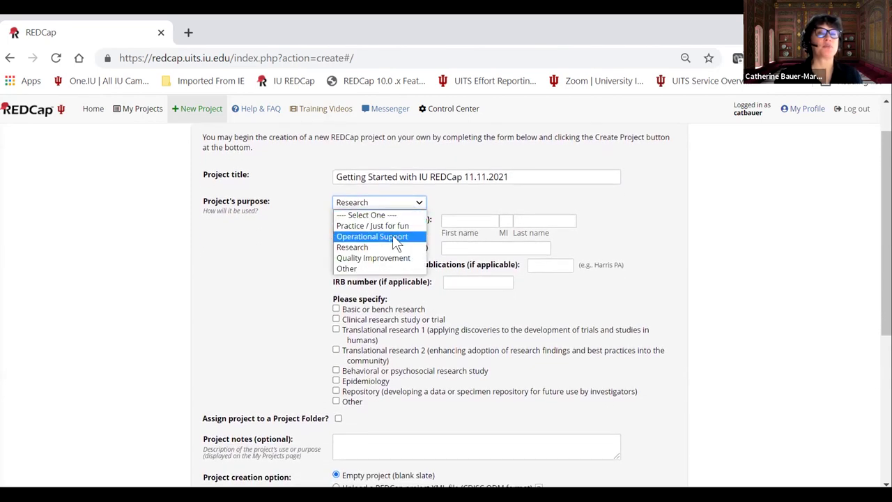
pyautogui.click(393, 235)
pyautogui.hotkey('alt', 'Down')
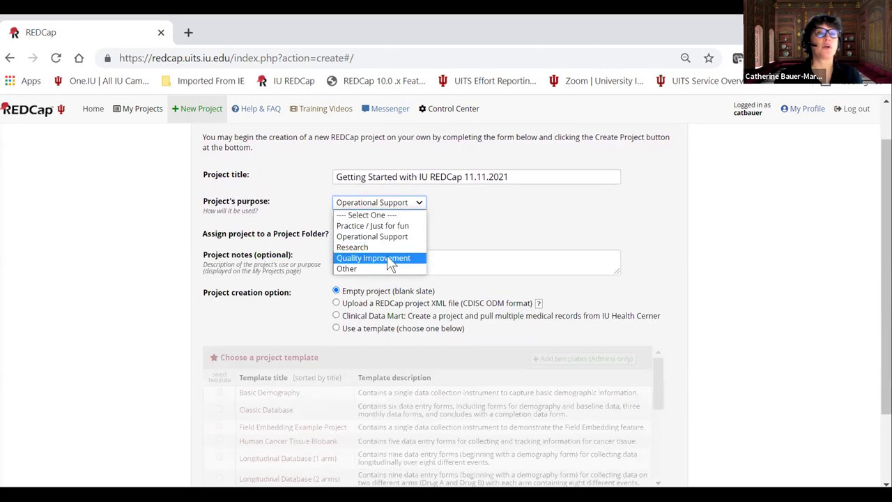
pyautogui.click(388, 258)
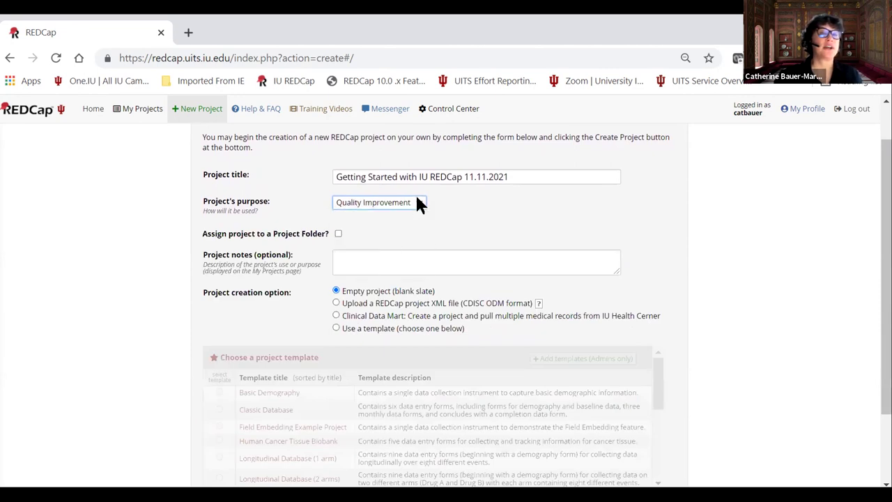
pyautogui.click(417, 200)
pyautogui.click(397, 248)
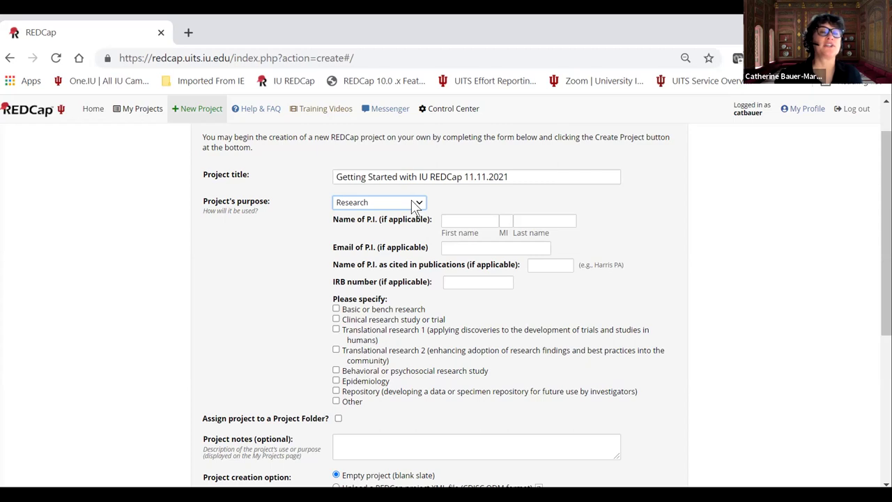
pyautogui.click(416, 204)
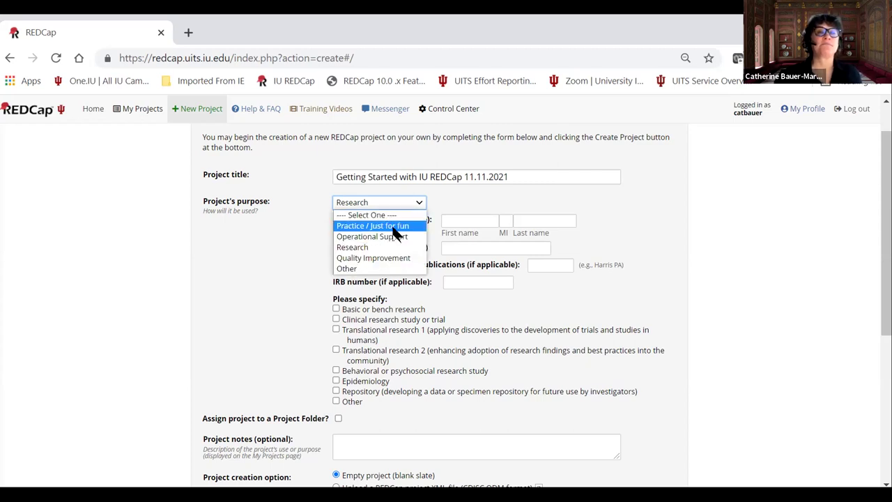
pyautogui.click(385, 258)
# Begin the project notes with 'this is for'.
pyautogui.click(441, 268)
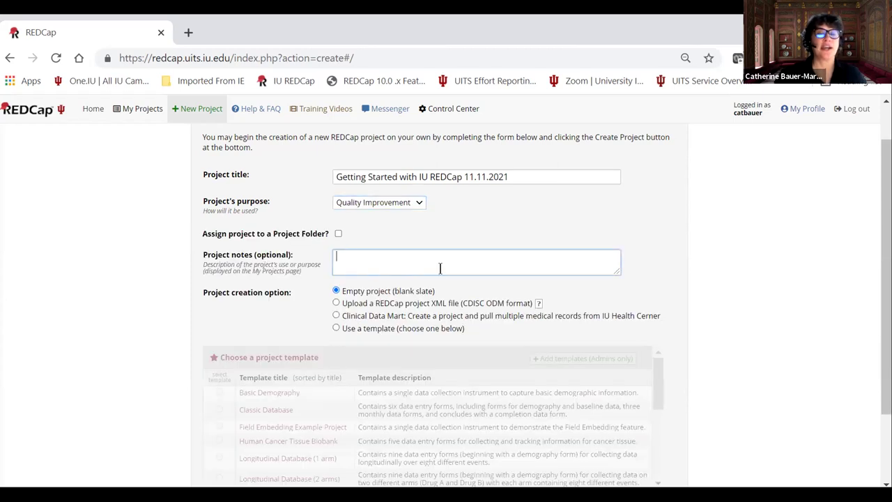
pyautogui.write('this is for the training')
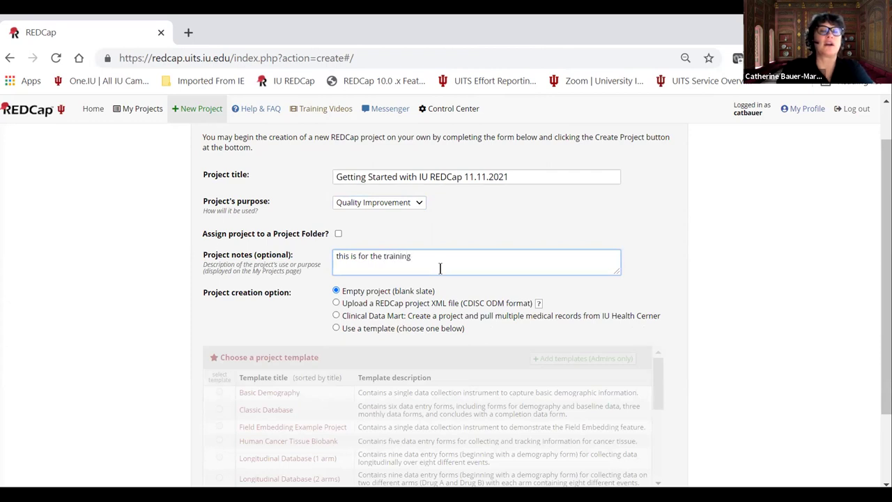
pyautogui.scroll(-1, 424, 291)
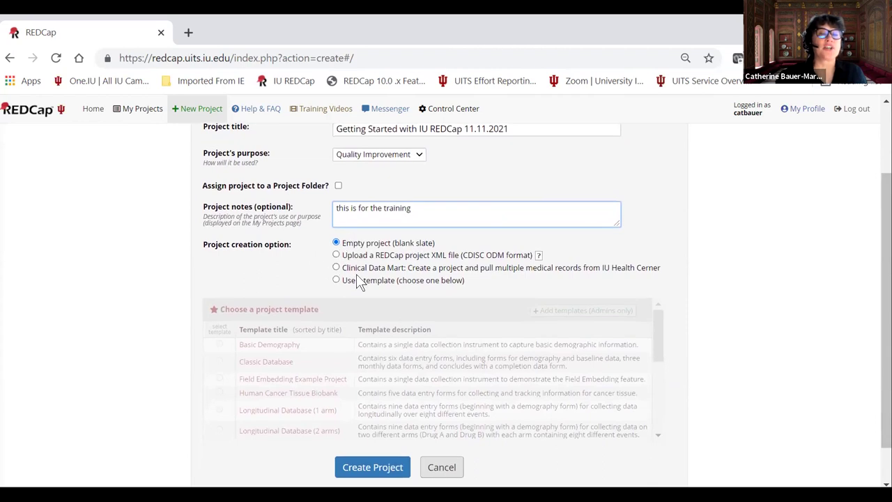
# Create the project from the Classic Database template.
pyautogui.click(336, 280)
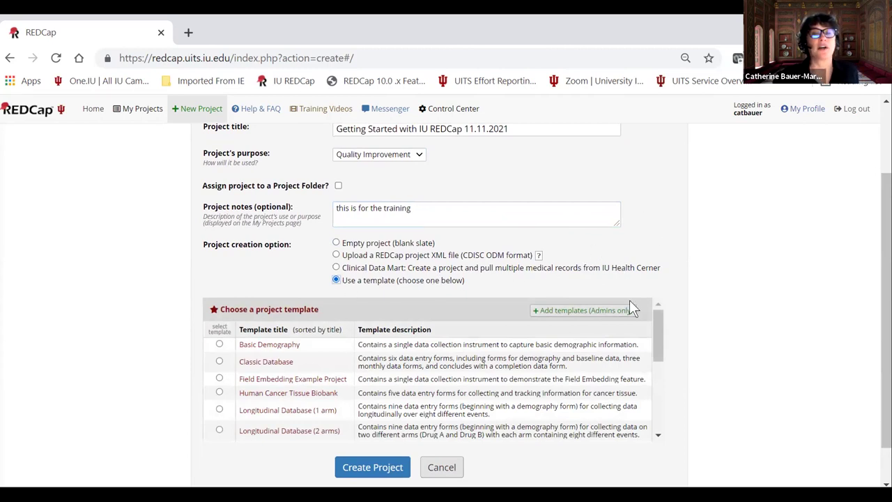
pyautogui.scroll(-1, 514, 322)
pyautogui.scroll(3, 514, 322)
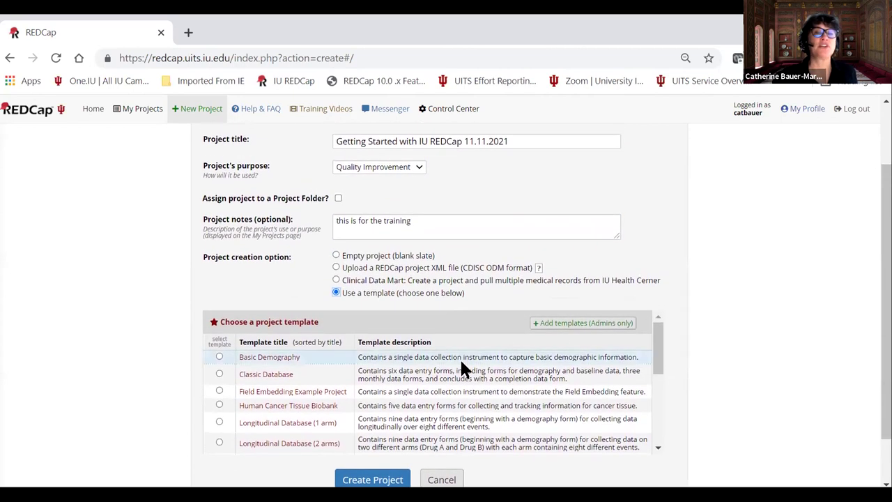
pyautogui.scroll(-1, 656, 337)
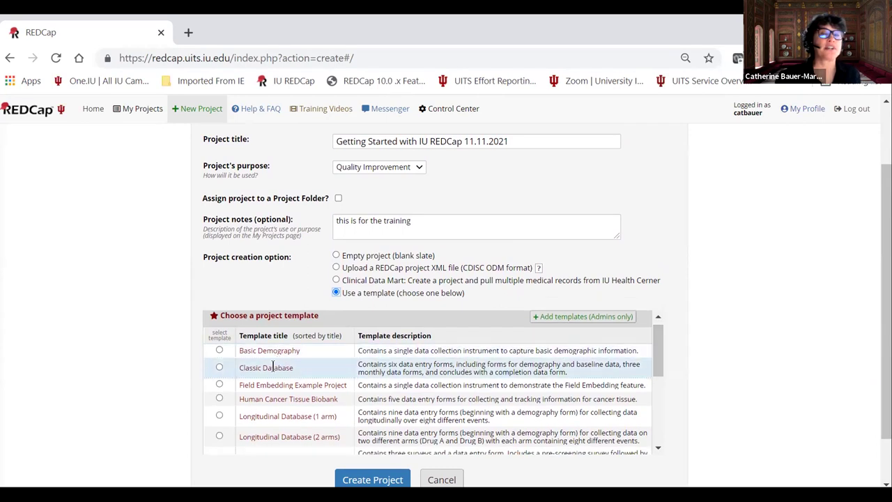
pyautogui.scroll(-1, 314, 372)
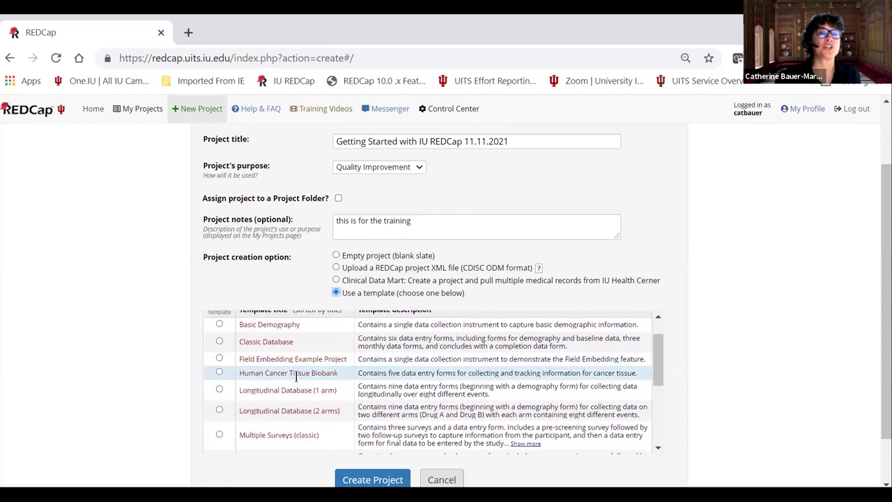
pyautogui.scroll(-1, 369, 370)
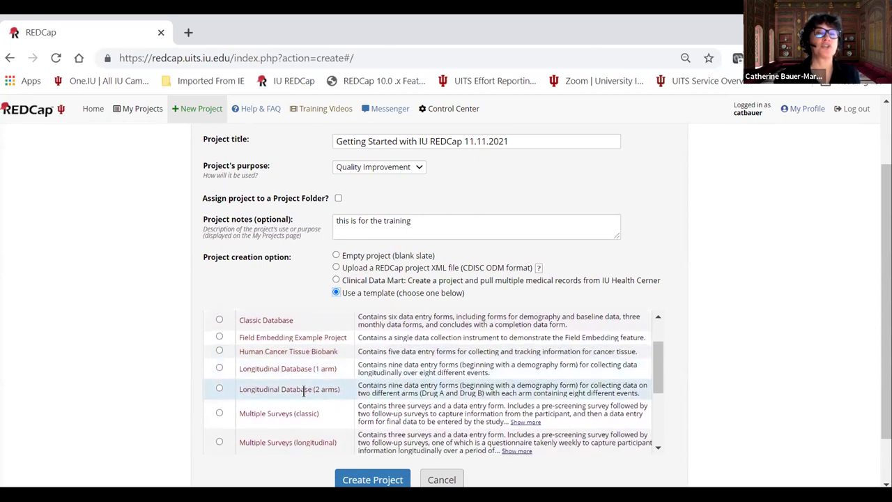
pyautogui.scroll(-1, 299, 403)
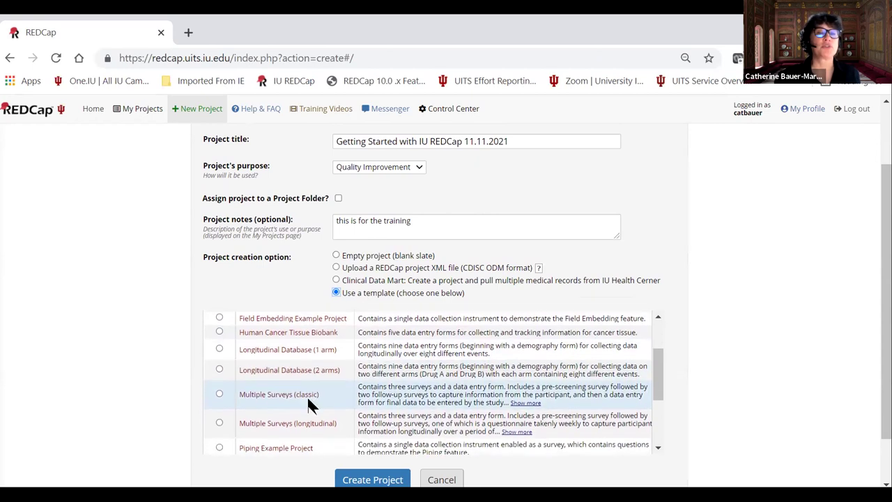
pyautogui.scroll(-2, 300, 411)
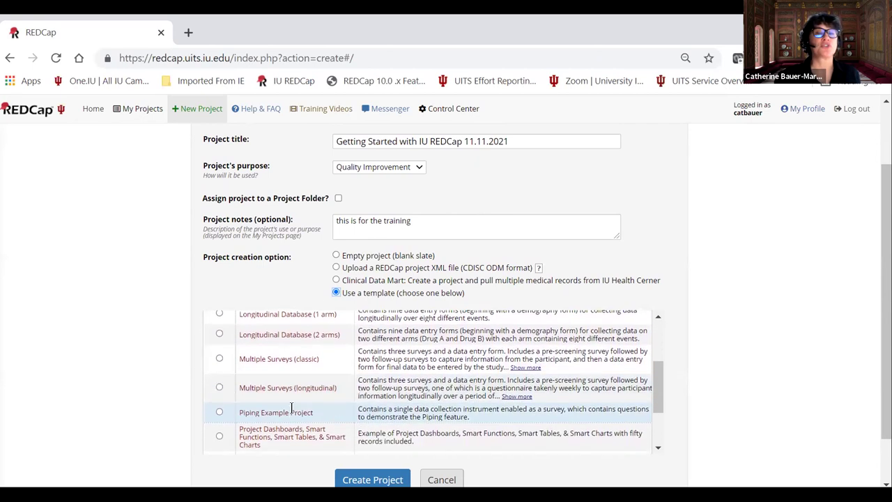
pyautogui.scroll(-1, 292, 418)
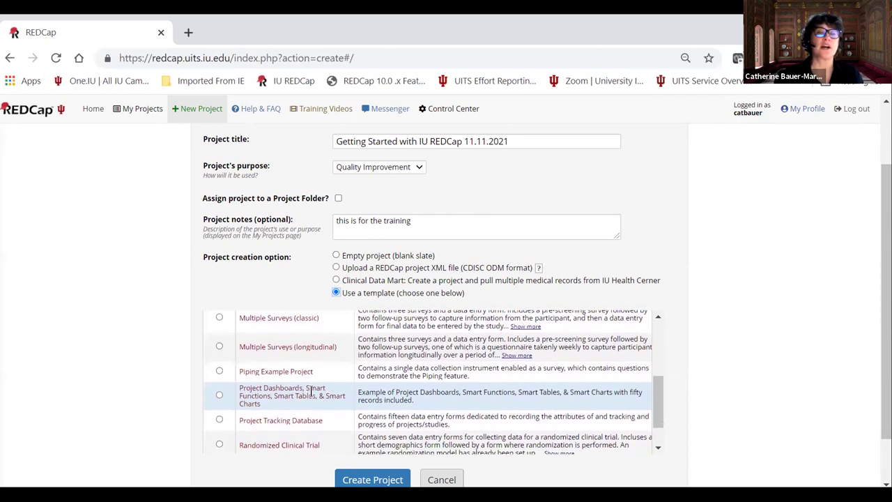
pyautogui.scroll(-1, 350, 401)
pyautogui.scroll(-4, 341, 397)
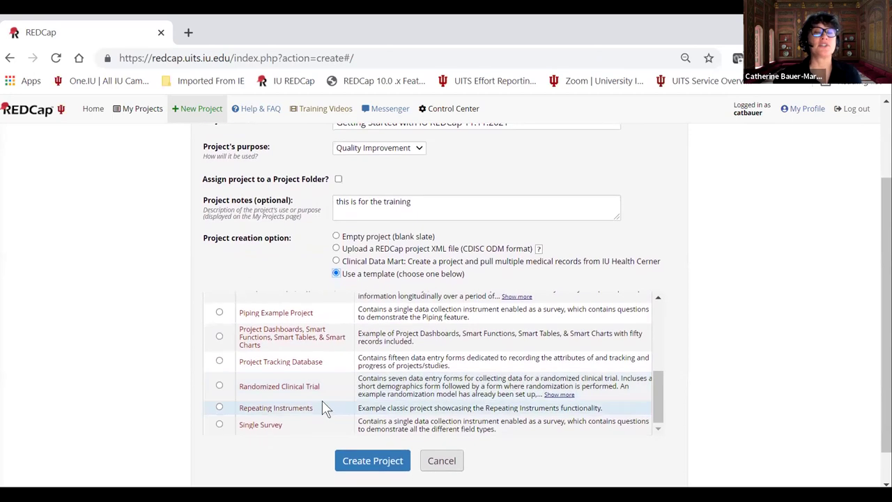
pyautogui.scroll(-2, 322, 400)
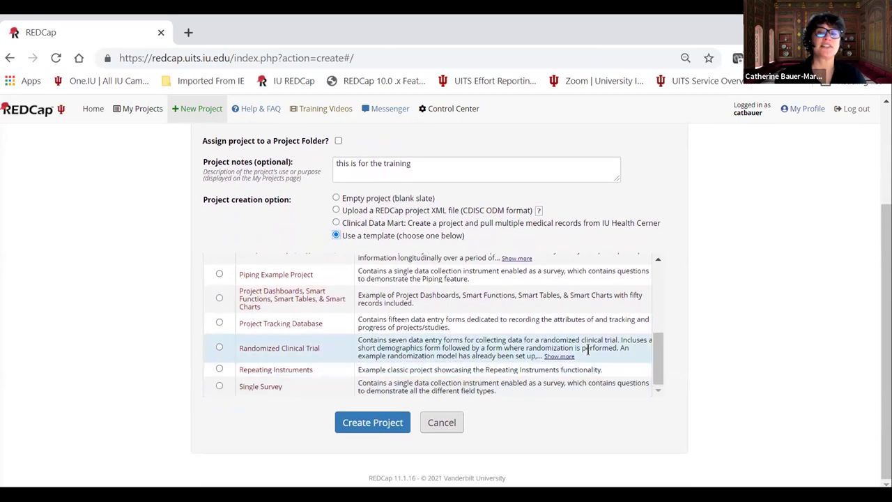
pyautogui.moveTo(655, 353); pyautogui.dragTo(661, 281)
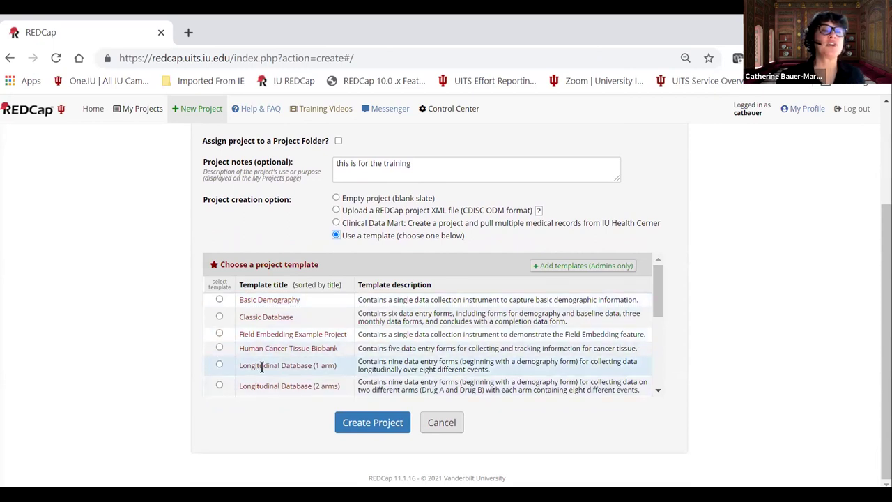
pyautogui.click(219, 317)
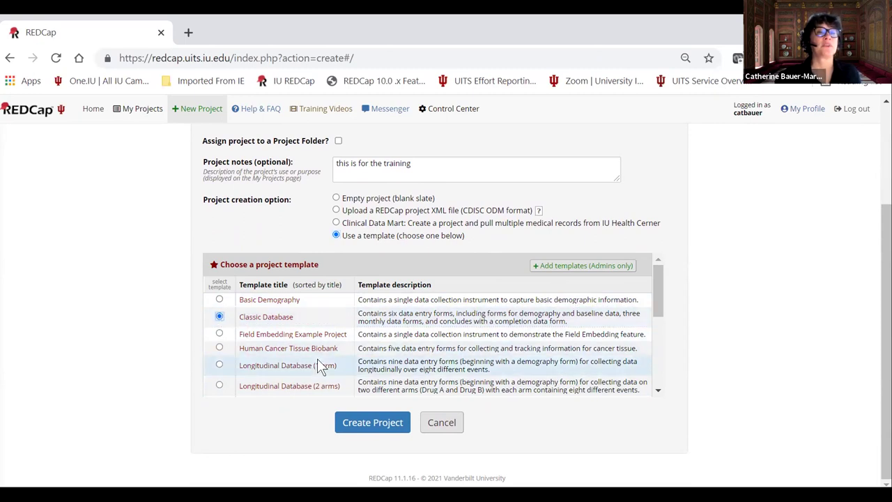
pyautogui.click(364, 426)
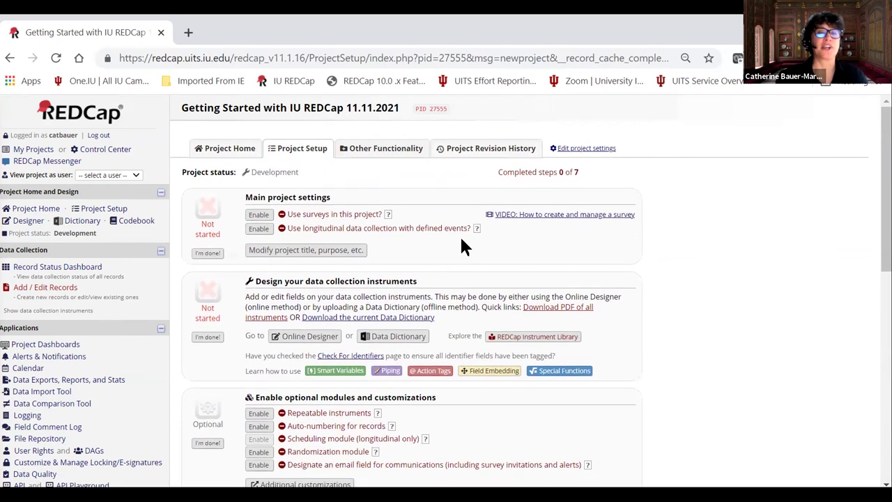
# Enable surveys for the new project.
pyautogui.scroll(-1, 463, 245)
pyautogui.scroll(1, 228, 179)
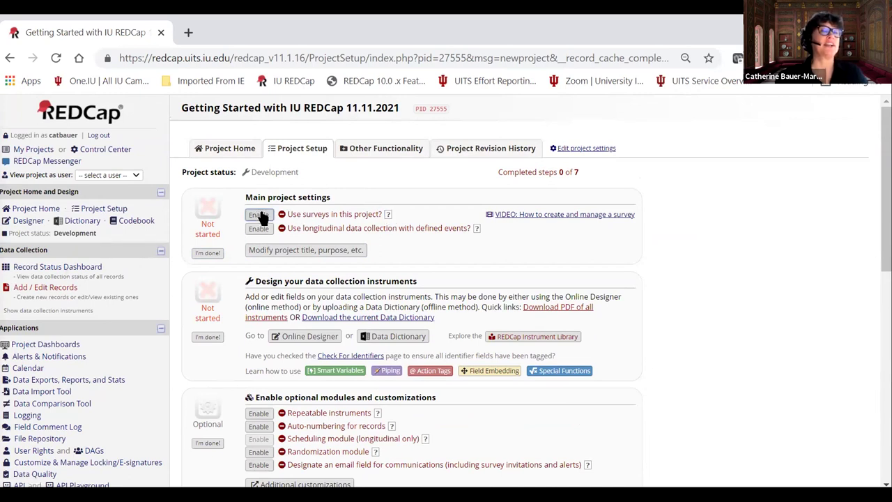
pyautogui.scroll(-1, 468, 205)
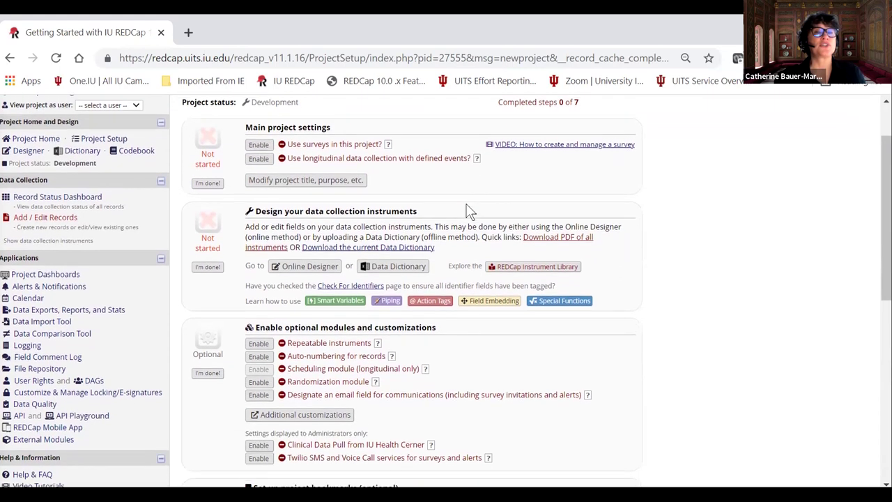
pyautogui.scroll(-5, 468, 211)
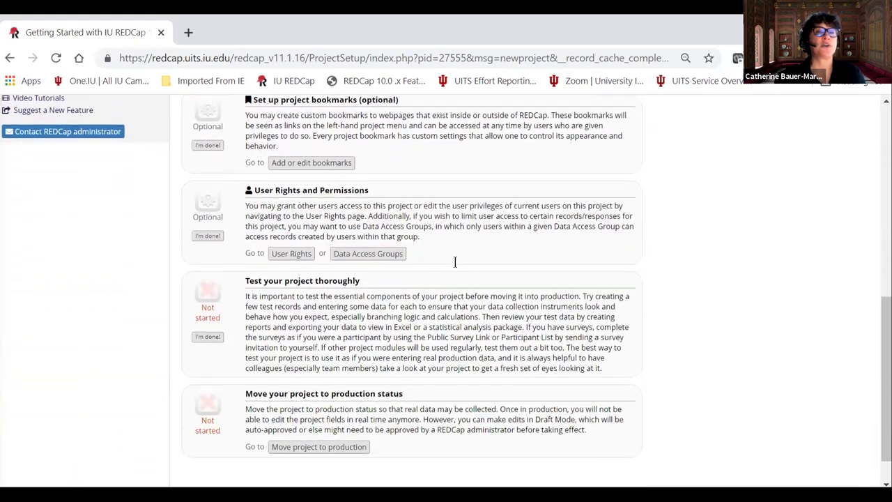
pyautogui.scroll(4, 454, 269)
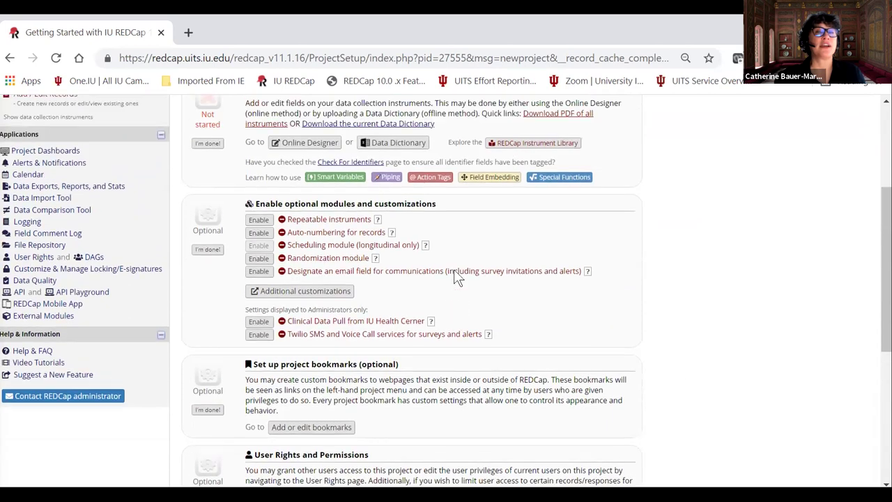
pyautogui.scroll(3, 454, 269)
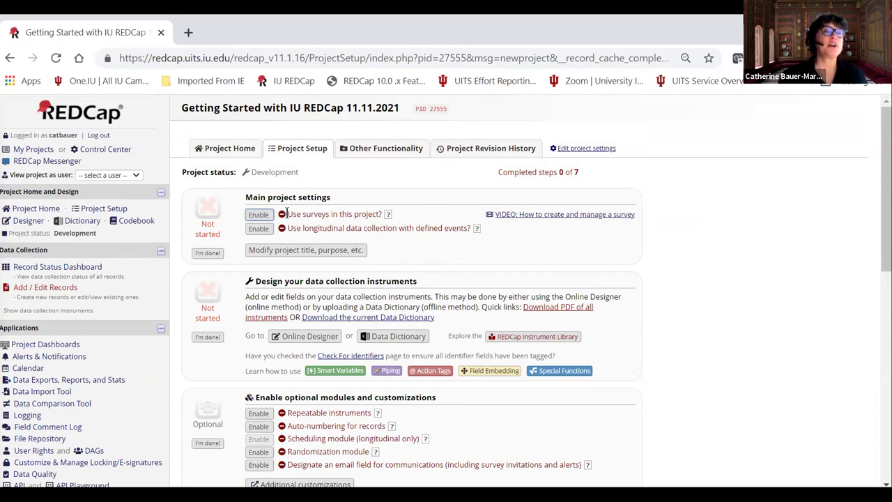
pyautogui.click(259, 215)
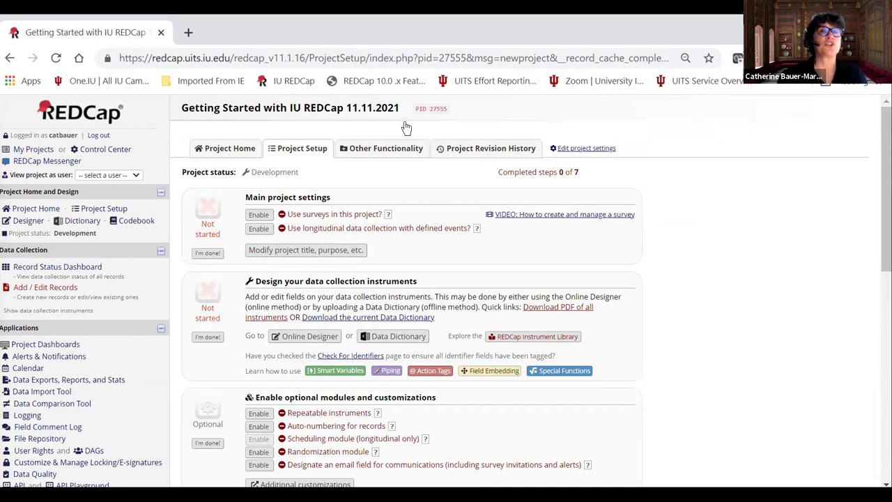
pyautogui.click(259, 214)
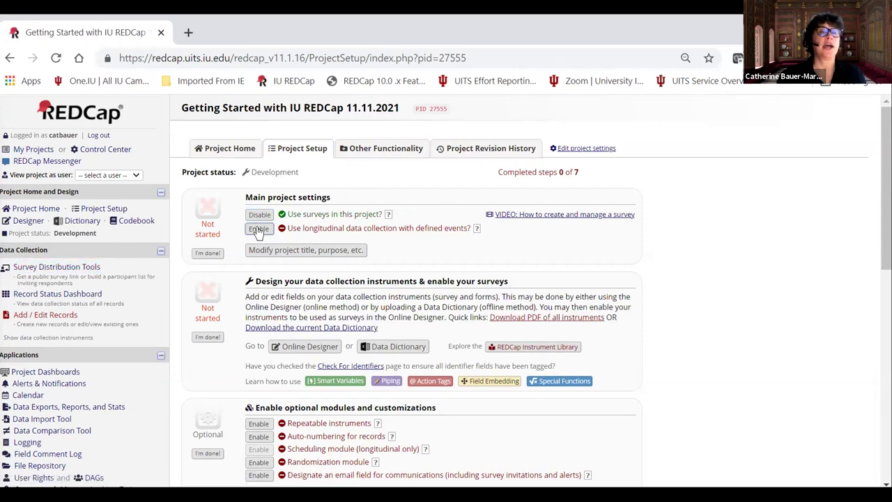
# Mark the Main project settings step as complete.
pyautogui.scroll(-1, 309, 247)
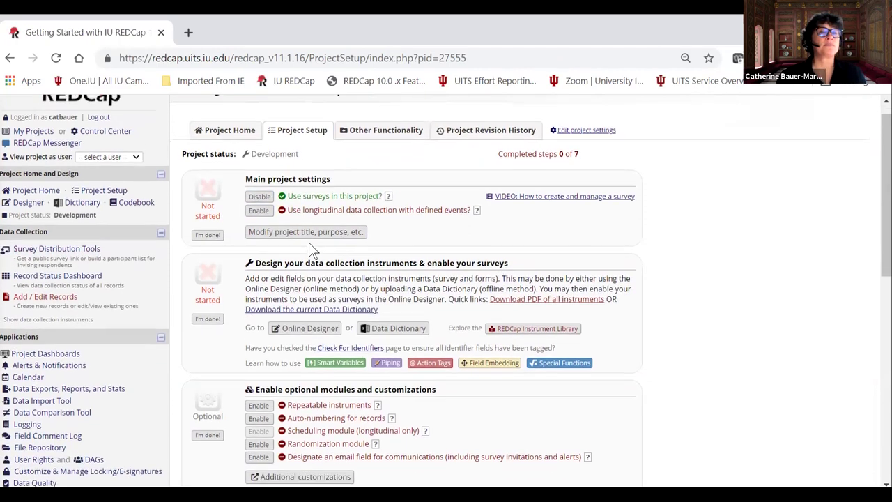
pyautogui.click(207, 230)
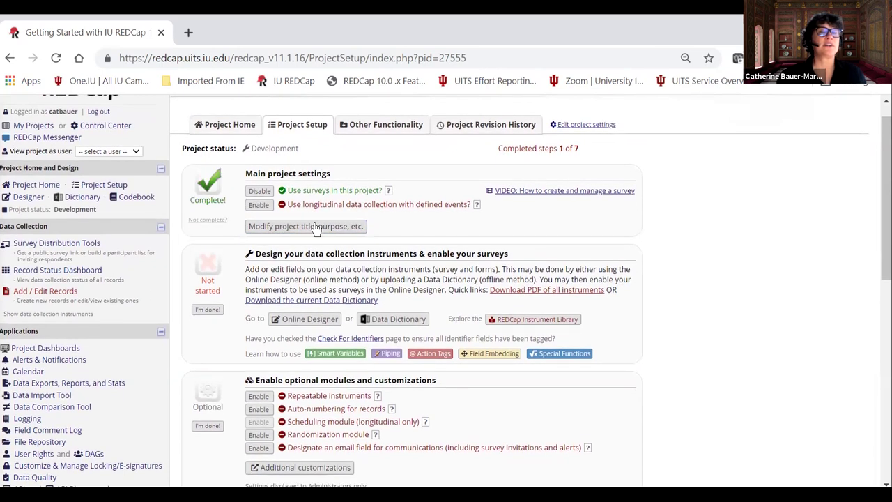
pyautogui.scroll(-2, 332, 235)
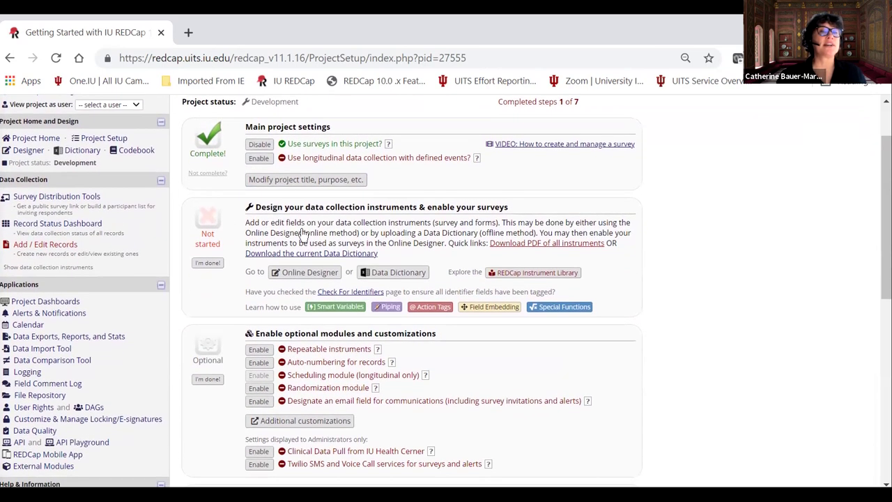
# Review the Month 1 Data and Month 2 Data forms, returning to the instrument list after each.
pyautogui.click(301, 274)
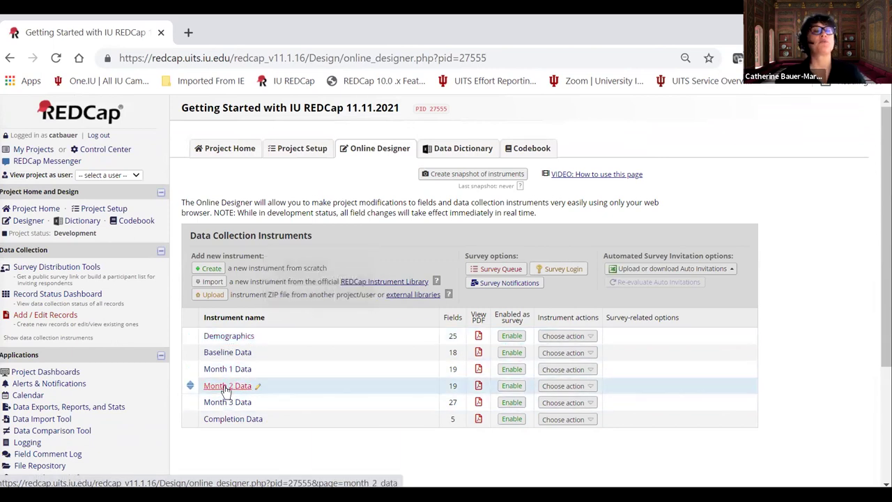
pyautogui.click(227, 373)
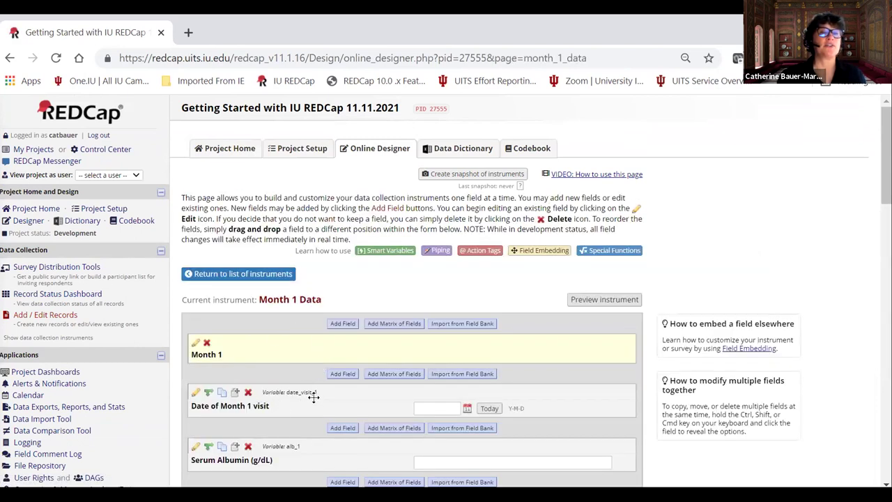
pyautogui.click(227, 277)
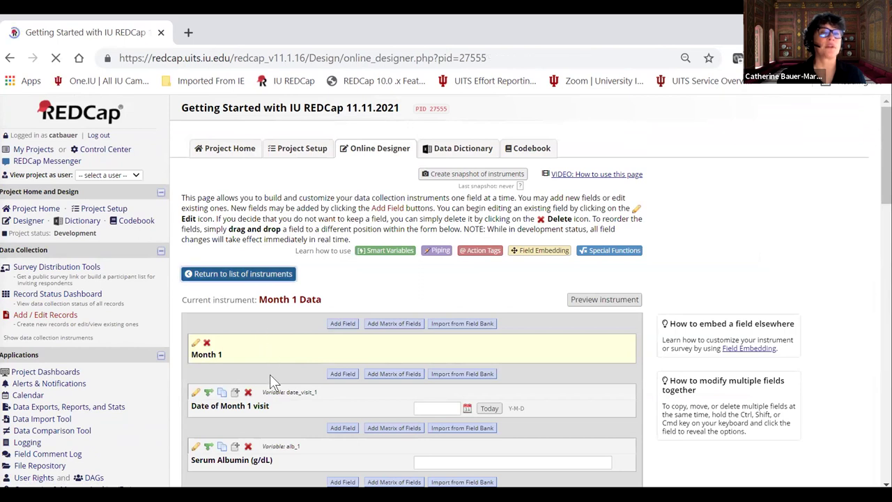
pyautogui.click(227, 385)
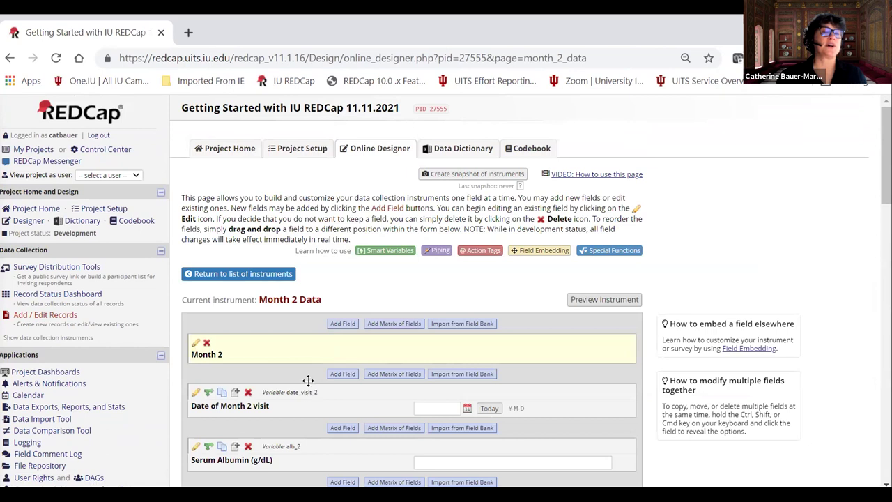
pyautogui.click(258, 273)
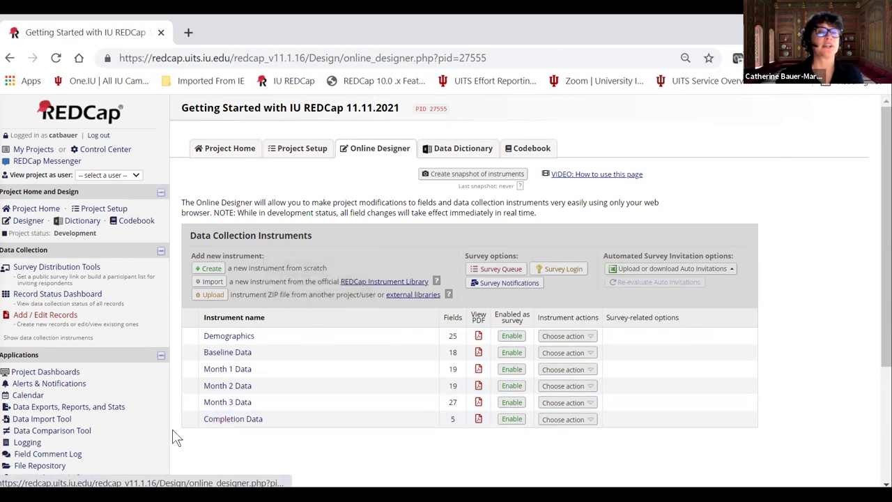
pyautogui.scroll(-1, 28, 422)
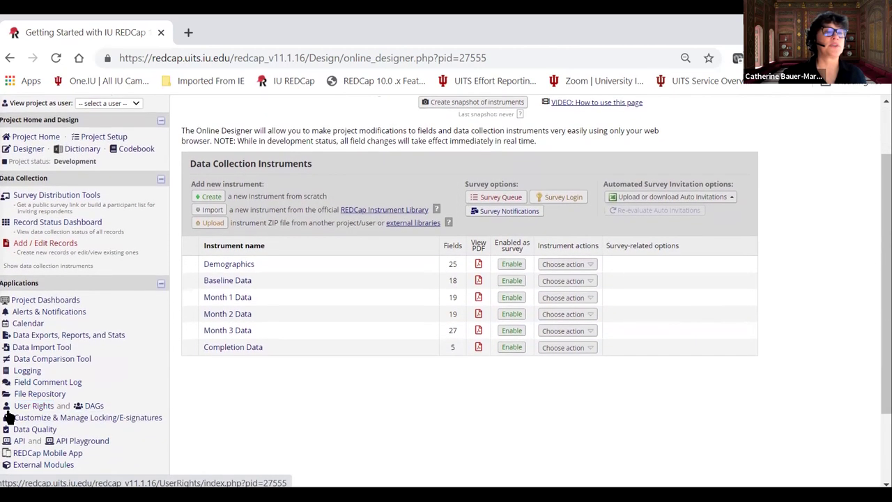
pyautogui.scroll(1, 167, 387)
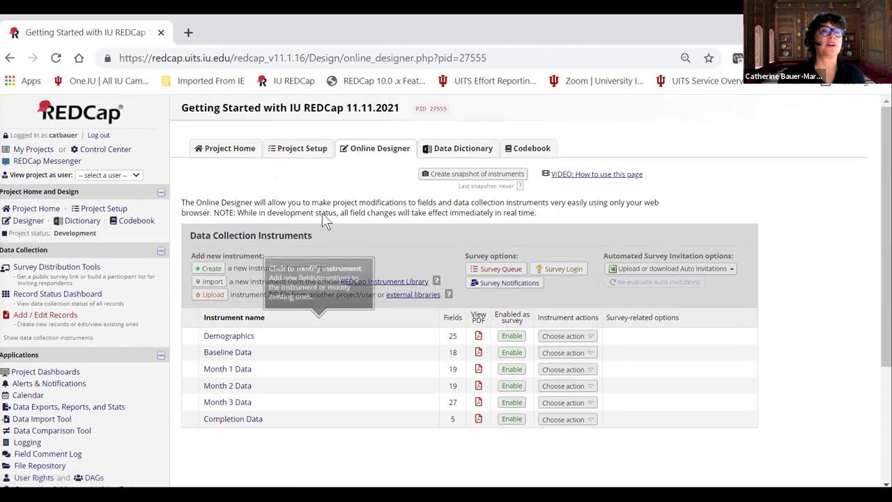
# Delete the consent-form upload field (patient_document) from the Demographics instrument.
pyautogui.click(237, 336)
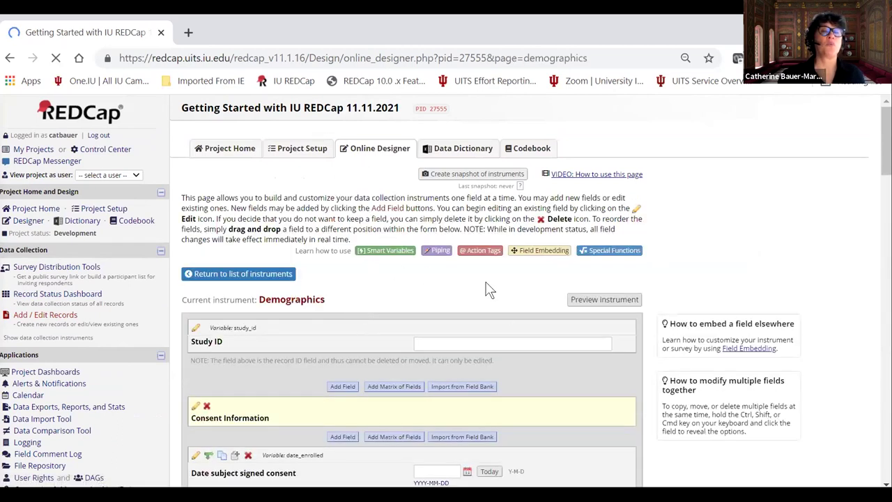
pyautogui.scroll(-1, 487, 300)
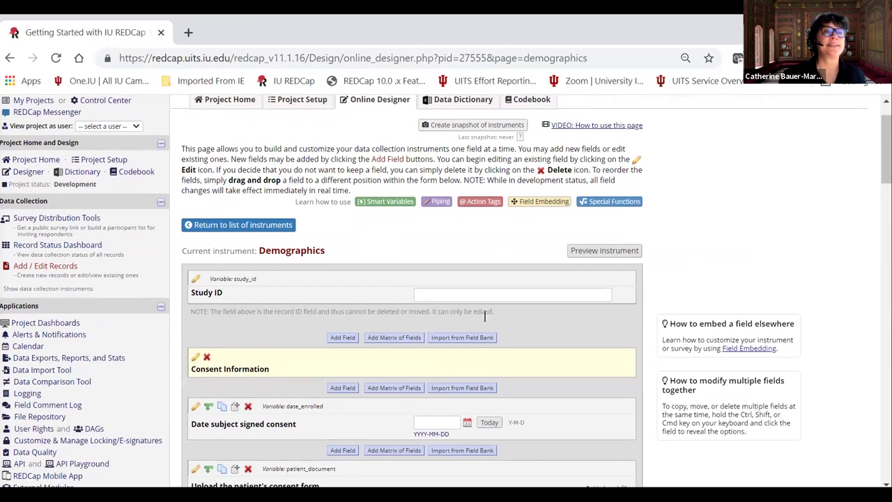
pyautogui.scroll(-1, 398, 328)
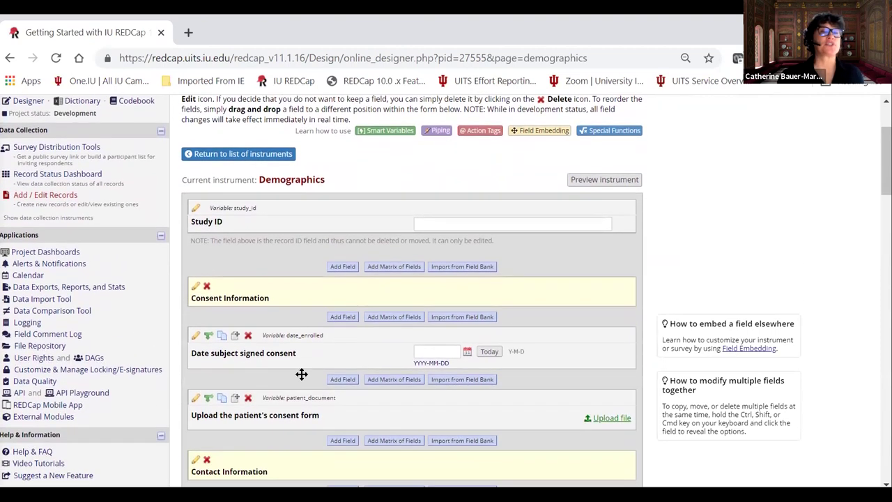
pyautogui.scroll(-1, 301, 375)
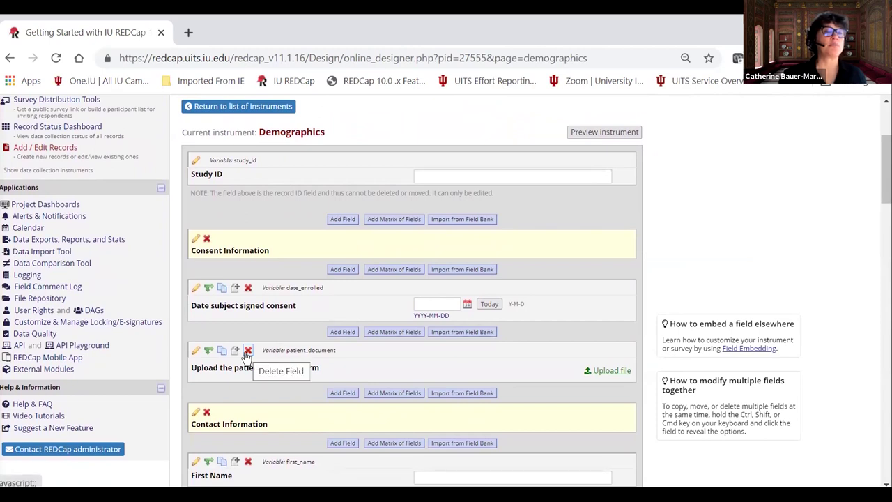
pyautogui.click(248, 349)
pyautogui.click(498, 318)
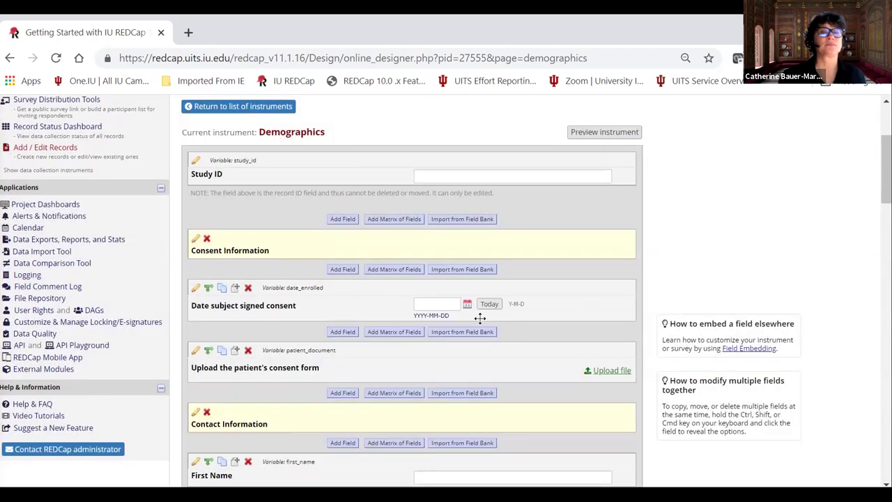
pyautogui.scroll(-1, 322, 342)
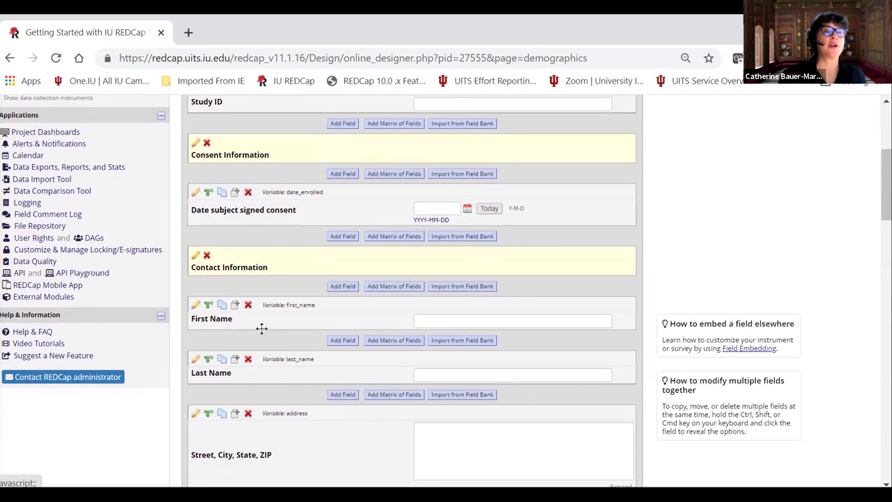
# Add a Middle Name text field (mid_name) after First Name, with no validation.
pyautogui.click(342, 340)
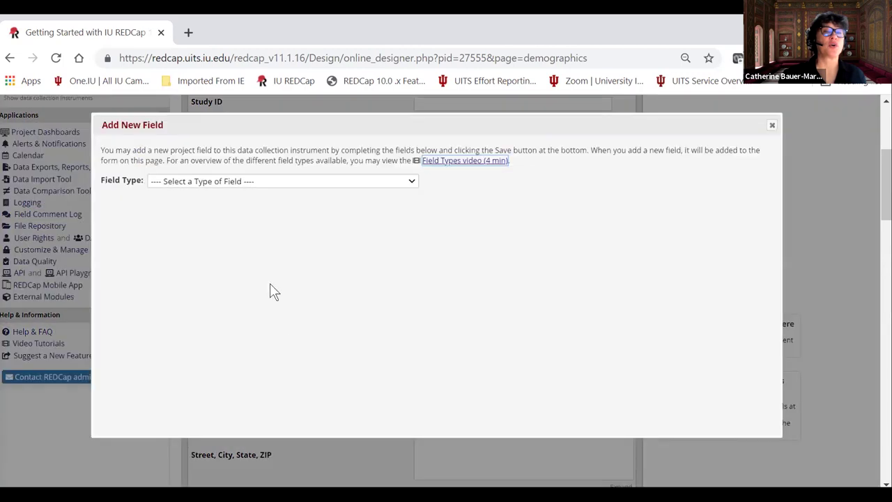
pyautogui.click(207, 183)
pyautogui.click(207, 205)
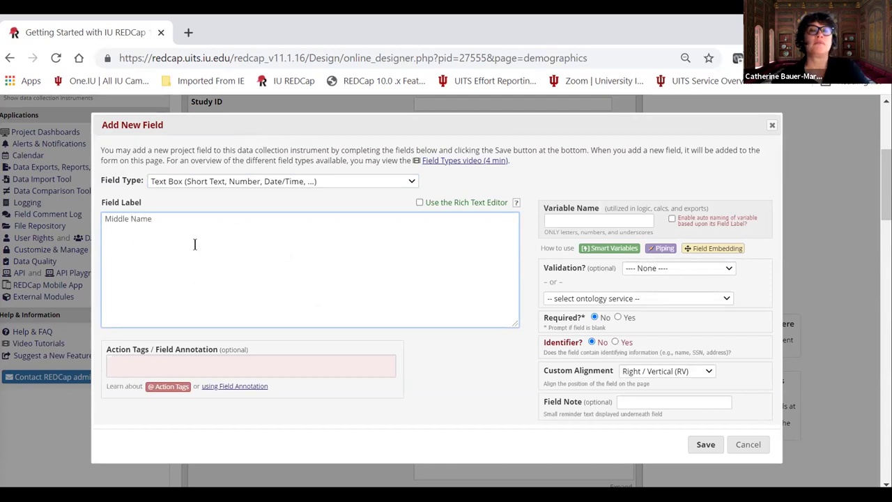
pyautogui.click(576, 220)
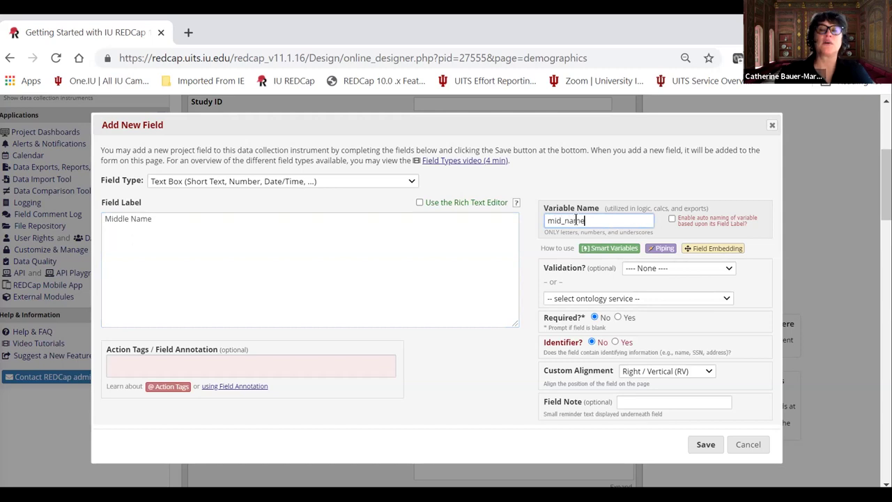
pyautogui.click(693, 274)
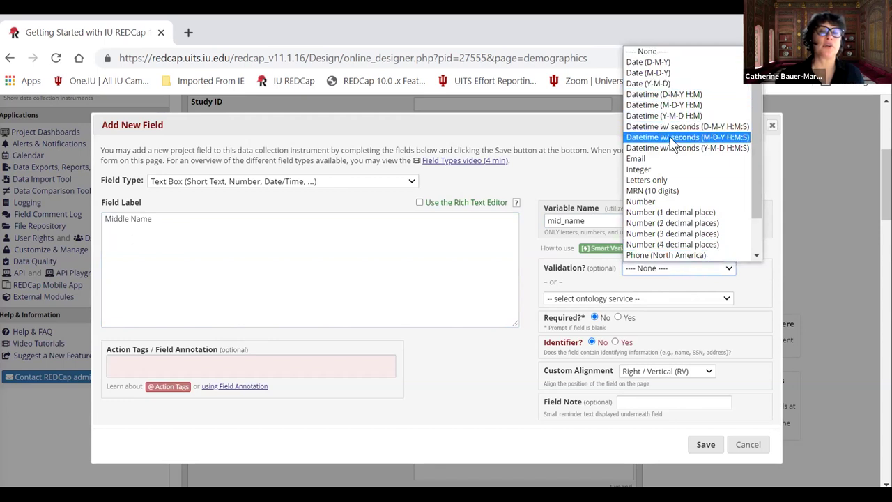
pyautogui.click(747, 296)
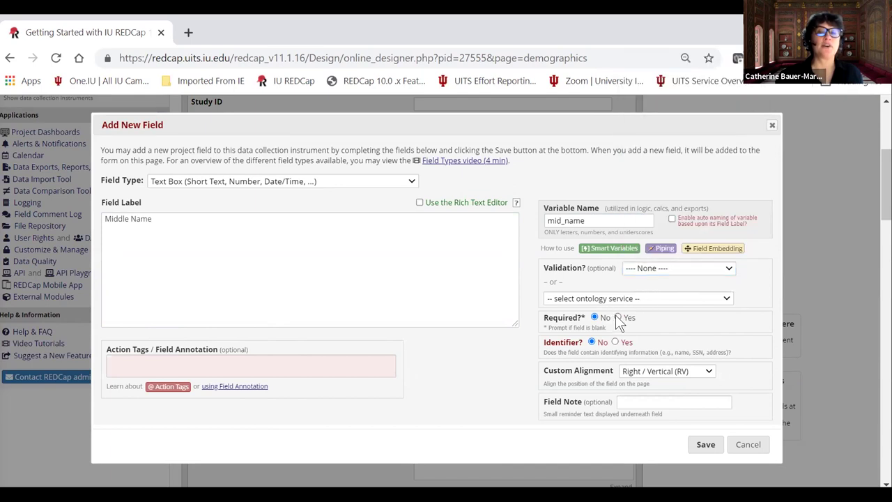
# Keep Right / Vertical (RV) alignment, add field note 'optional', and save the field.
pyautogui.click(671, 374)
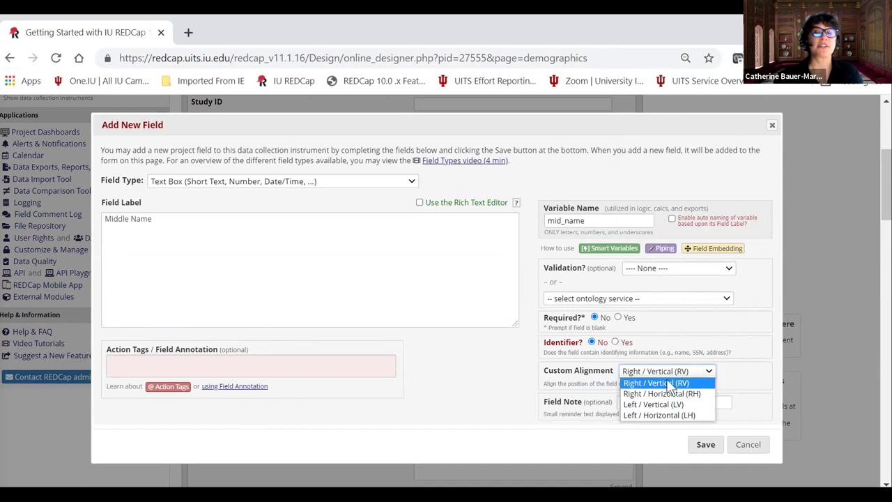
pyautogui.click(672, 383)
pyautogui.click(648, 401)
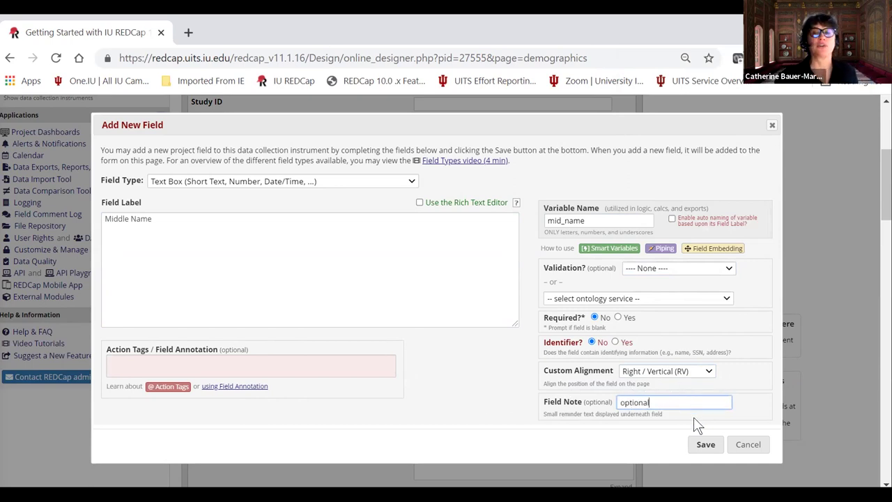
pyautogui.click(702, 446)
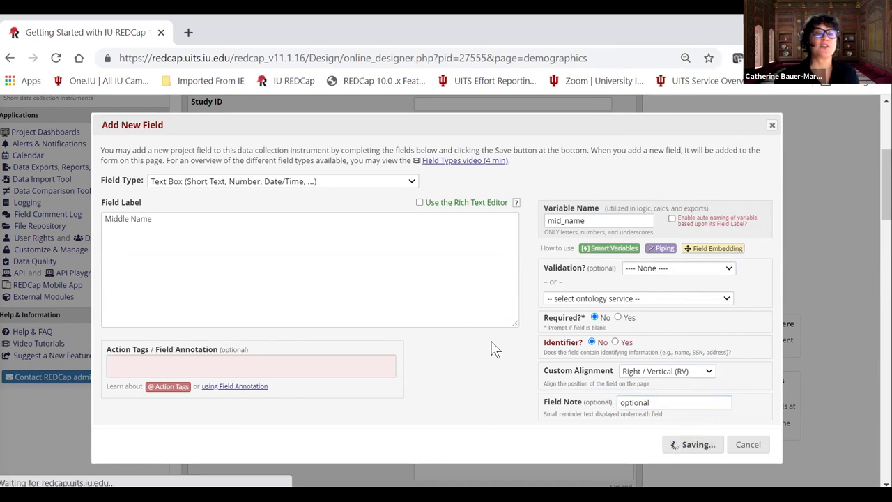
pyautogui.scroll(-1, 283, 374)
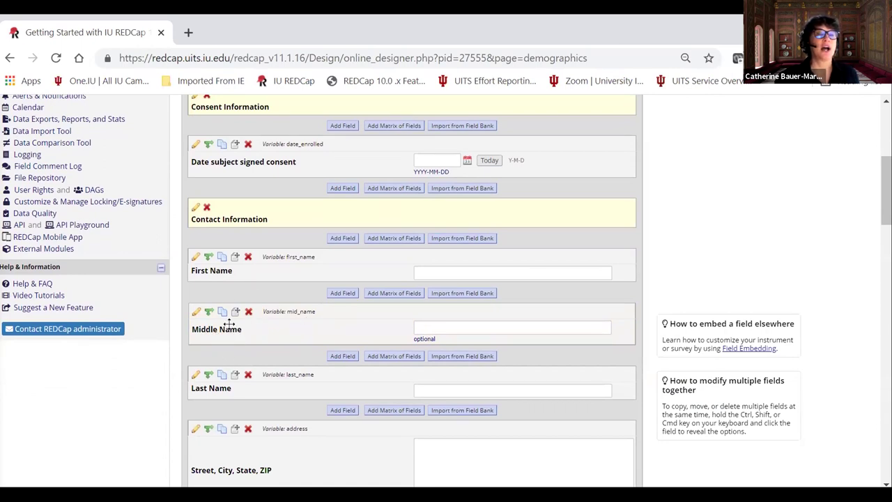
pyautogui.moveTo(249, 327); pyautogui.dragTo(227, 329)
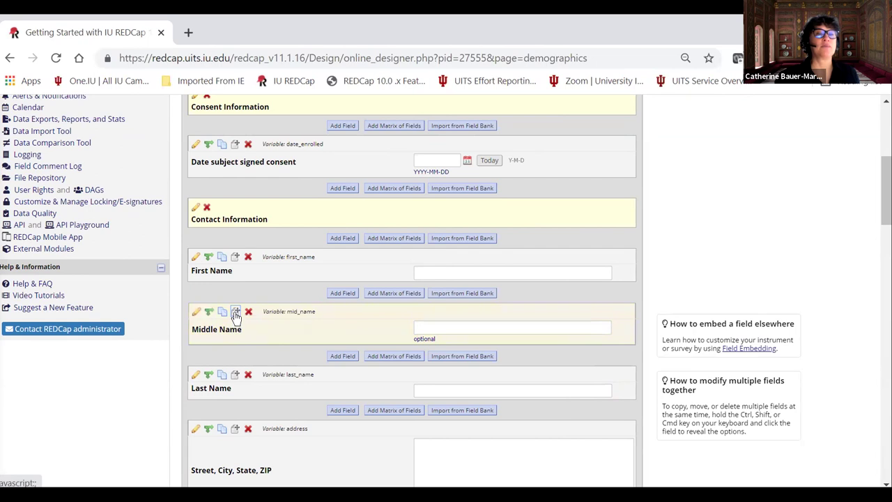
pyautogui.click(236, 313)
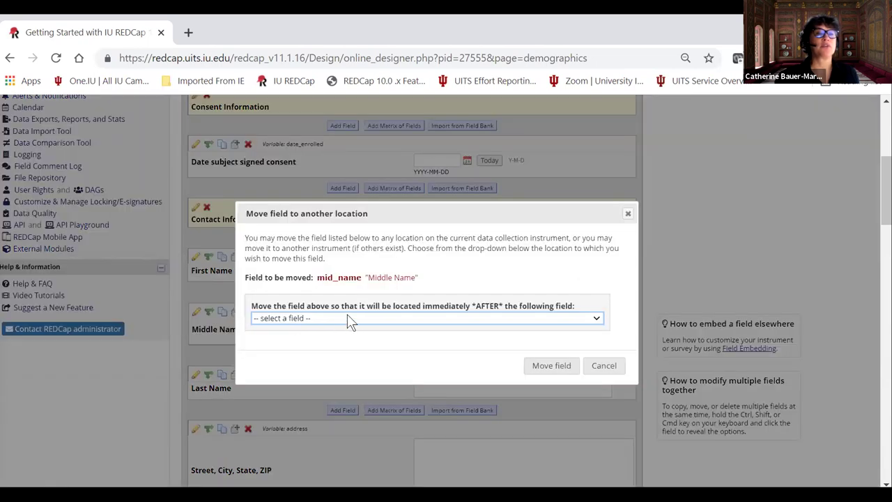
pyautogui.click(350, 319)
pyautogui.click(618, 218)
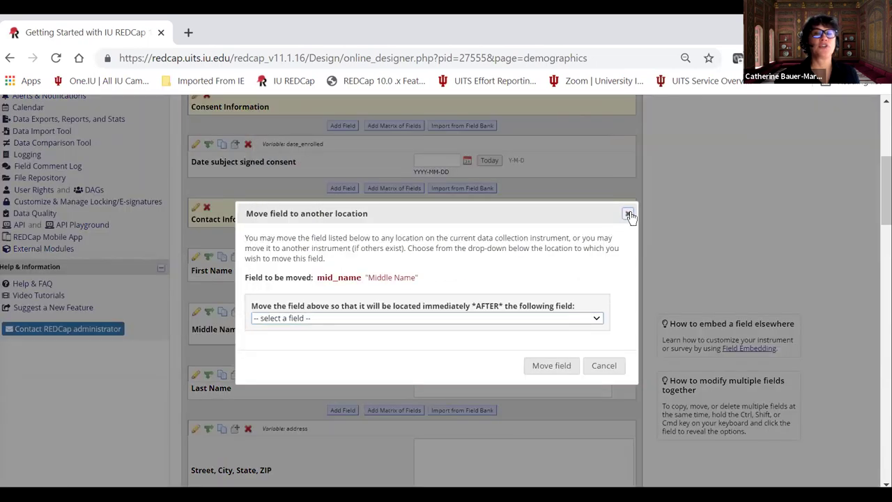
pyautogui.click(628, 213)
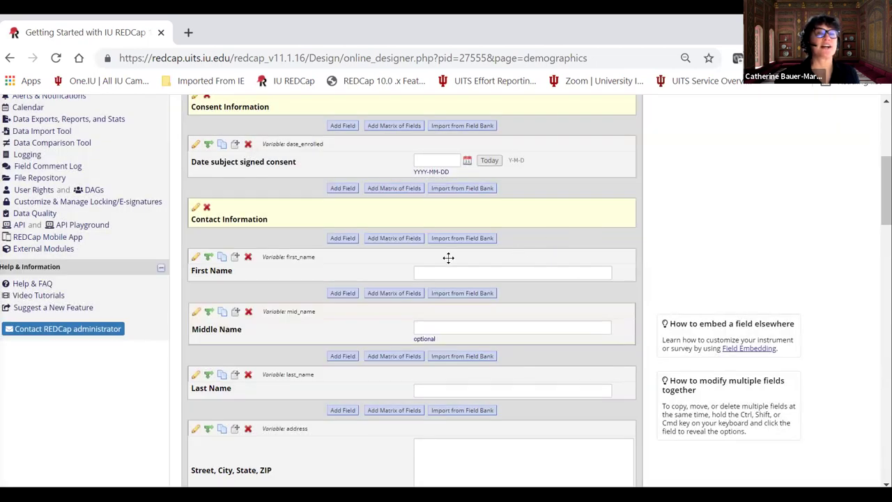
pyautogui.click(196, 314)
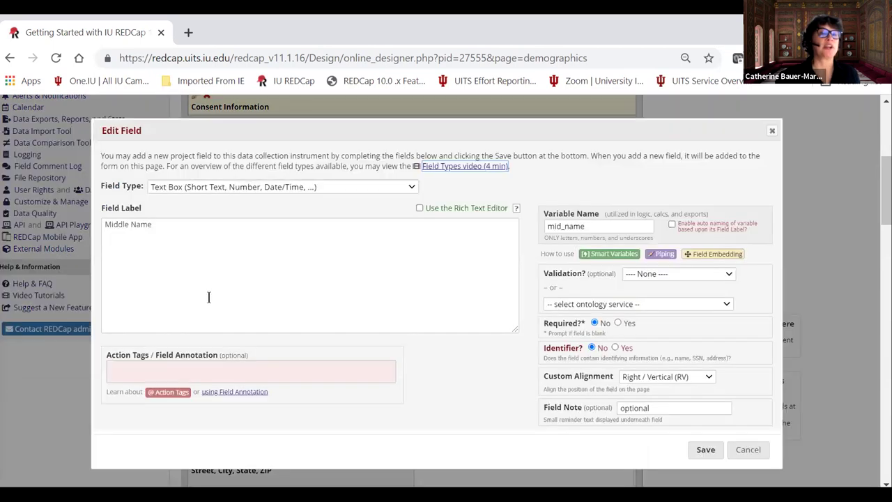
pyautogui.click(772, 130)
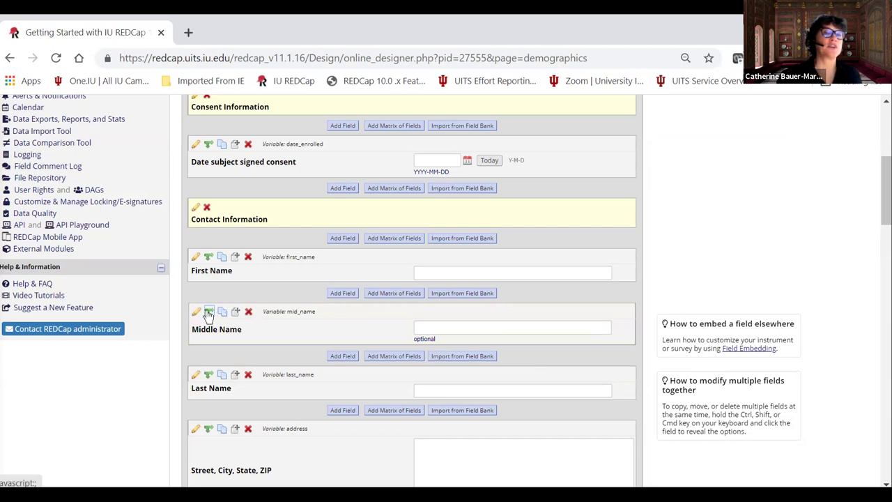
pyautogui.scroll(-7, 314, 328)
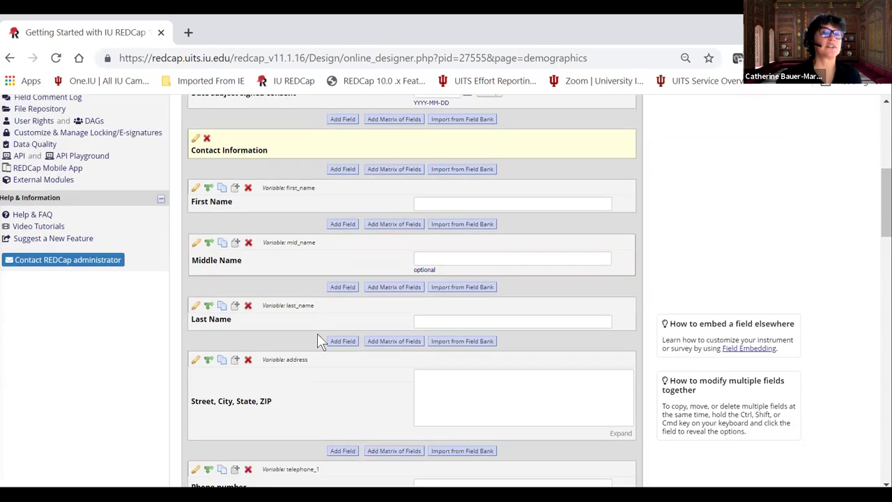
pyautogui.scroll(-3, 309, 324)
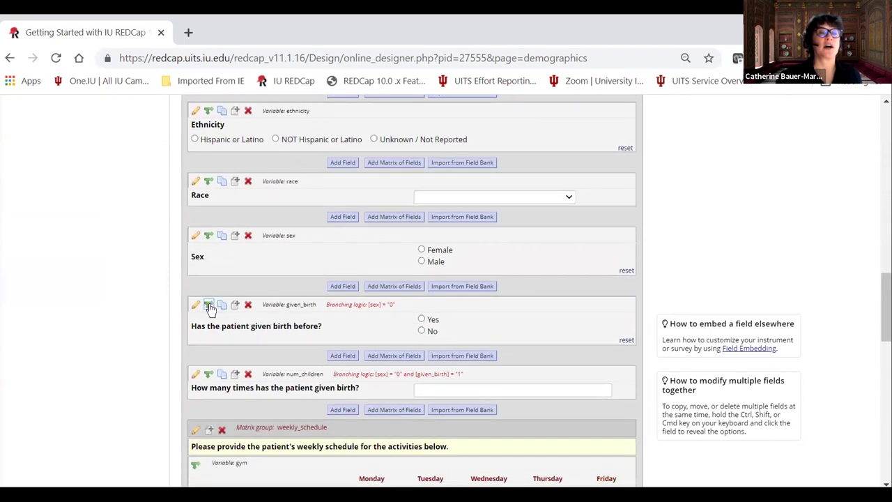
pyautogui.click(208, 306)
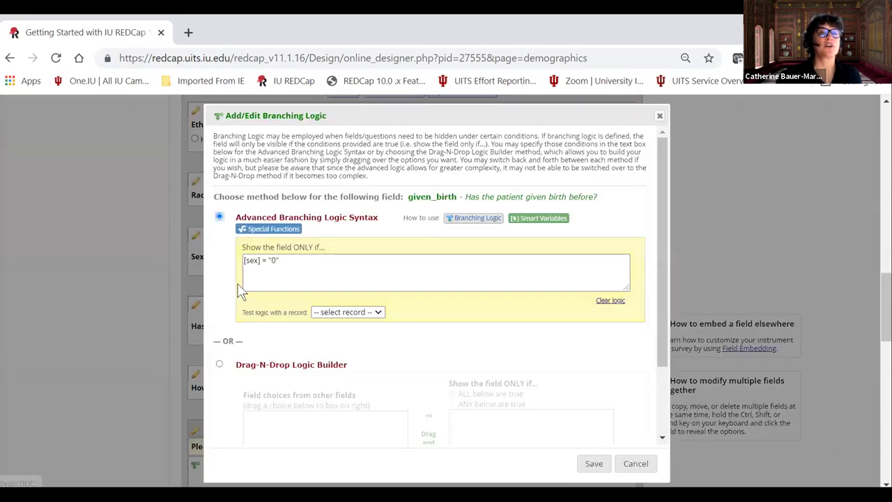
pyautogui.click(283, 261)
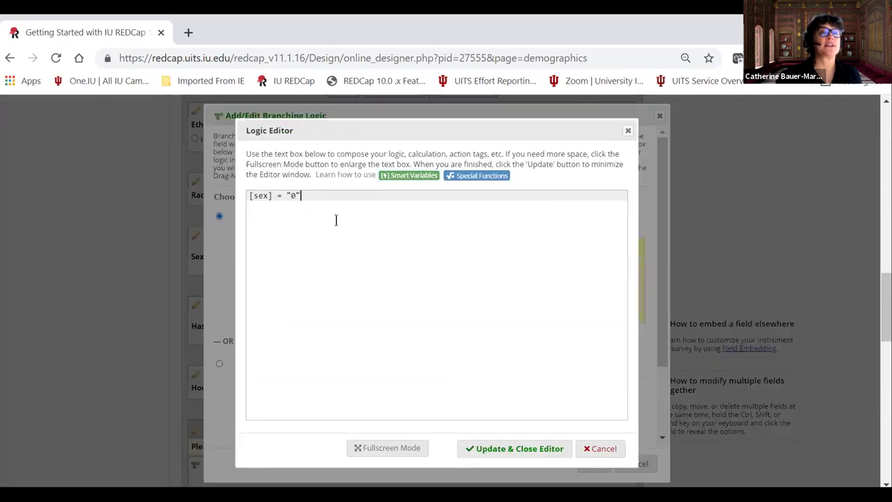
pyautogui.click(627, 132)
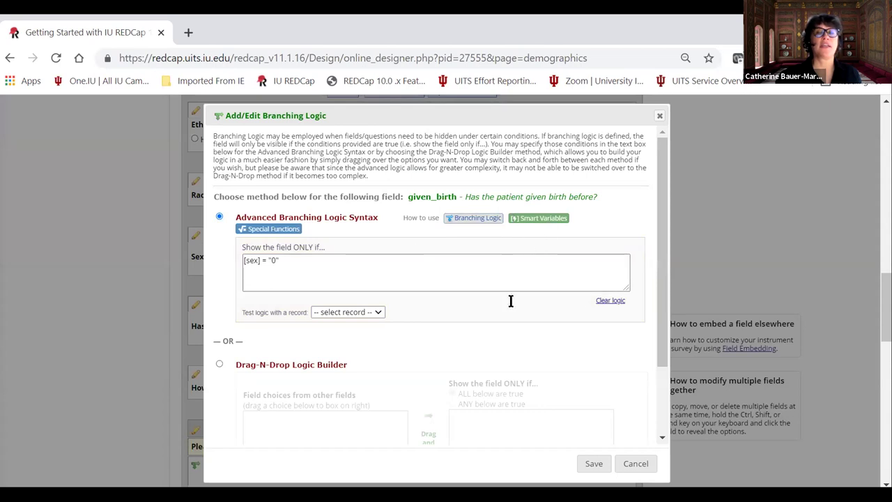
pyautogui.click(631, 465)
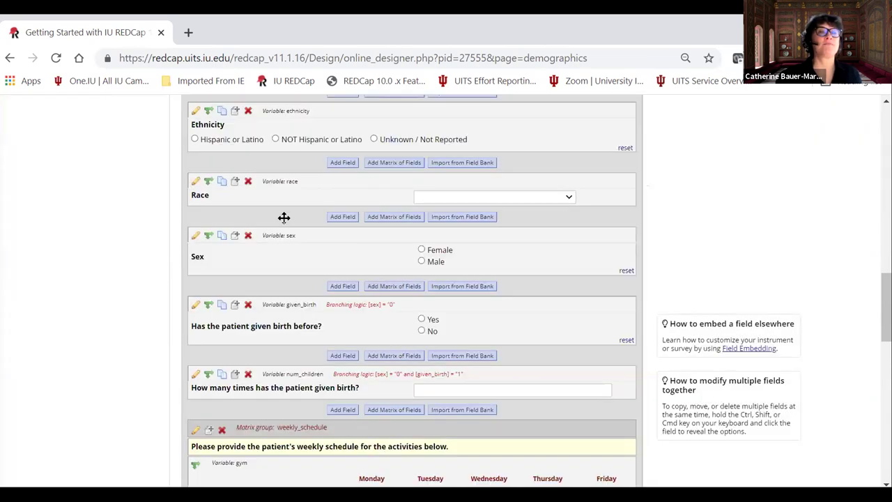
pyautogui.click(196, 235)
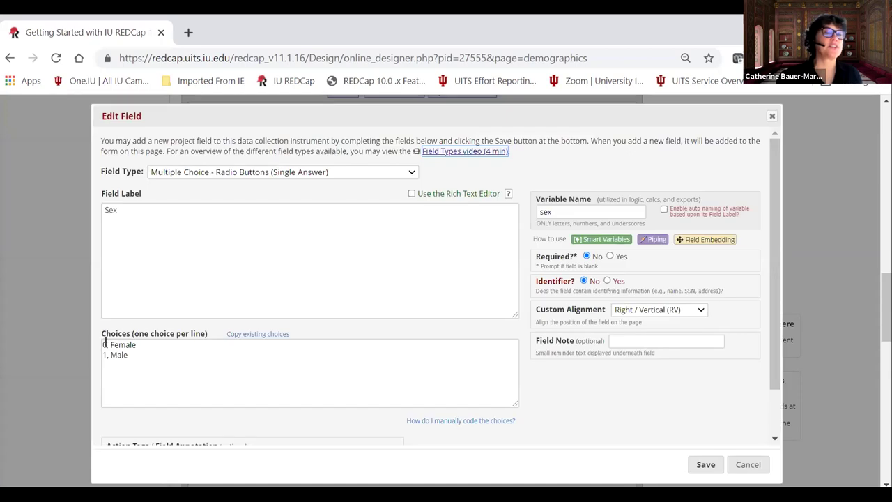
pyautogui.click(754, 465)
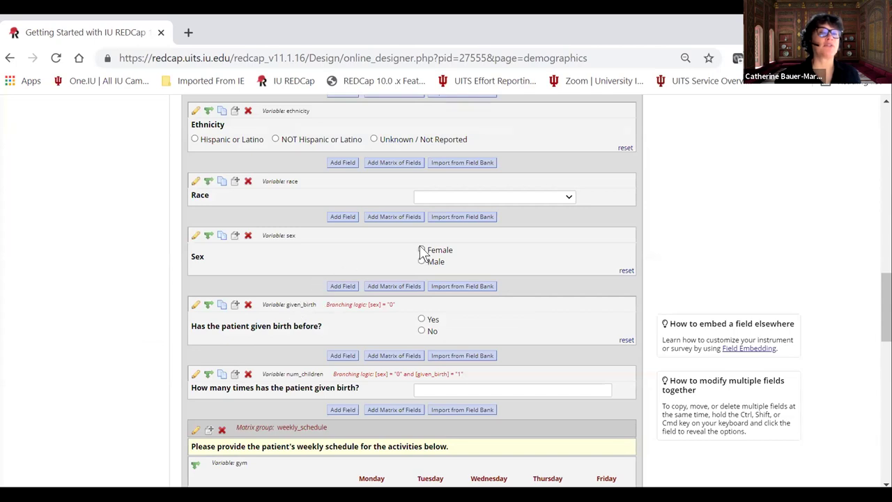
pyautogui.click(208, 306)
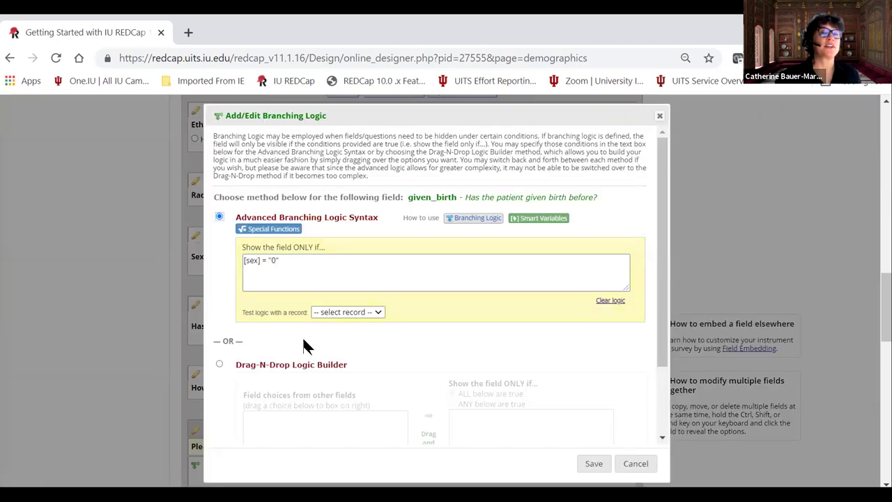
pyautogui.scroll(-2, 320, 325)
pyautogui.click(219, 273)
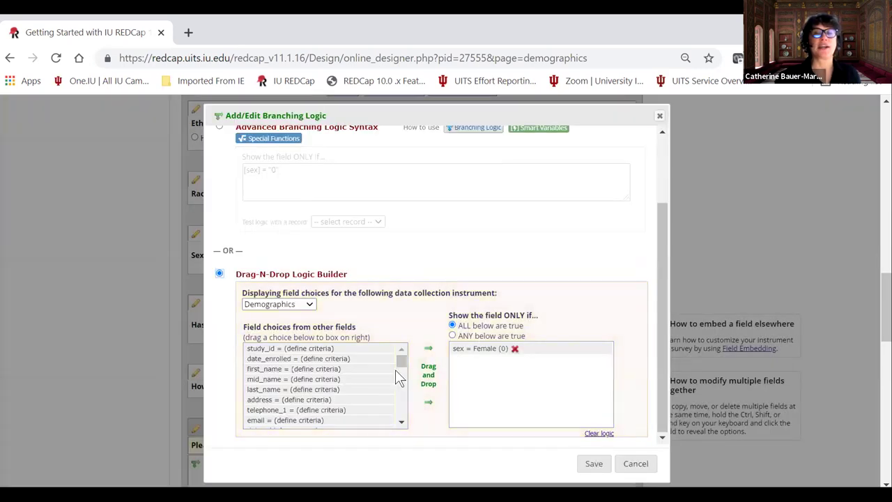
pyautogui.moveTo(400, 359); pyautogui.dragTo(407, 356)
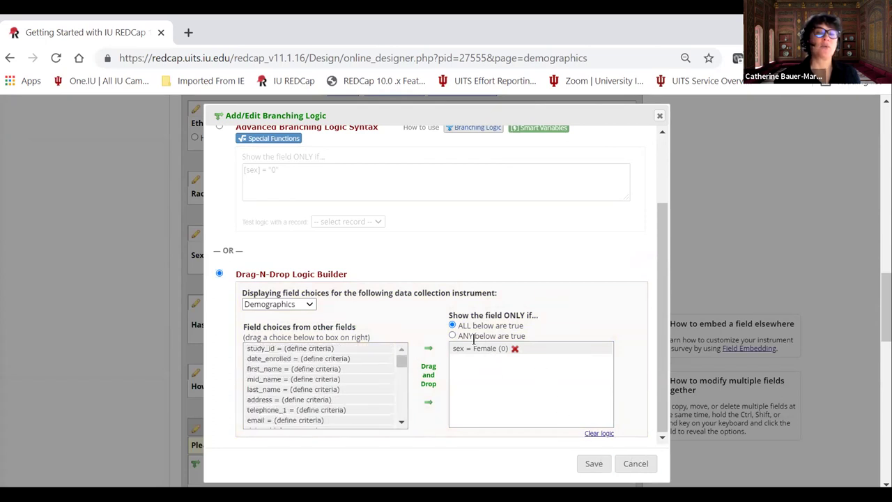
pyautogui.click(634, 465)
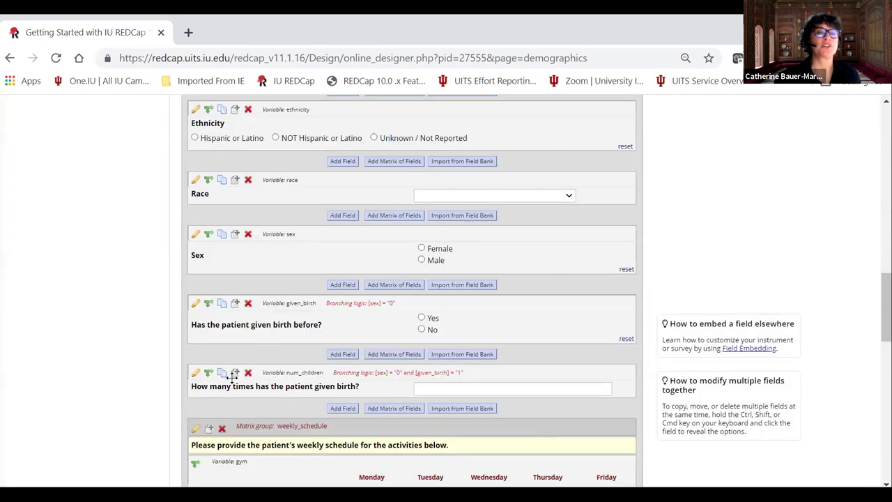
pyautogui.click(209, 373)
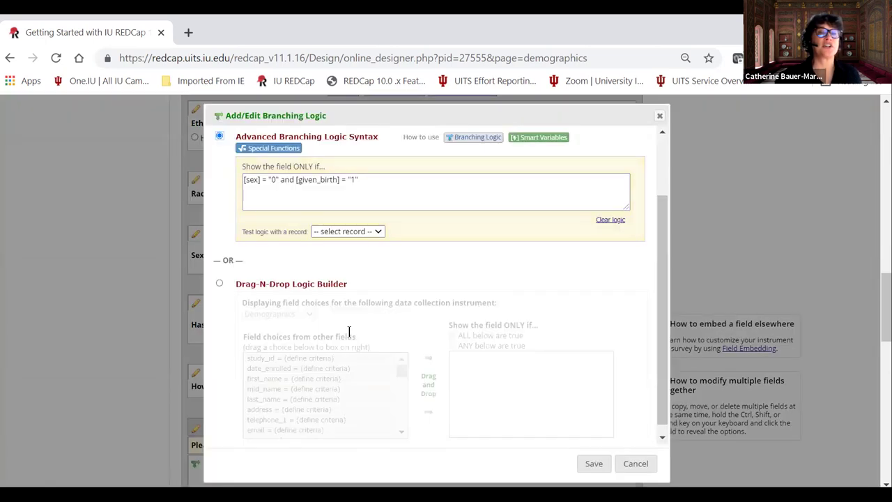
pyautogui.click(220, 285)
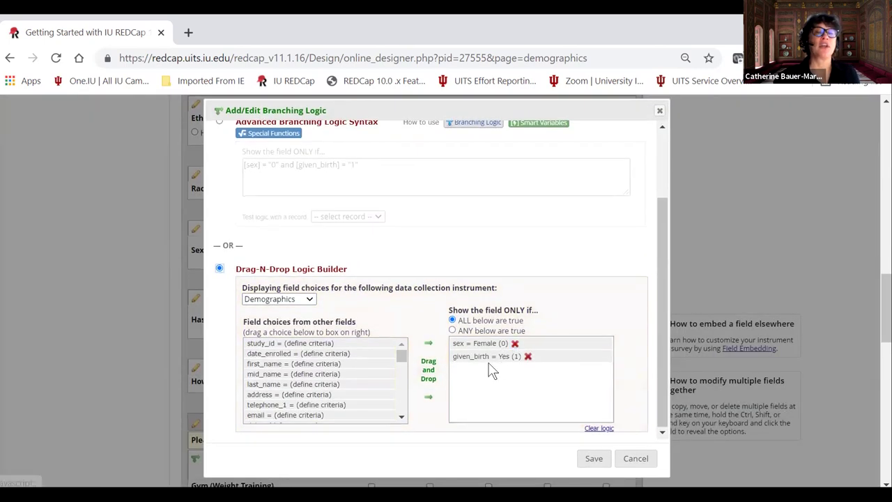
pyautogui.click(637, 456)
# Go from the Online Designer back to the Project Setup checklist.
pyautogui.scroll(-5, 317, 310)
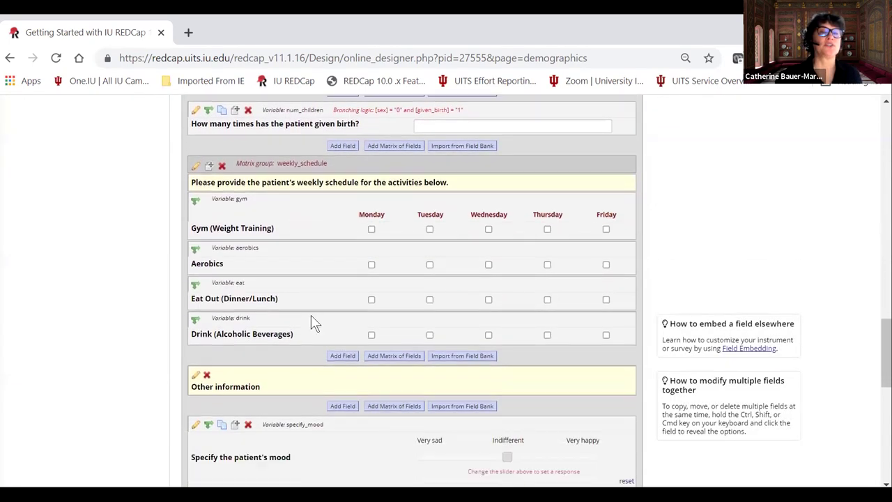
pyautogui.scroll(8, 311, 314)
pyautogui.scroll(3, 311, 322)
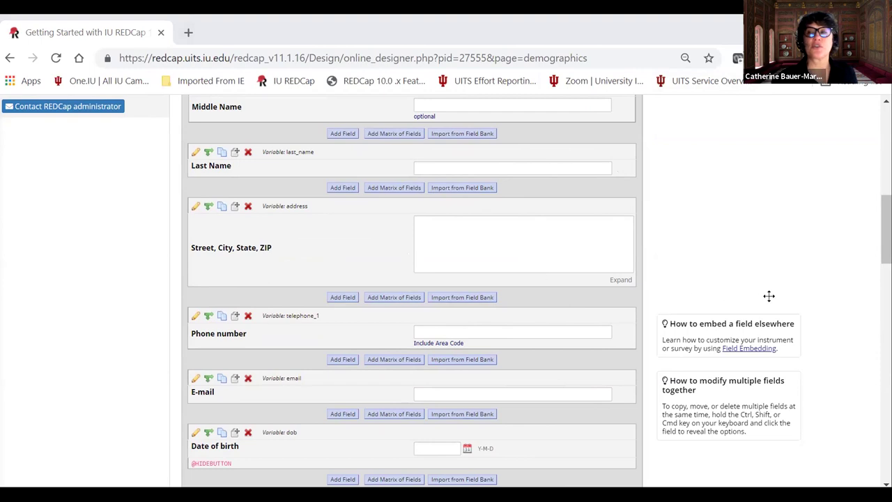
pyautogui.scroll(10, 446, 202)
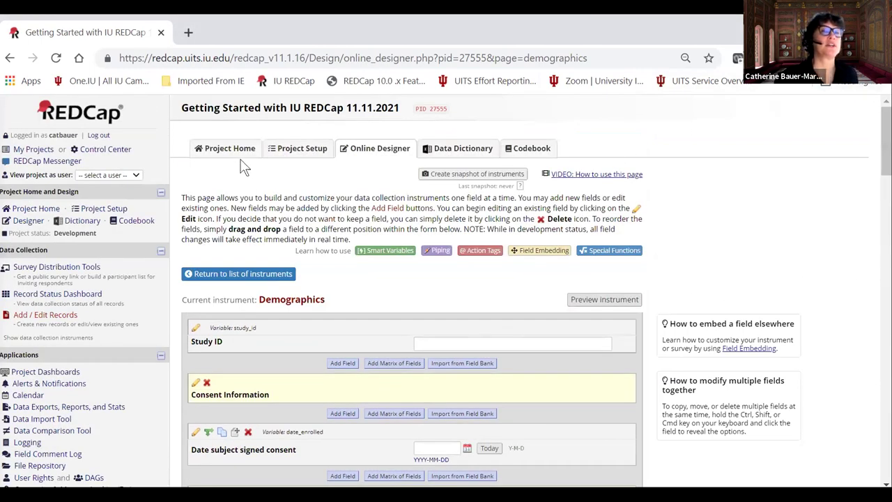
pyautogui.click(290, 152)
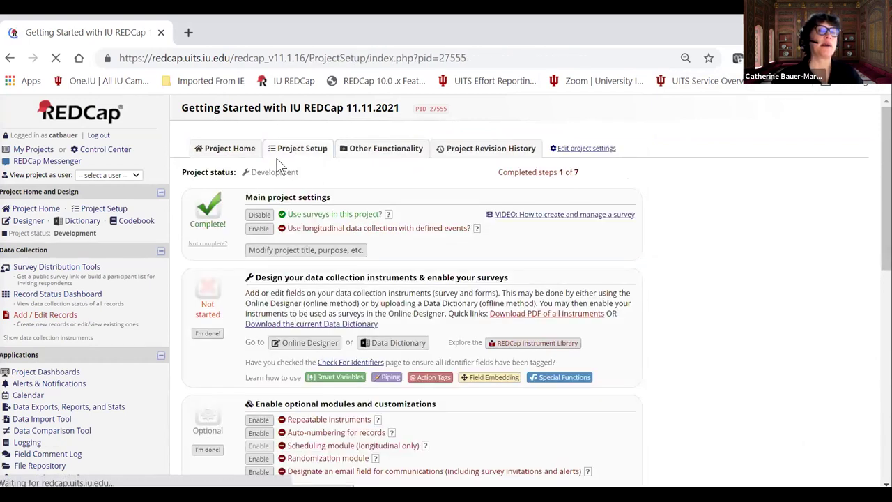
pyautogui.scroll(-1, 216, 299)
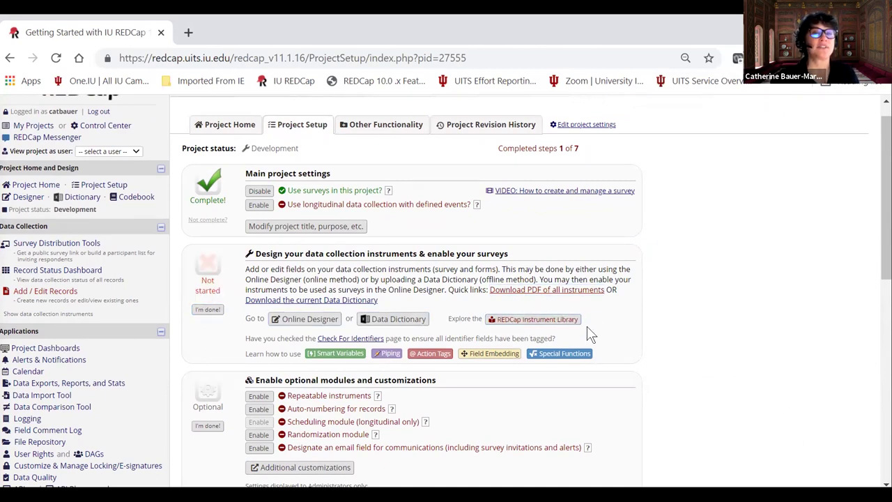
pyautogui.click(528, 321)
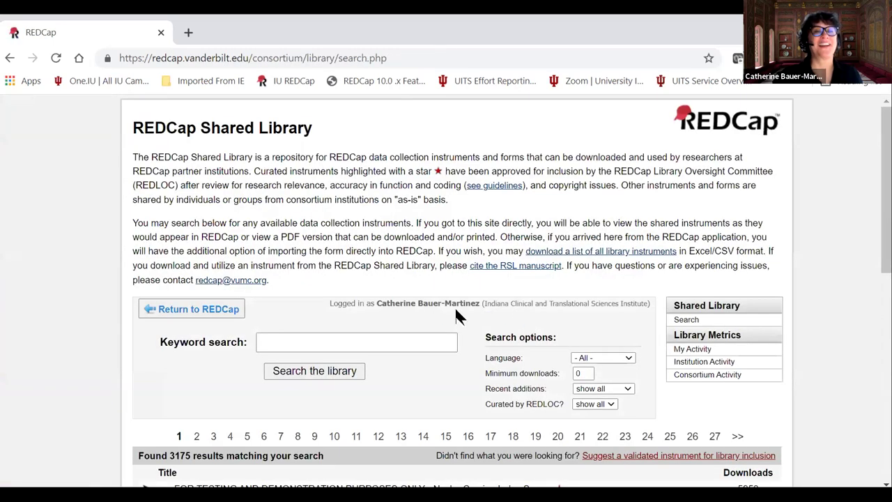
pyautogui.scroll(-2, 460, 318)
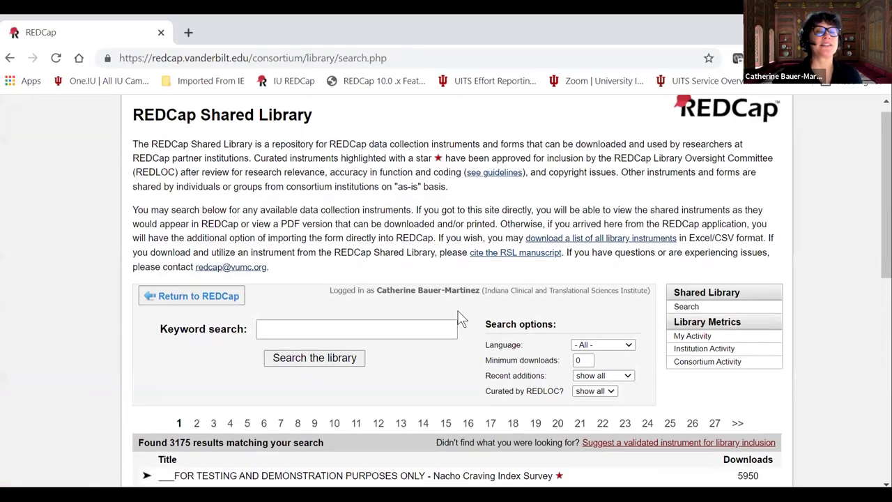
pyautogui.scroll(-1, 342, 352)
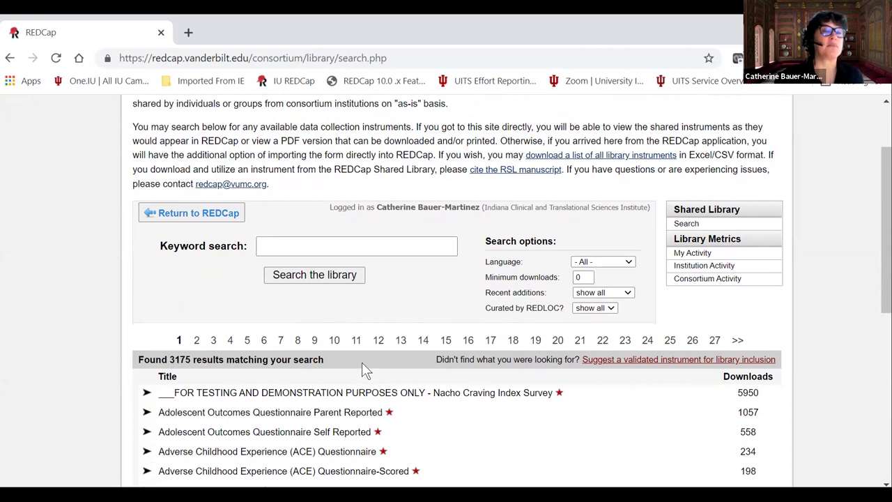
pyautogui.scroll(-1, 395, 398)
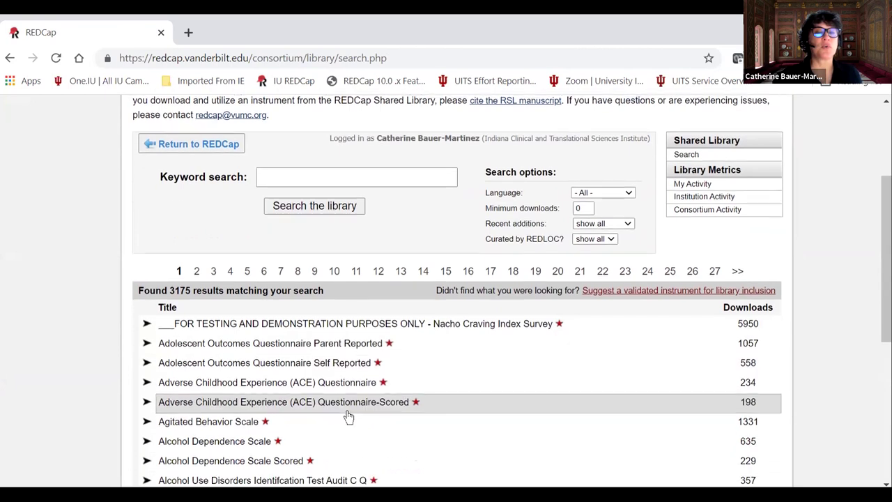
pyautogui.scroll(-1, 309, 432)
pyautogui.scroll(-1, 263, 454)
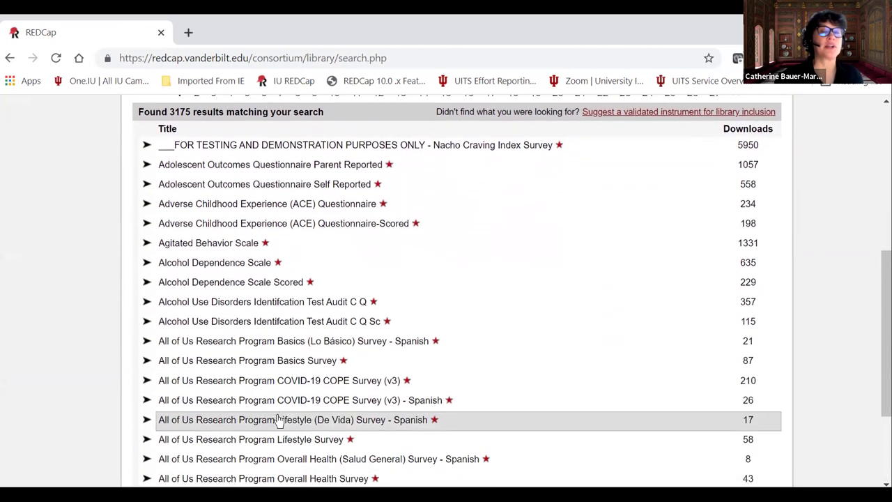
pyautogui.scroll(3, 289, 424)
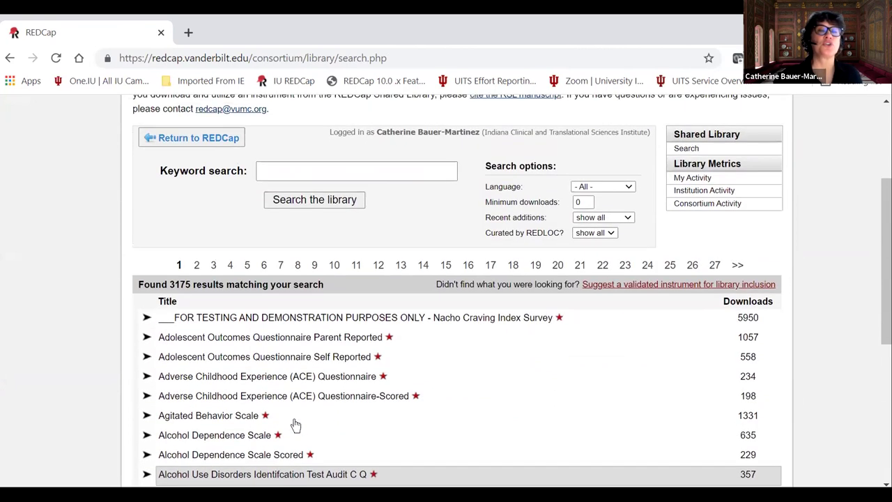
pyautogui.scroll(3, 296, 425)
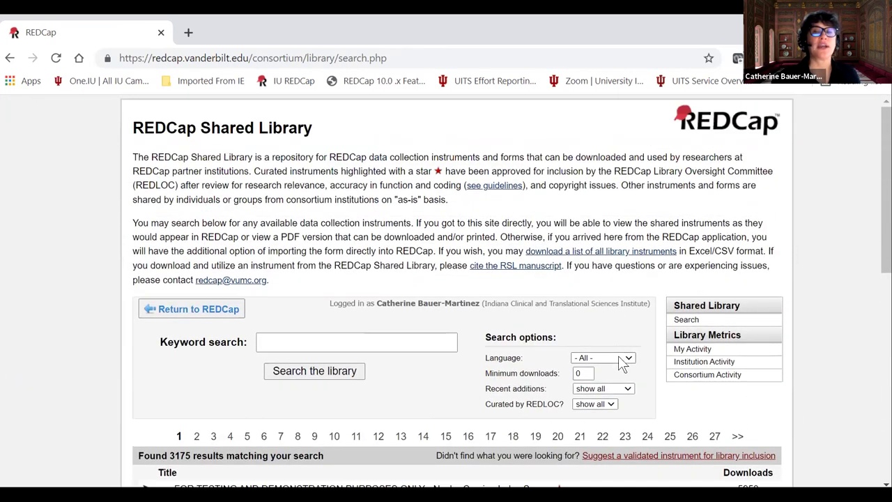
pyautogui.click(607, 358)
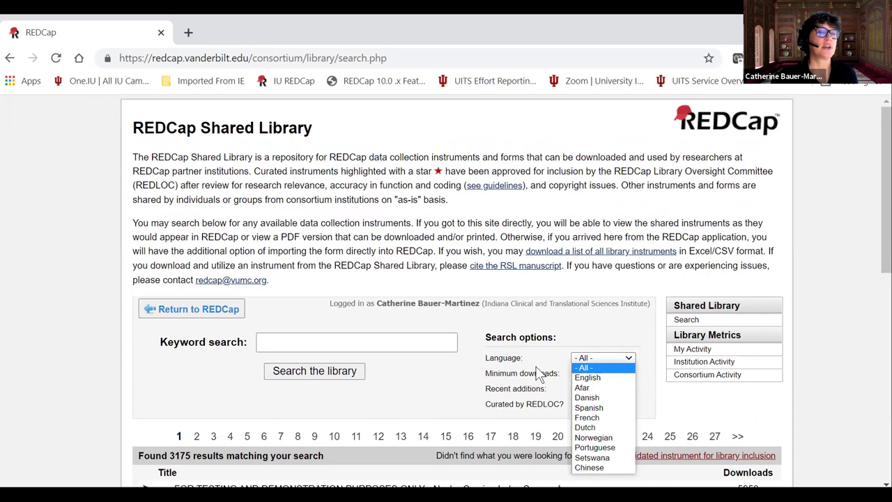
pyautogui.click(406, 400)
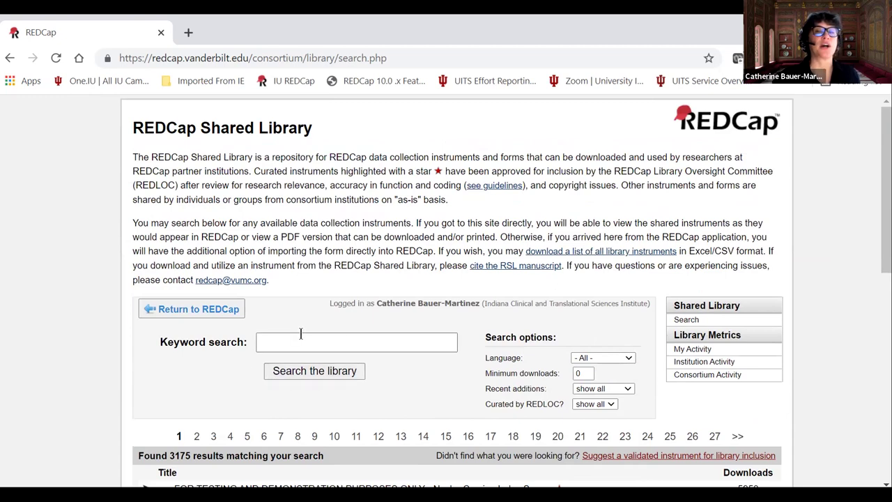
# Search the Shared Library for 'phq' and browse the matching instruments.
pyautogui.click(271, 341)
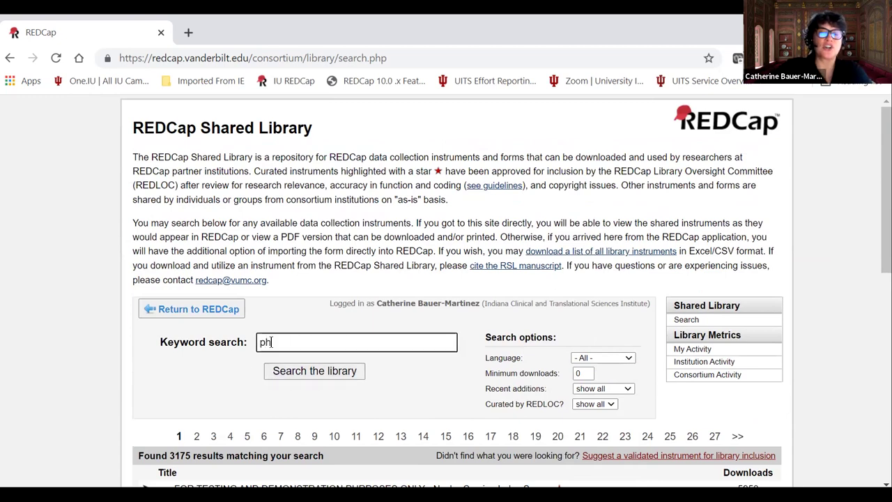
pyautogui.write('phq')
pyautogui.press('Return')
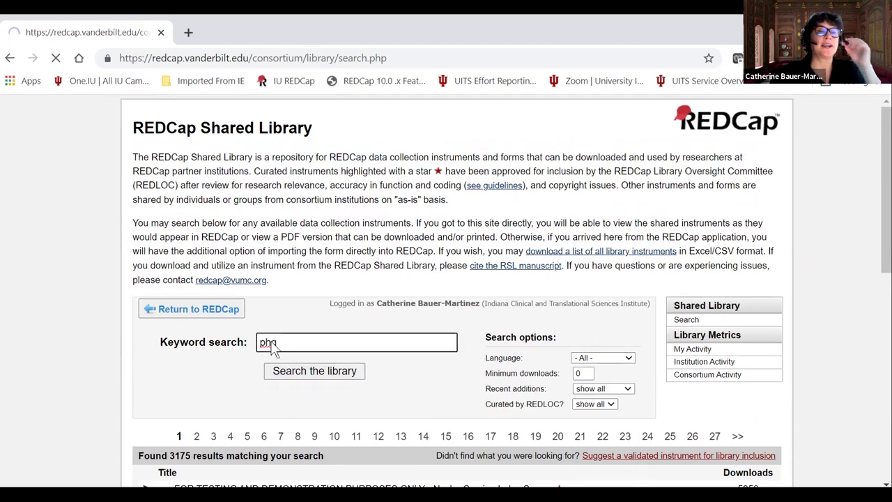
pyautogui.scroll(-3, 272, 398)
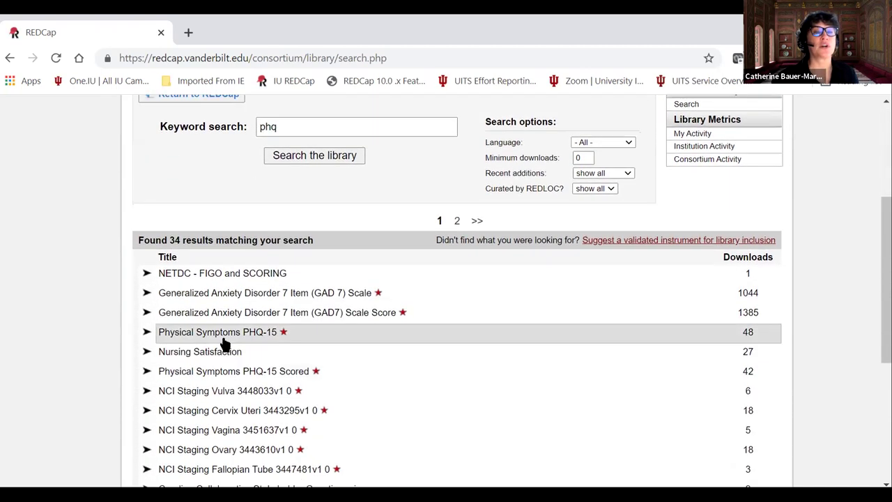
pyautogui.scroll(-1, 233, 356)
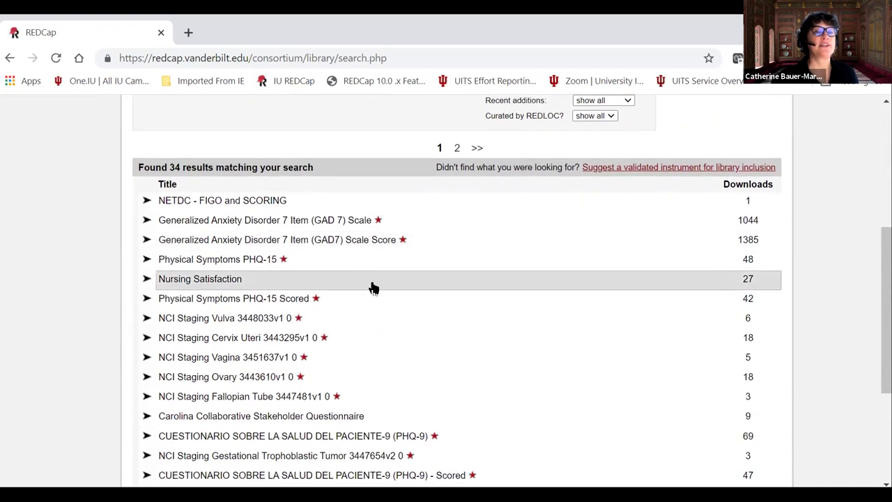
pyautogui.scroll(-3, 372, 292)
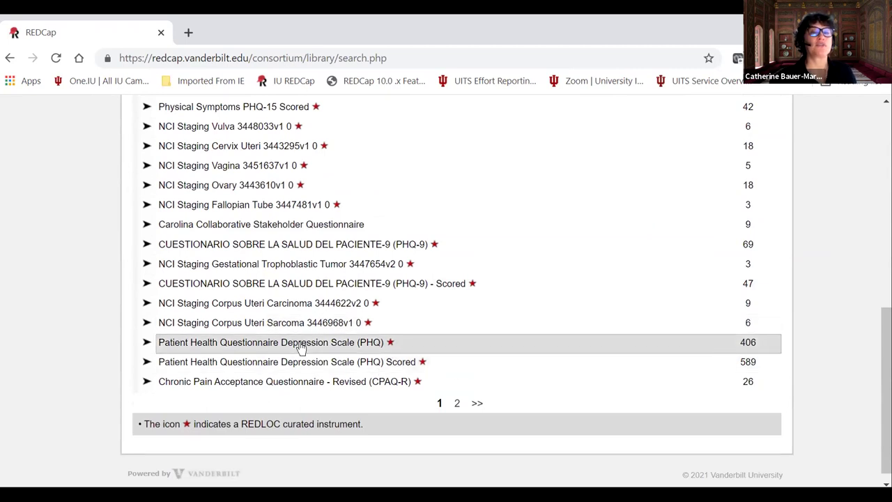
# Preview the Patient Health Questionnaire Depression Scale (PHQ) as a web page, then close the preview.
pyautogui.click(301, 345)
pyautogui.scroll(-1, 488, 369)
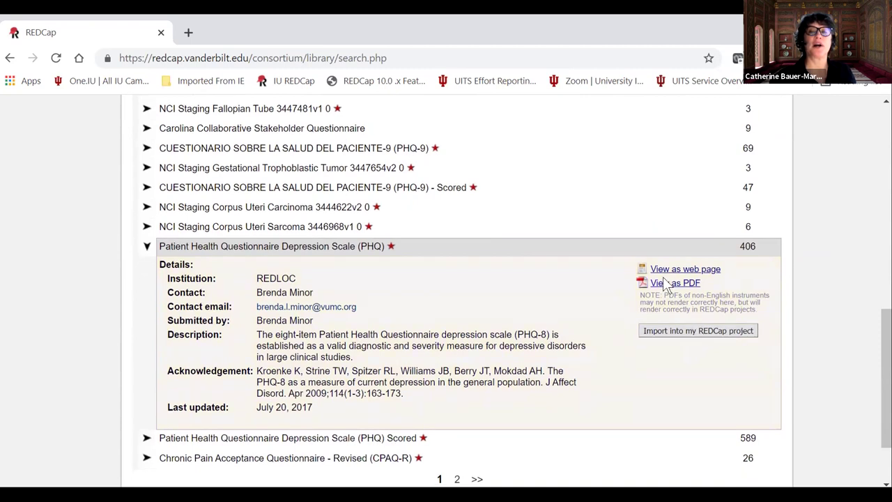
pyautogui.click(665, 270)
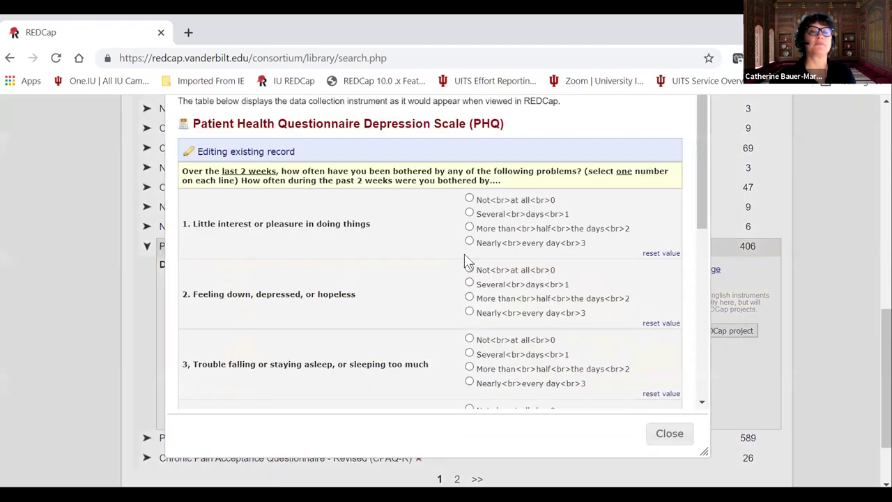
pyautogui.moveTo(702, 167); pyautogui.dragTo(696, 149)
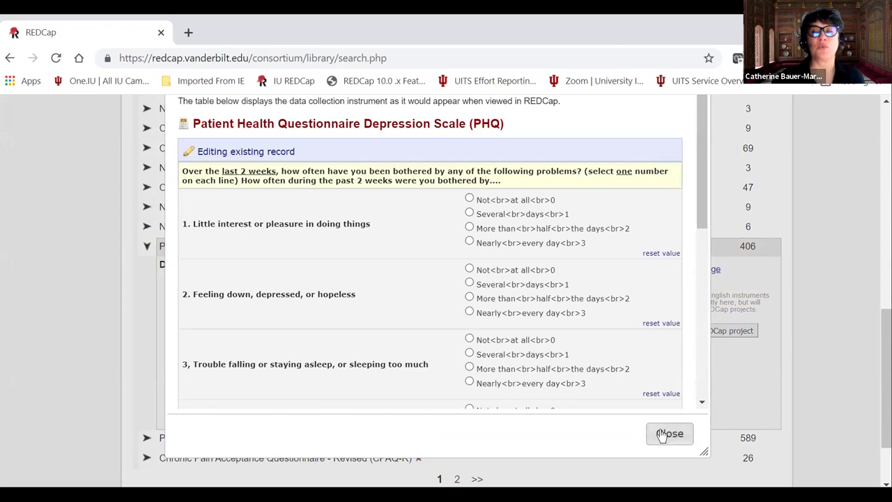
pyautogui.click(668, 434)
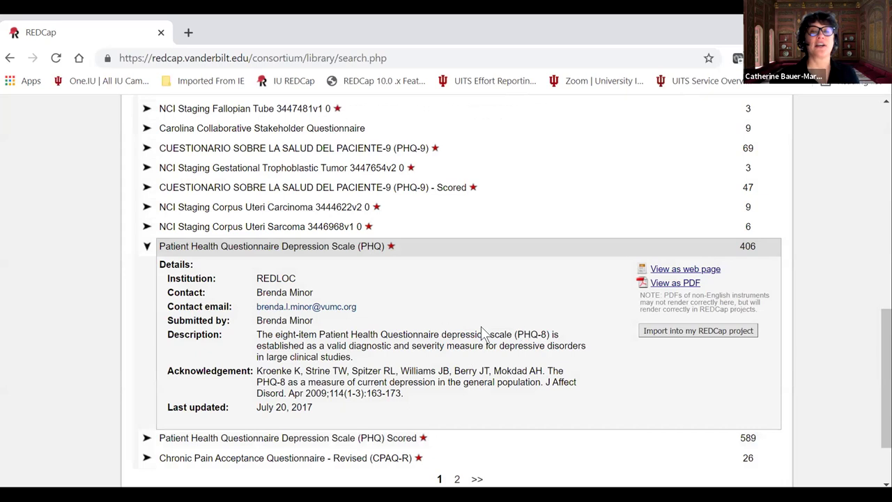
# Go back twice, past the 'phq' search results to the REDCap project setup page.
pyautogui.scroll(4, 514, 326)
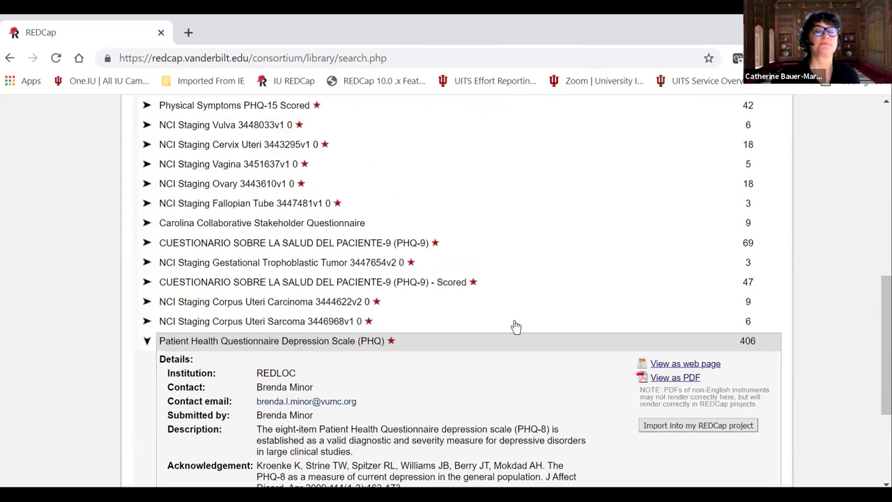
pyautogui.scroll(4, 516, 327)
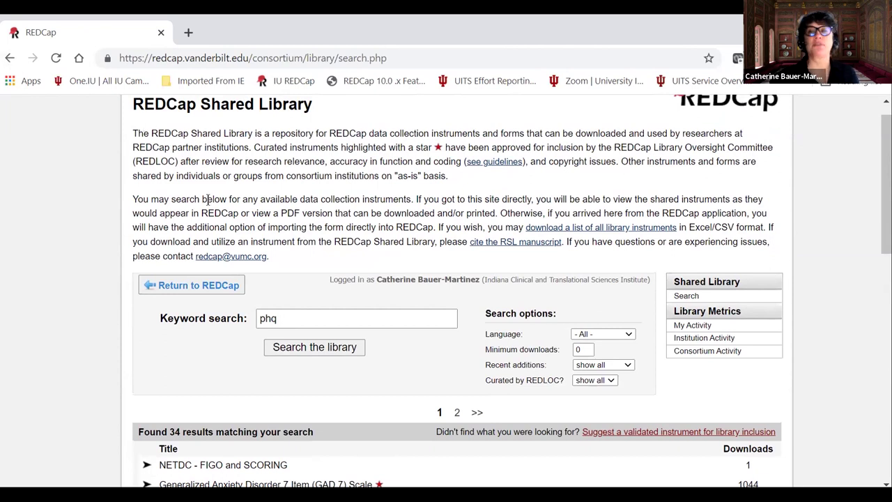
pyautogui.click(10, 60)
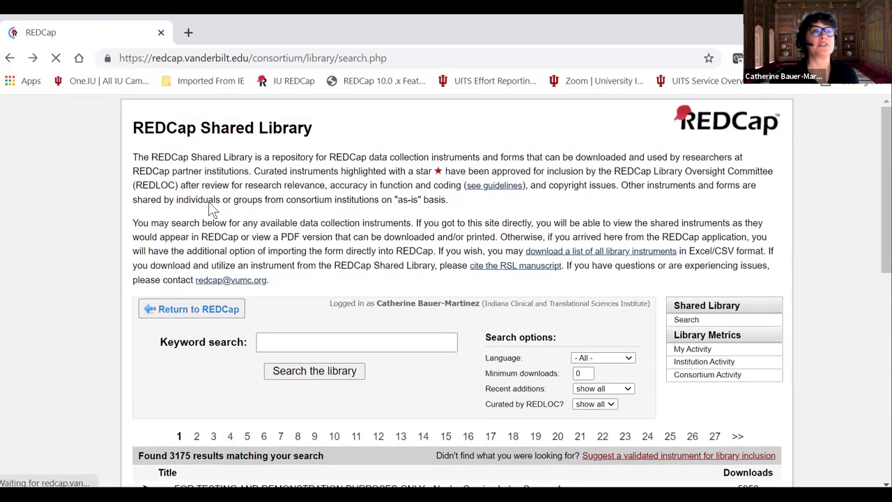
pyautogui.click(10, 60)
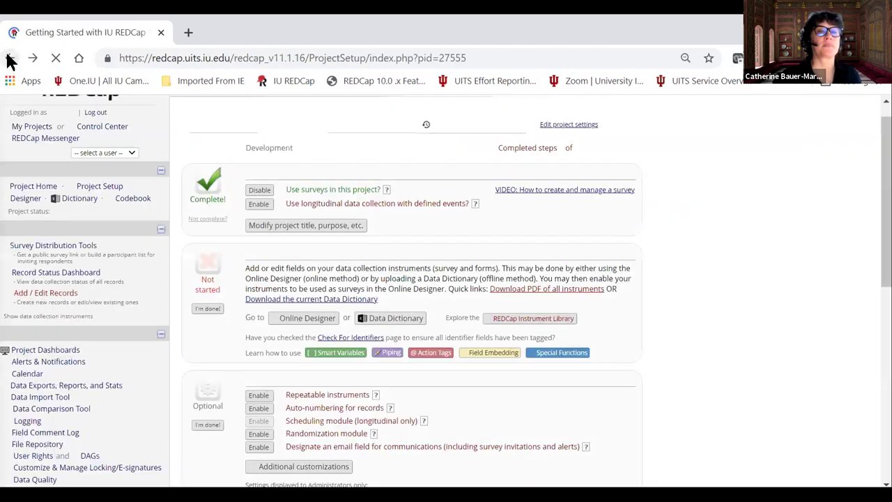
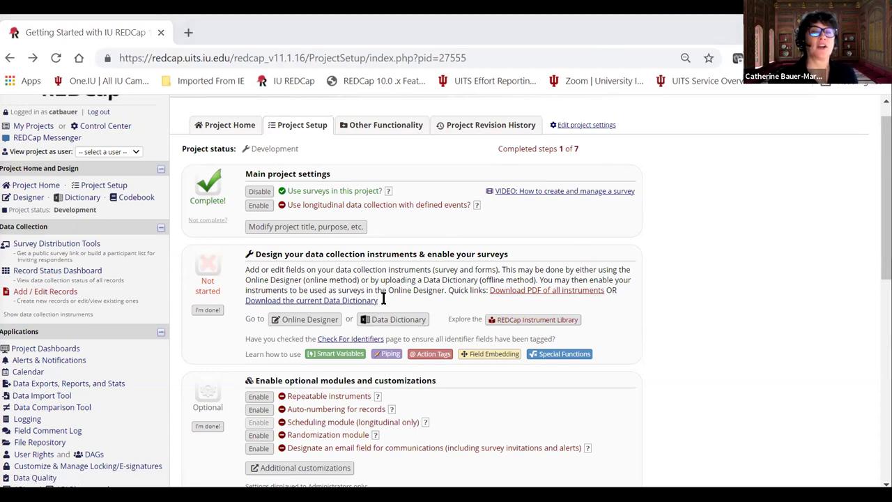
# Mark the instrument Design step as complete in Project Setup.
pyautogui.click(208, 309)
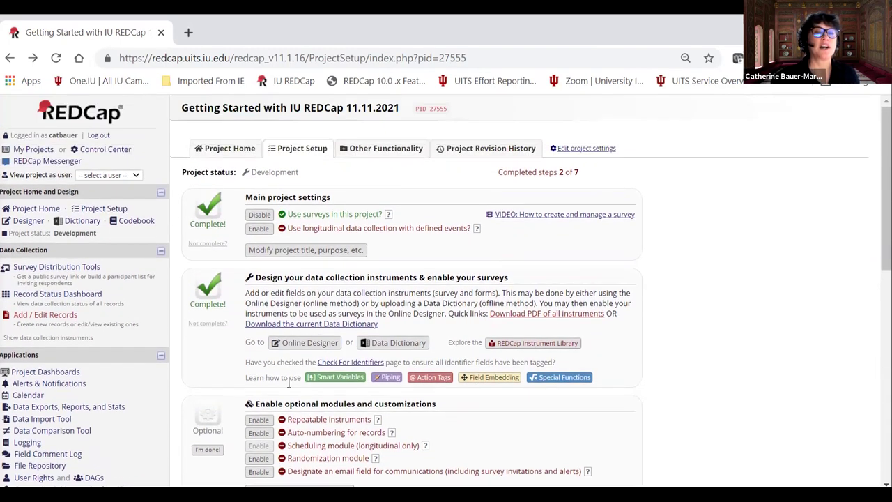
pyautogui.scroll(-3, 301, 357)
pyautogui.scroll(-4, 300, 356)
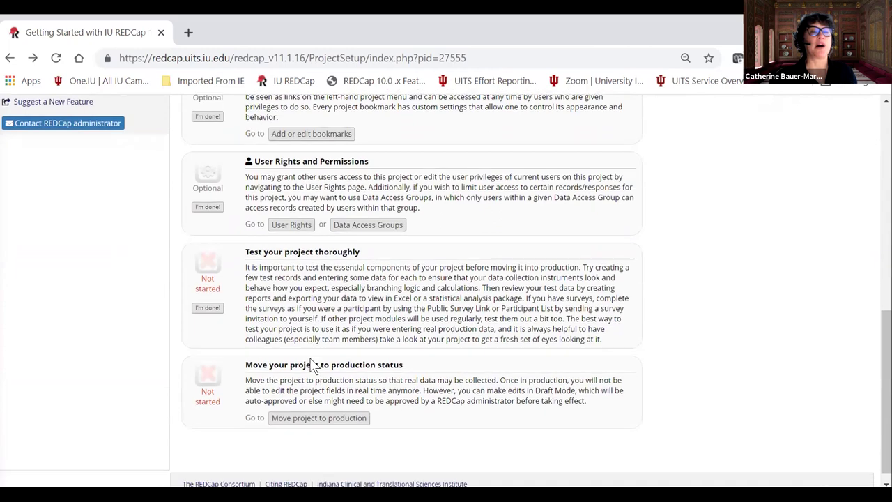
pyautogui.scroll(2, 330, 344)
pyautogui.scroll(6, 330, 344)
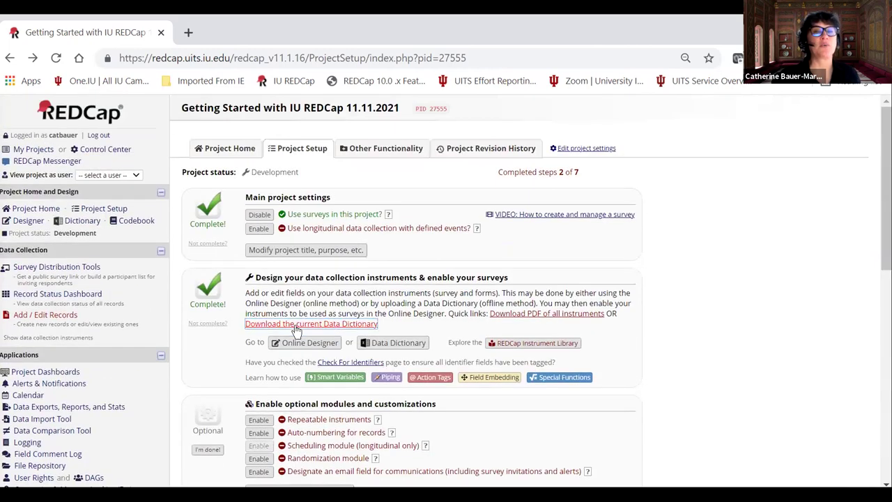
# Return to the Online Designer showing the six data collection instruments.
pyautogui.click(304, 342)
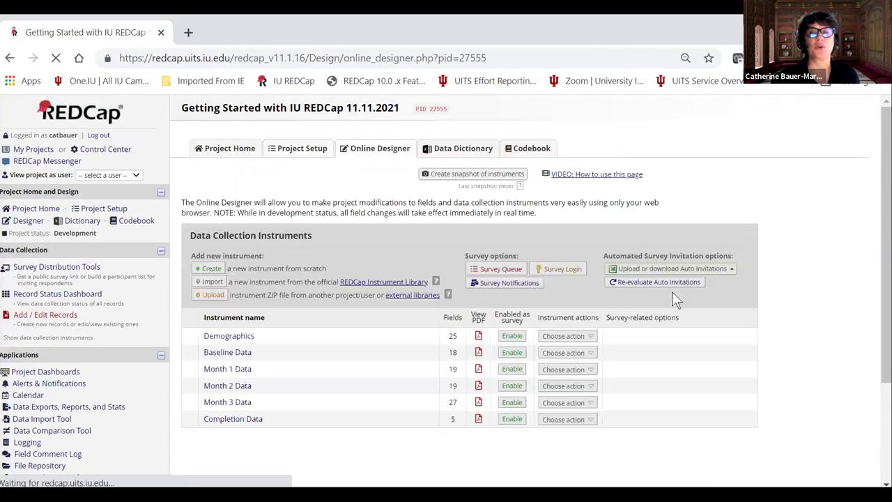
pyautogui.scroll(-1, 624, 300)
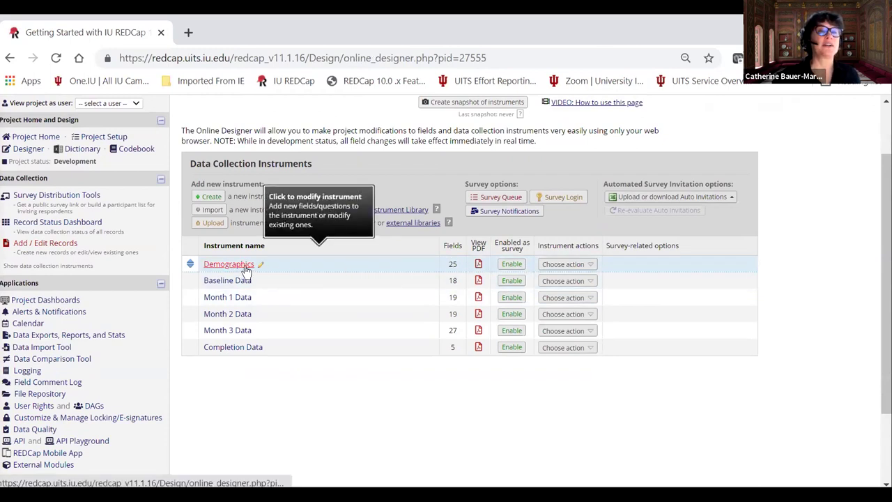
pyautogui.scroll(1, 258, 289)
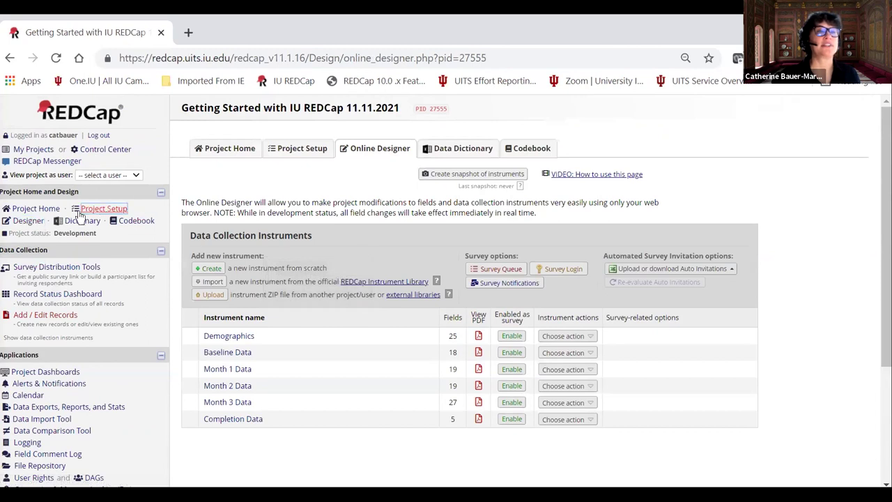
pyautogui.click(104, 208)
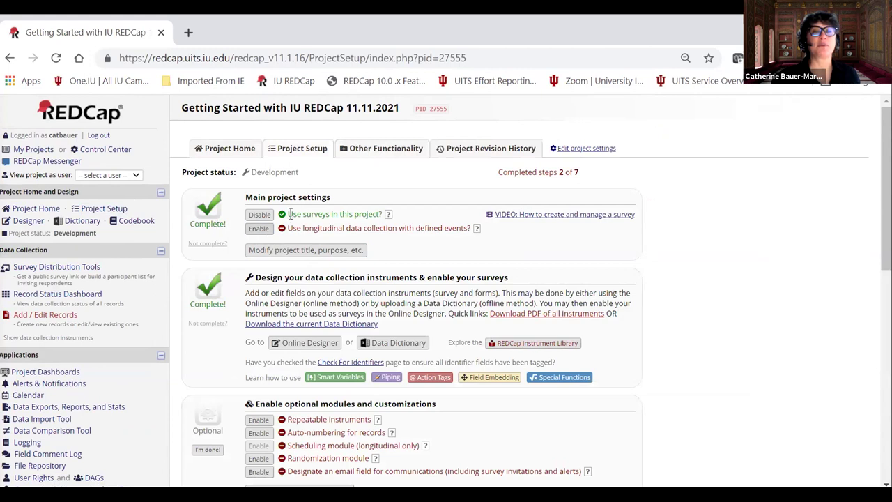
pyautogui.click(288, 346)
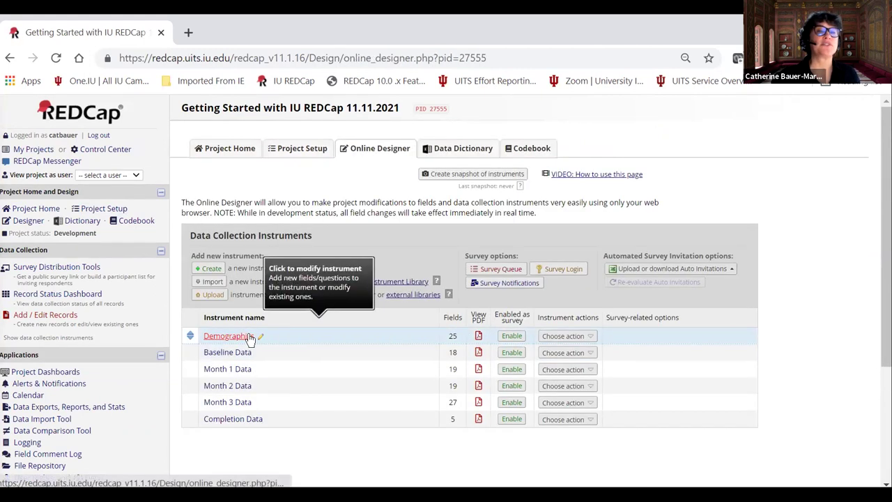
# Enable the Demographics instrument as a survey and review its survey settings.
pyautogui.click(512, 336)
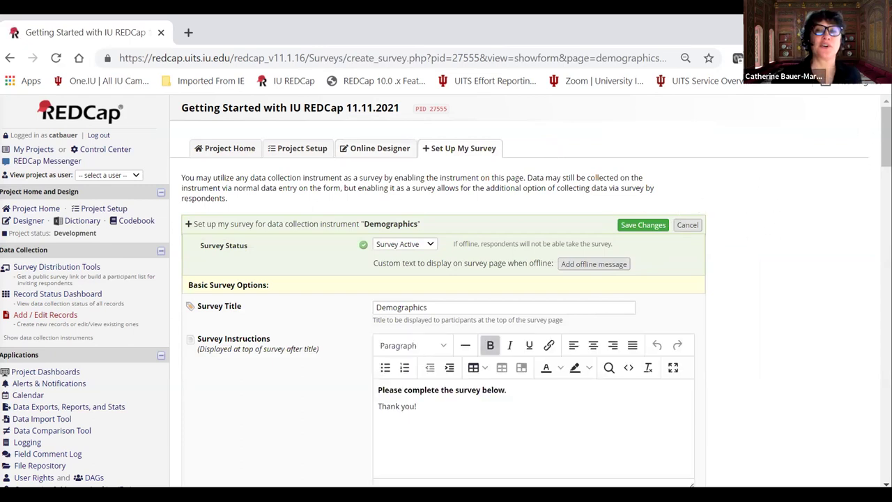
pyautogui.scroll(-1, 447, 291)
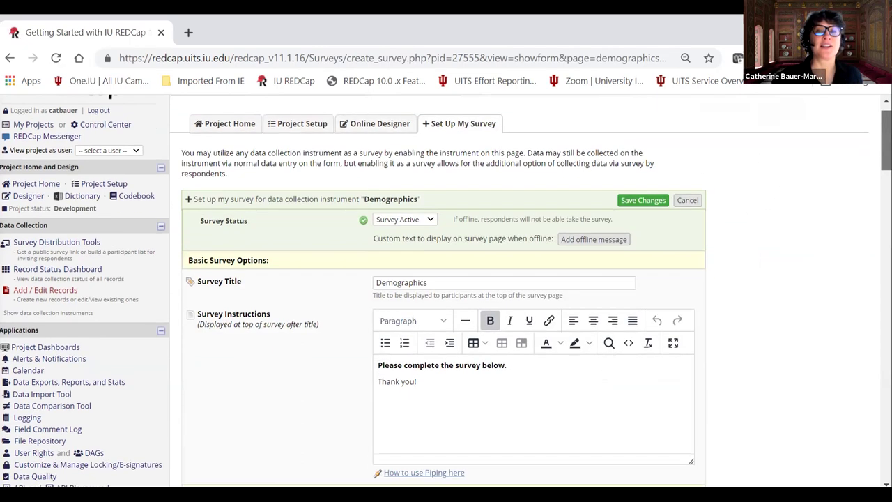
pyautogui.scroll(-5, 446, 291)
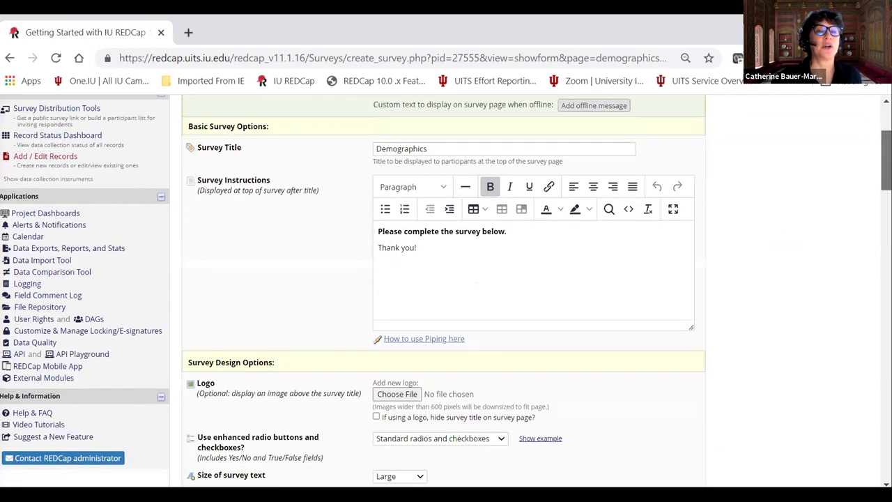
pyautogui.scroll(-4, 446, 290)
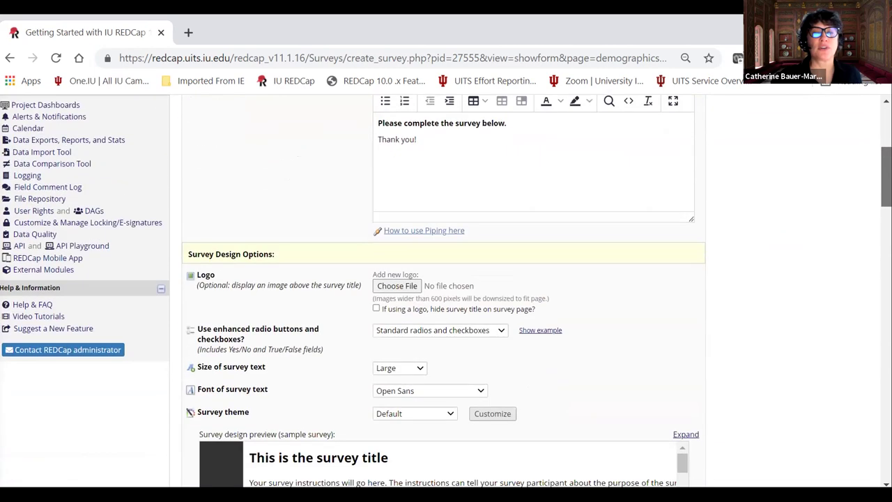
pyautogui.scroll(-3, 446, 290)
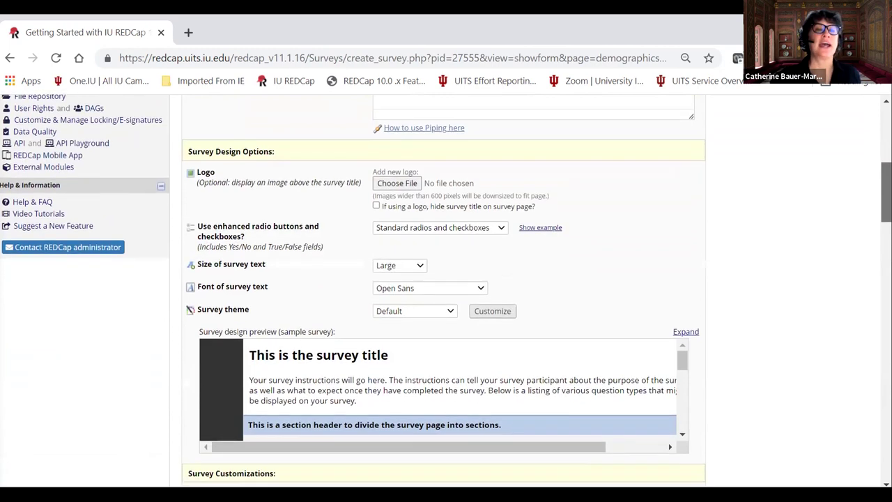
pyautogui.scroll(-2, 446, 290)
pyautogui.scroll(3, 446, 290)
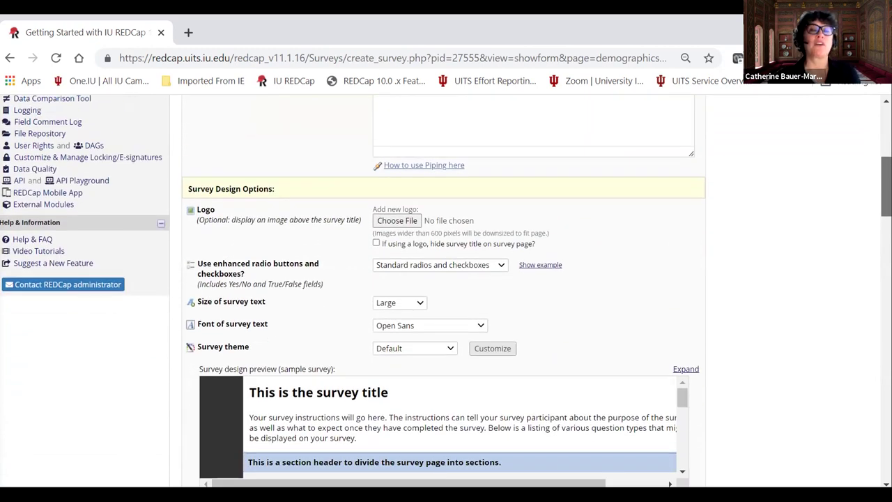
pyautogui.scroll(-2, 446, 290)
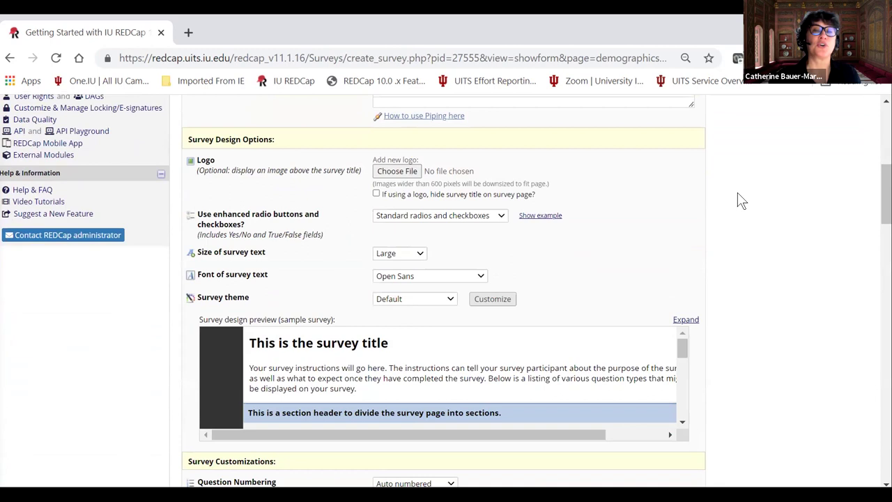
# Set enhanced radio buttons and checkboxes and the Cappucino survey theme.
pyautogui.click(500, 218)
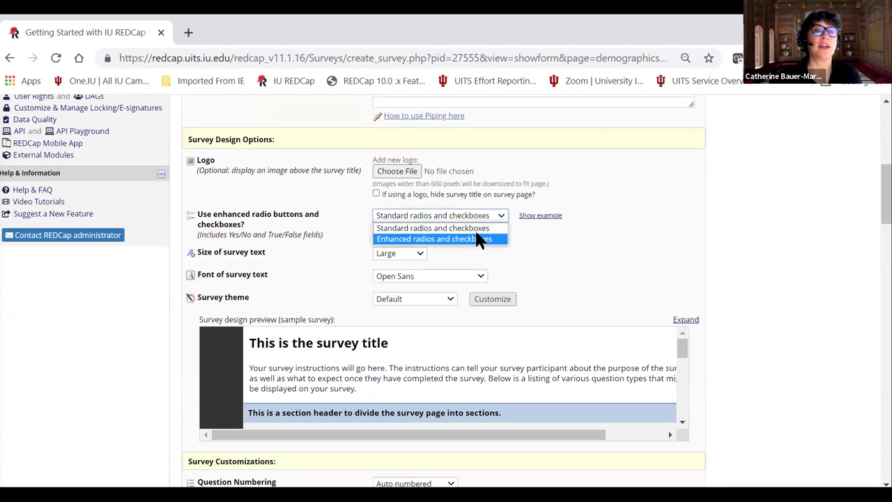
pyautogui.click(478, 239)
pyautogui.scroll(-3, 627, 214)
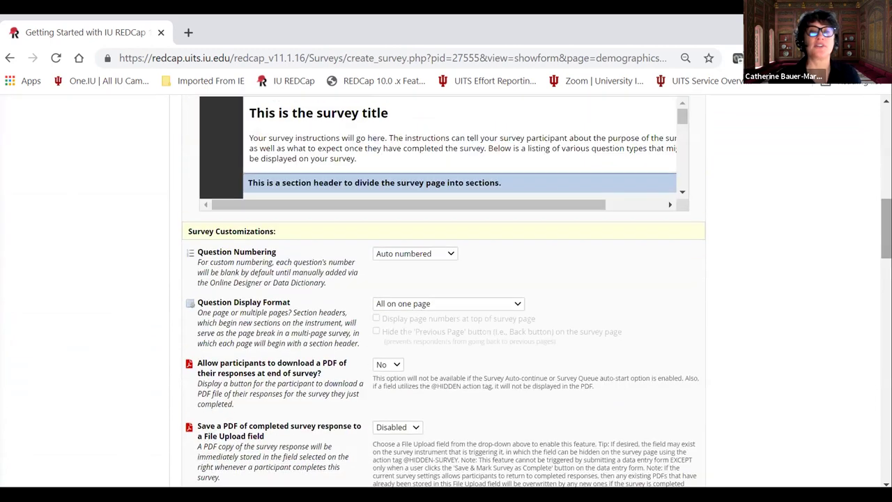
pyautogui.scroll(2, 626, 212)
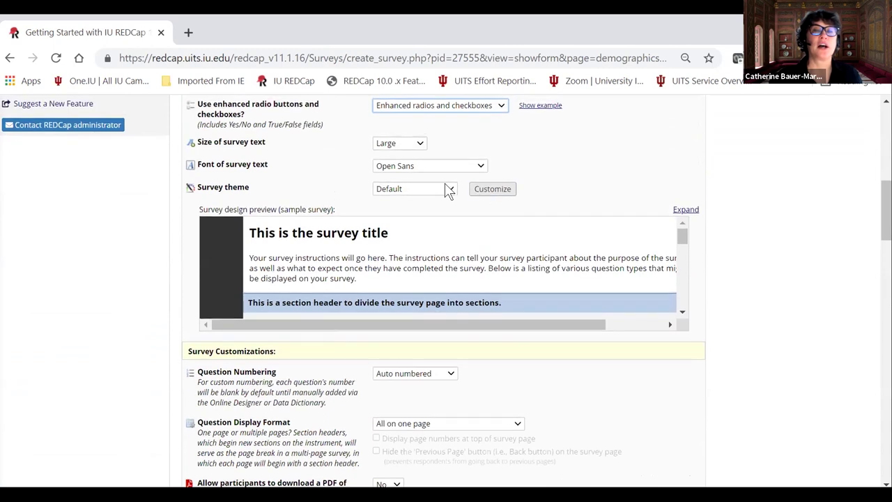
pyautogui.click(449, 190)
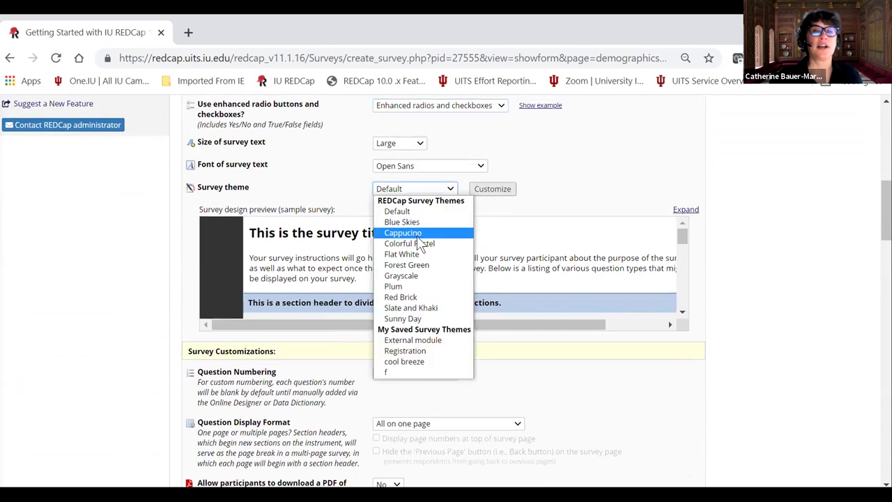
pyautogui.click(418, 235)
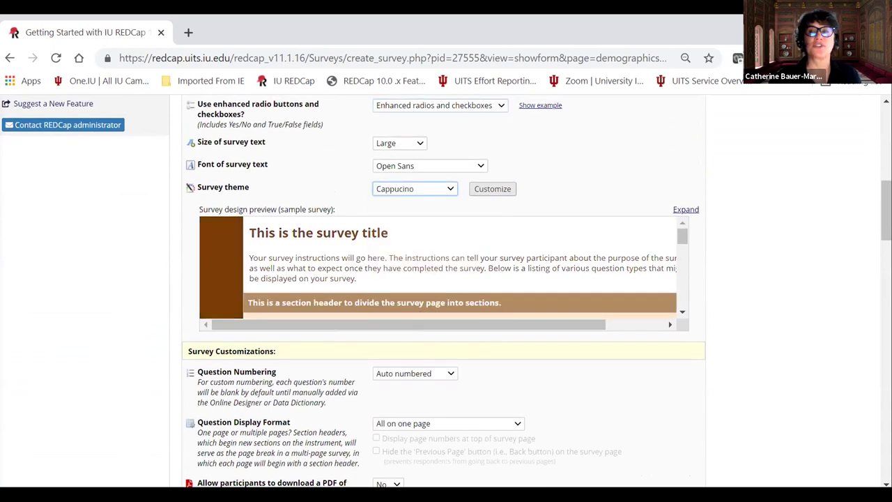
pyautogui.scroll(-3, 446, 291)
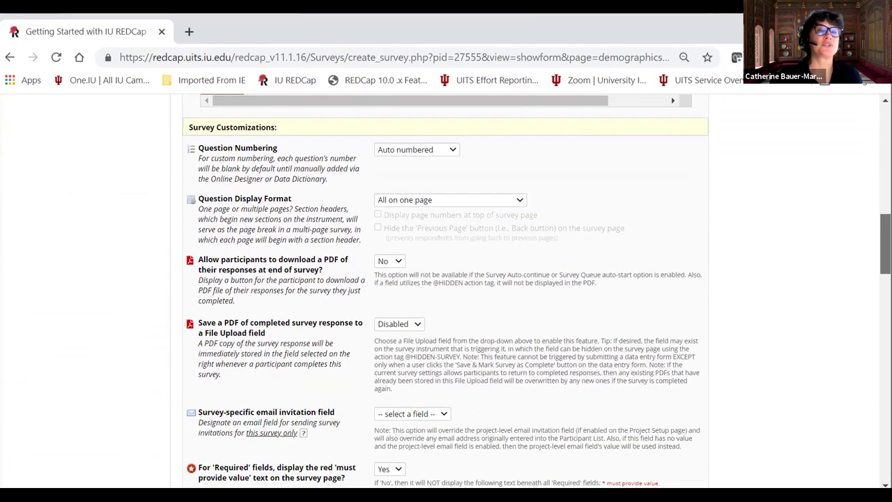
pyautogui.scroll(-6, 446, 291)
pyautogui.scroll(-2, 446, 290)
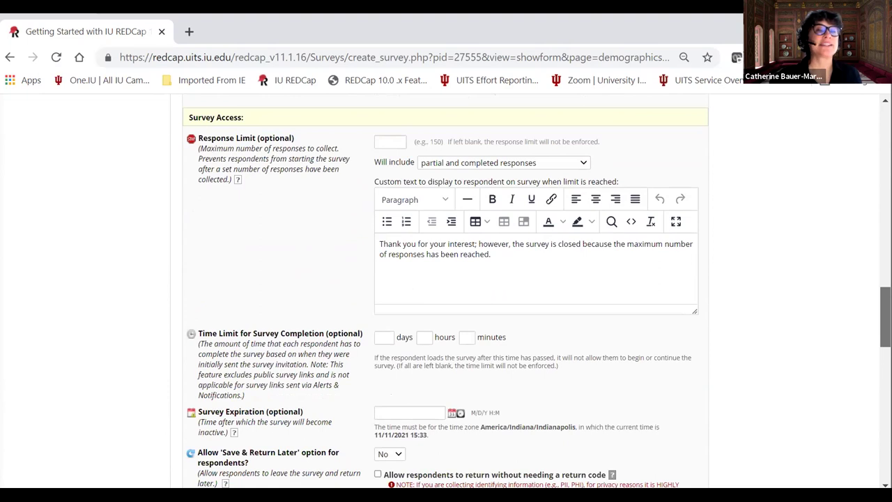
pyautogui.scroll(-4, 446, 290)
pyautogui.scroll(-5, 446, 291)
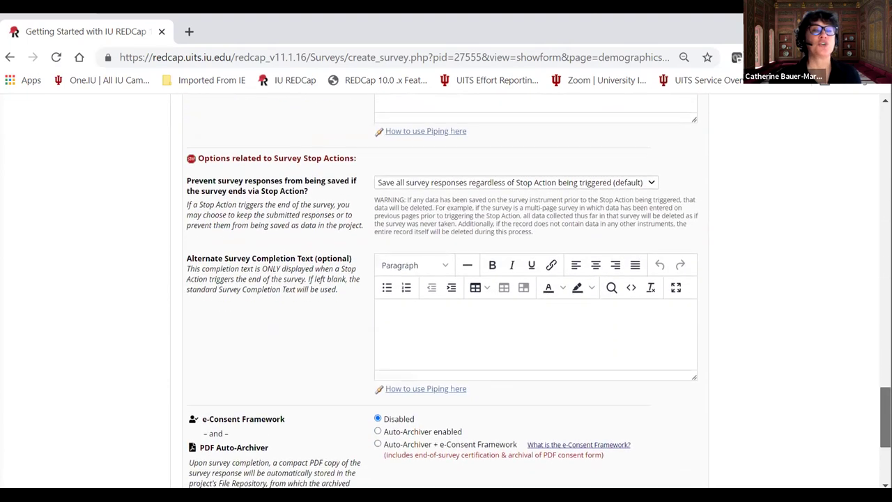
pyautogui.scroll(-3, 446, 290)
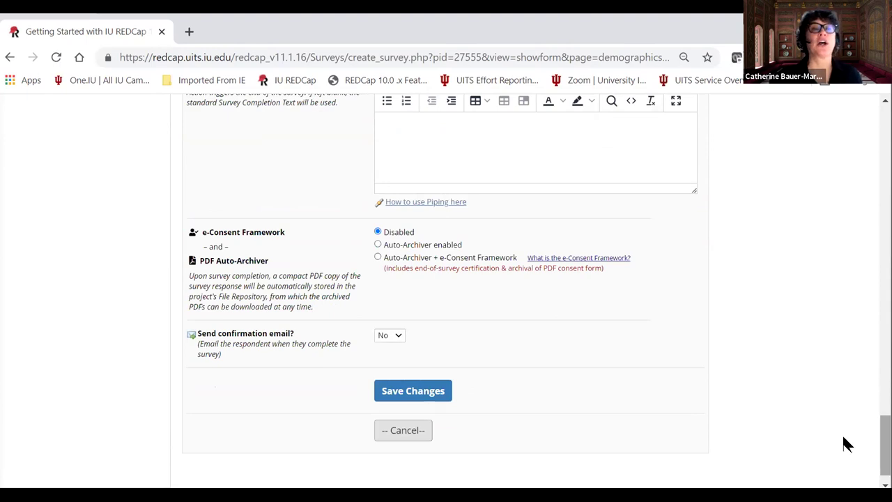
# Save the survey settings, then enable Google reCAPTCHA on the public survey link.
pyautogui.click(416, 394)
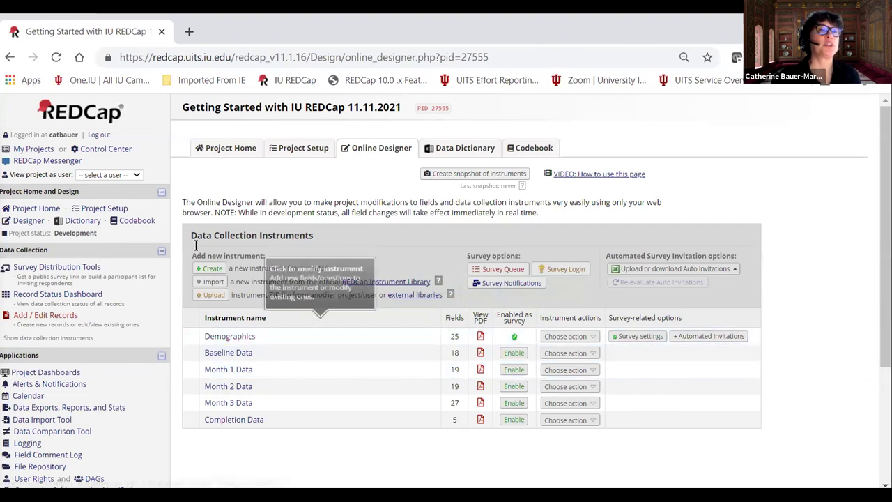
pyautogui.click(61, 269)
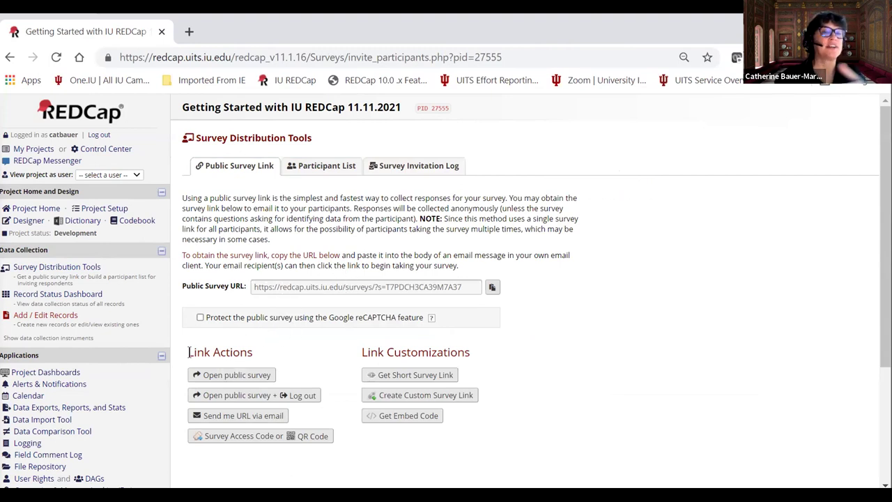
pyautogui.click(200, 318)
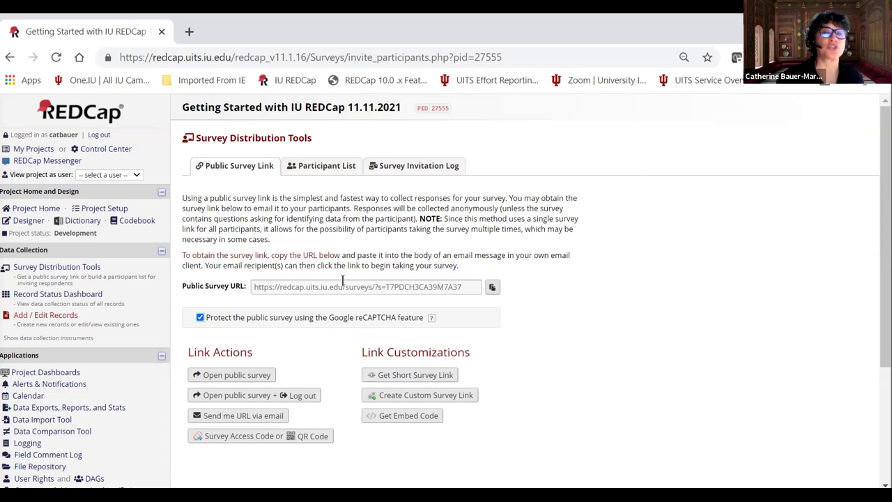
pyautogui.scroll(-1, 525, 340)
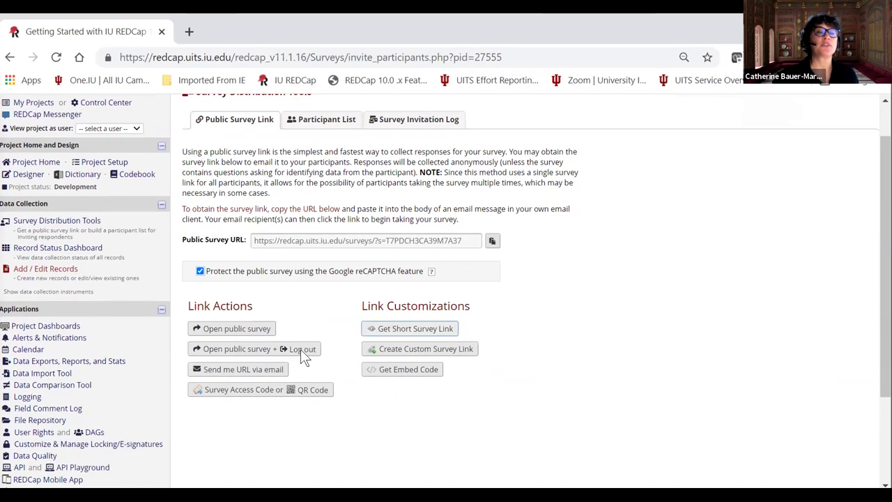
# Open the public survey and pass the reCAPTCHA chimney image challenge.
pyautogui.click(230, 327)
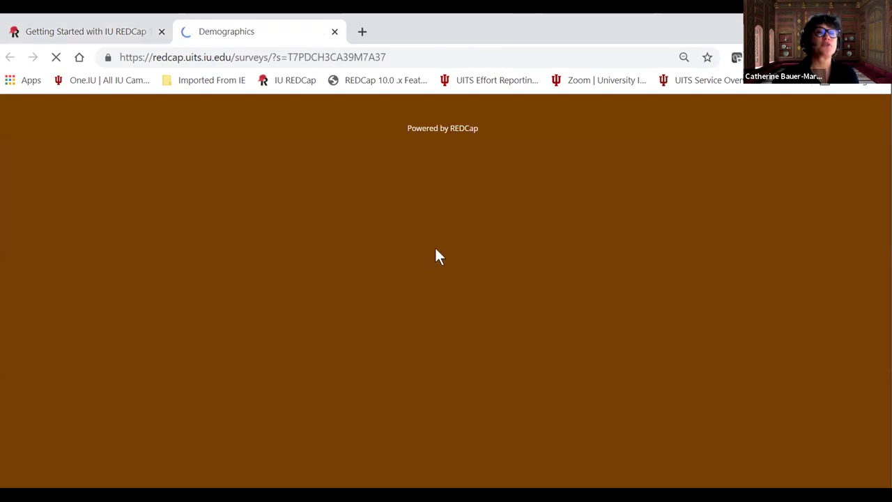
pyautogui.click(369, 211)
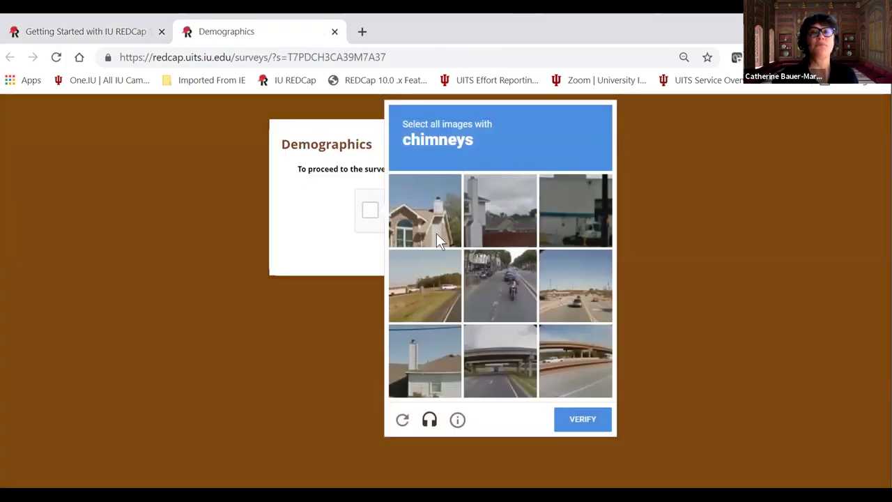
pyautogui.click(438, 231)
pyautogui.click(506, 237)
pyautogui.click(418, 352)
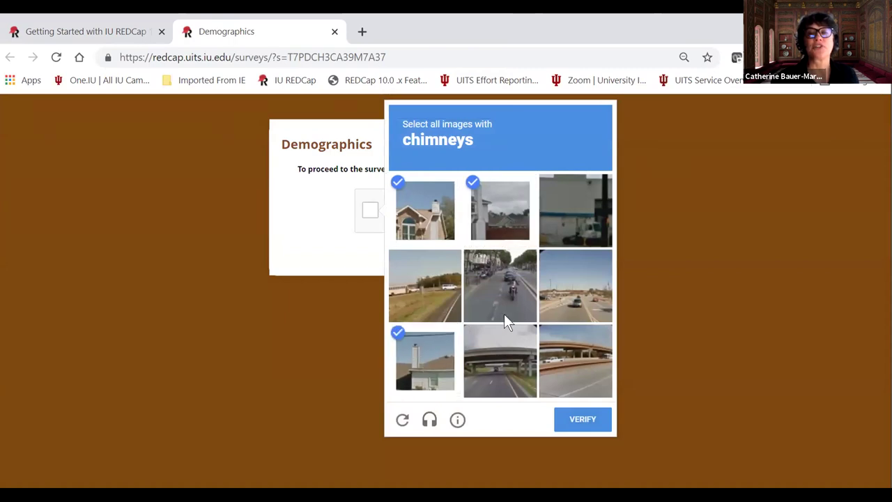
pyautogui.click(584, 422)
# Begin the survey, set today's consent date, and enter the respondent's name and street address.
pyautogui.click(433, 255)
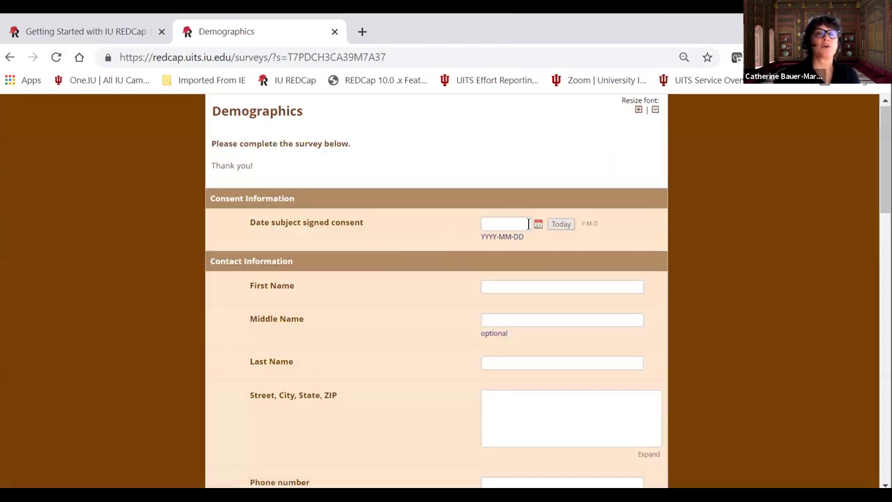
pyautogui.click(561, 224)
pyautogui.click(511, 285)
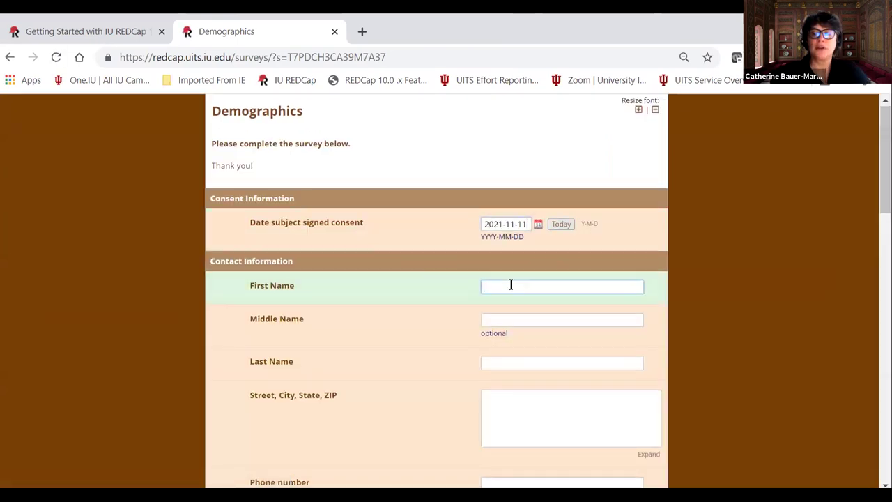
pyautogui.write('Terri')
pyautogui.press('Tab')
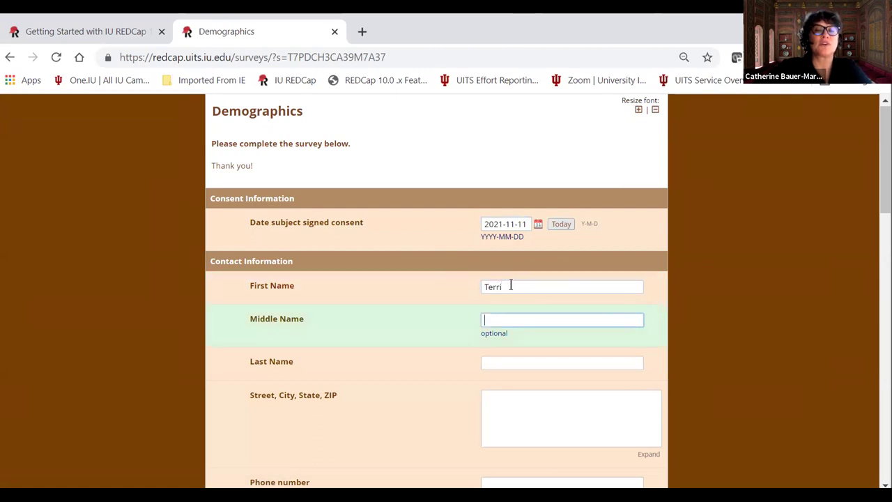
pyautogui.press('Tab')
pyautogui.write('C')
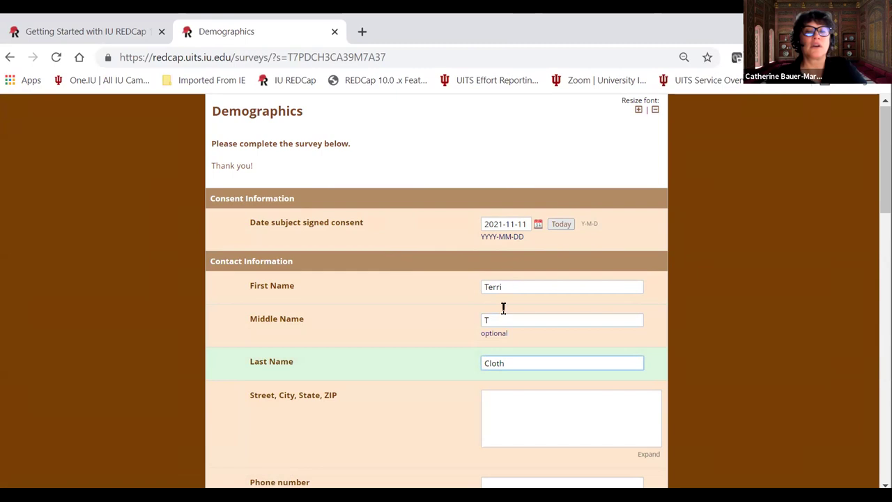
pyautogui.click(505, 415)
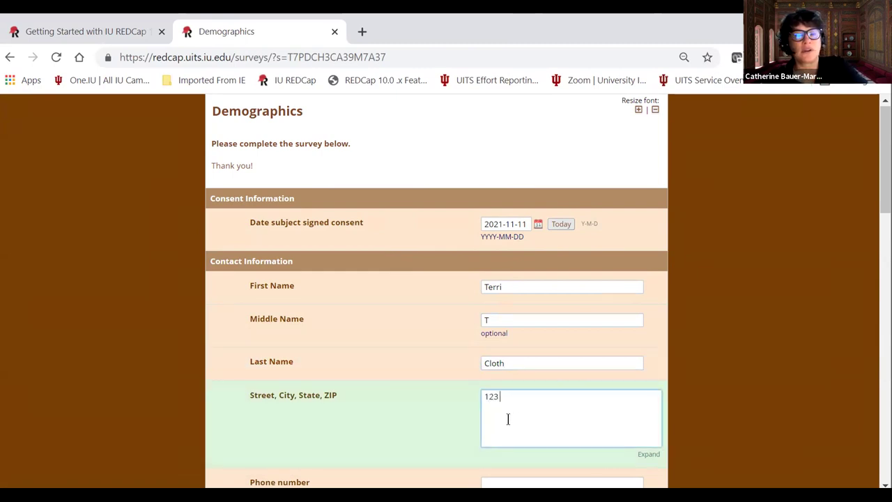
pyautogui.write('123 Street ')
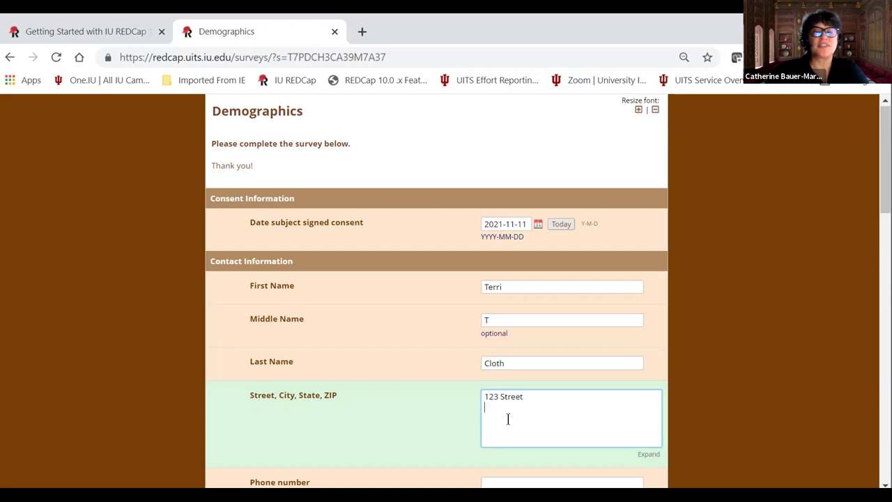
pyautogui.write('Indianapolis, IN ')
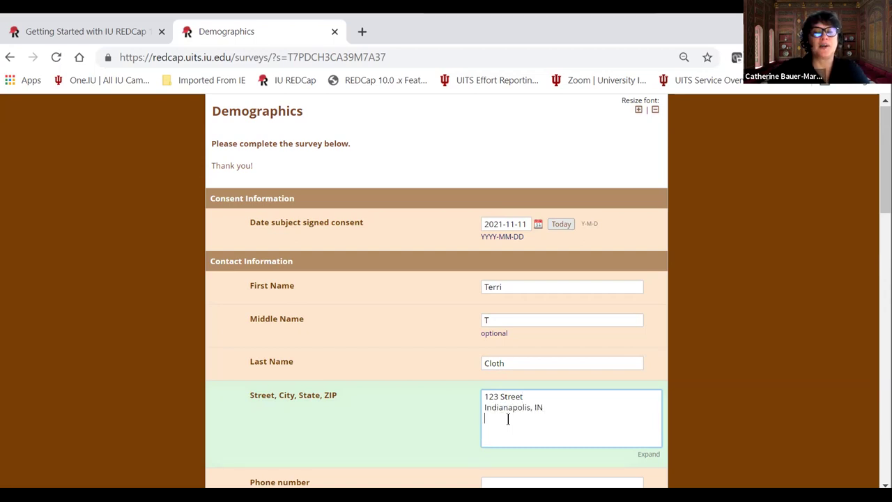
pyautogui.write('474701')
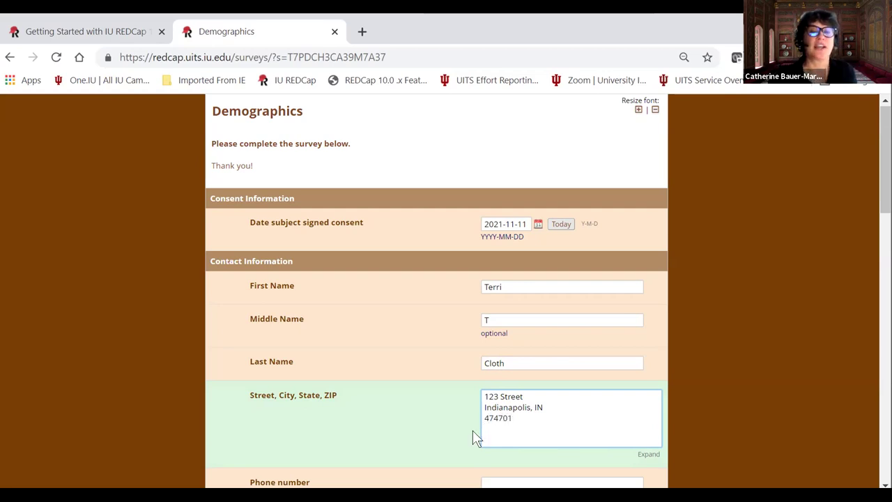
# Enter the respondent's phone number and e-mail address.
pyautogui.scroll(-2, 474, 432)
pyautogui.click(496, 339)
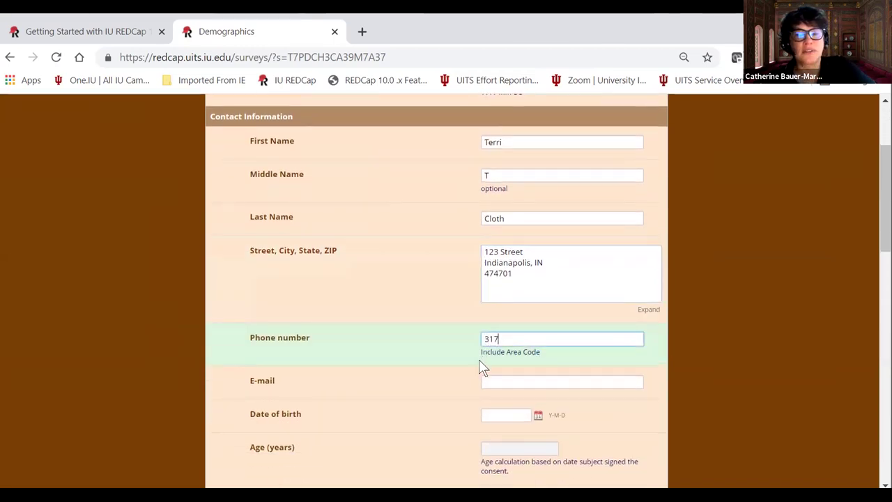
pyautogui.click(498, 384)
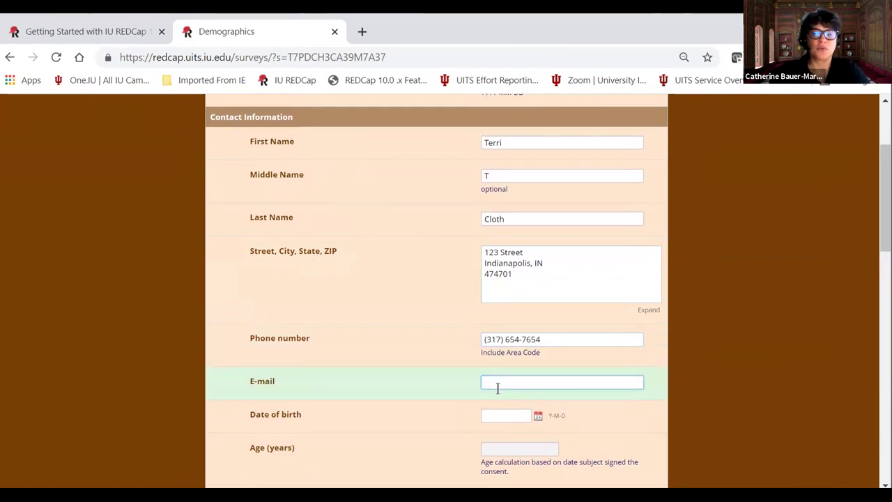
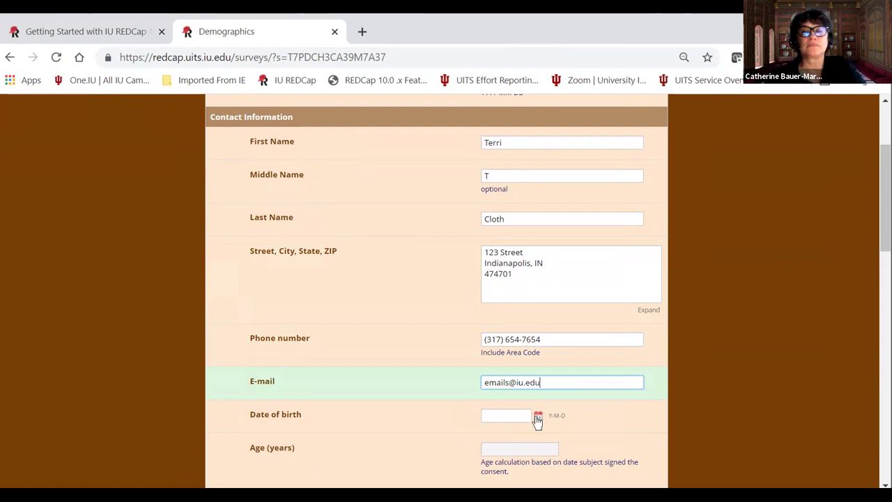
pyautogui.click(537, 416)
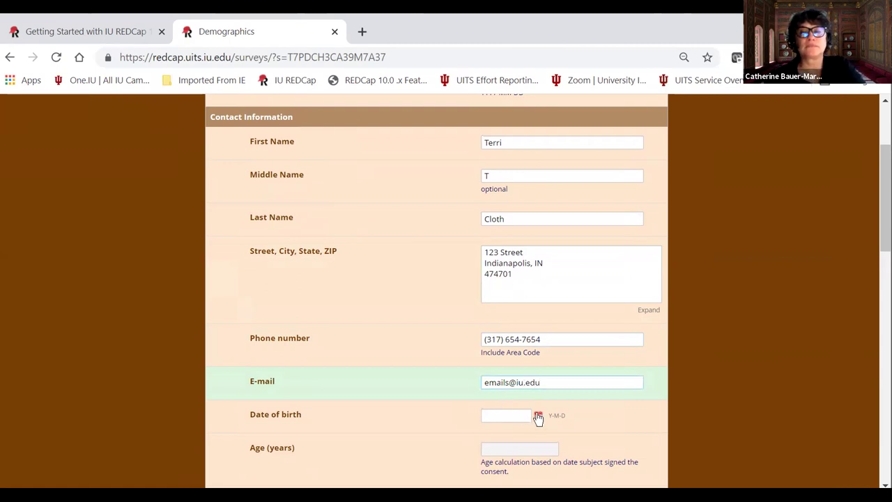
pyautogui.click(570, 304)
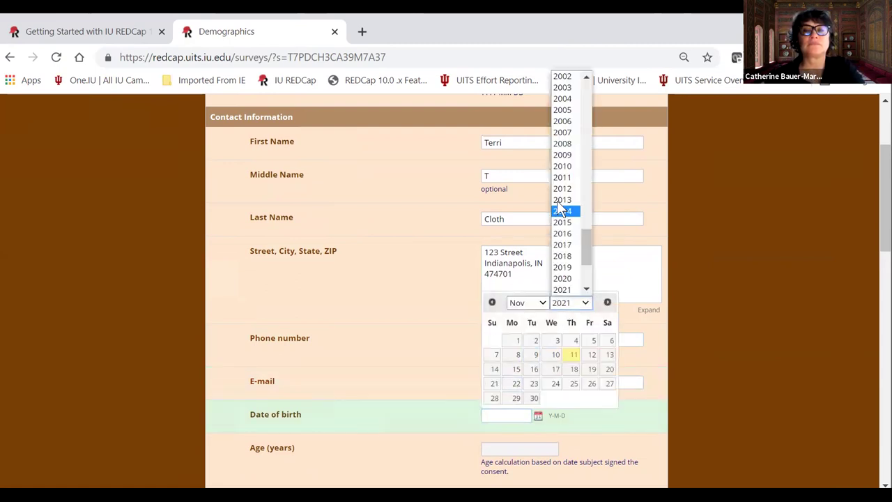
pyautogui.click(562, 77)
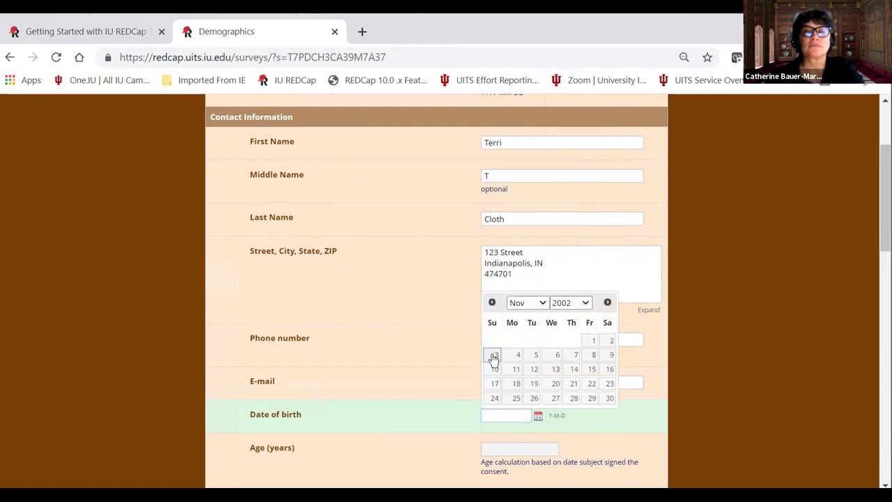
pyautogui.click(495, 355)
pyautogui.scroll(-4, 534, 363)
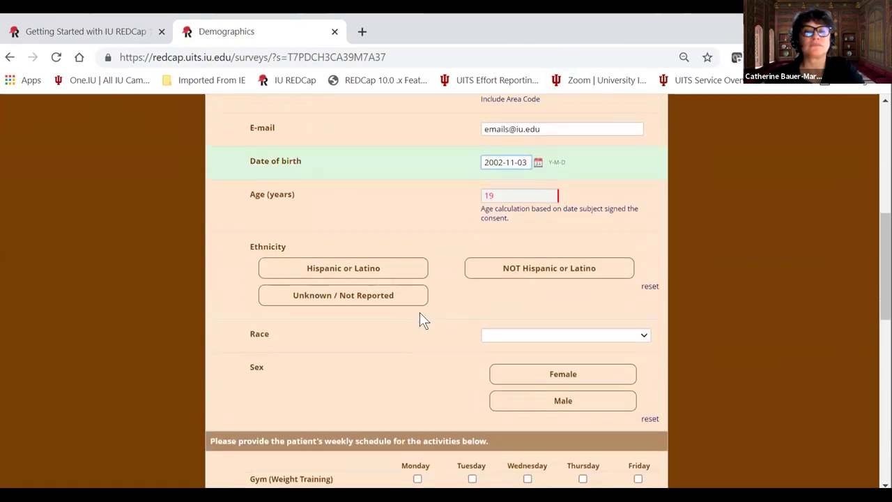
pyautogui.click(339, 256)
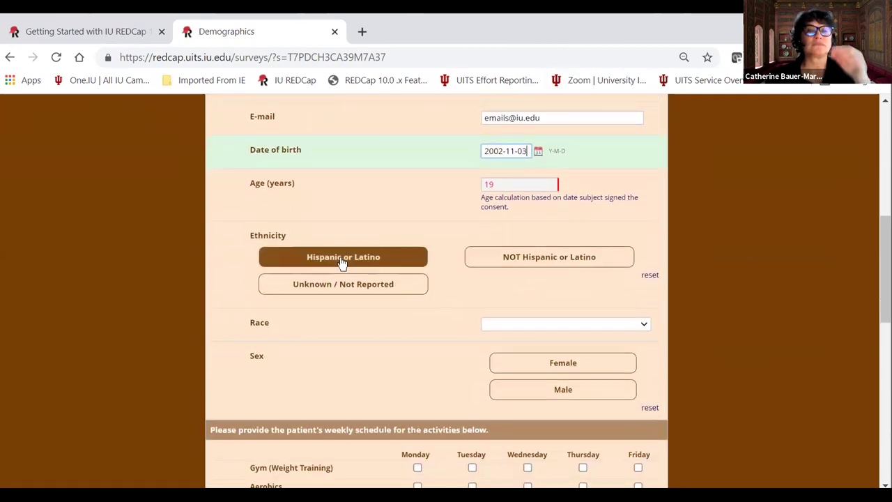
pyautogui.click(512, 325)
pyautogui.click(511, 350)
# Answer Yes to prior births and tick weekly activities: Monday gym, Tuesday aerobics/eat out, Wednesday-Thursday drink.
pyautogui.scroll(-2, 513, 336)
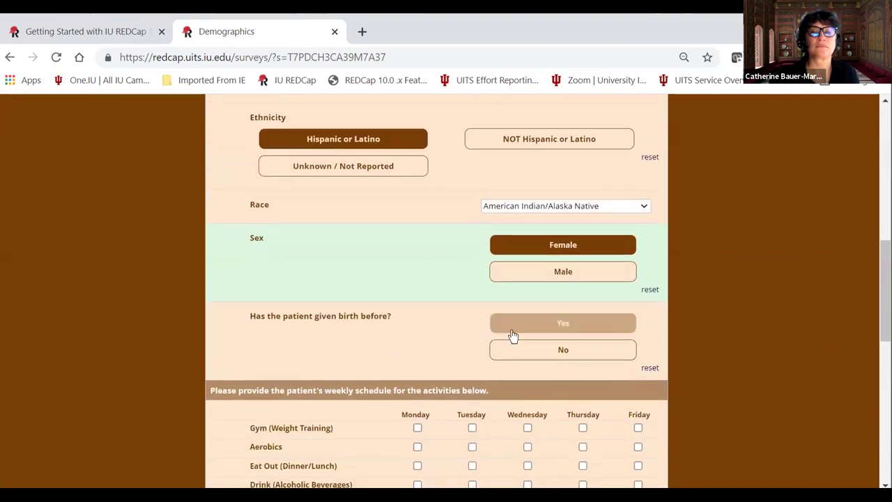
pyautogui.click(512, 332)
pyautogui.click(493, 395)
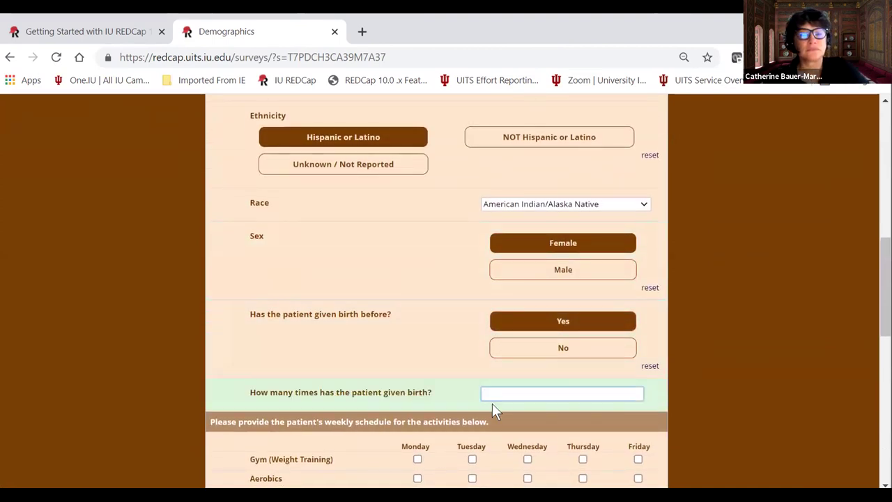
pyautogui.scroll(-2, 419, 343)
pyautogui.click(417, 339)
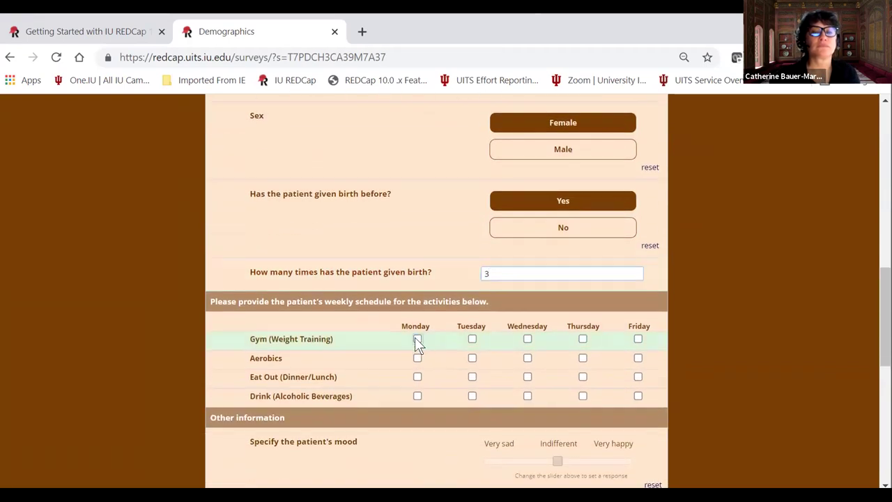
pyautogui.click(472, 358)
pyautogui.click(472, 377)
pyautogui.click(528, 396)
pyautogui.click(583, 398)
# Slide mood toward Very happy and select Lexapro, Celexa and Prozac as medications.
pyautogui.scroll(-2, 497, 372)
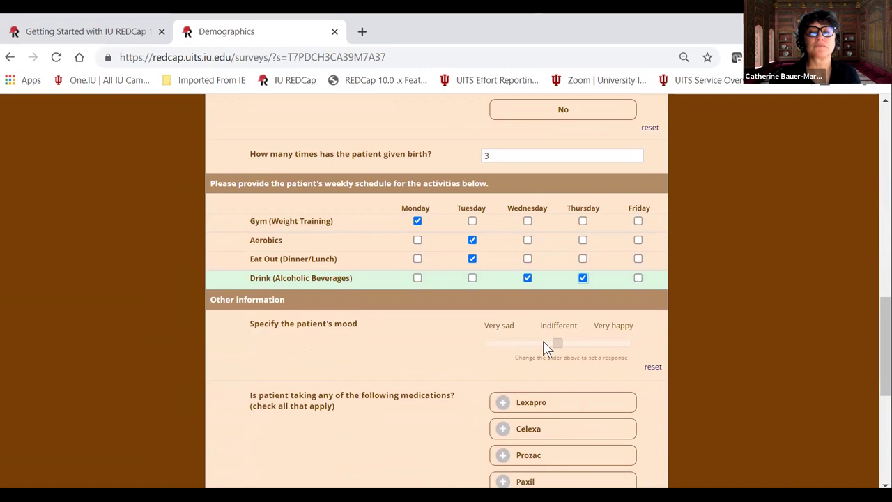
pyautogui.click(557, 344)
pyautogui.moveTo(556, 343); pyautogui.dragTo(584, 344)
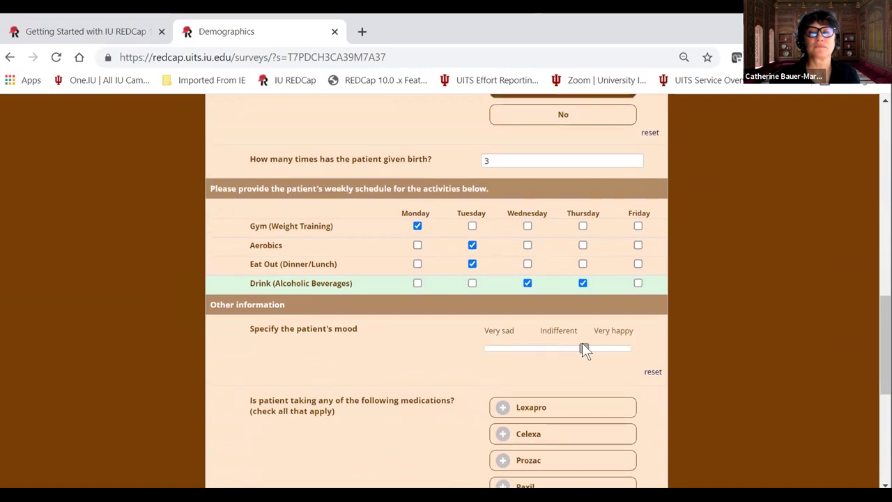
pyautogui.scroll(-2, 516, 362)
pyautogui.click(522, 290)
pyautogui.doubleClick(521, 319)
pyautogui.click(521, 320)
pyautogui.click(519, 343)
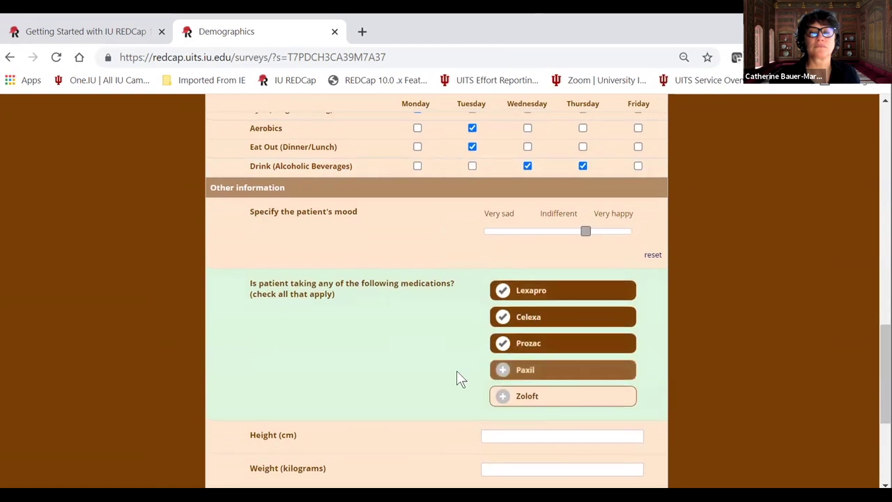
pyautogui.scroll(-2, 481, 355)
# Enter height 130 cm and weight 123 kg, then submit the survey.
pyautogui.click(484, 297)
pyautogui.write('1')
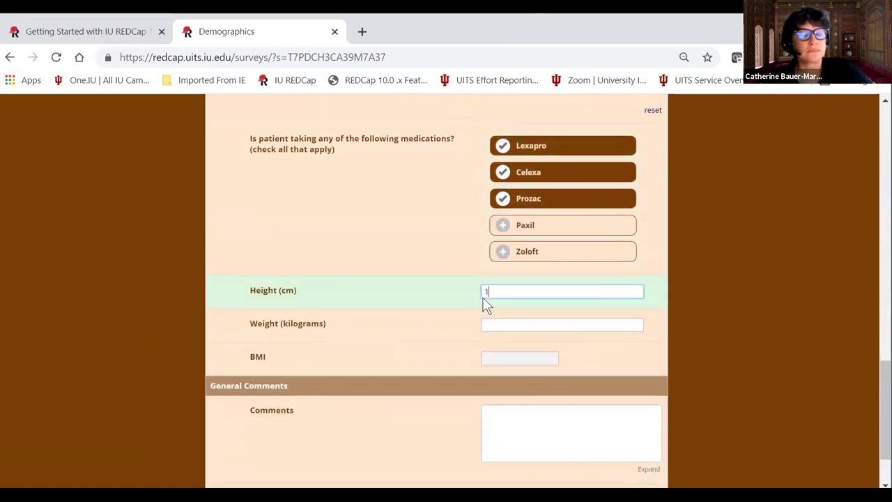
pyautogui.write('30')
pyautogui.click(499, 325)
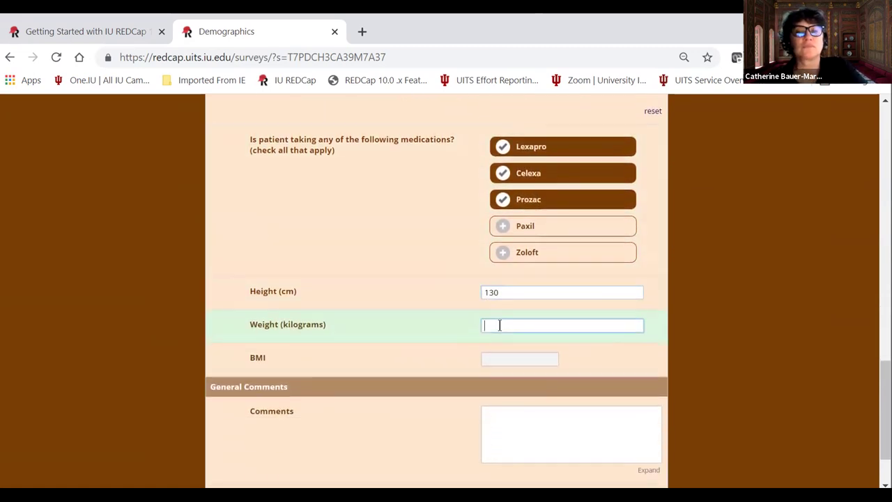
pyautogui.write('123')
pyautogui.click(441, 334)
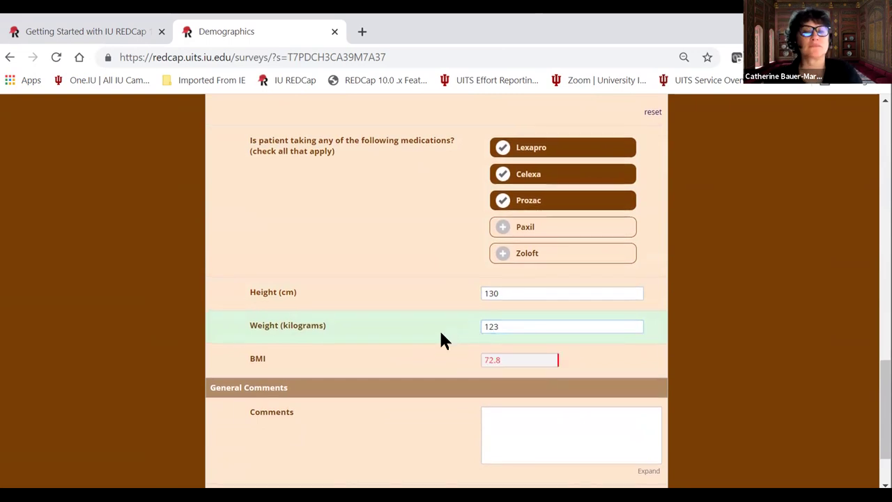
pyautogui.scroll(-2, 425, 347)
pyautogui.click(427, 423)
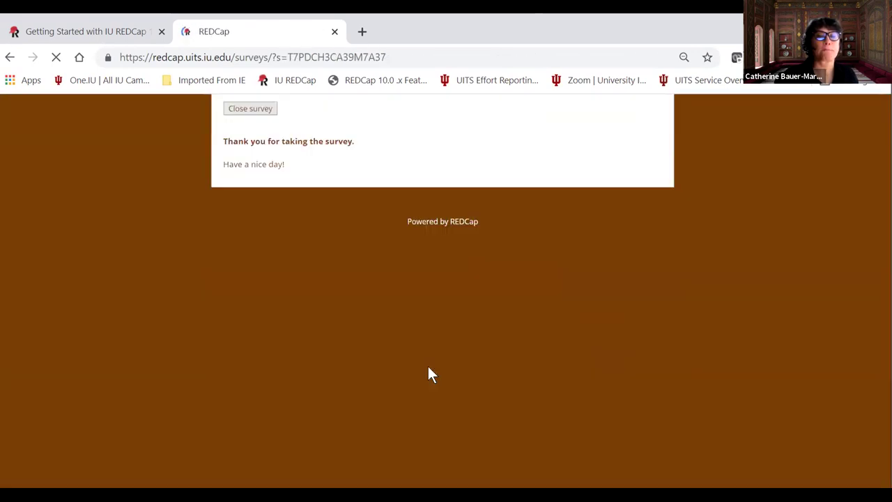
# Close the survey and show the Demographics Participant List in Survey Distribution Tools.
pyautogui.click(263, 110)
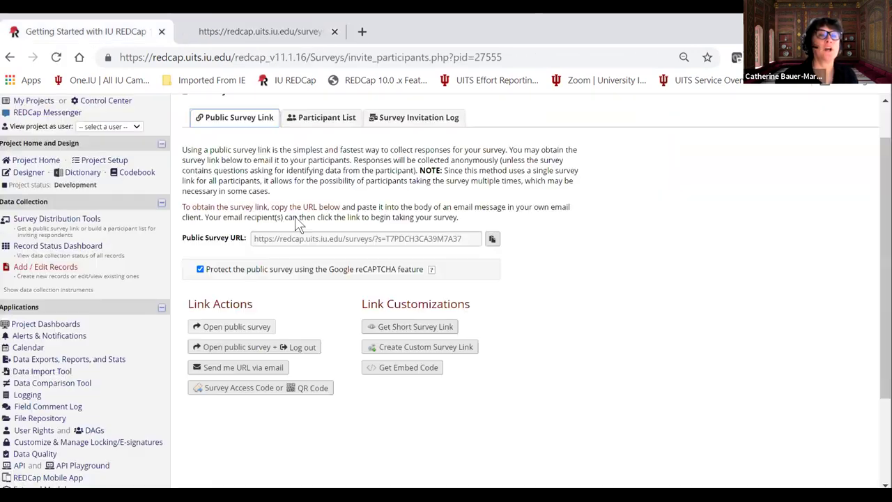
pyautogui.click(66, 246)
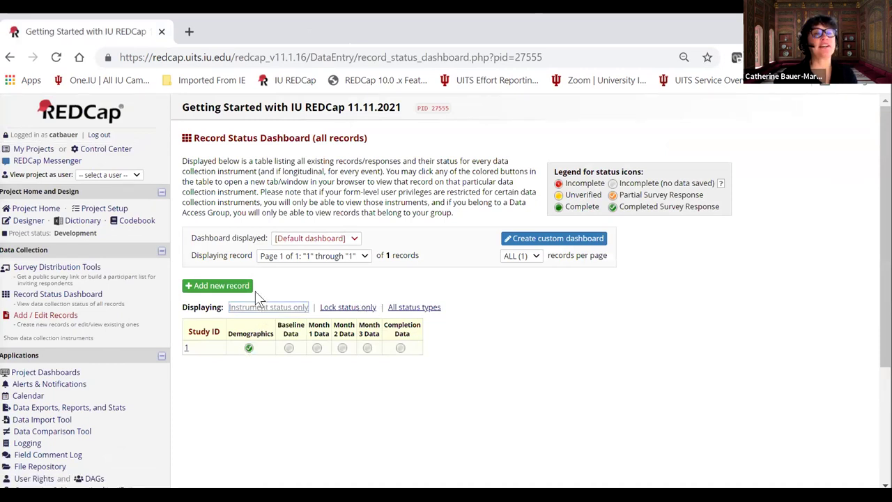
pyautogui.click(74, 272)
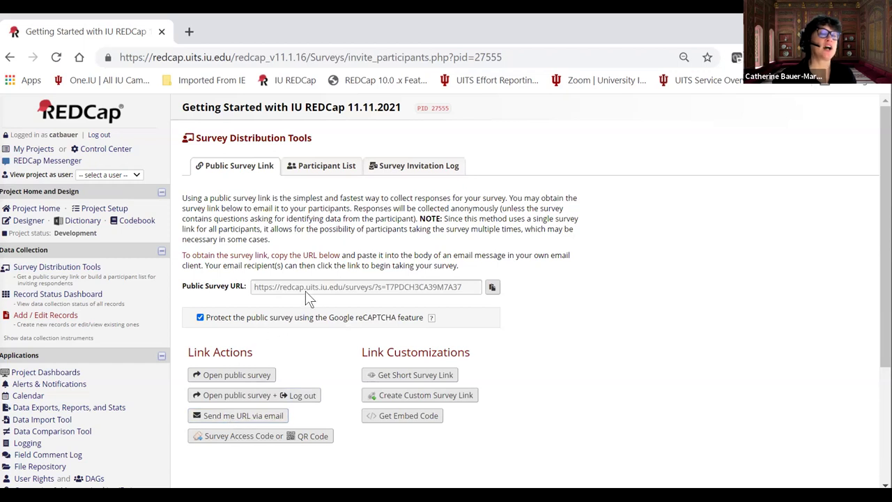
pyautogui.click(322, 167)
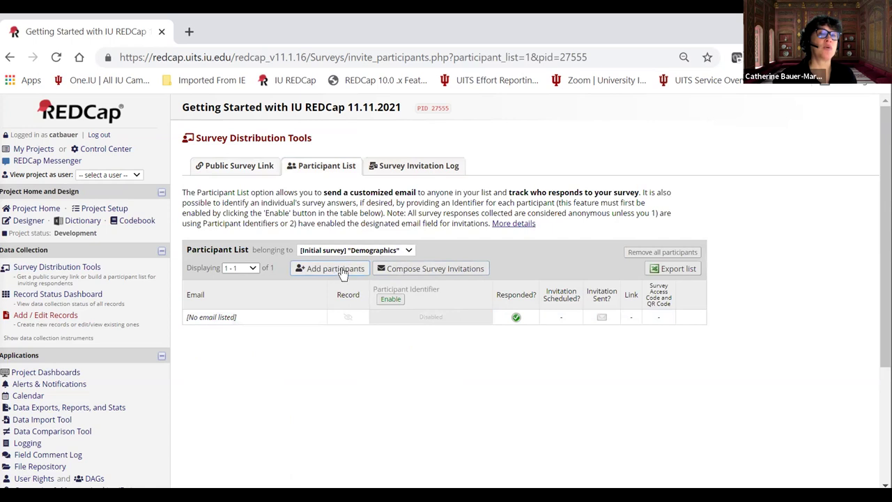
# Add a participant's e-mail address to the Demographics participant list.
pyautogui.click(338, 269)
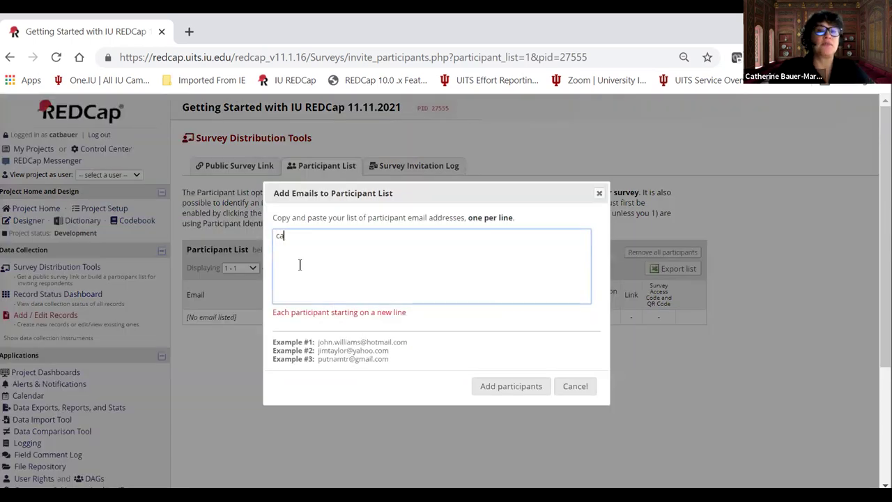
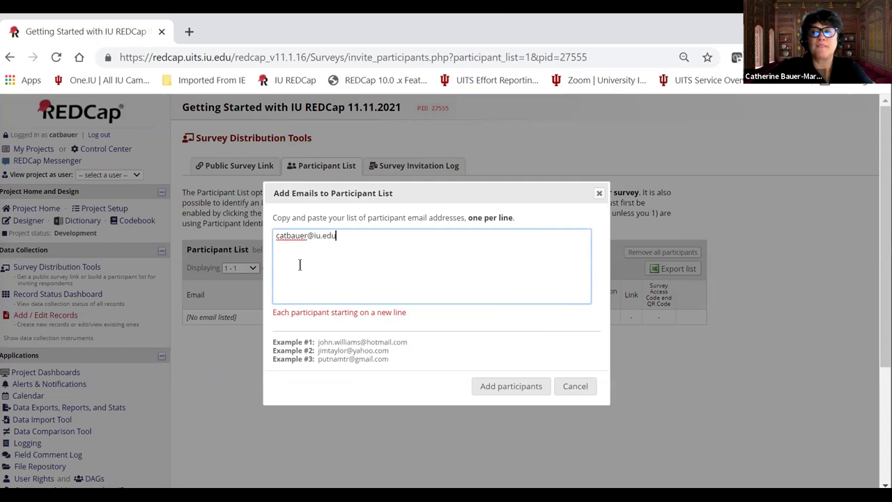
pyautogui.click(515, 386)
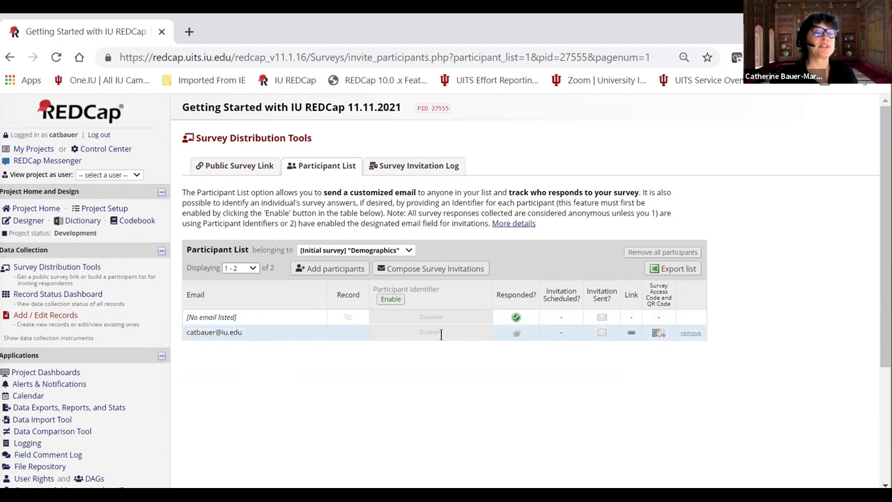
pyautogui.click(45, 297)
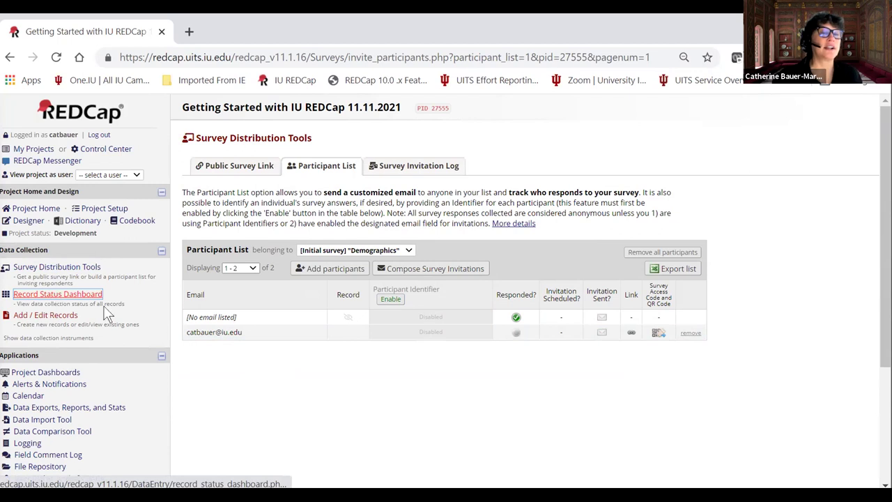
# Compose a survey invitation set to send Immediately, with reminders initially ticked.
pyautogui.click(427, 270)
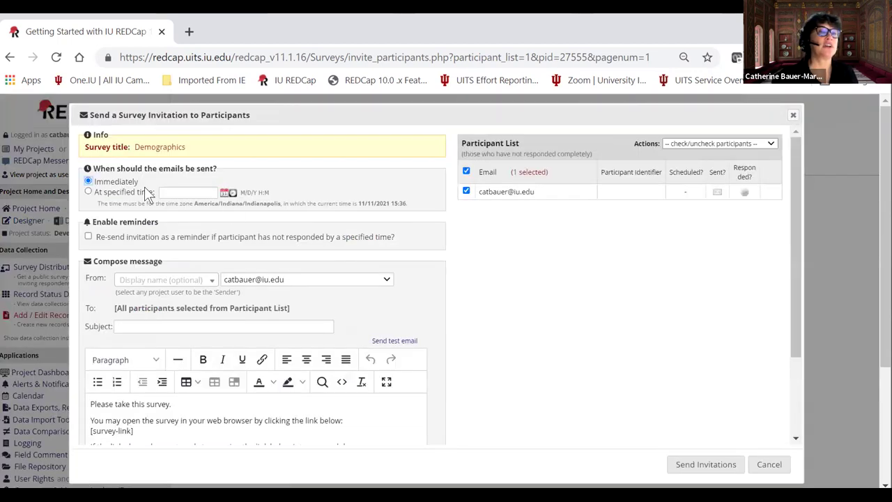
pyautogui.click(89, 192)
pyautogui.click(89, 182)
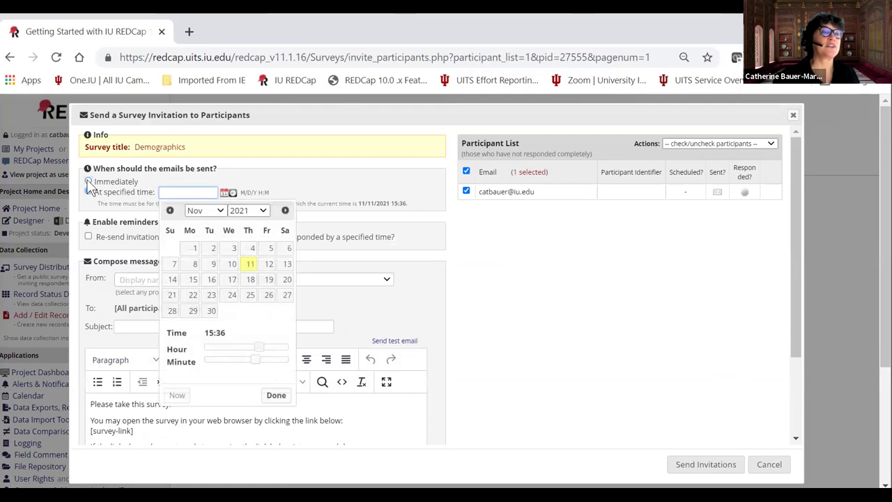
pyautogui.click(88, 237)
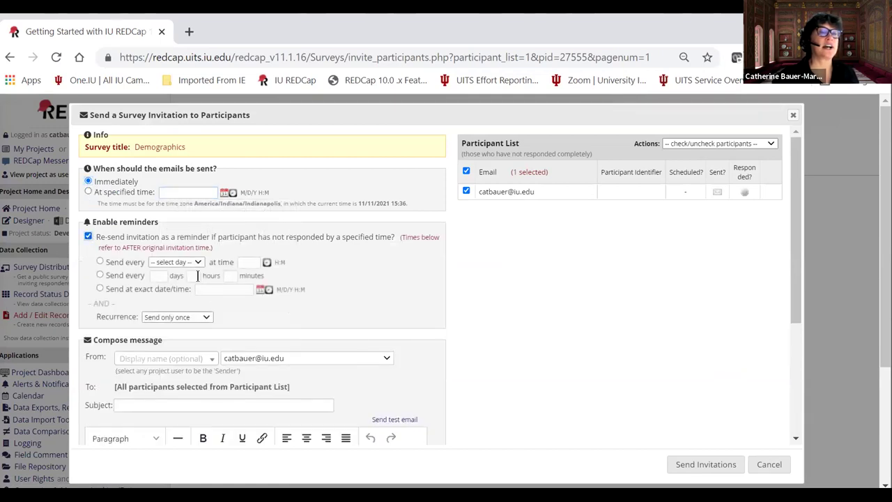
pyautogui.scroll(-2, 189, 317)
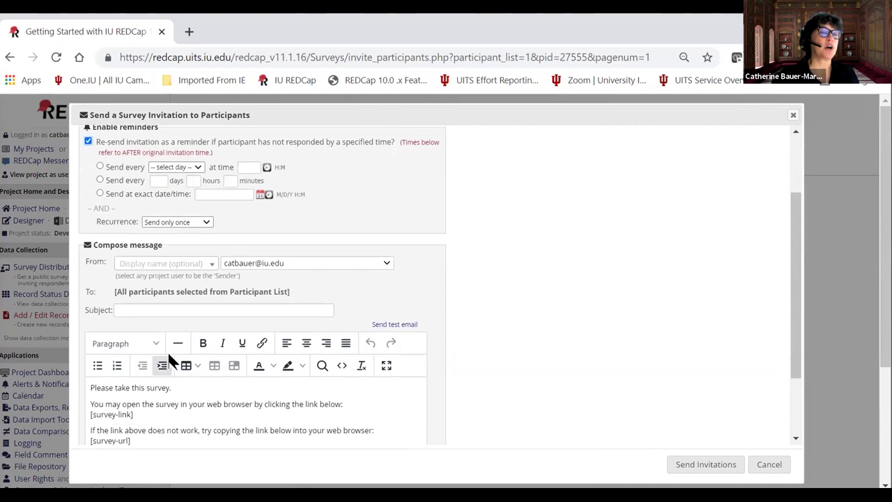
pyautogui.scroll(3, 181, 319)
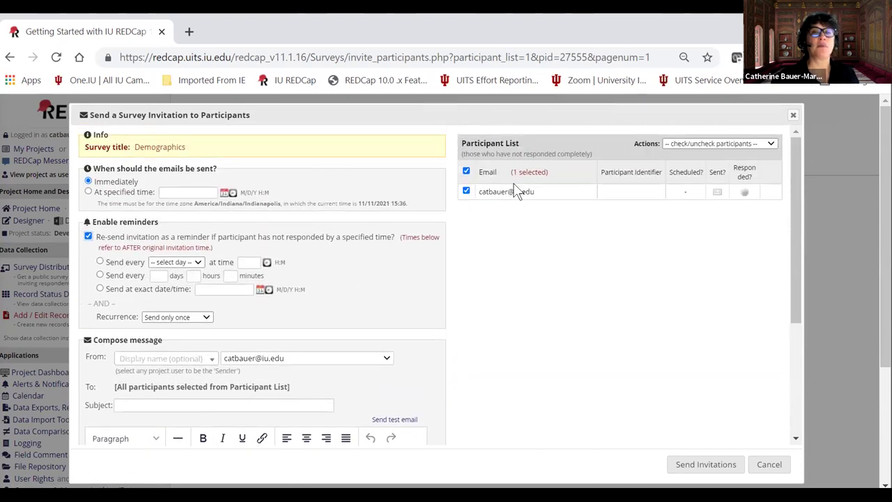
pyautogui.scroll(-2, 575, 321)
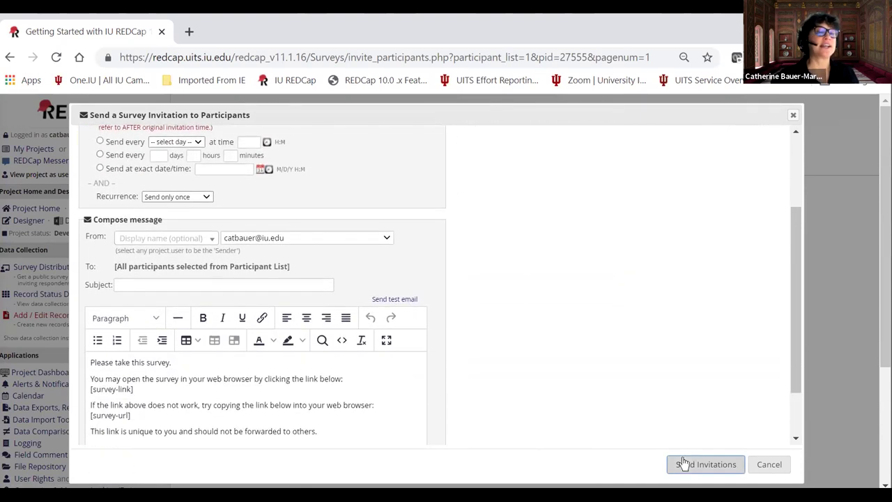
# Turn off reminders and send the invitation to the new participant.
pyautogui.click(683, 462)
pyautogui.click(519, 327)
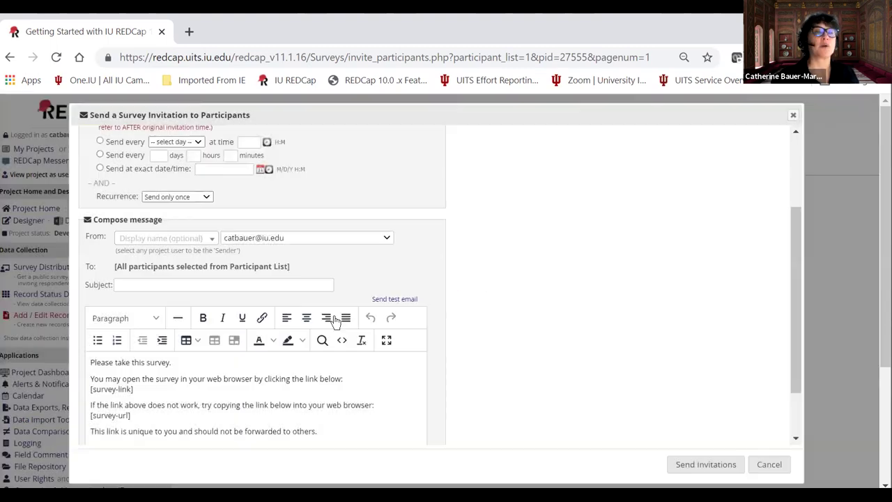
pyautogui.scroll(2, 109, 284)
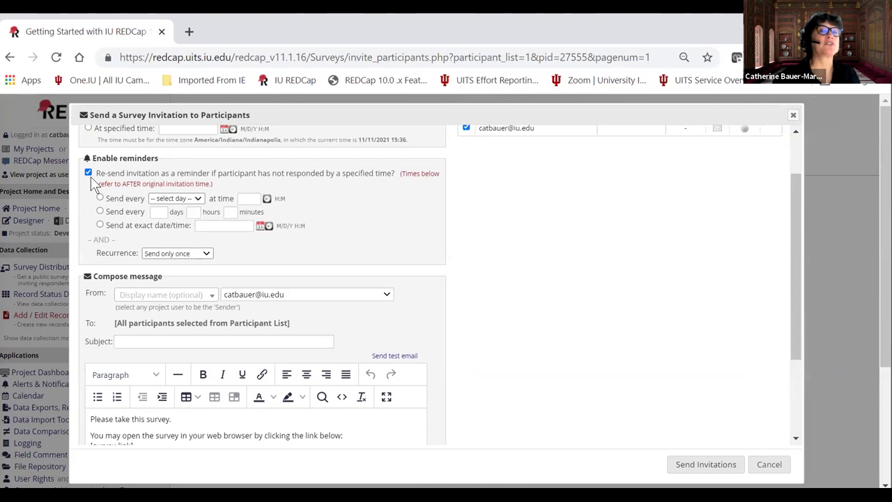
pyautogui.click(88, 172)
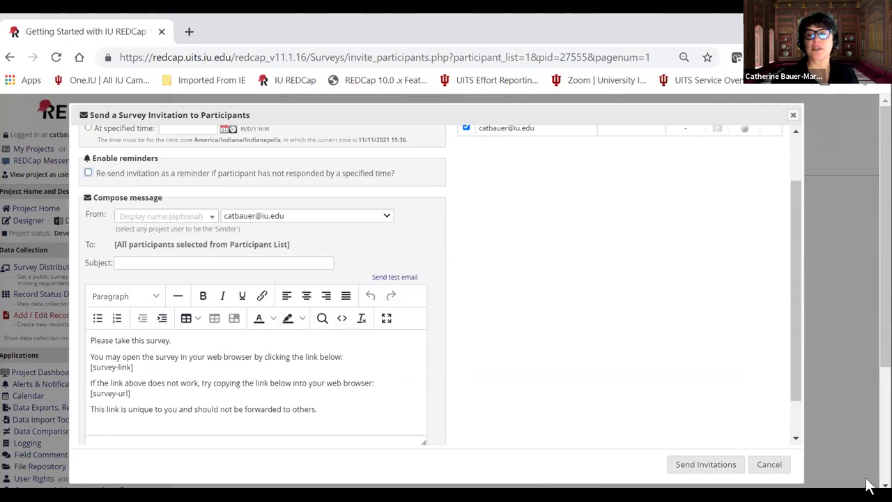
pyautogui.click(721, 473)
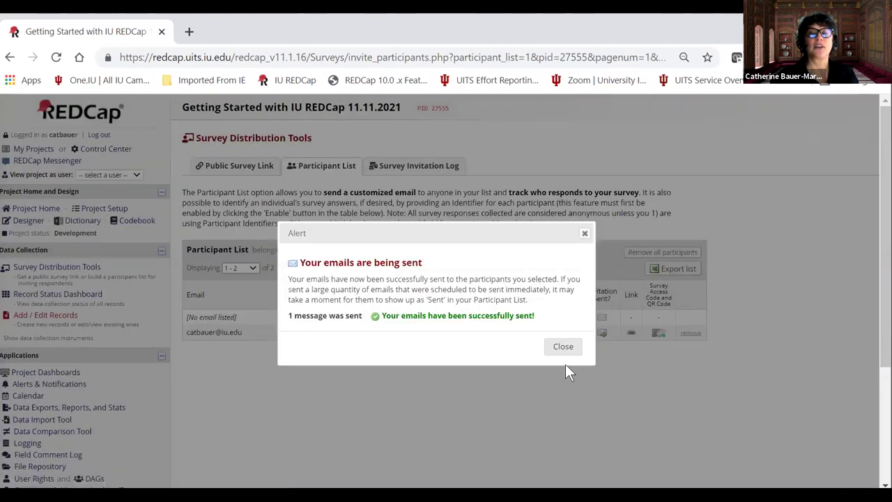
pyautogui.click(563, 348)
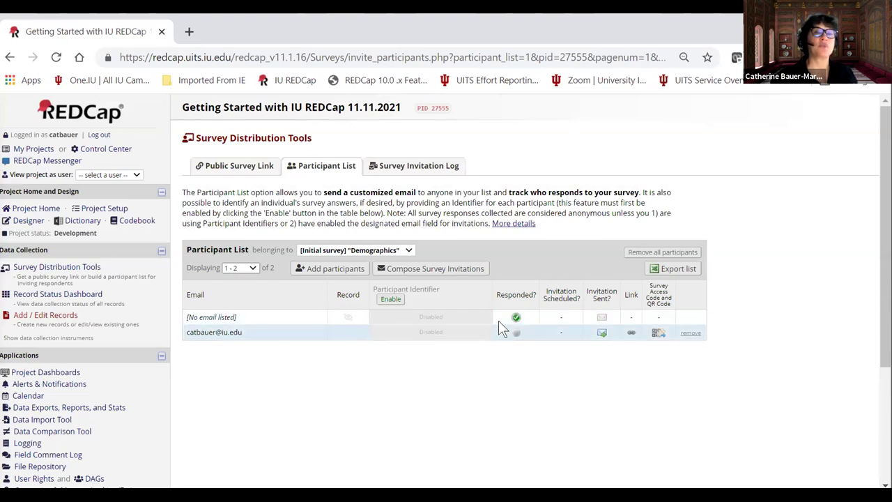
# Go to the Record Status Dashboard showing record 1's completed Demographics survey.
pyautogui.moveTo(515, 317)
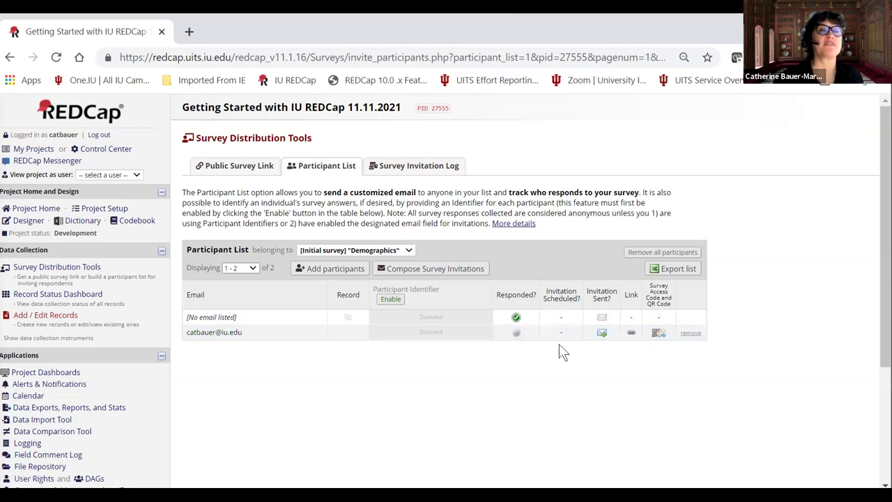
pyautogui.click(44, 295)
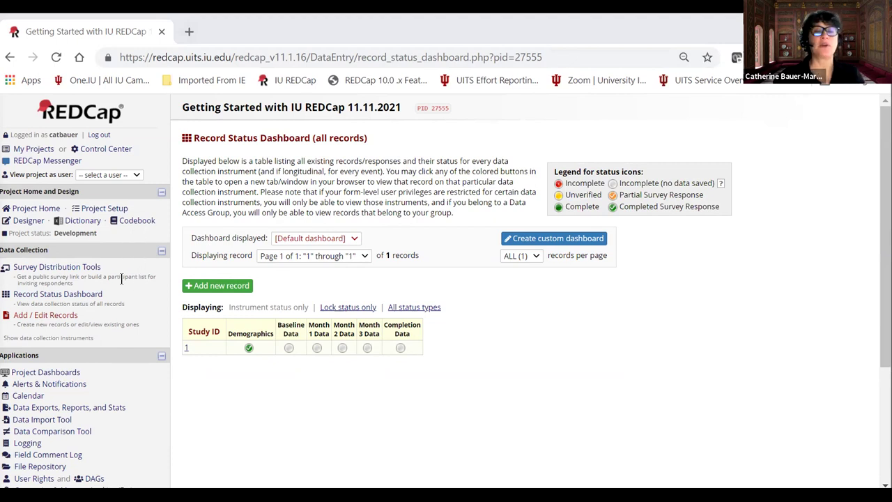
pyautogui.scroll(-1, 104, 328)
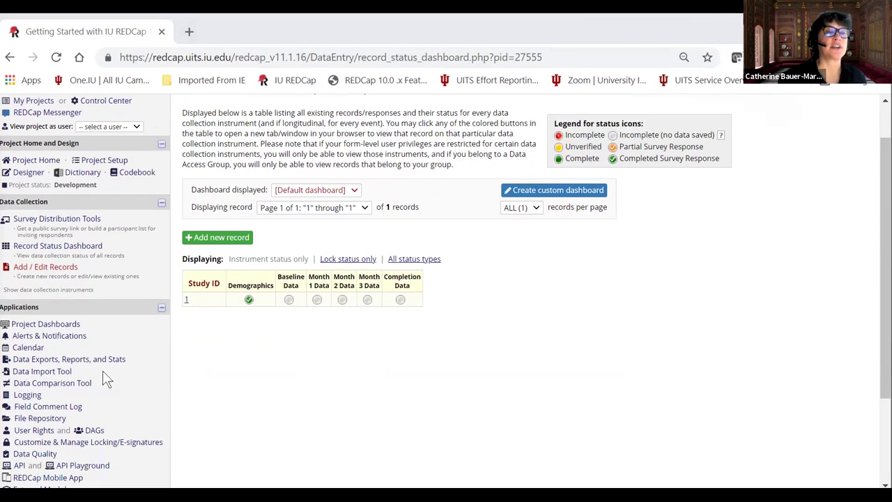
pyautogui.scroll(-1, 103, 379)
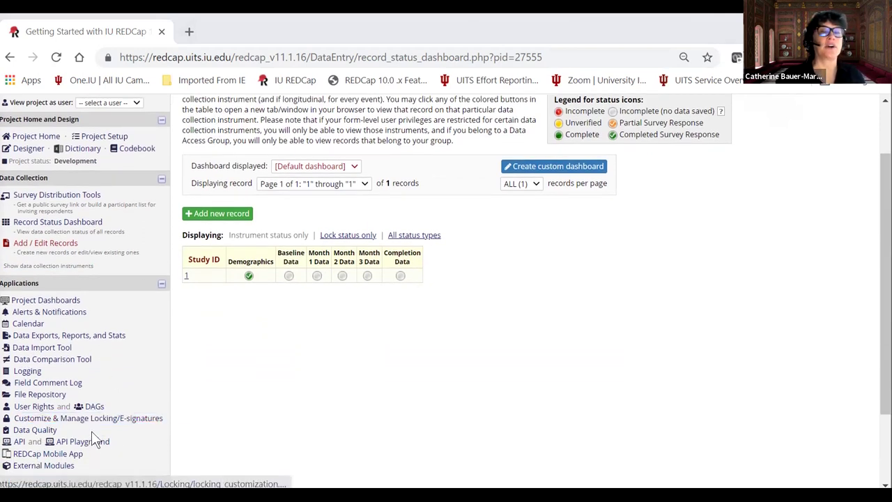
pyautogui.scroll(2, 84, 446)
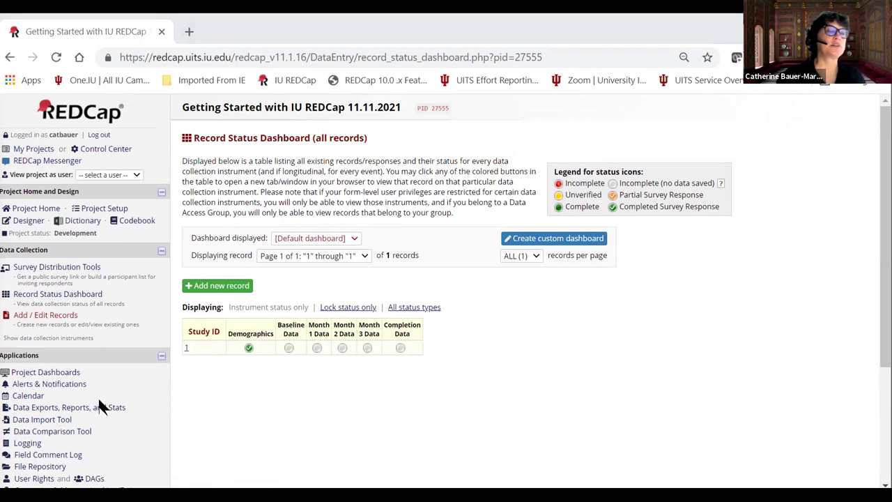
pyautogui.scroll(-1, 99, 399)
pyautogui.scroll(1, 110, 378)
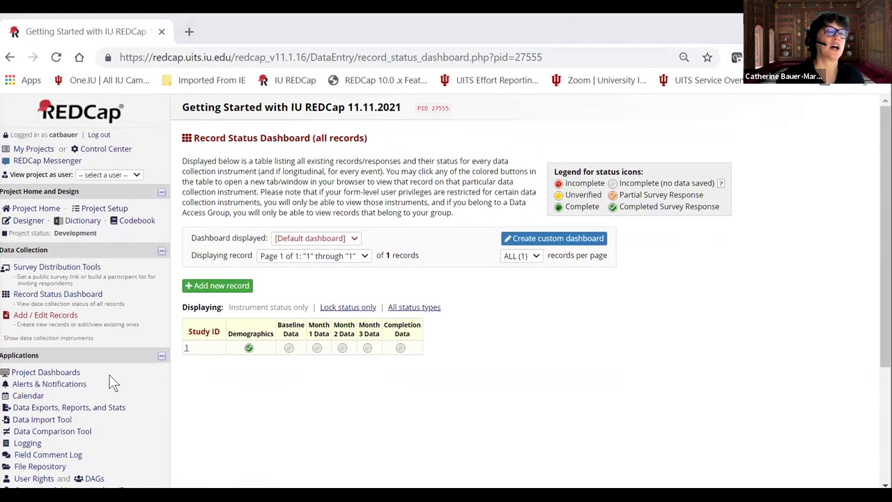
pyautogui.scroll(-1, 118, 379)
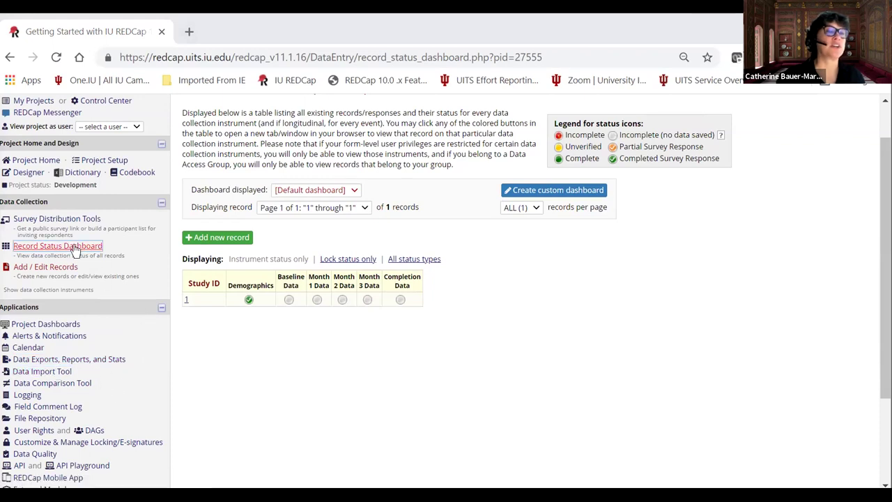
pyautogui.scroll(1, 161, 333)
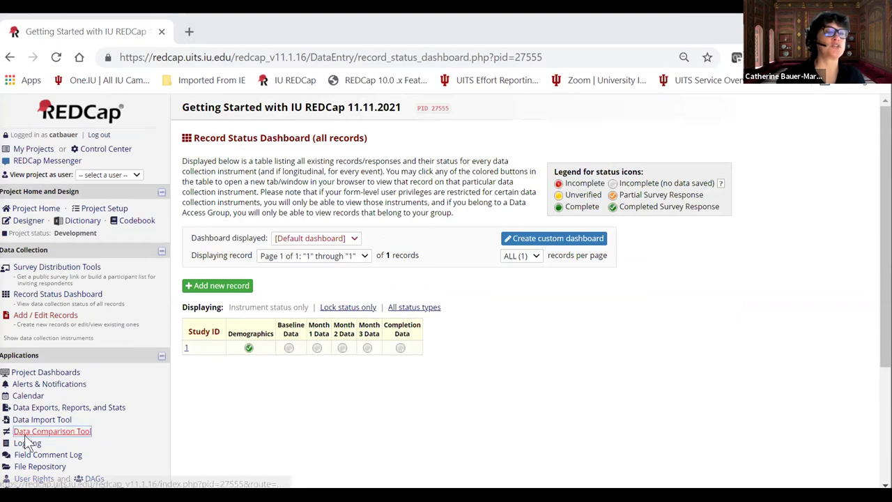
pyautogui.scroll(-2, 113, 438)
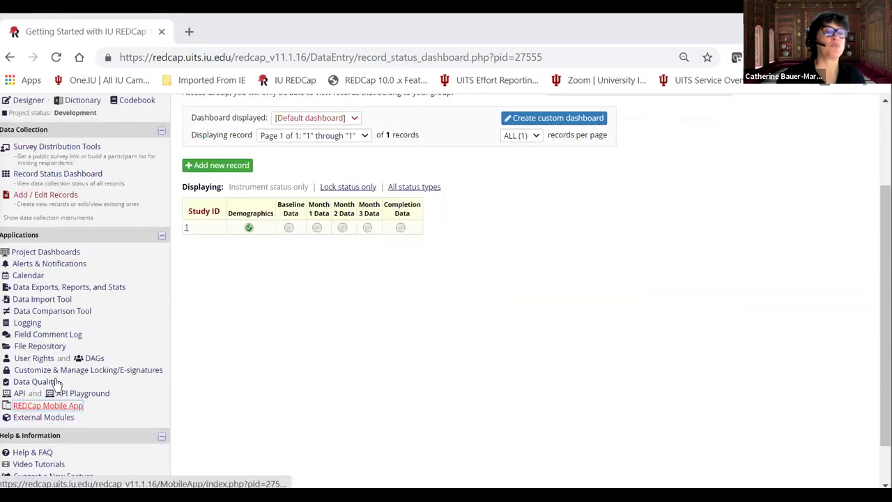
pyautogui.scroll(2, 123, 348)
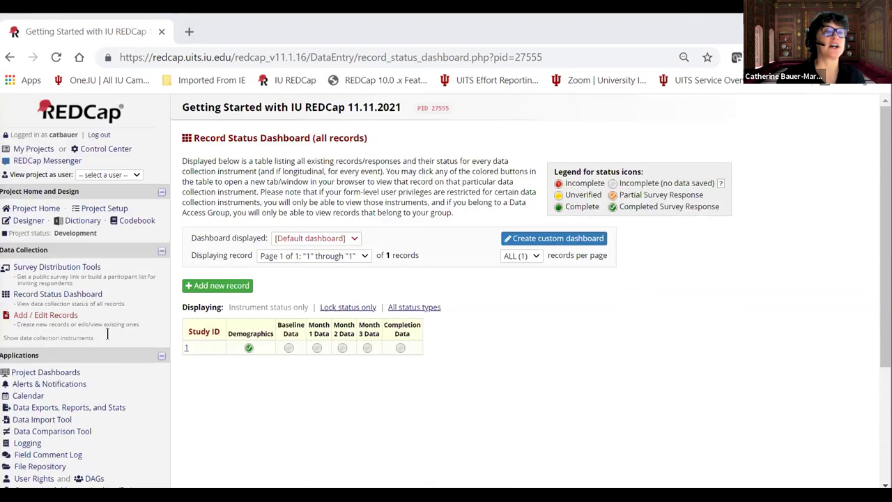
# Review the Project Setup page, then go to Data Exports, Reports, and Stats.
pyautogui.click(109, 211)
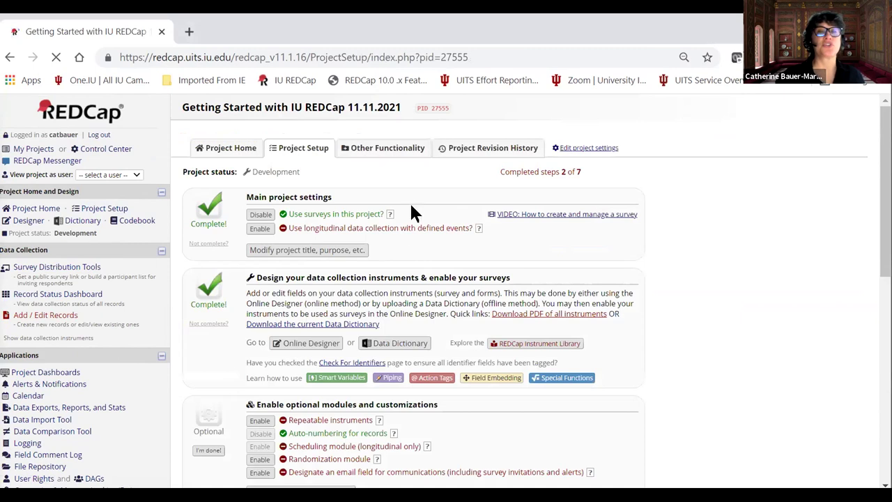
pyautogui.scroll(-5, 368, 229)
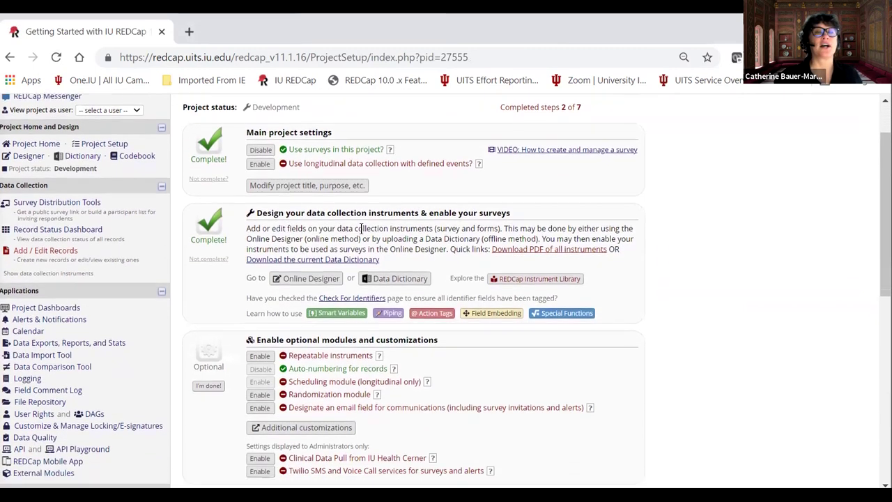
pyautogui.scroll(-6, 387, 362)
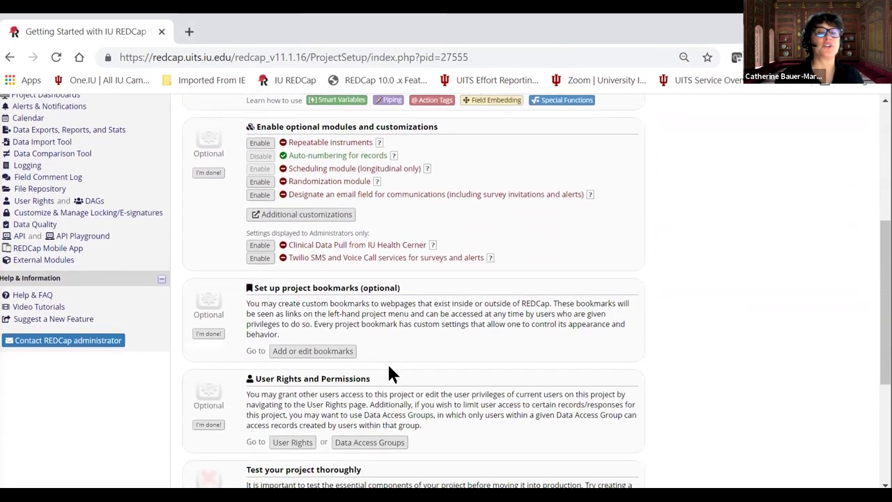
pyautogui.scroll(11, 401, 356)
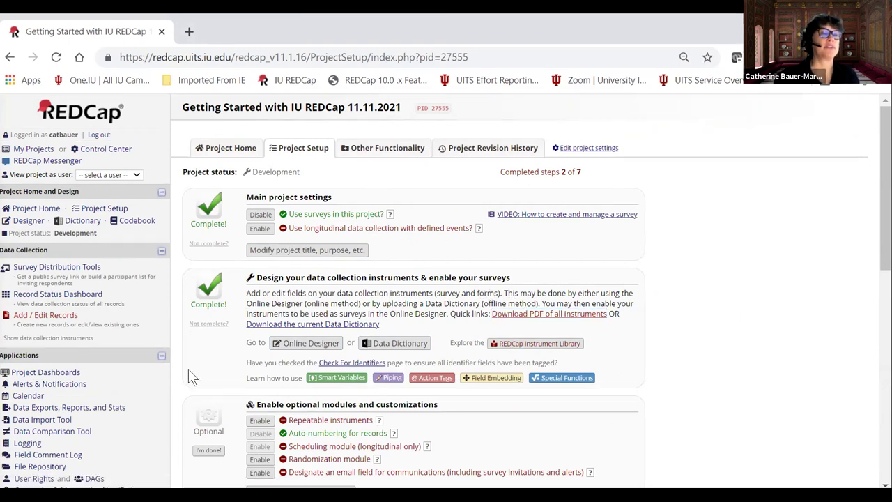
pyautogui.scroll(-1, 121, 383)
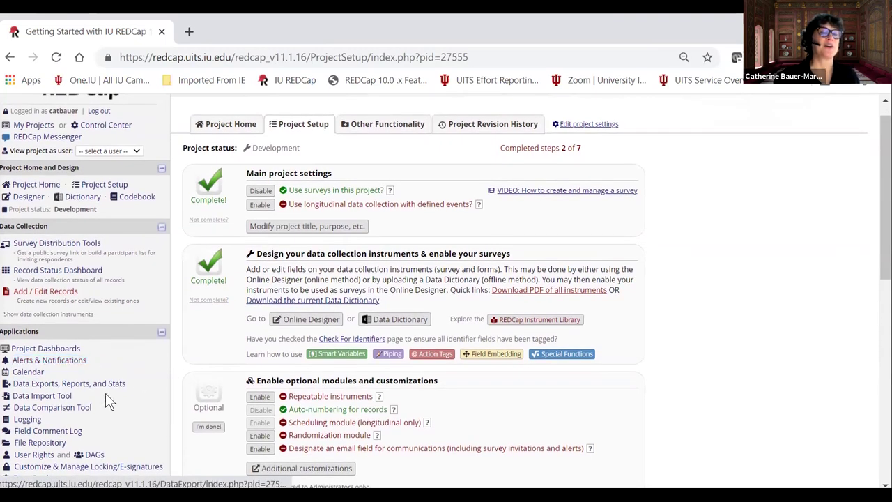
pyautogui.scroll(-1, 123, 394)
pyautogui.scroll(1, 133, 398)
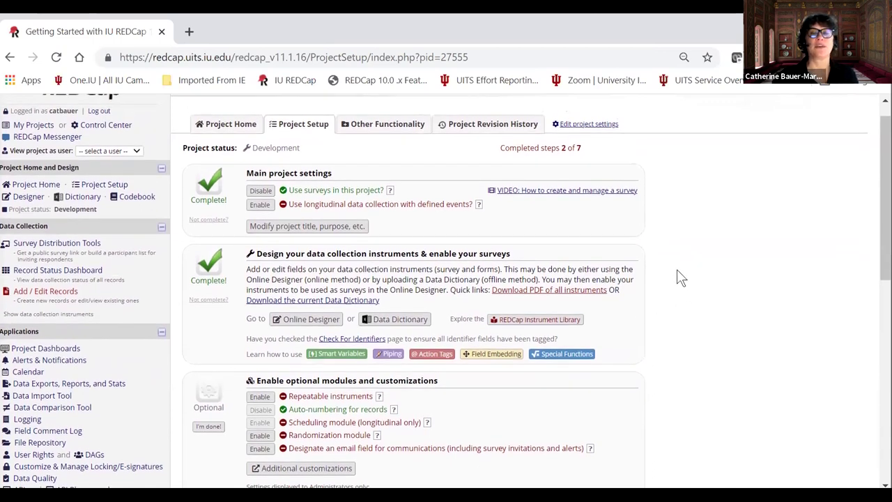
pyautogui.scroll(-1, 597, 286)
pyautogui.scroll(1, 571, 288)
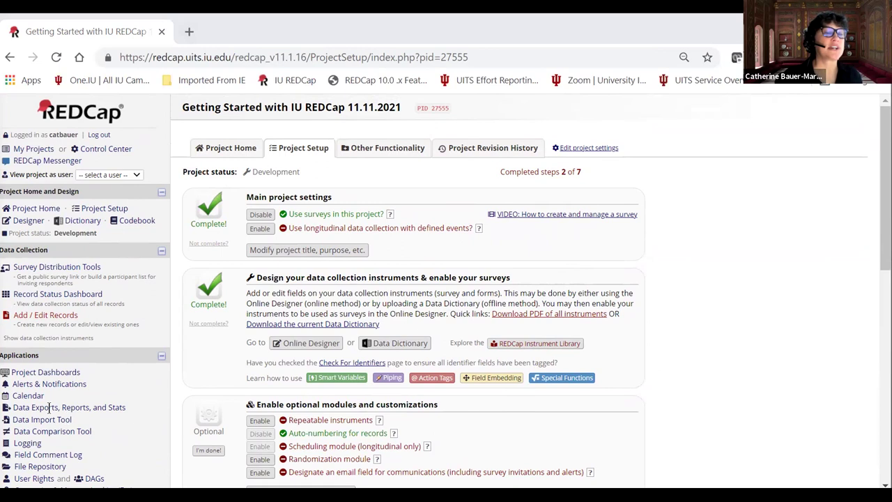
pyautogui.scroll(-1, 138, 372)
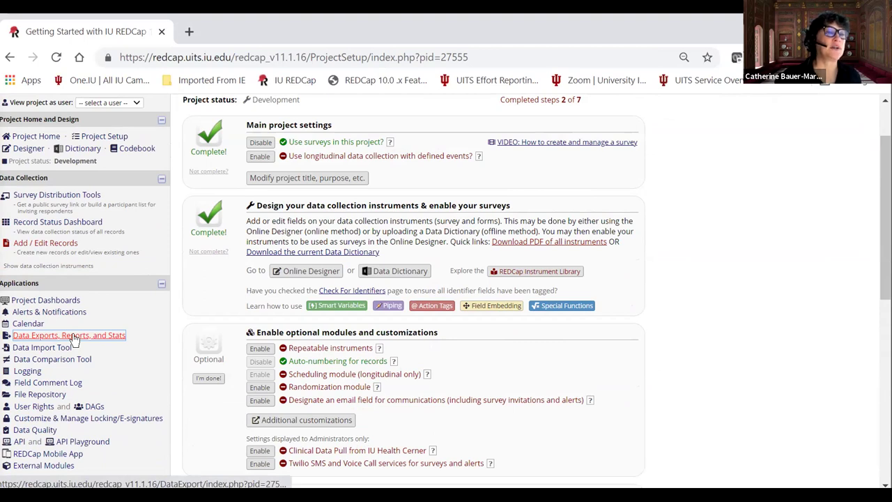
pyautogui.click(74, 335)
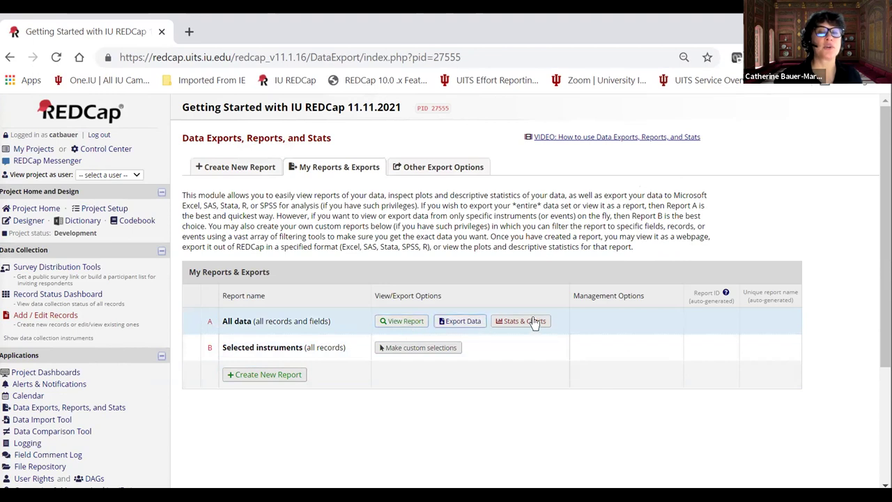
# View report A 'All data' and scroll across record 1's fields.
pyautogui.click(399, 322)
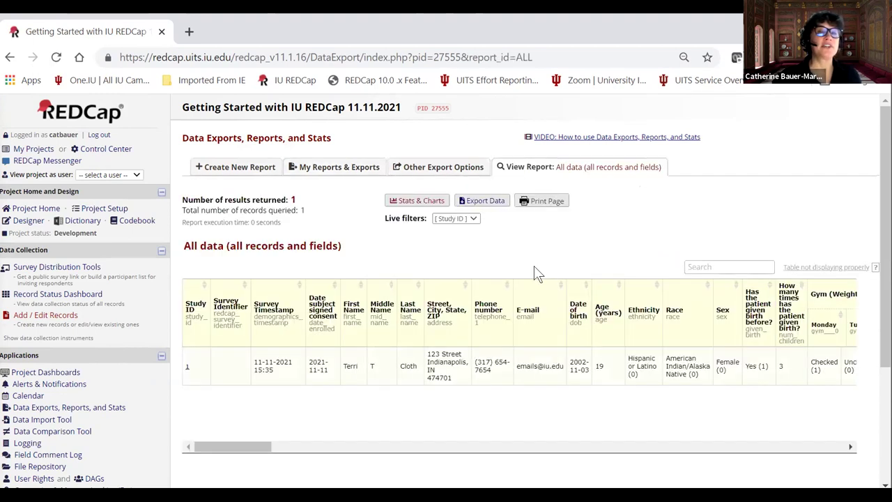
pyautogui.moveTo(242, 446); pyautogui.dragTo(108, 446)
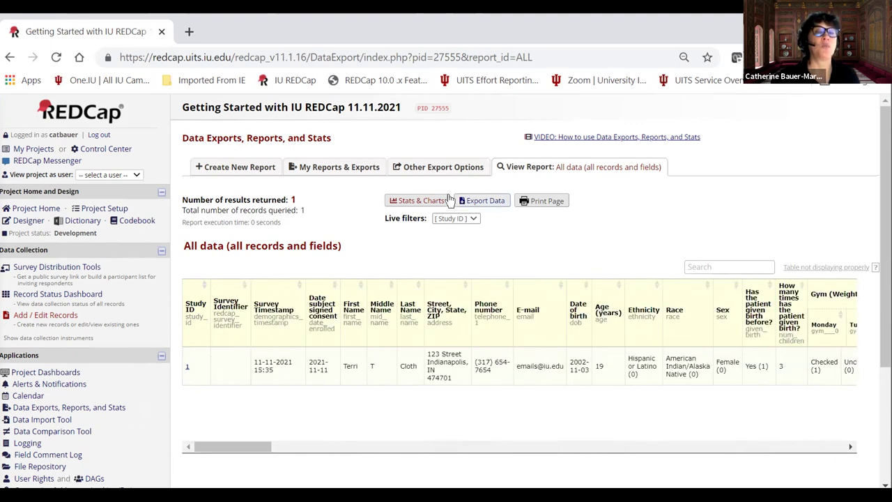
# Open Stats & Charts for the All data report and pick the Demographics instrument.
pyautogui.click(418, 201)
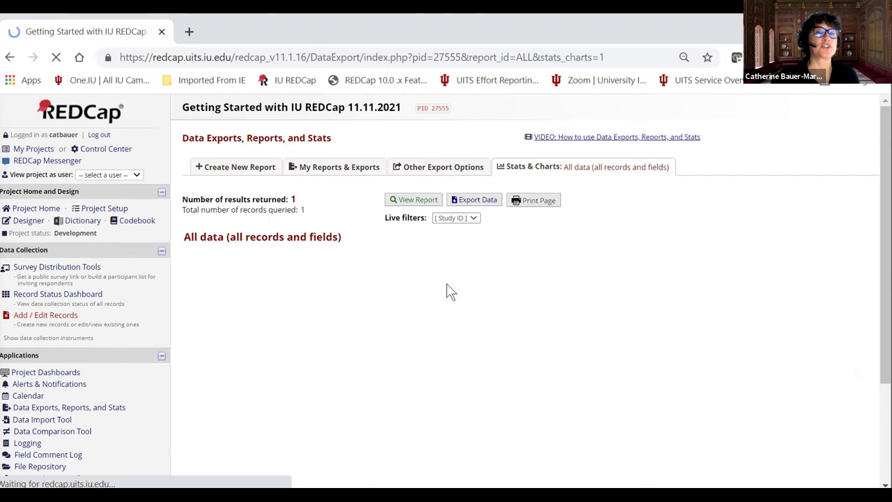
pyautogui.scroll(-3, 488, 300)
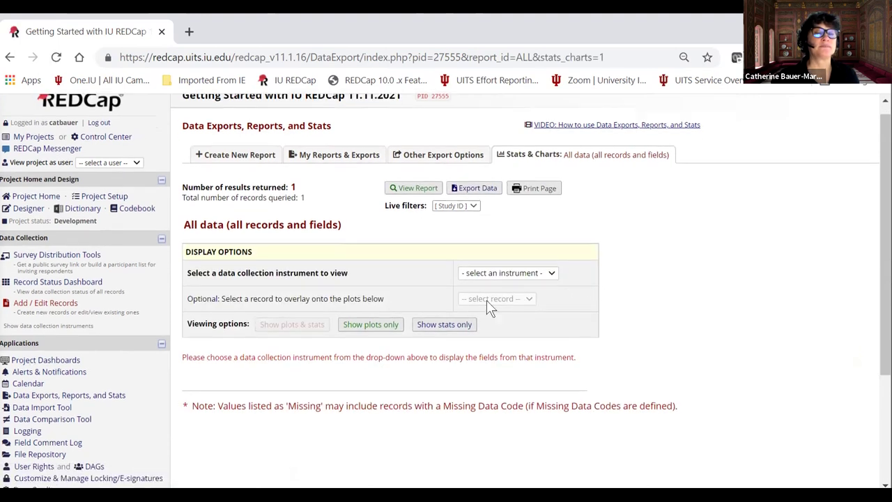
pyautogui.click(493, 165)
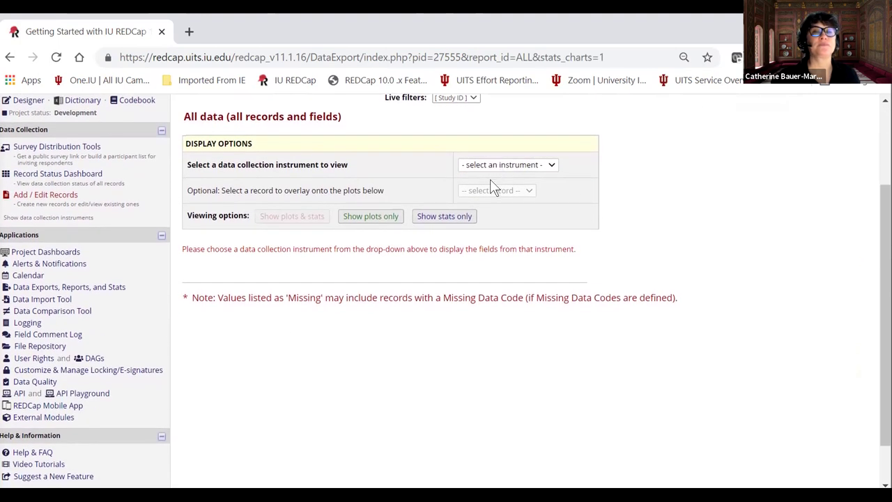
pyautogui.click(489, 186)
# Browse the Demographics charts (one Female at 100%), then go back to Data Exports, Reports, and Stats.
pyautogui.scroll(-4, 622, 256)
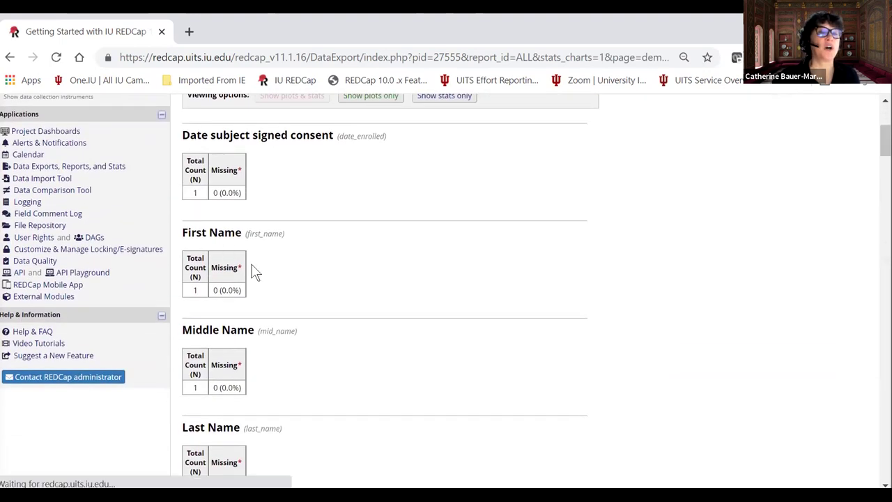
pyautogui.scroll(-8, 253, 269)
pyautogui.scroll(-4, 351, 340)
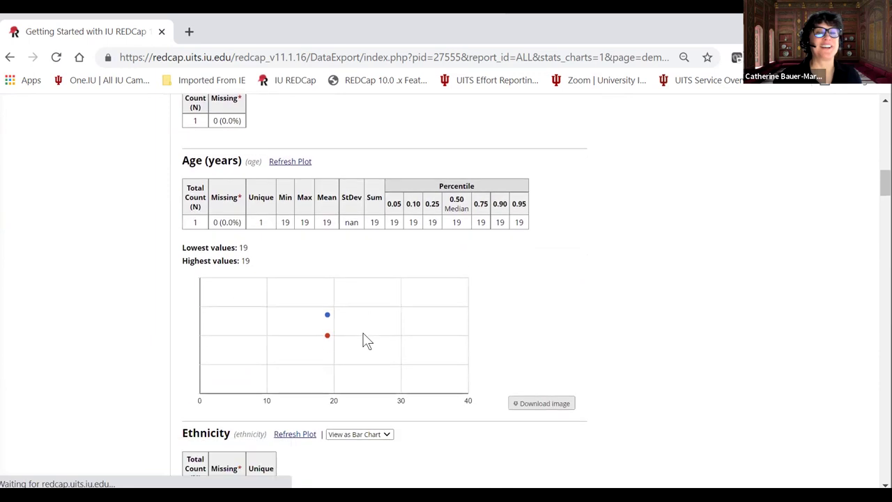
pyautogui.scroll(1, 344, 273)
pyautogui.scroll(-1, 360, 298)
pyautogui.scroll(-5, 360, 298)
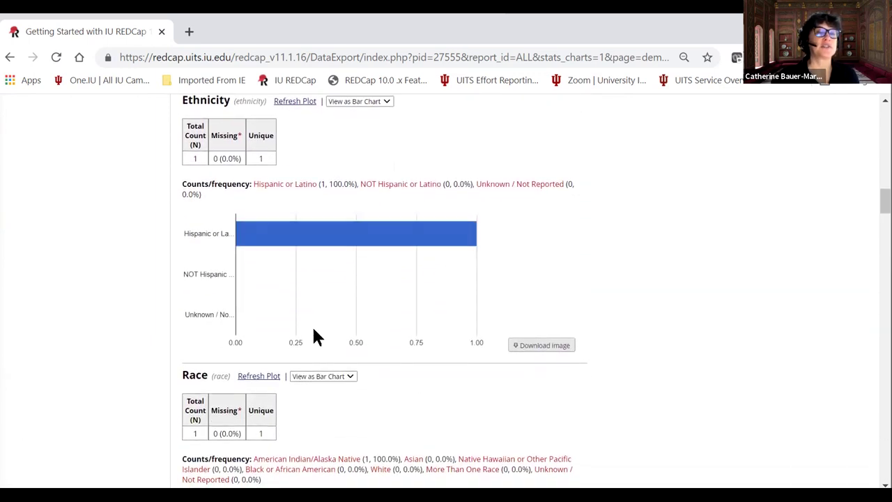
pyautogui.scroll(-4, 292, 372)
pyautogui.scroll(-5, 295, 392)
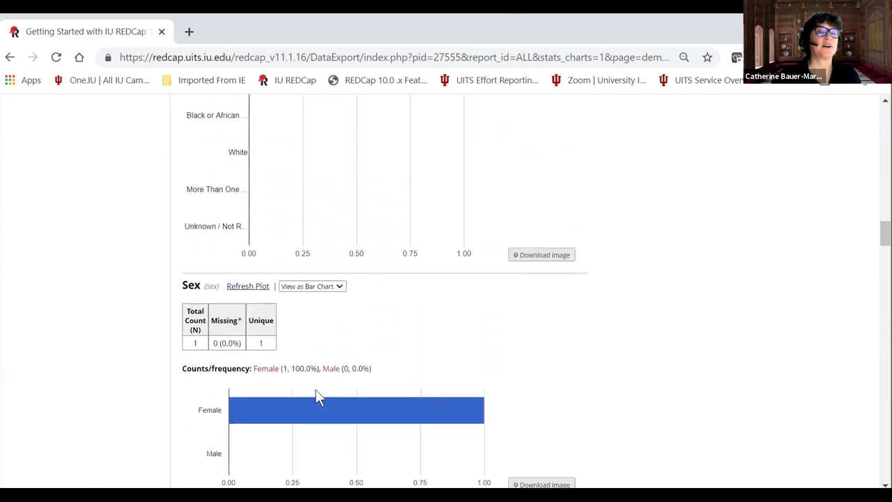
pyautogui.scroll(1, 323, 400)
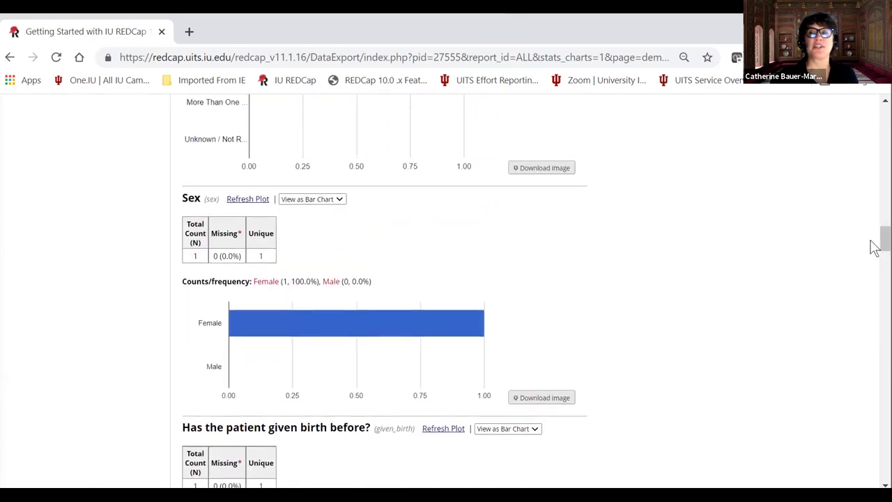
pyautogui.scroll(-6, 883, 241)
pyautogui.scroll(7, 446, 293)
pyautogui.scroll(-2, 446, 293)
pyautogui.moveTo(883, 246); pyautogui.dragTo(860, 113)
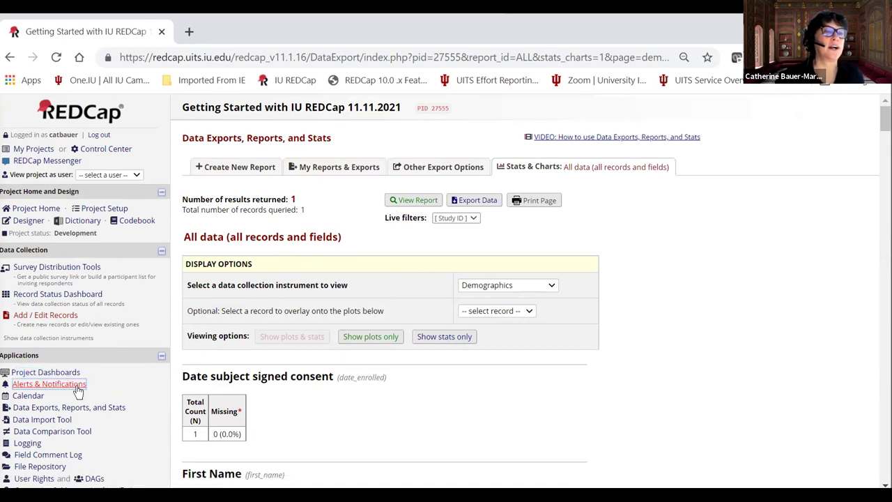
pyautogui.click(53, 411)
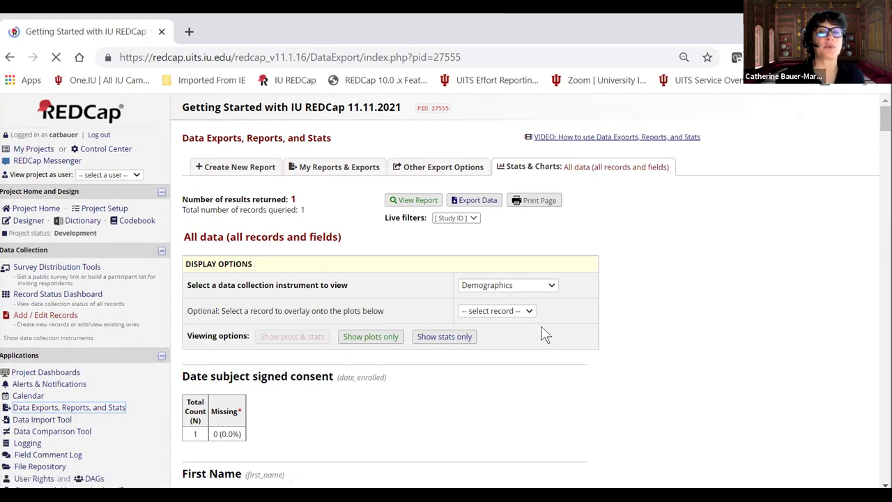
# Create a new custom report via Make custom selections and name it 'test'.
pyautogui.scroll(-1, 616, 299)
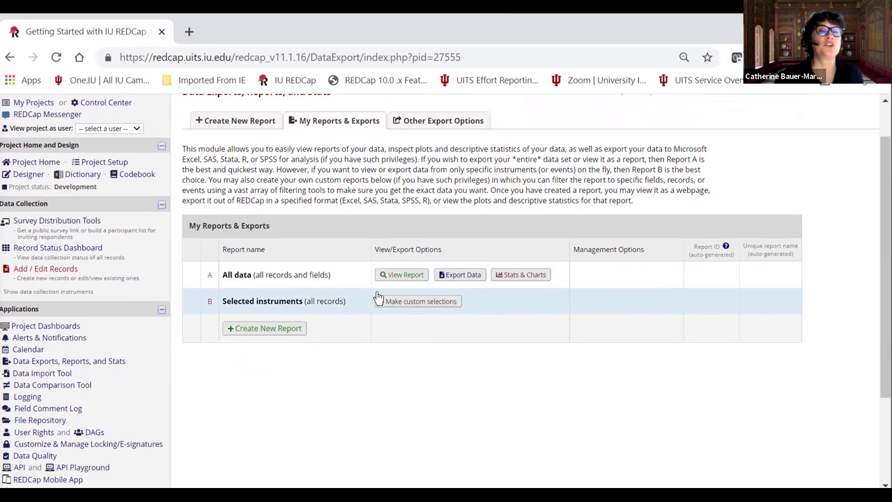
pyautogui.click(403, 305)
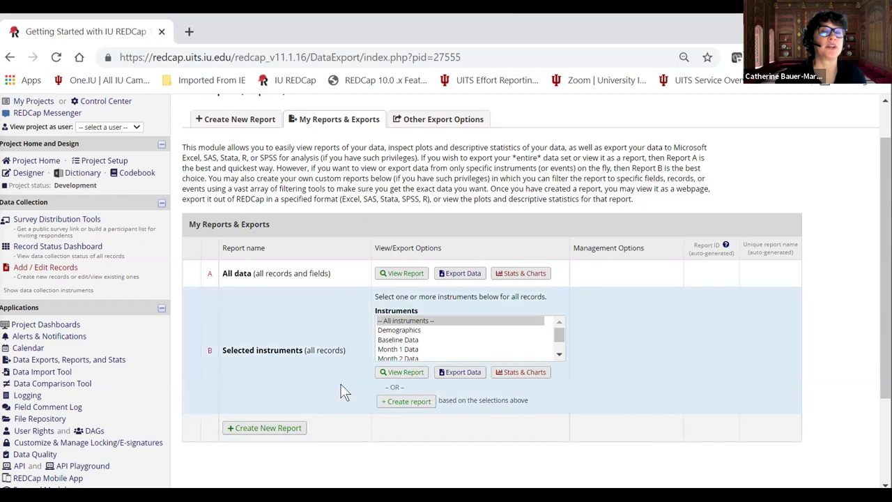
pyautogui.click(263, 428)
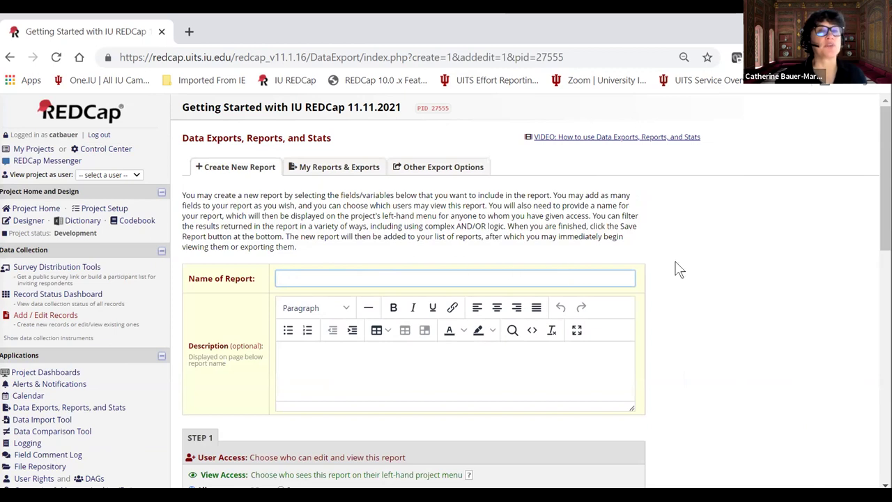
pyautogui.scroll(-1, 627, 270)
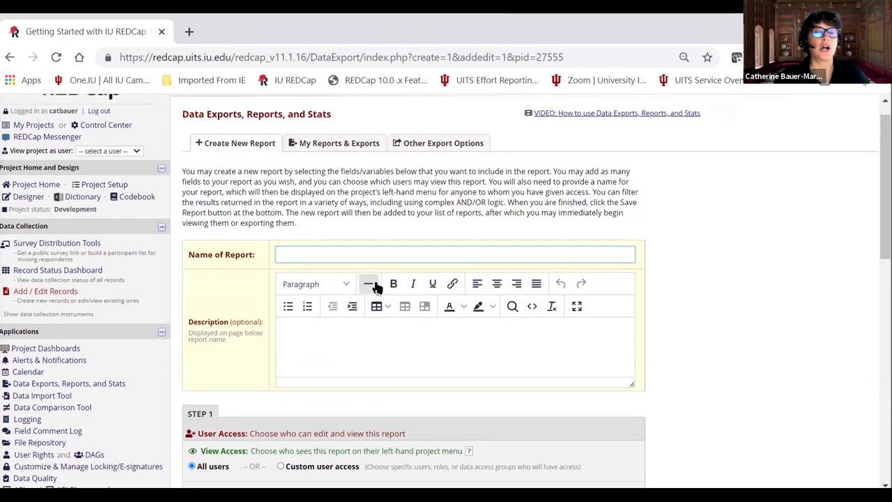
pyautogui.write('test')
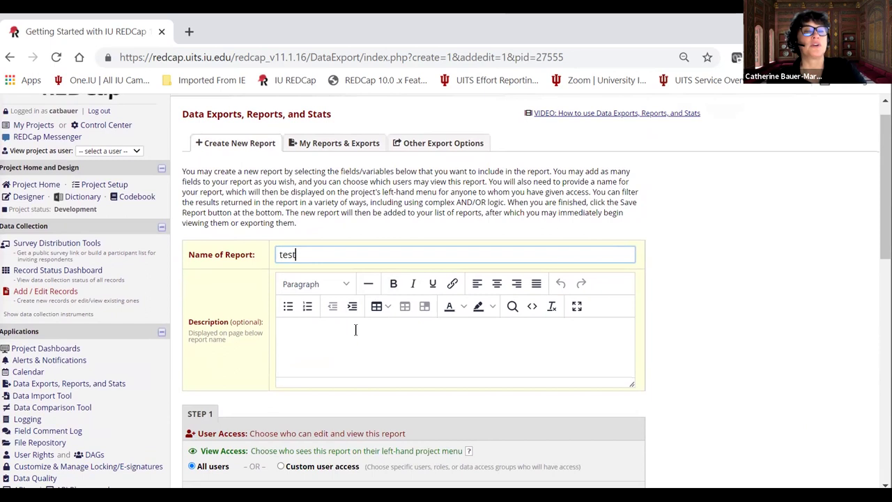
pyautogui.scroll(-5, 327, 348)
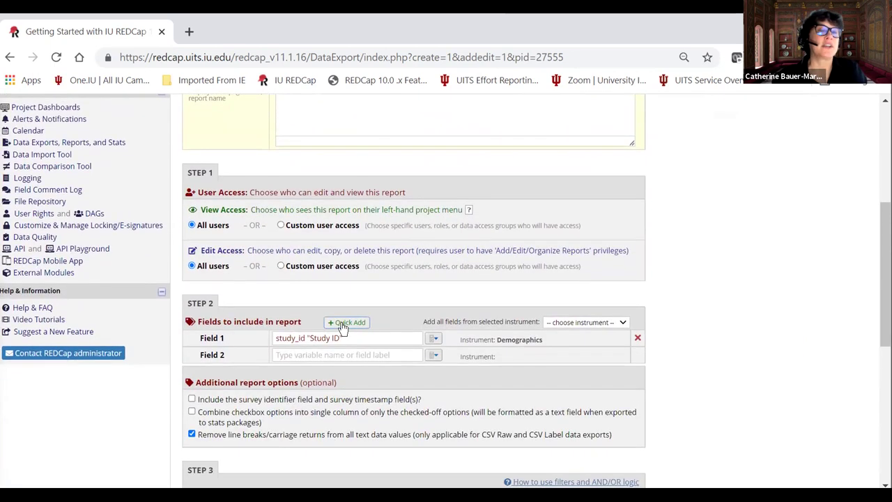
# Use Quick Add to check date_enrolled, demographics_complete, meds and age, then close the checklist.
pyautogui.click(343, 325)
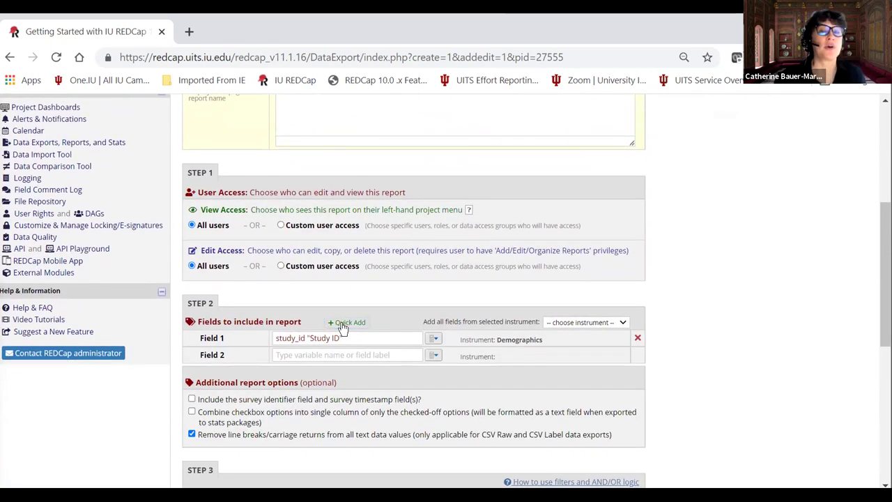
pyautogui.scroll(-3, 348, 369)
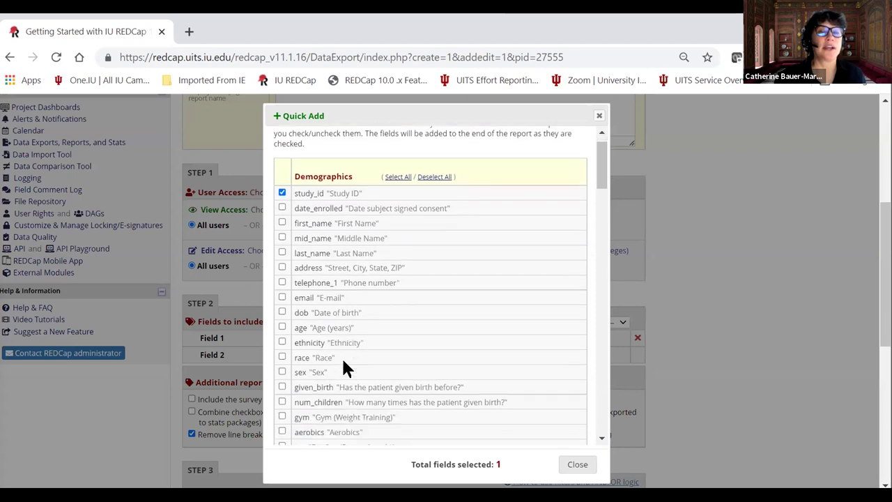
pyautogui.scroll(3, 302, 354)
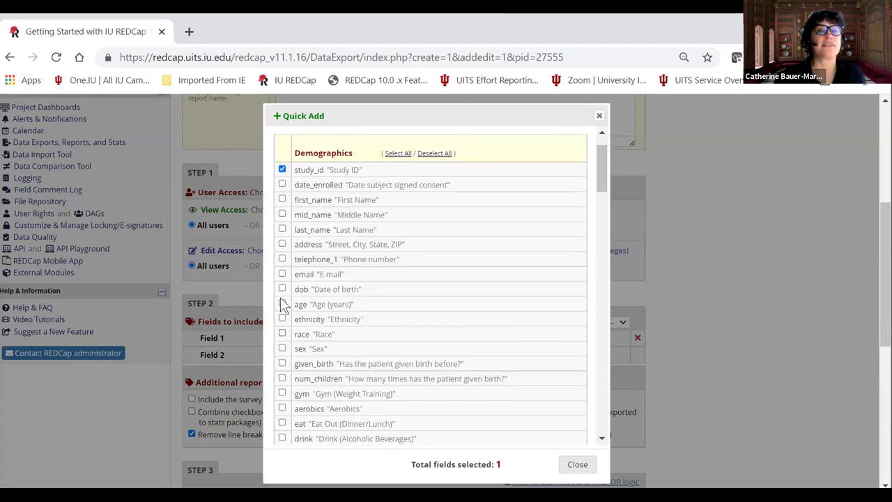
pyautogui.click(281, 237)
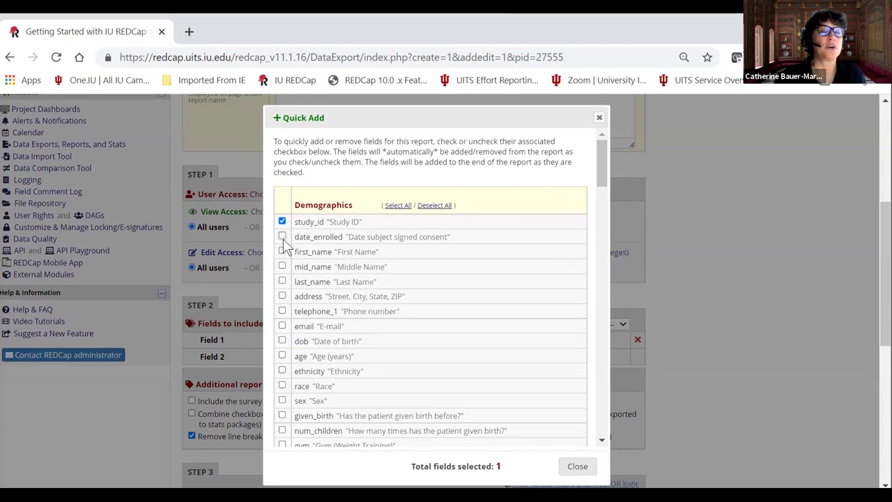
pyautogui.scroll(-5, 329, 340)
pyautogui.scroll(-1, 329, 340)
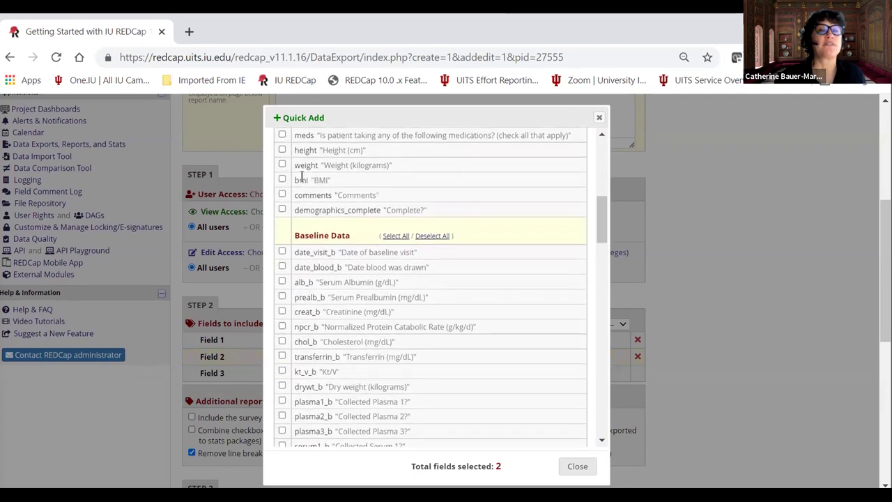
pyautogui.click(282, 206)
pyautogui.scroll(3, 293, 304)
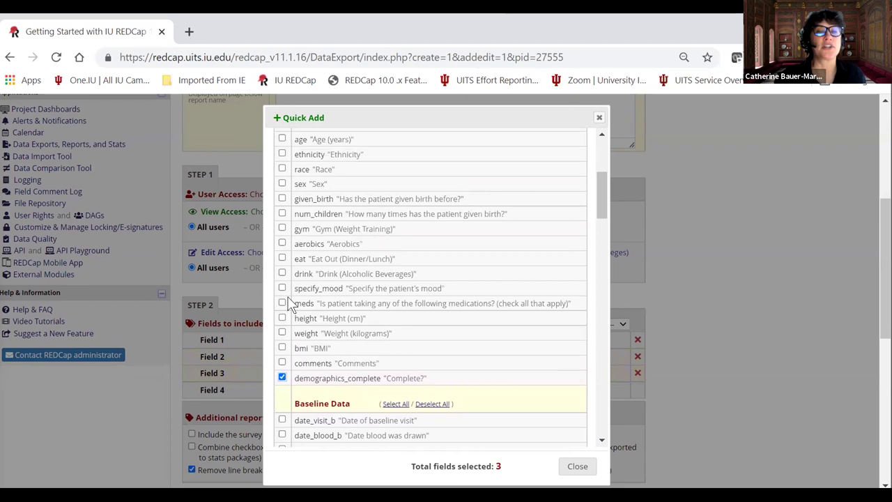
pyautogui.click(282, 304)
pyautogui.scroll(2, 282, 307)
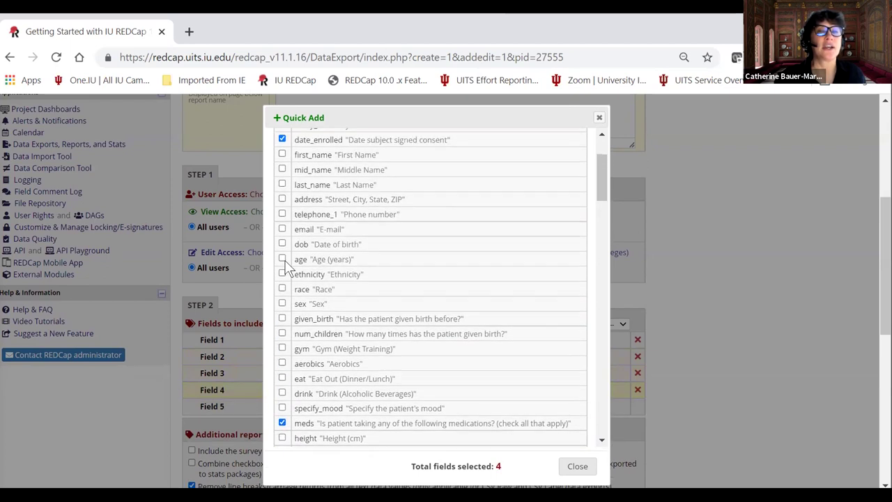
pyautogui.click(282, 260)
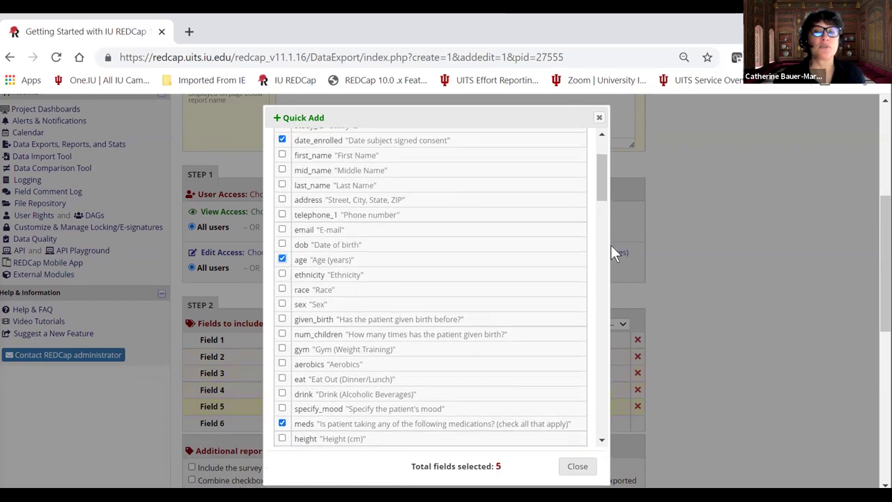
pyautogui.scroll(-15, 604, 188)
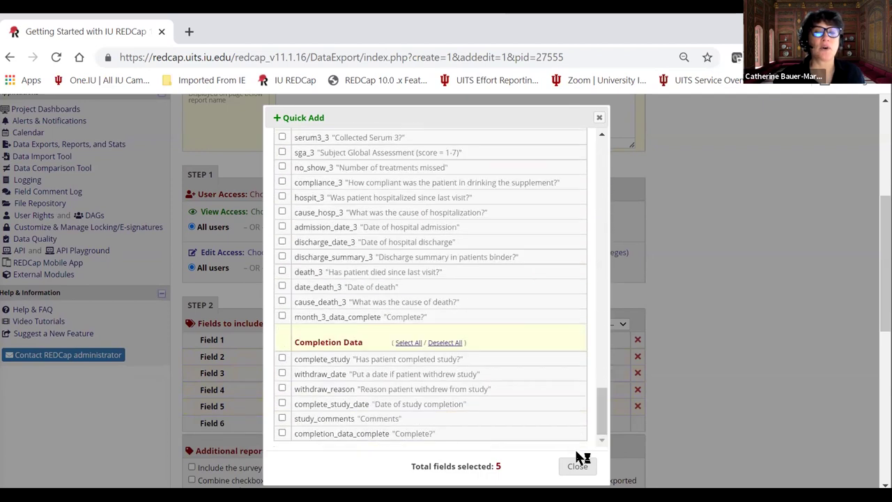
pyautogui.click(576, 467)
pyautogui.scroll(-1, 454, 377)
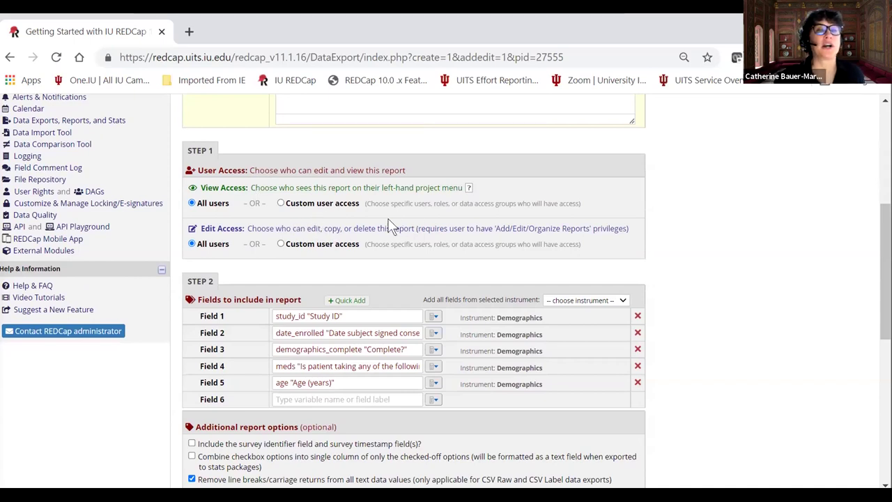
# Set Filter 1 to date_enrolled >= 2021-01-01 using the calendar picker.
pyautogui.scroll(-5, 397, 227)
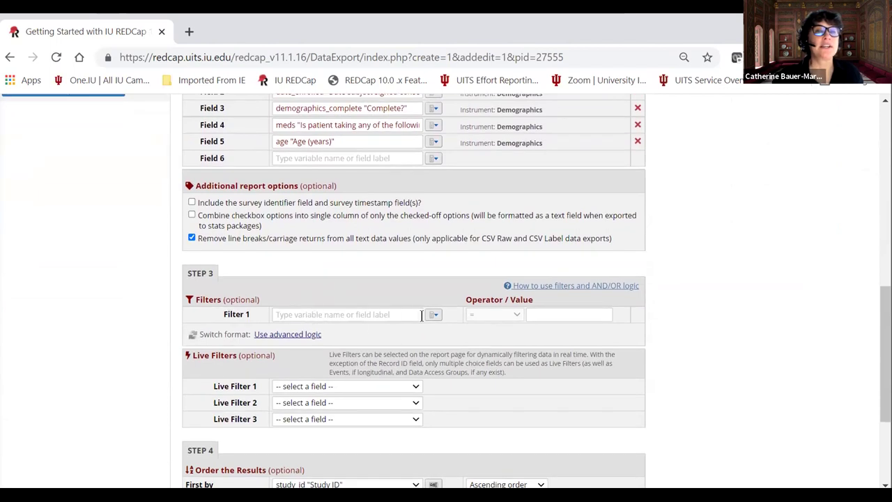
pyautogui.scroll(2, 313, 289)
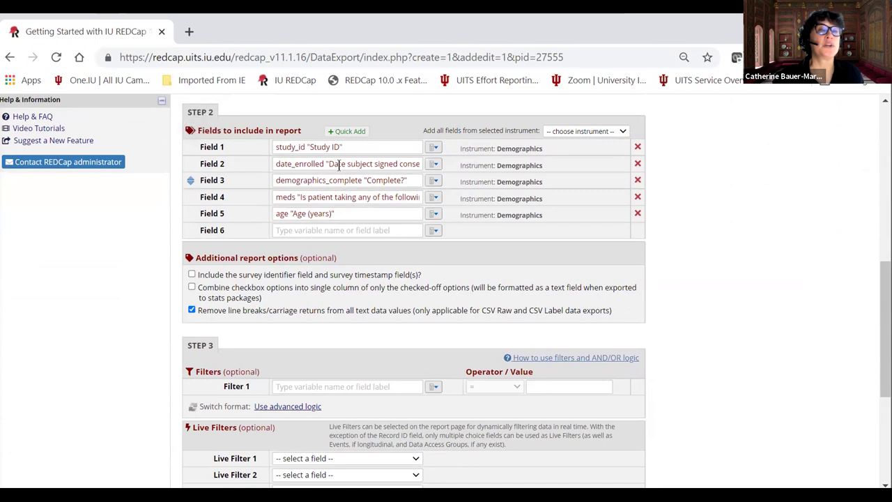
pyautogui.scroll(-4, 342, 230)
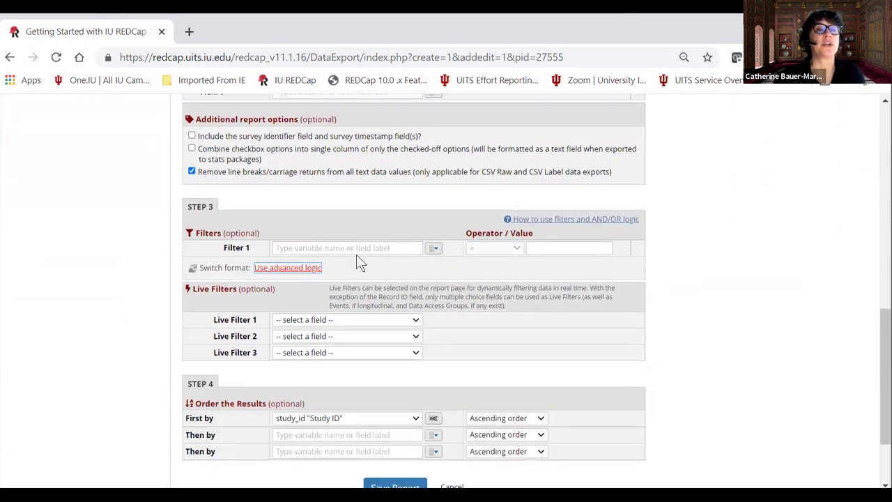
pyautogui.click(426, 248)
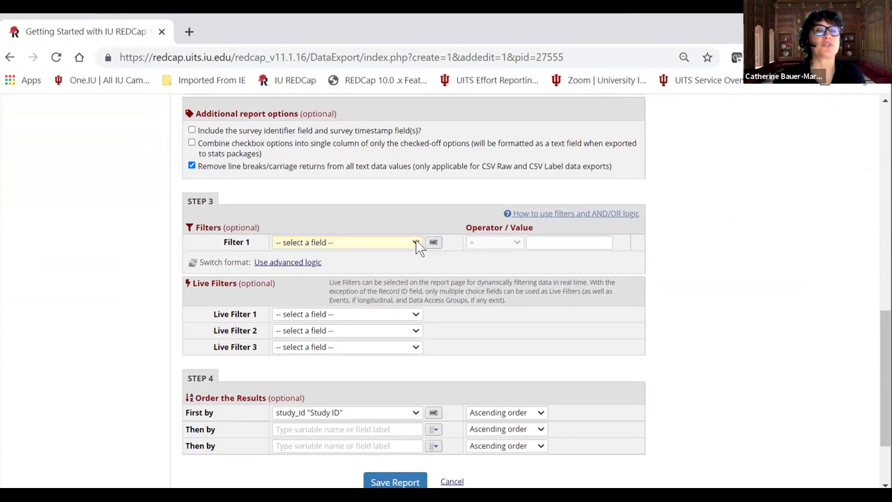
pyautogui.click(417, 247)
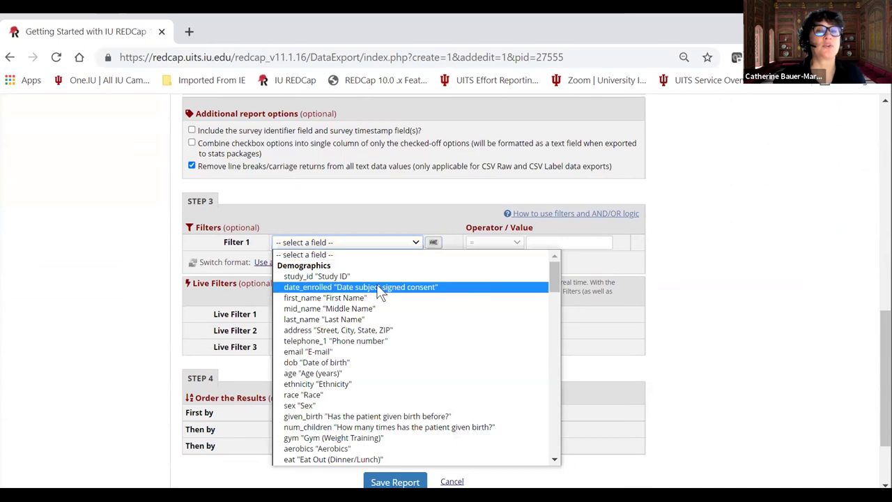
pyautogui.click(380, 290)
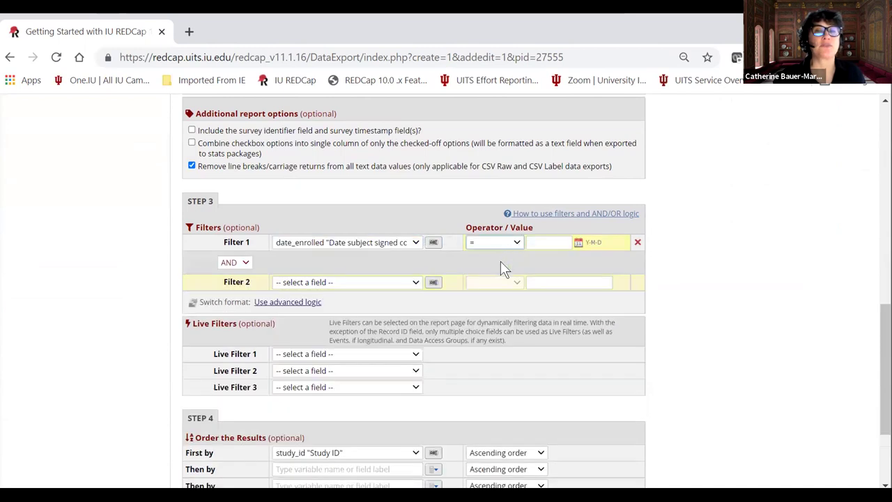
pyautogui.click(494, 242)
pyautogui.click(487, 304)
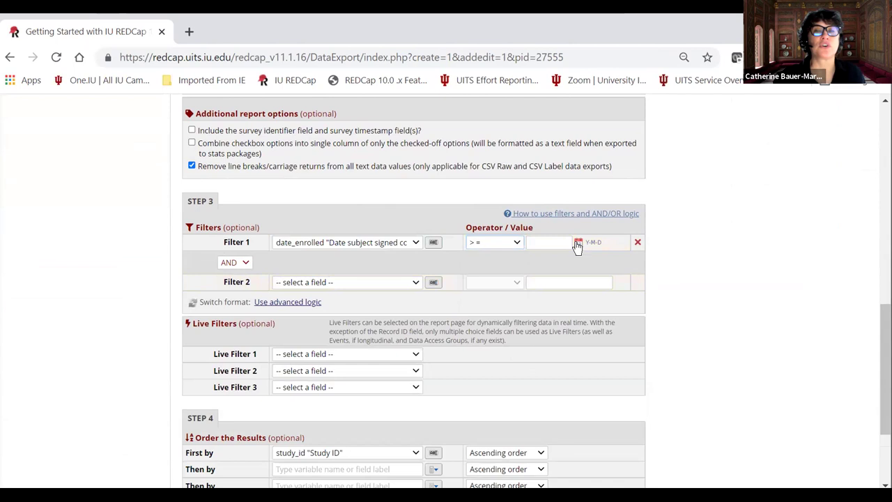
pyautogui.click(577, 243)
pyautogui.click(573, 260)
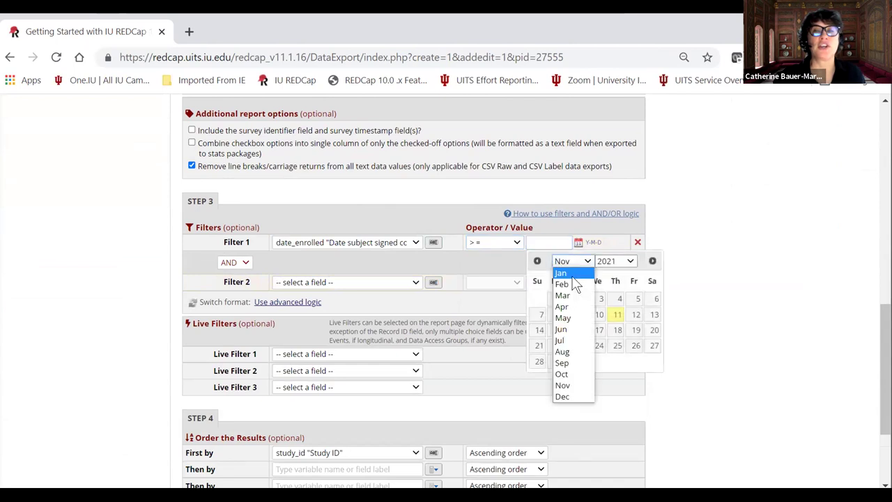
pyautogui.click(570, 274)
pyautogui.click(634, 298)
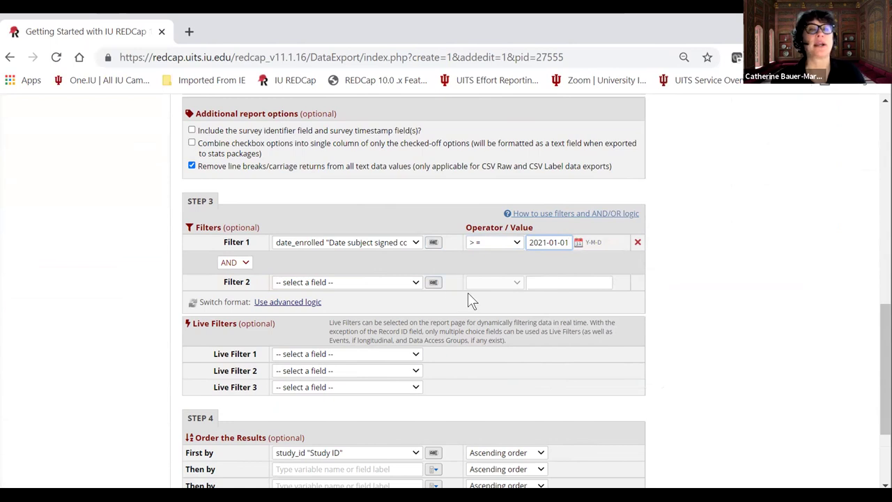
# Add sex as Live Filter 1, save the report, and view it.
pyautogui.scroll(-3, 469, 296)
pyautogui.scroll(-1, 417, 240)
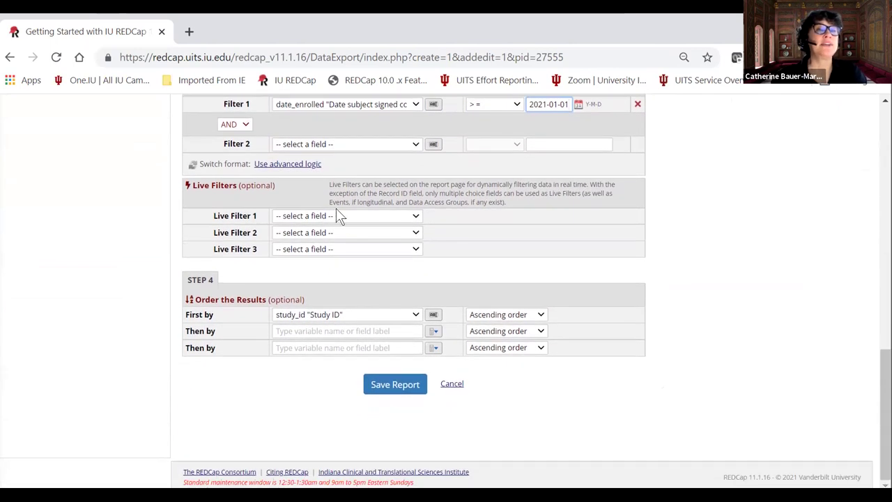
pyautogui.click(339, 216)
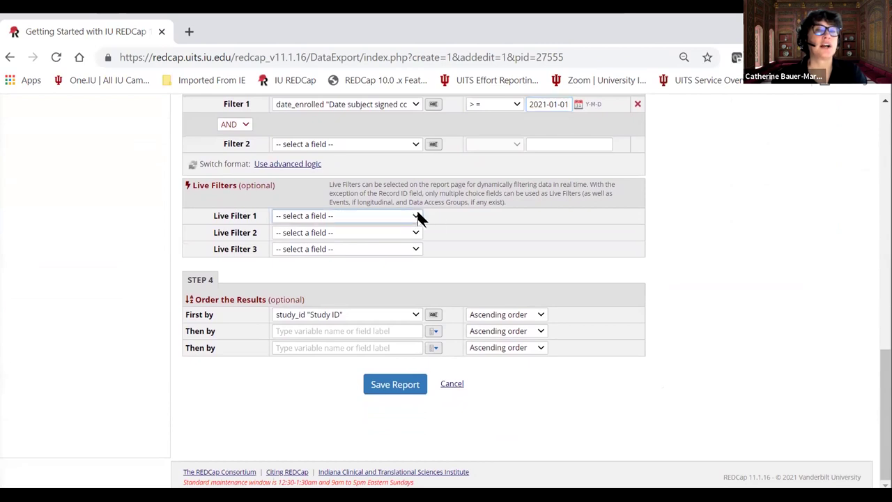
pyautogui.click(416, 217)
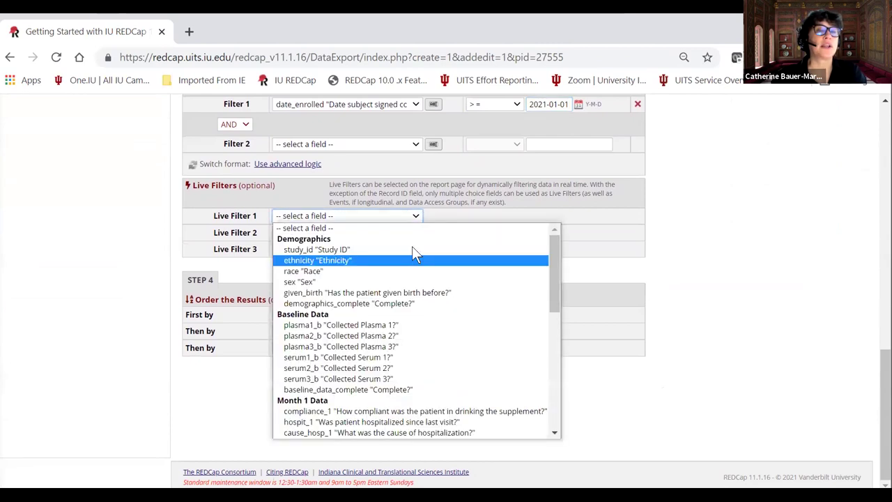
pyautogui.click(399, 282)
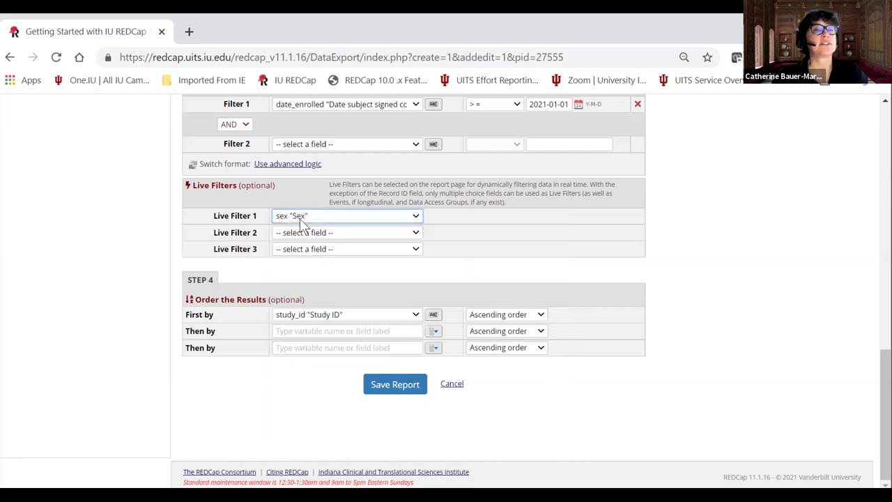
pyautogui.click(390, 384)
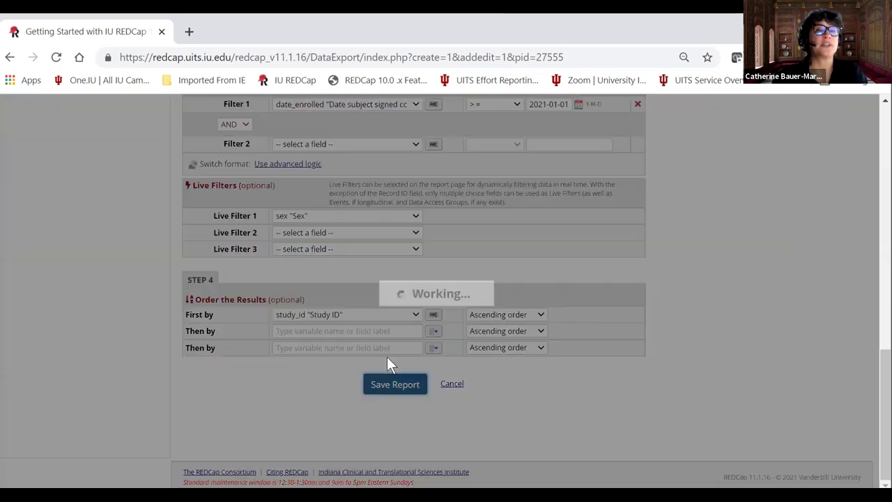
pyautogui.click(321, 323)
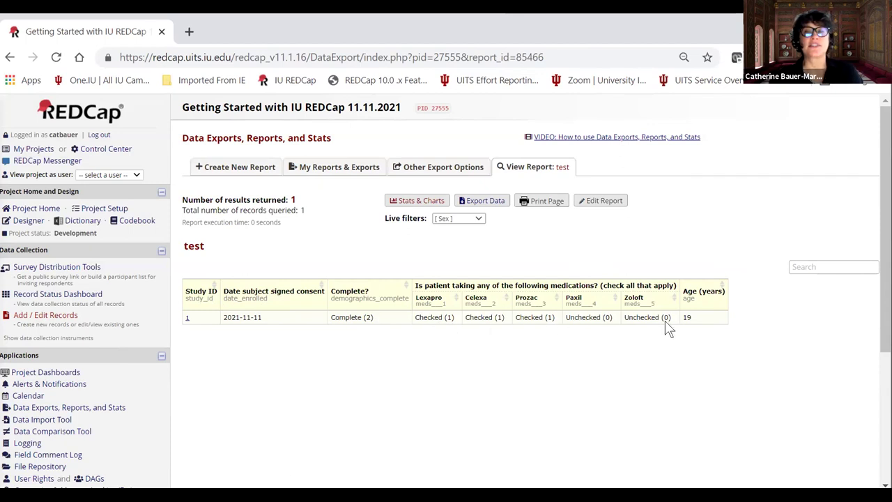
# Switch the Sex live filter to Female, then Male, then back to Female.
pyautogui.click(477, 218)
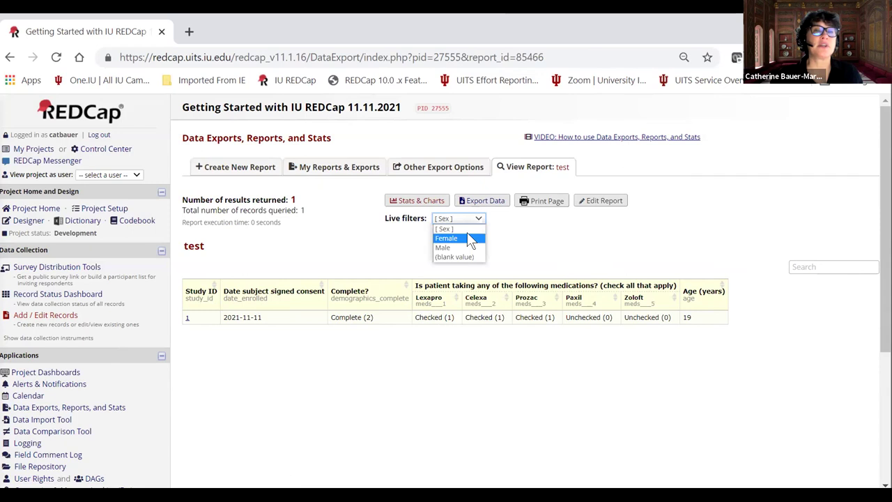
pyautogui.click(471, 238)
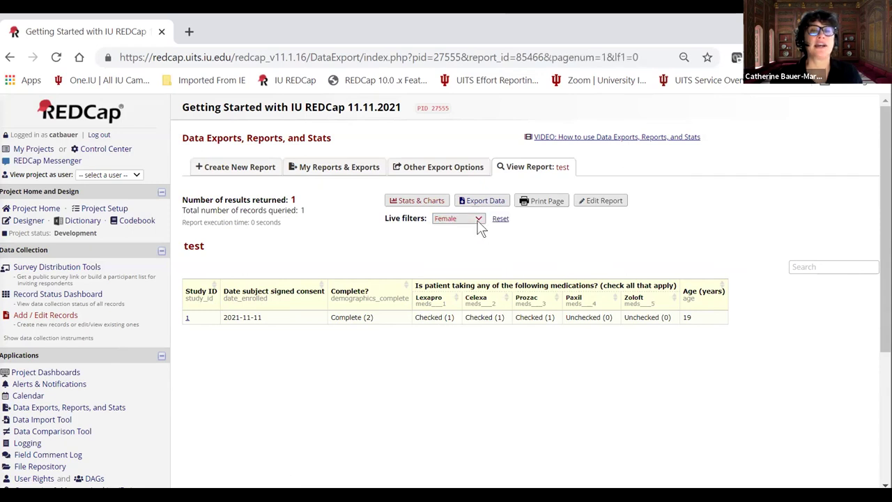
pyautogui.click(478, 219)
pyautogui.click(463, 248)
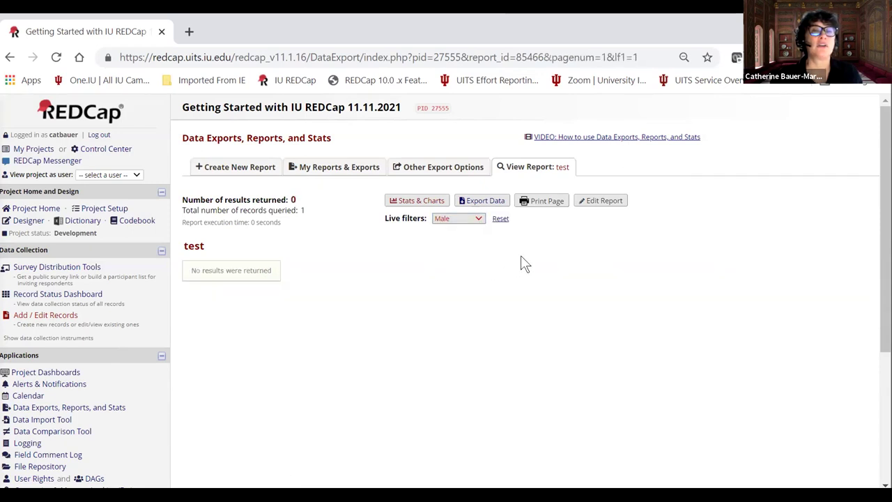
pyautogui.click(472, 215)
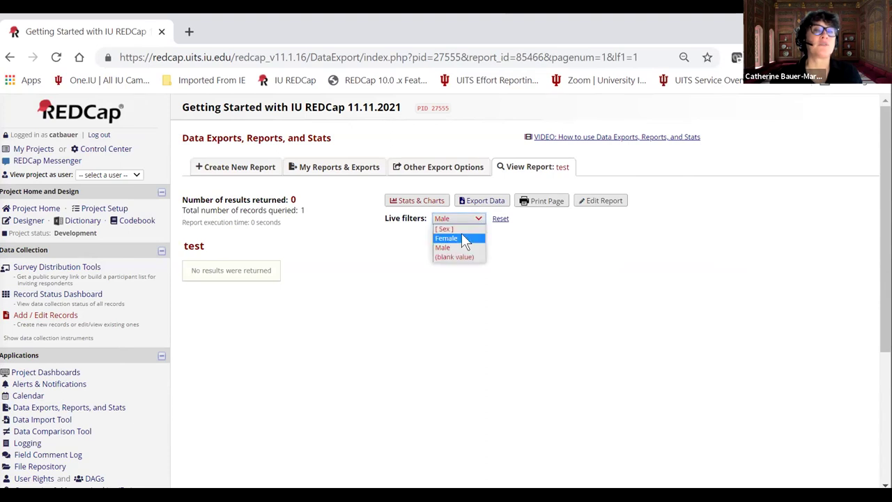
pyautogui.click(462, 238)
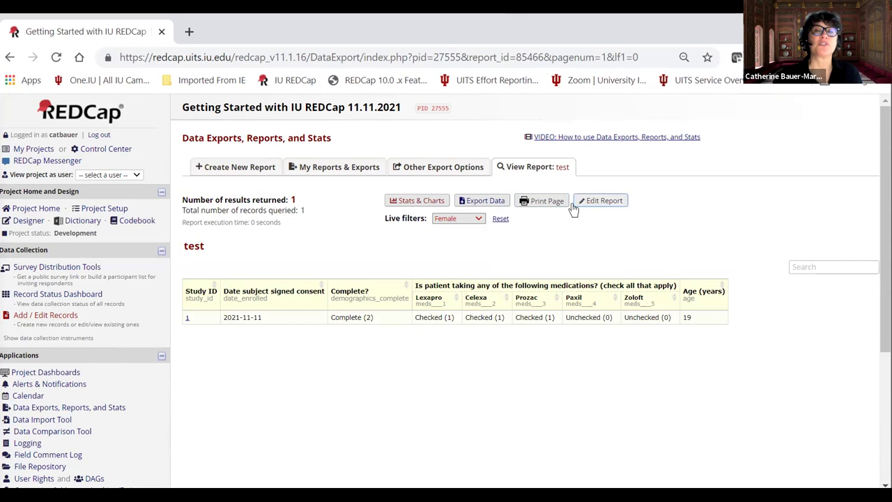
pyautogui.click(478, 202)
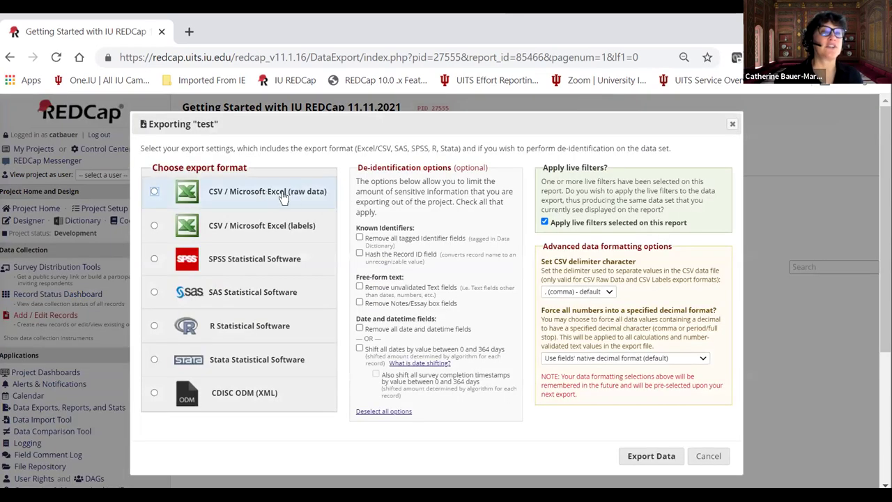
pyautogui.scroll(-2, 240, 275)
pyautogui.scroll(2, 230, 259)
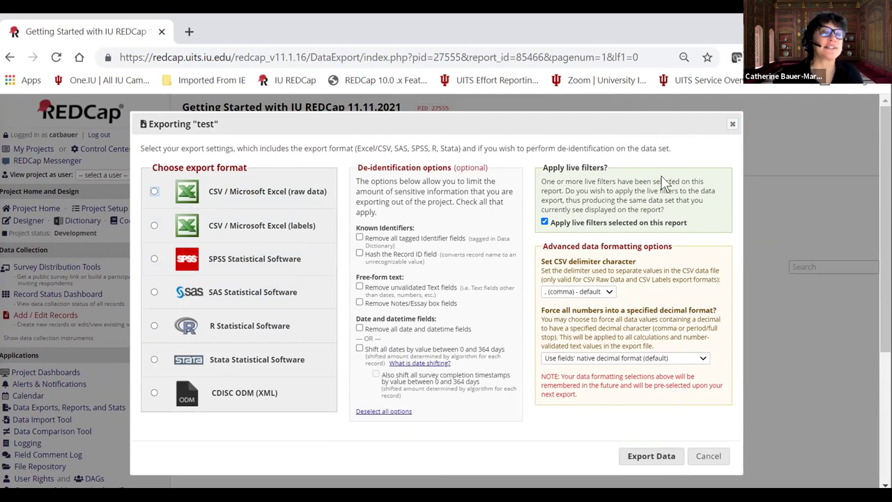
pyautogui.click(732, 124)
pyautogui.scroll(-3, 206, 364)
pyautogui.scroll(3, 195, 354)
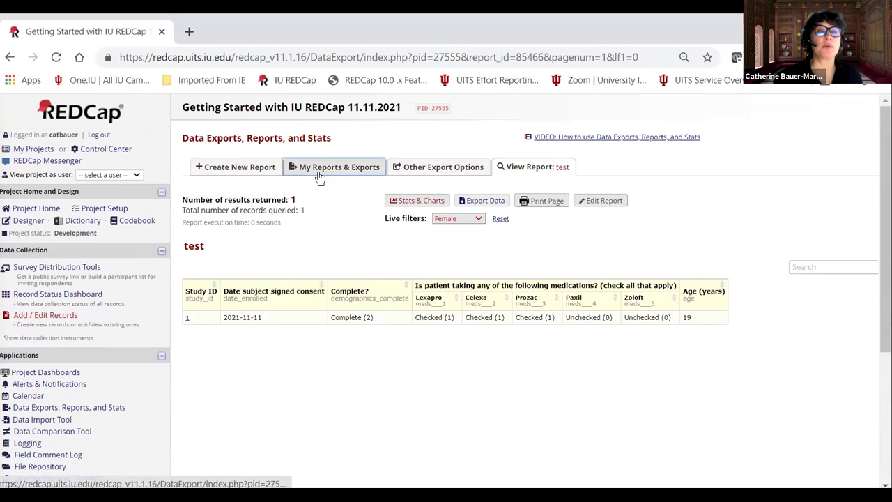
pyautogui.click(70, 408)
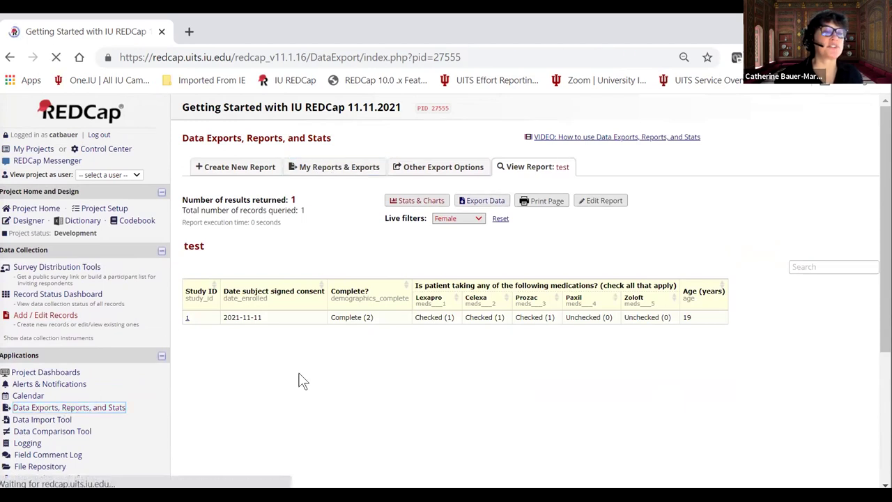
pyautogui.scroll(-1, 495, 276)
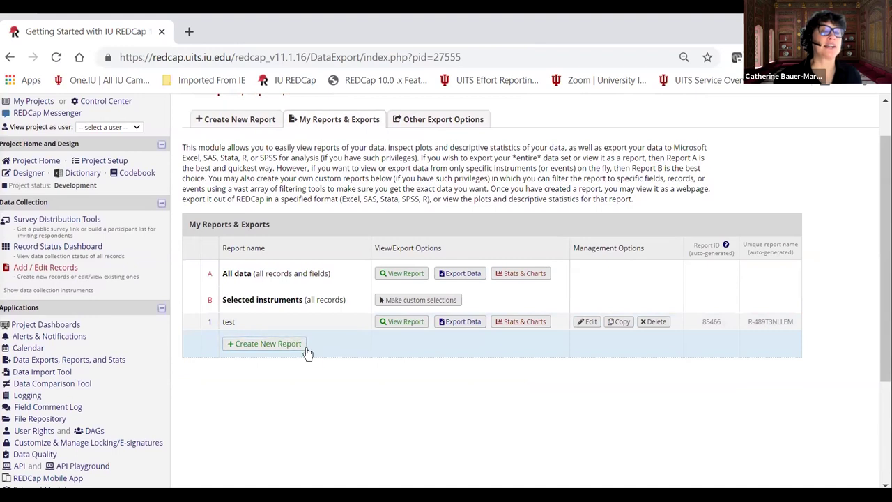
pyautogui.scroll(1, 272, 342)
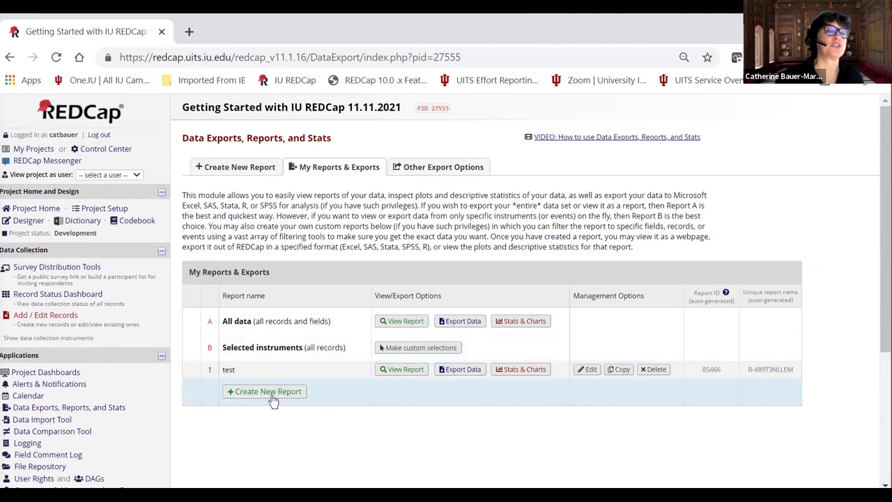
pyautogui.scroll(-1, 372, 390)
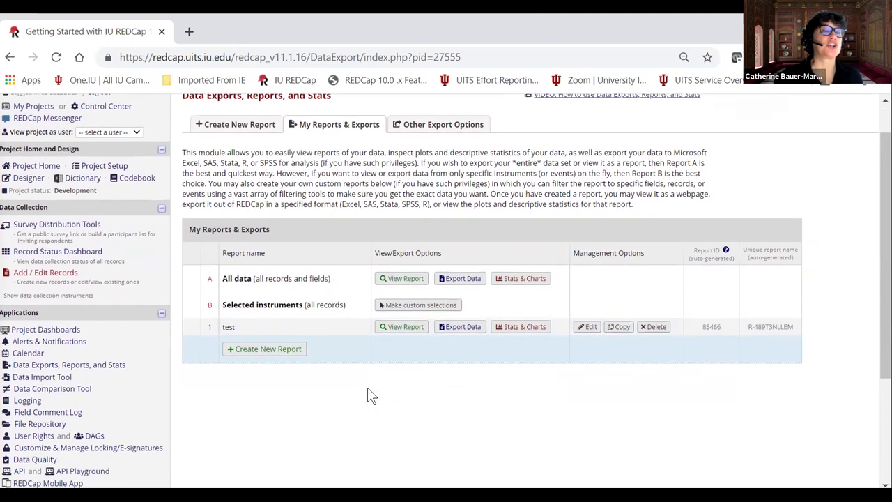
pyautogui.scroll(-2, 366, 387)
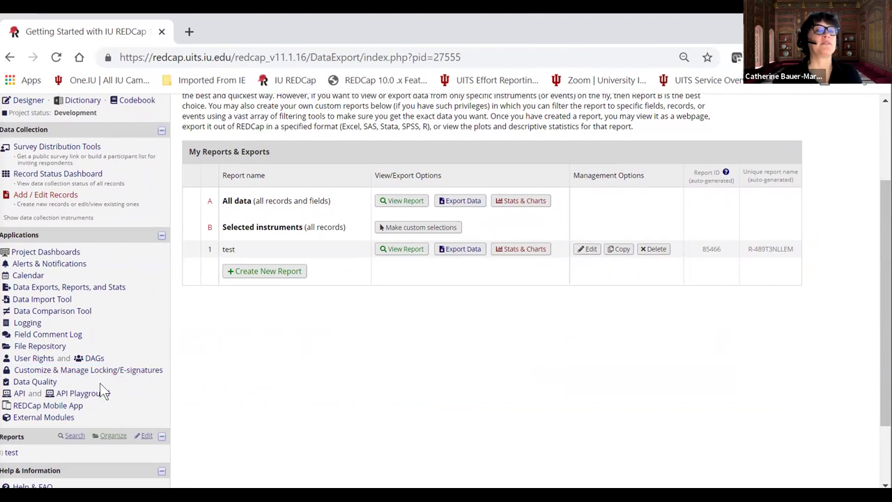
pyautogui.scroll(-2, 220, 380)
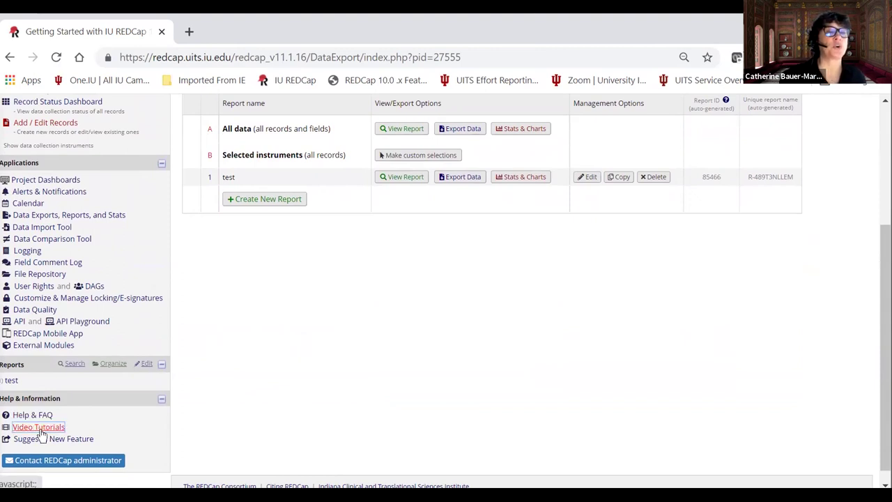
pyautogui.click(77, 439)
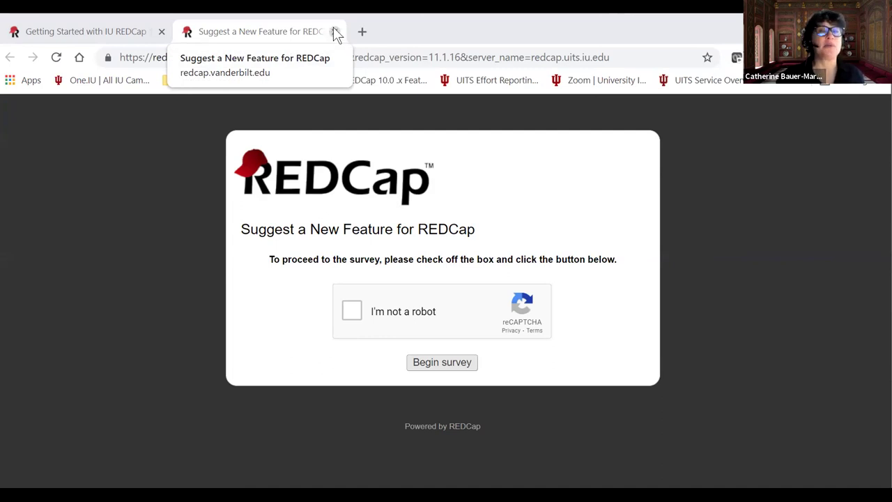
pyautogui.click(333, 31)
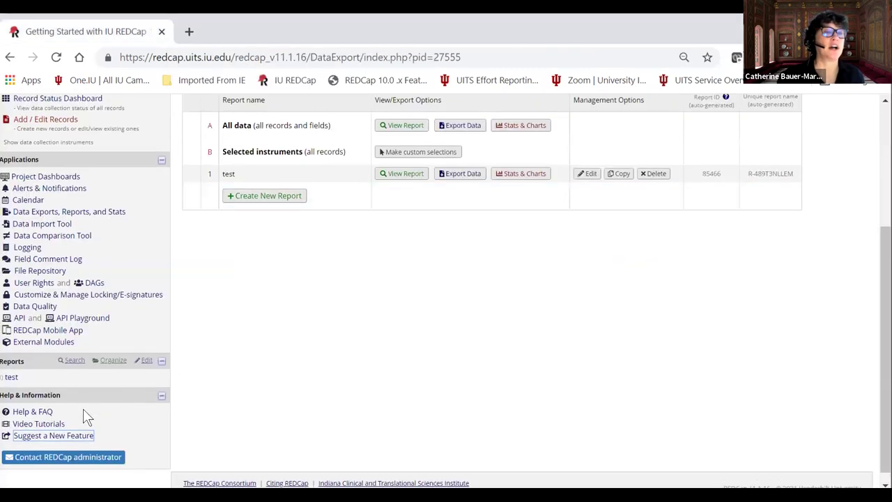
pyautogui.scroll(-1, 83, 418)
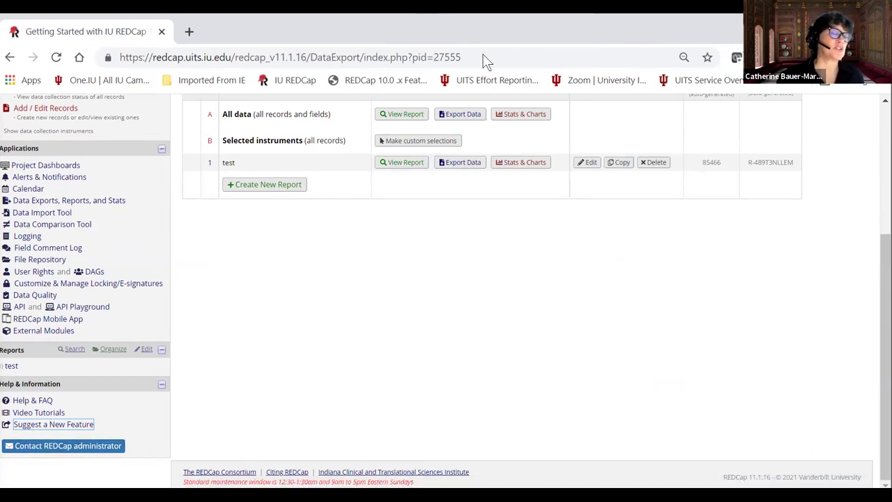
pyautogui.scroll(3, 345, 284)
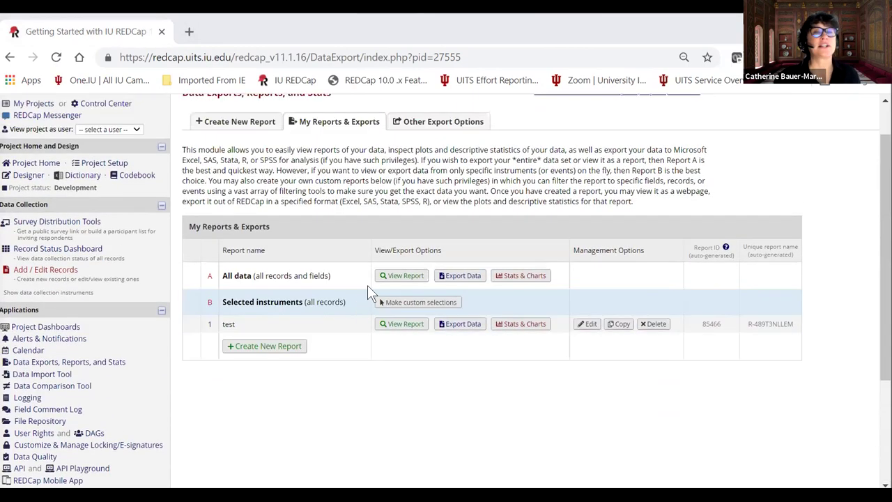
pyautogui.scroll(1, 369, 286)
pyautogui.scroll(-1, 405, 221)
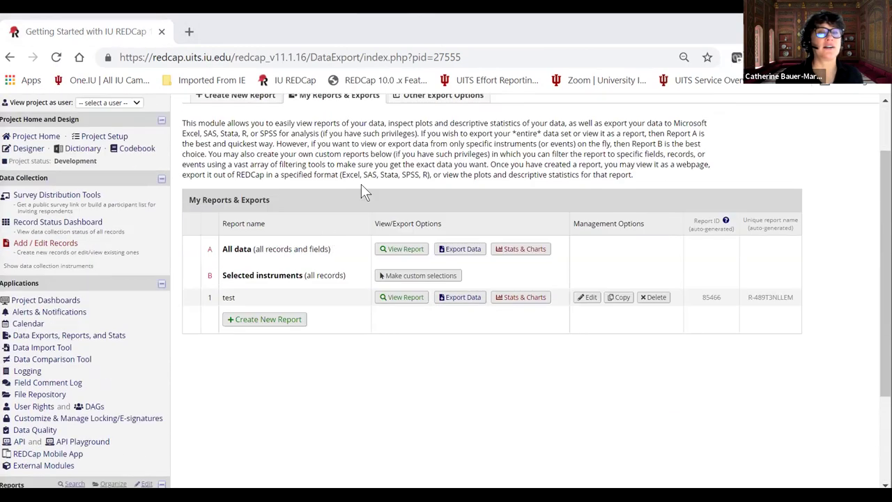
pyautogui.scroll(1, 369, 198)
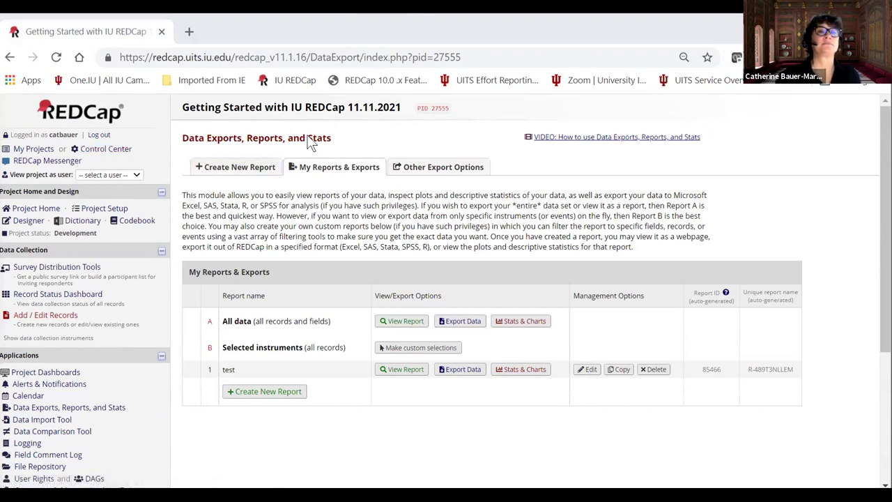
pyautogui.click(62, 407)
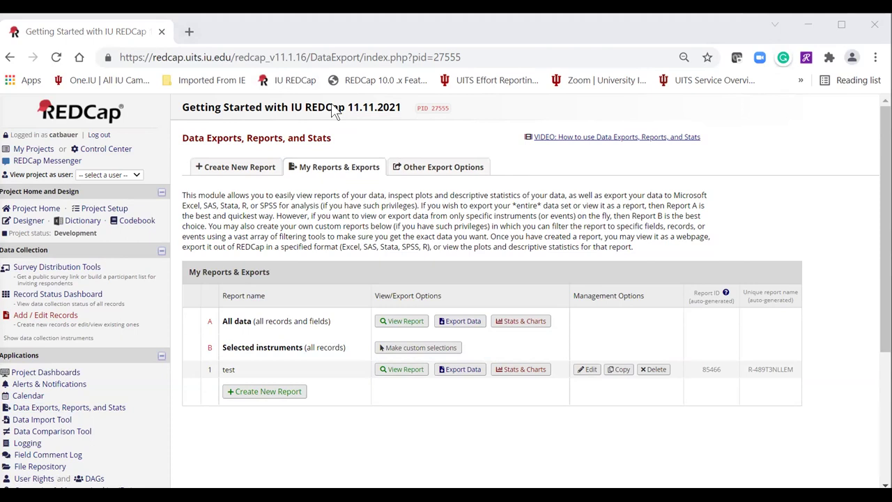
pyautogui.scroll(-1, 650, 243)
pyautogui.scroll(1, 651, 243)
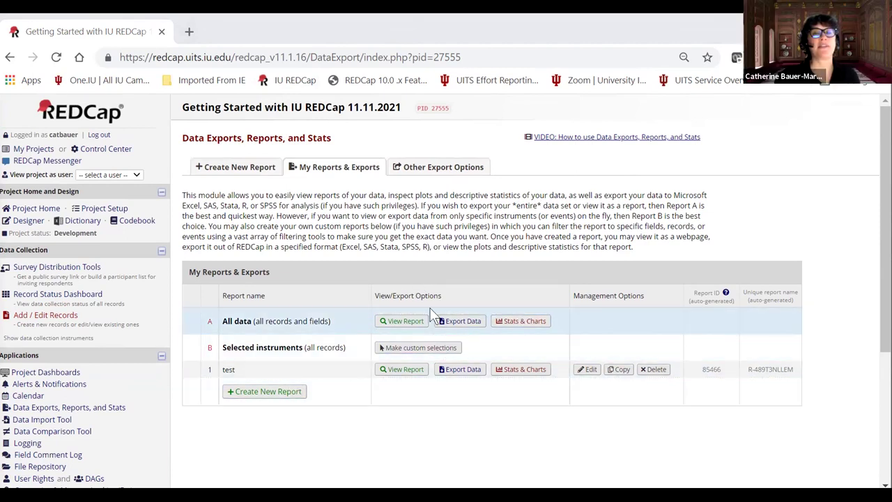
# Export All data as CSV / Microsoft Excel (labels), then download and open the file.
pyautogui.click(460, 321)
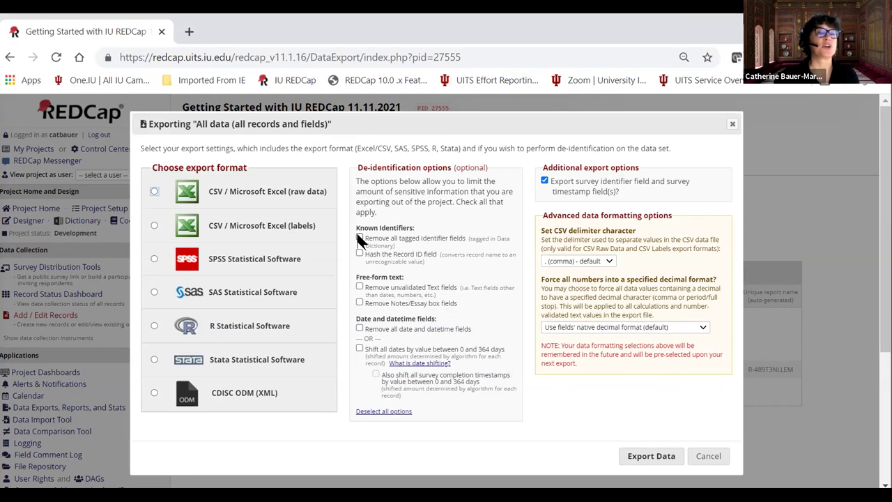
pyautogui.click(634, 456)
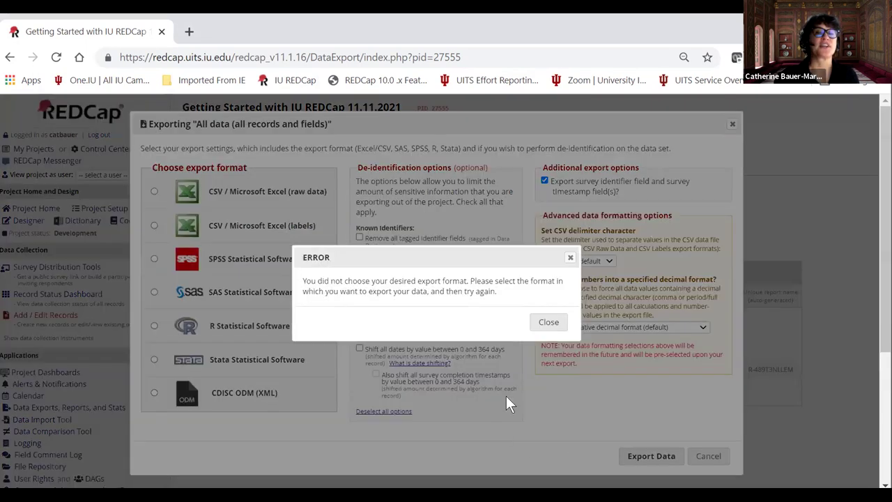
pyautogui.click(547, 322)
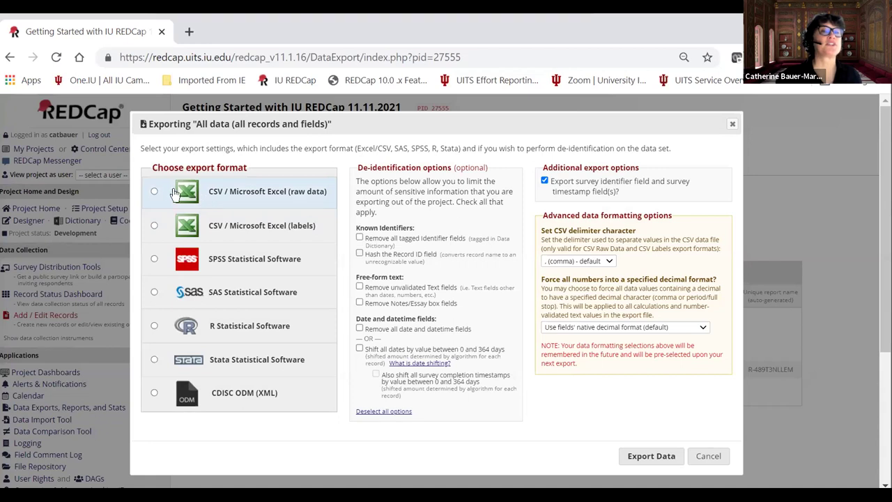
pyautogui.click(153, 225)
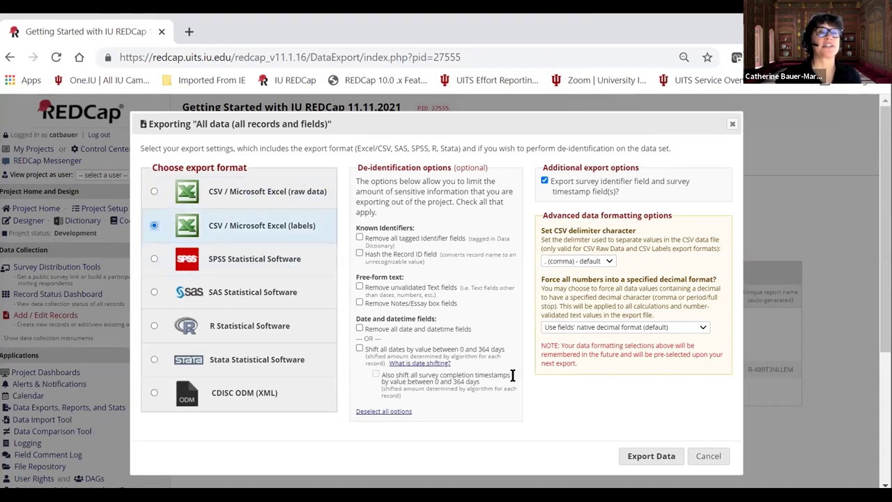
pyautogui.click(645, 457)
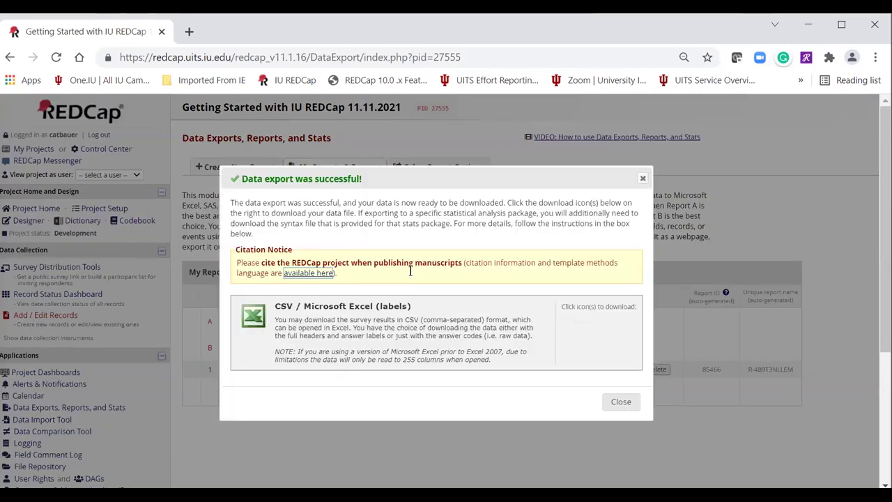
pyautogui.click(585, 337)
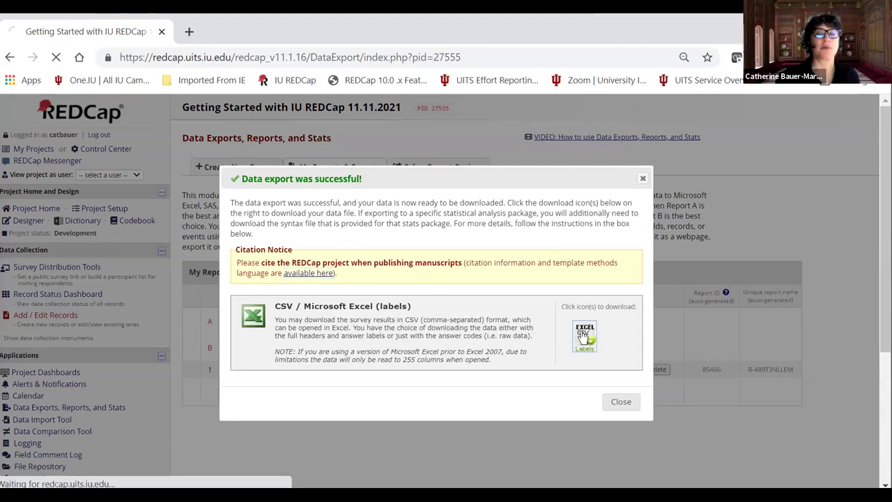
pyautogui.click(95, 477)
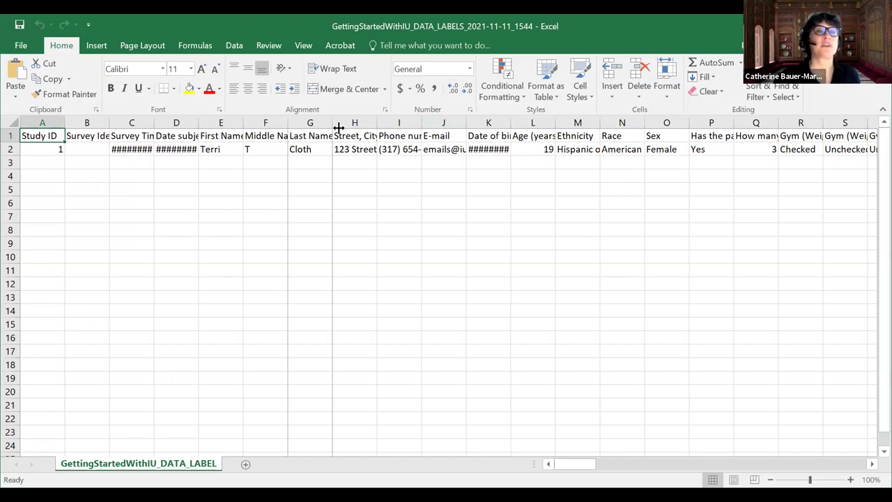
# AutoFit Excel columns G (Last Name) and D (consent date), then dismiss the paste prompt.
pyautogui.doubleClick(339, 128)
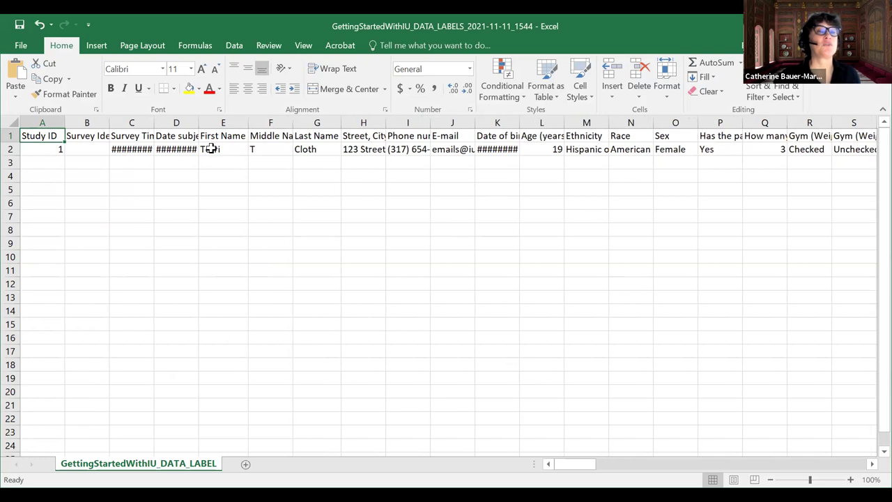
pyautogui.moveTo(214, 152); pyautogui.dragTo(325, 143)
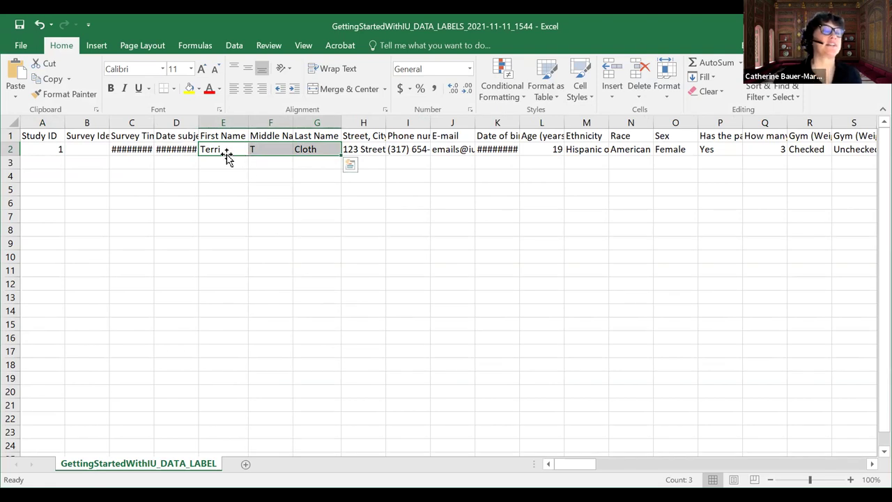
pyautogui.doubleClick(198, 122)
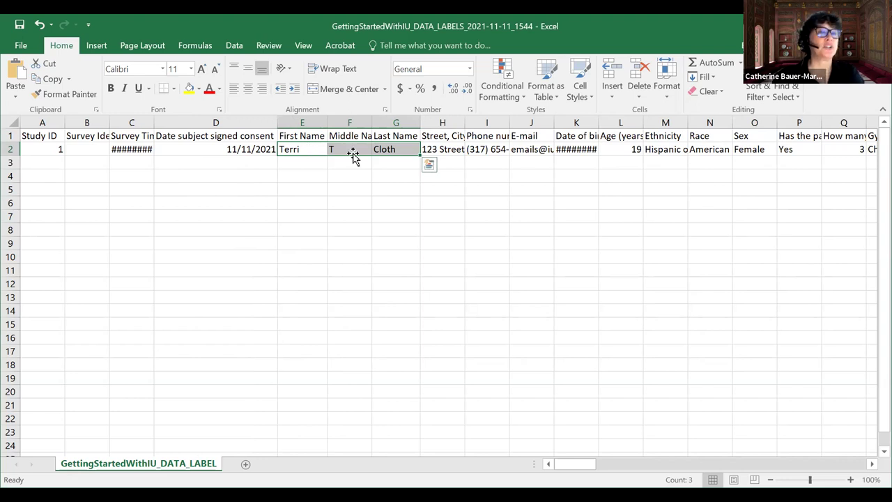
pyautogui.press('Escape')
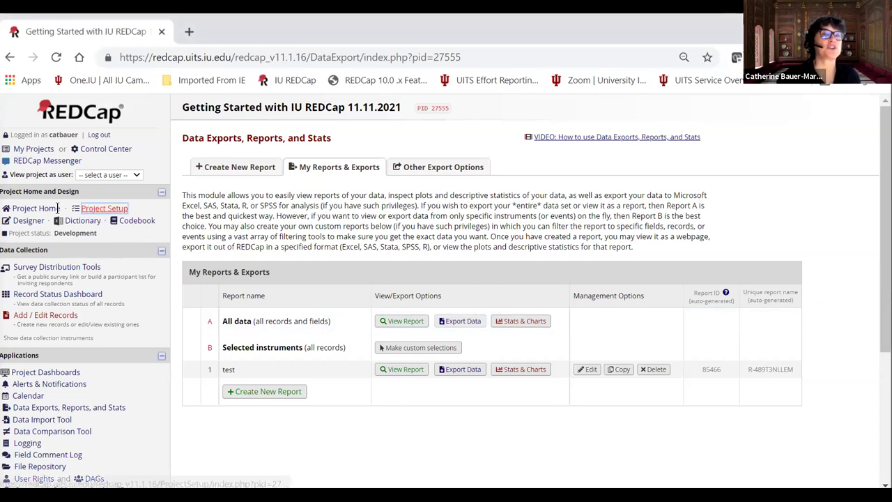
# Review the Data Dictionary Codebook, then go to Project Setup showing 2 of 7 steps complete.
pyautogui.click(139, 221)
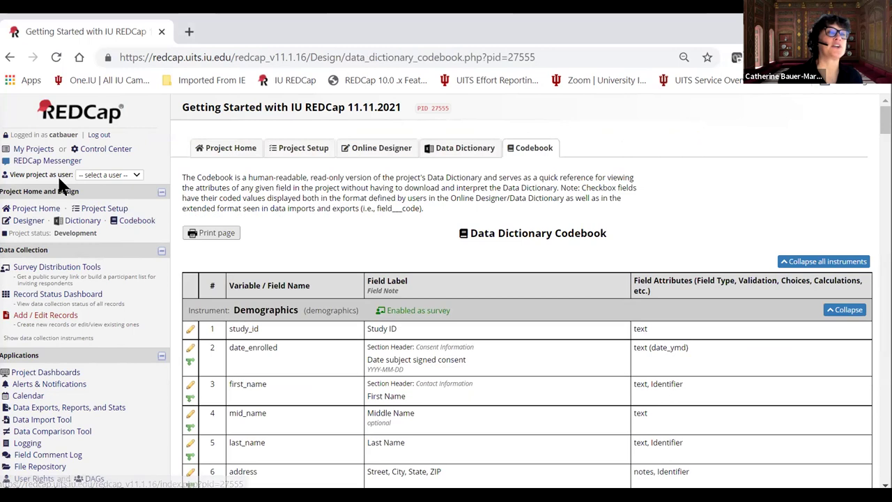
pyautogui.click(105, 209)
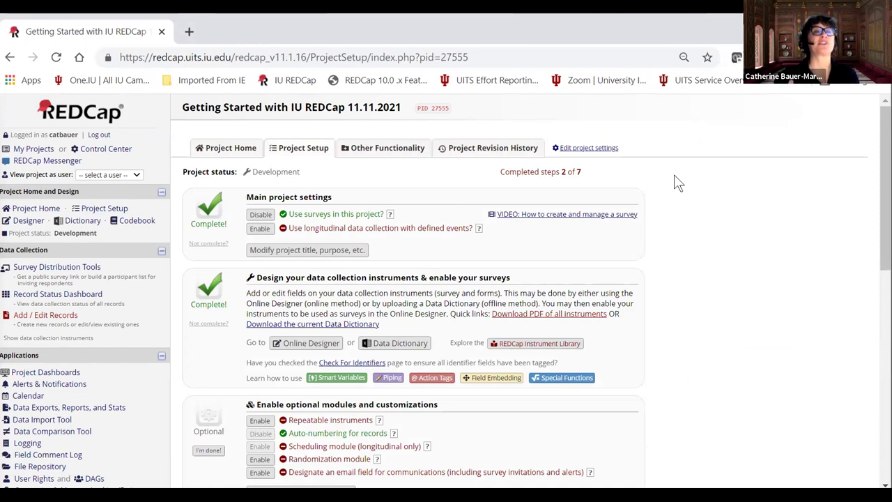
pyautogui.click(28, 210)
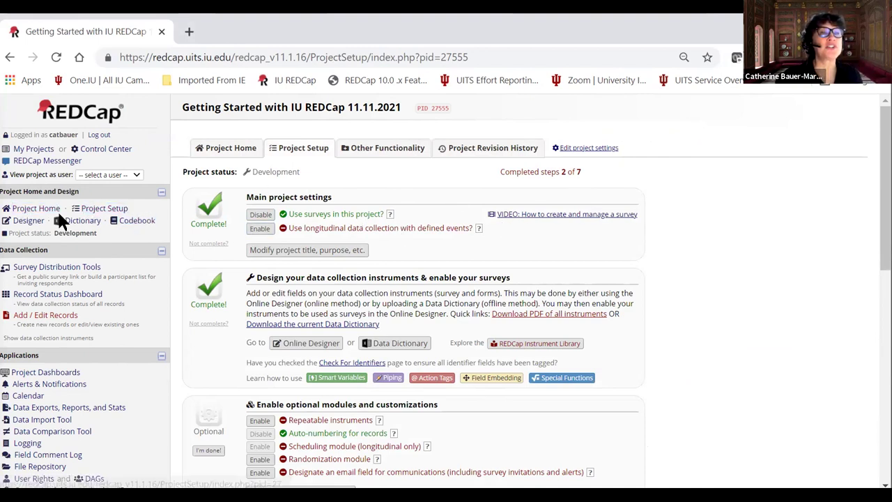
pyautogui.click(133, 221)
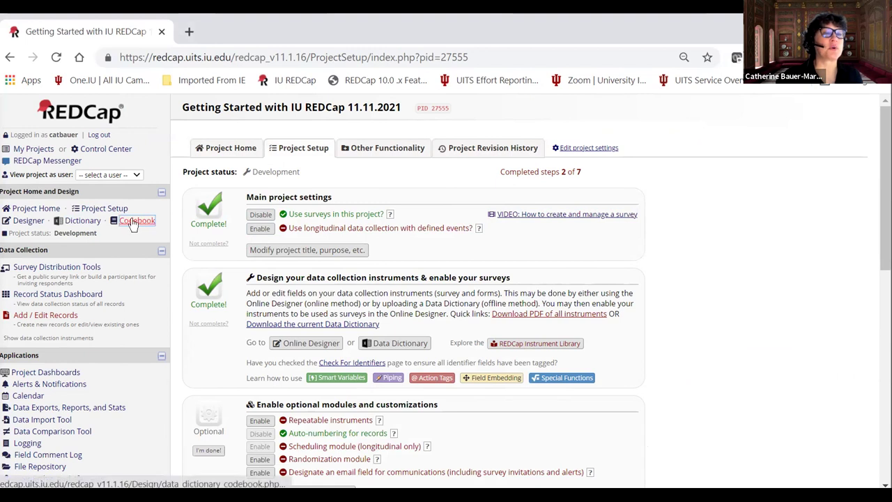